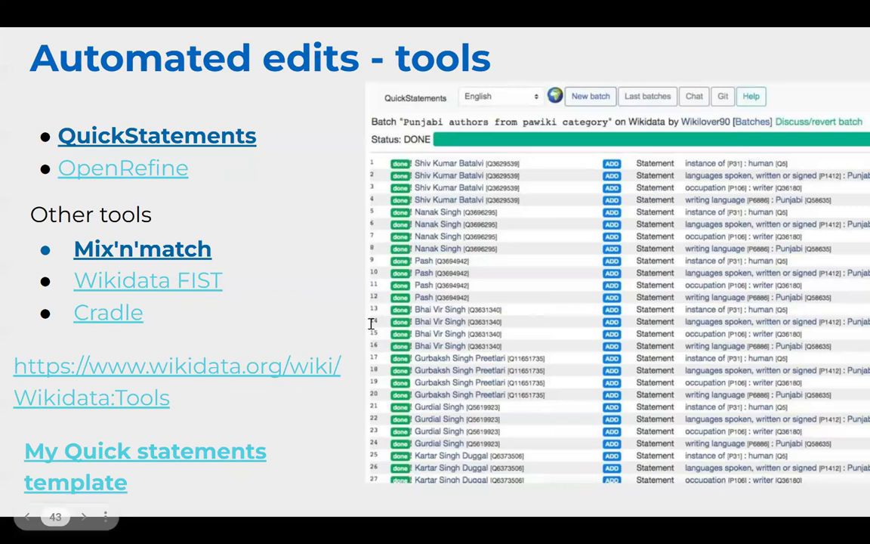
- Leave the slideshow and open slide 43's 'My Quick statements template' link in a new tab
key("Escape")
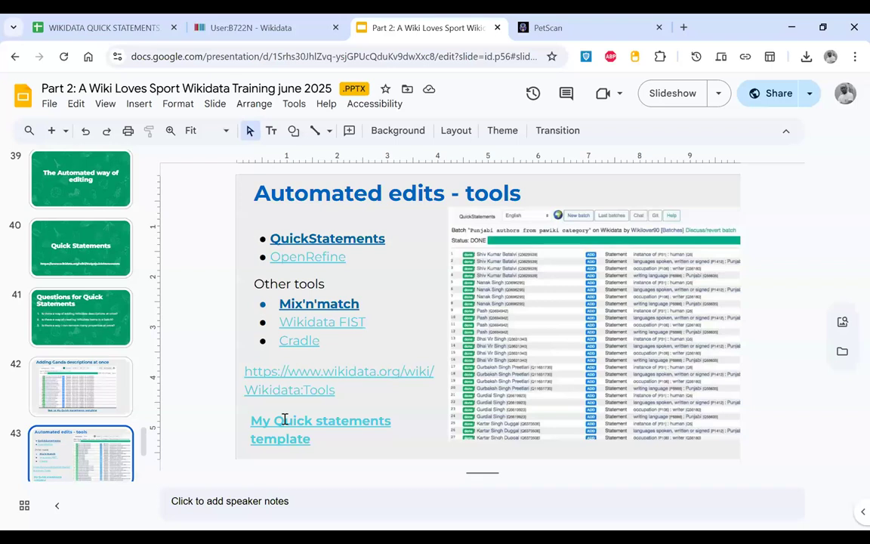
left_click(286, 417)
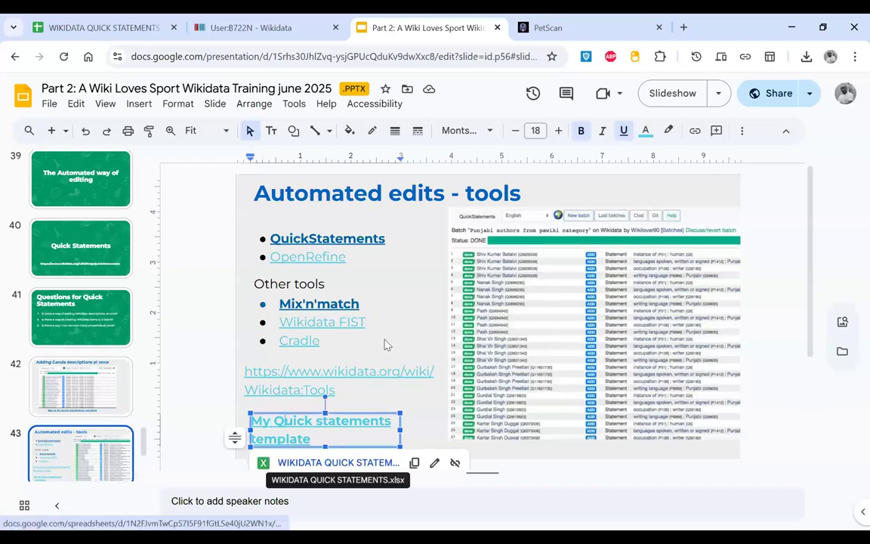
right_click(299, 462)
left_click(394, 330)
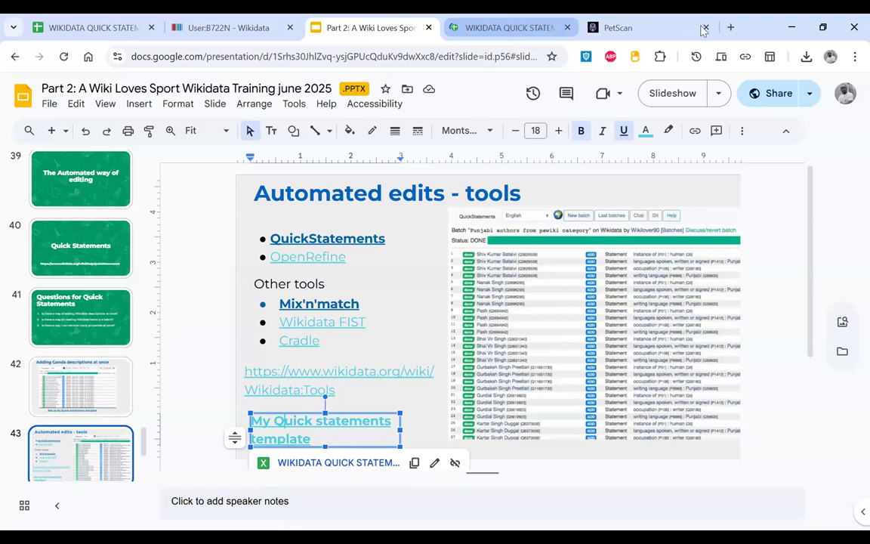
left_click(534, 27)
- Close the PetScan tab and glance at the template's File menu
left_click(705, 28)
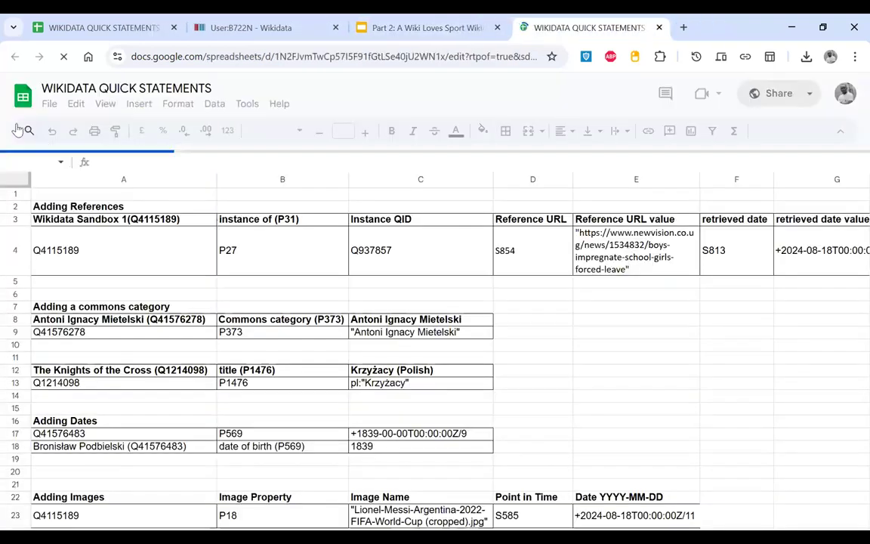
left_click(49, 105)
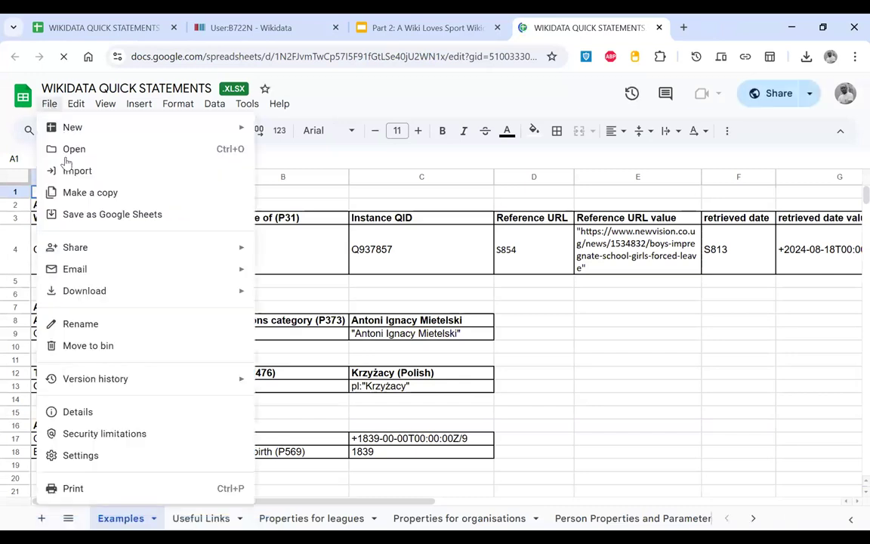
left_click(370, 273)
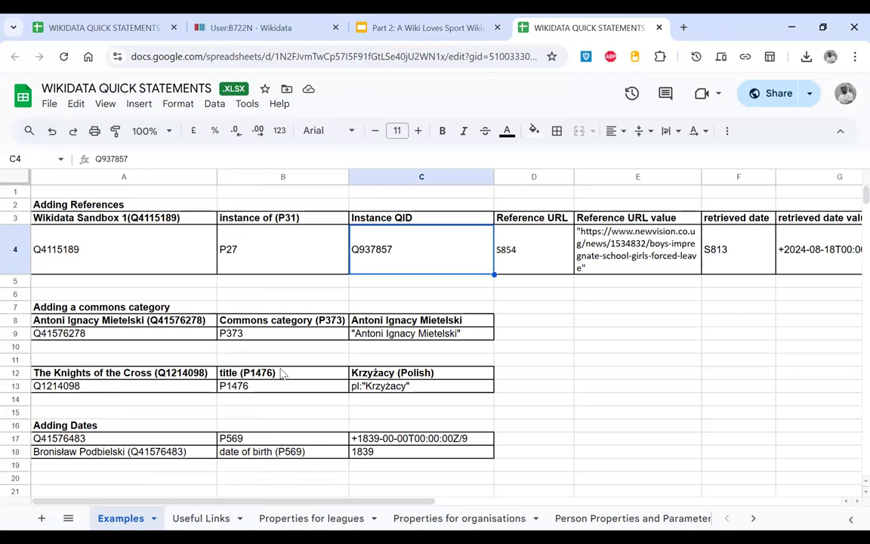
- Go over the Adding References example row A4:G4 for item Q4115189
left_click(115, 261)
left_click(101, 202)
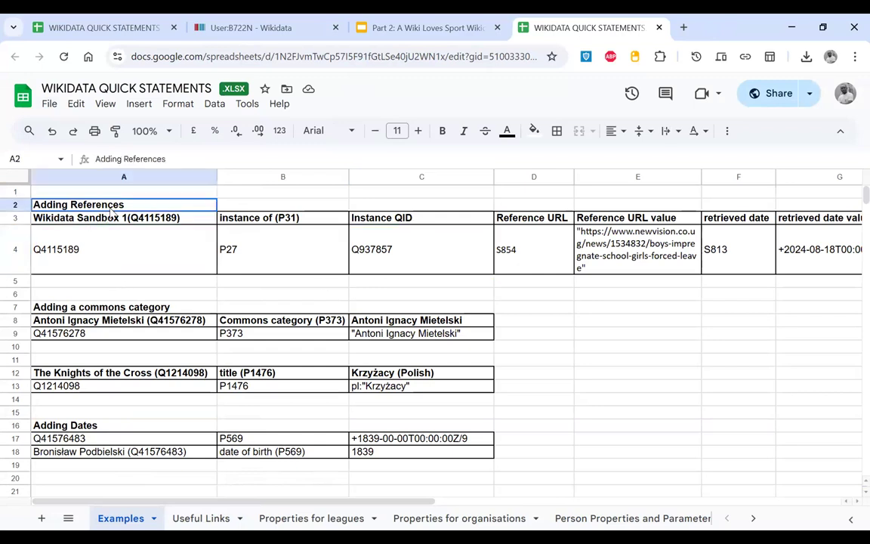
left_click(135, 255)
left_click_drag(135, 255, 831, 243)
scroll(833, 244, "right", 2)
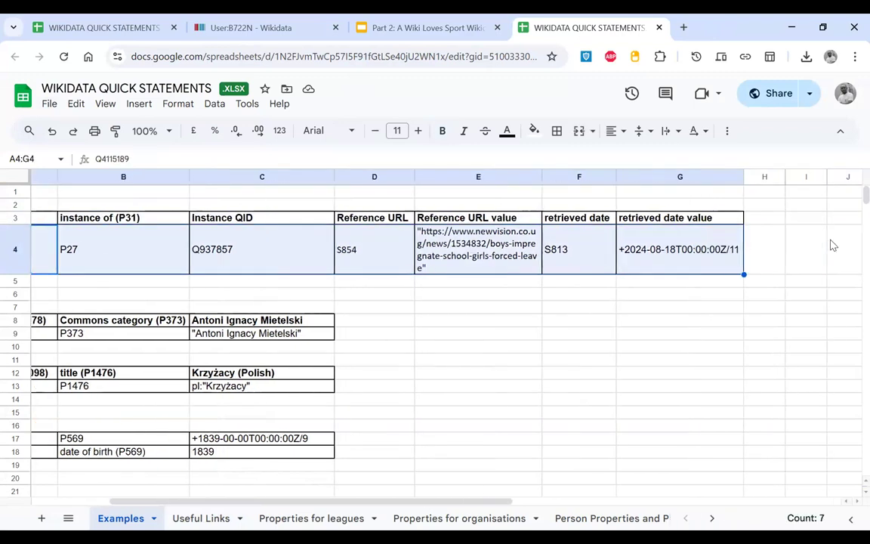
scroll(833, 245, "left", 2)
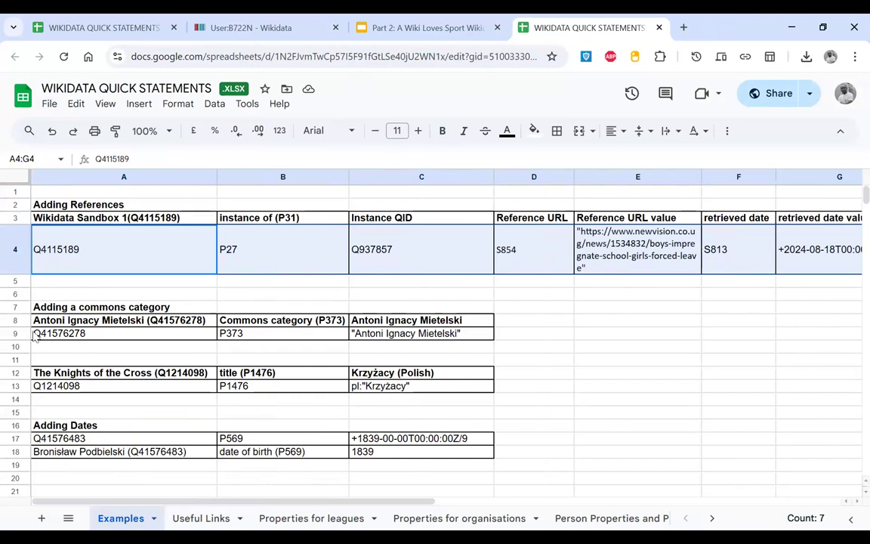
- Review the commons category in C9, the 1839 date examples in rows 17-18, and the image date in E23
left_click(408, 339)
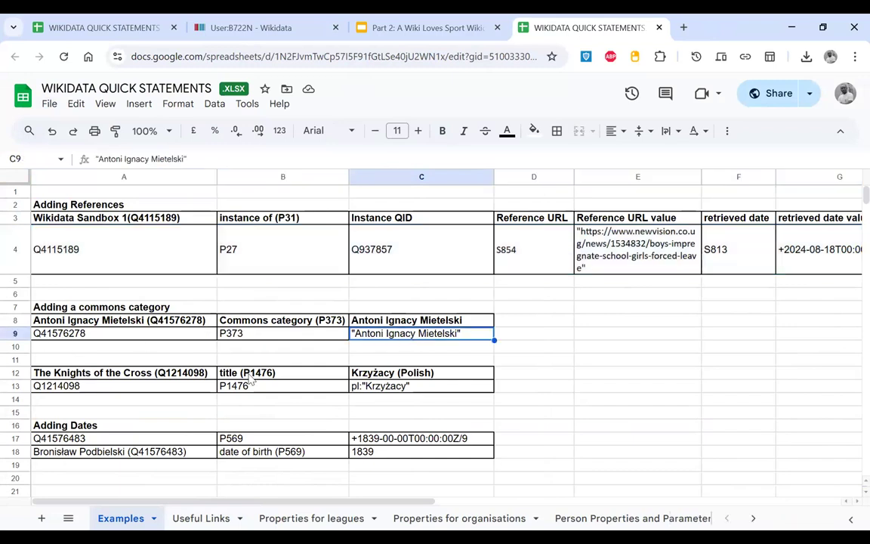
scroll(250, 381, "down", 2)
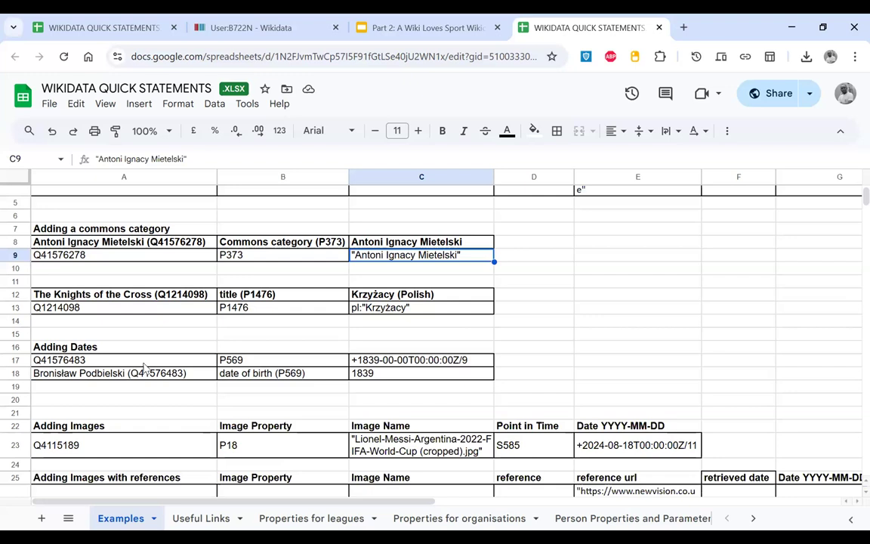
scroll(143, 329, "down", 1)
left_click_drag(127, 316, 423, 310)
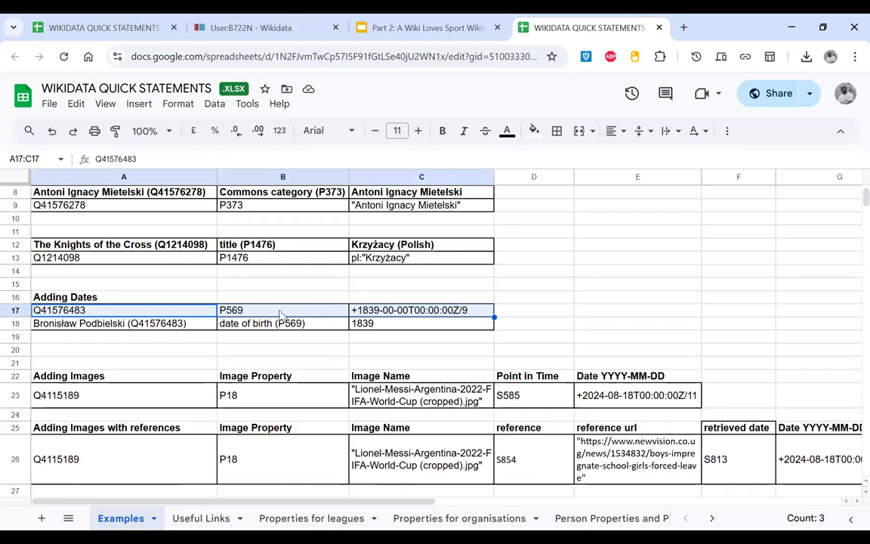
left_click(398, 312)
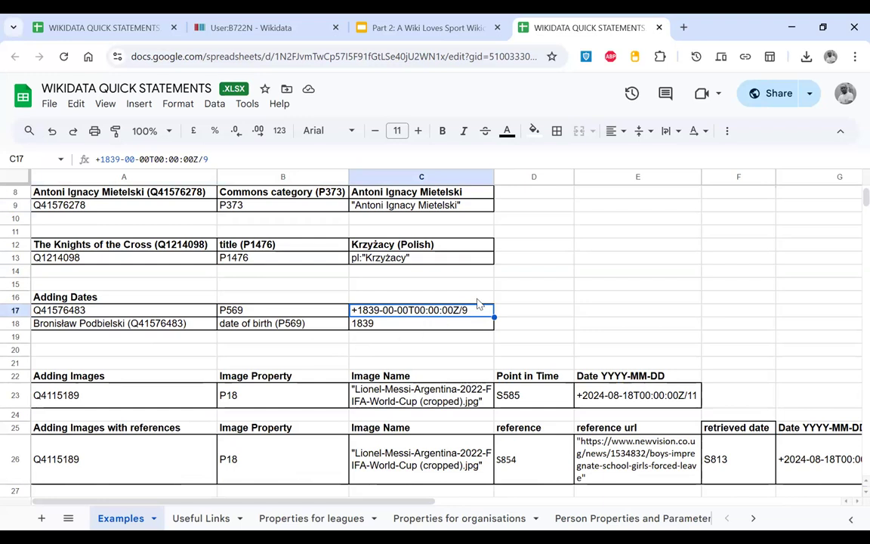
left_click(435, 327)
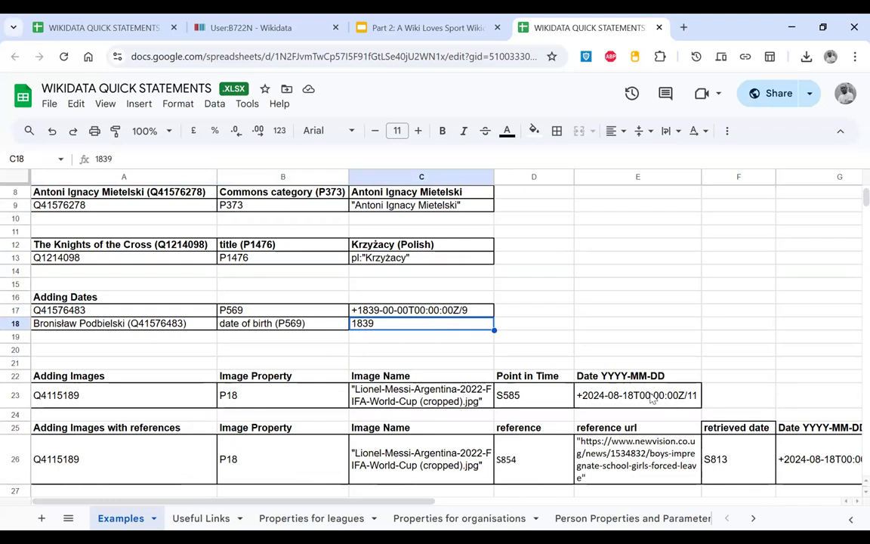
left_click(635, 375)
left_click(679, 400)
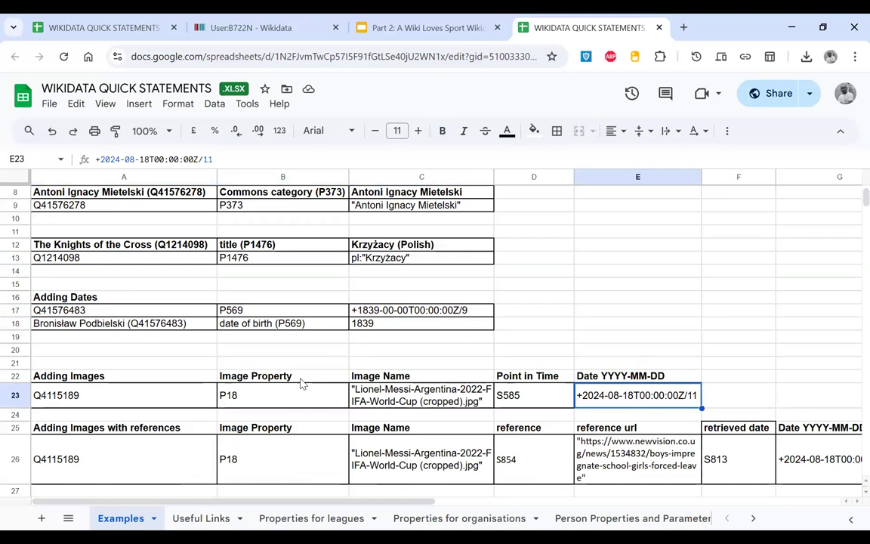
- Show slide 42, Adding Ganda descriptions, then start a new tab with 'quicK statements' entered
left_click(383, 20)
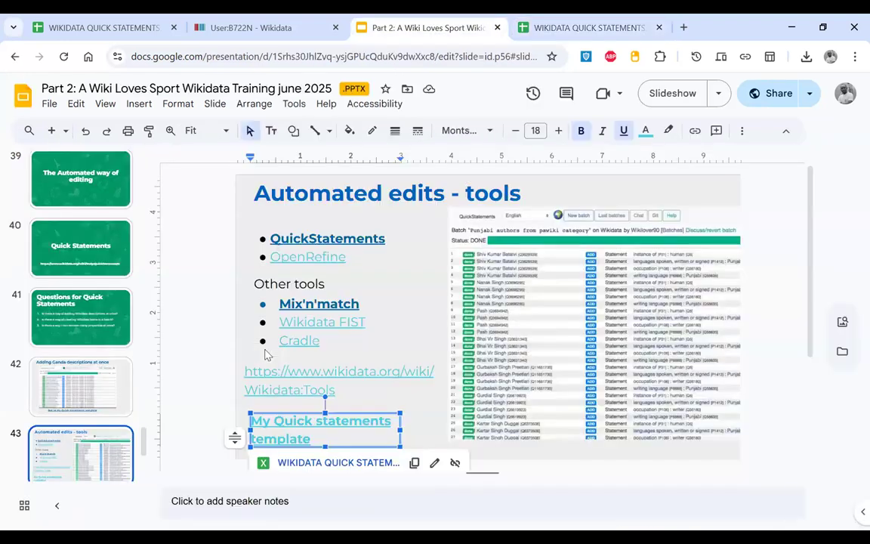
left_click(89, 383)
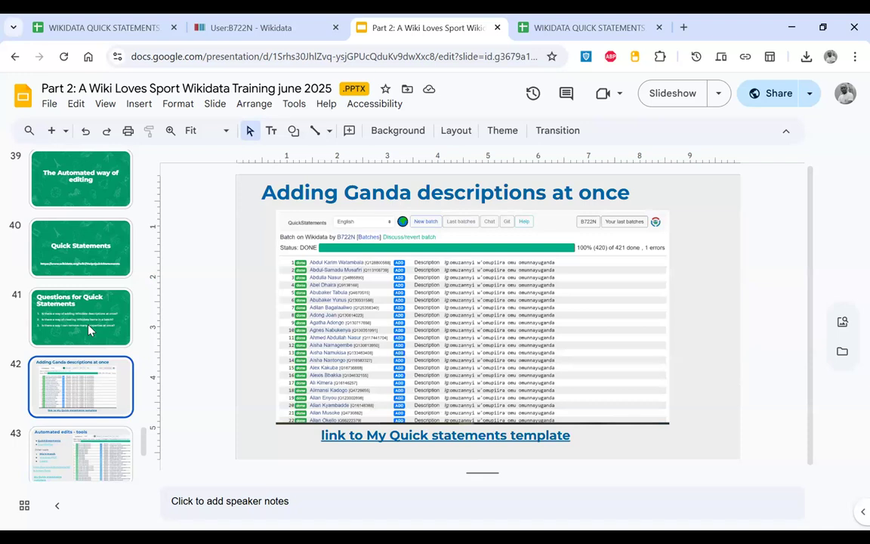
left_click(683, 27)
type("quic")
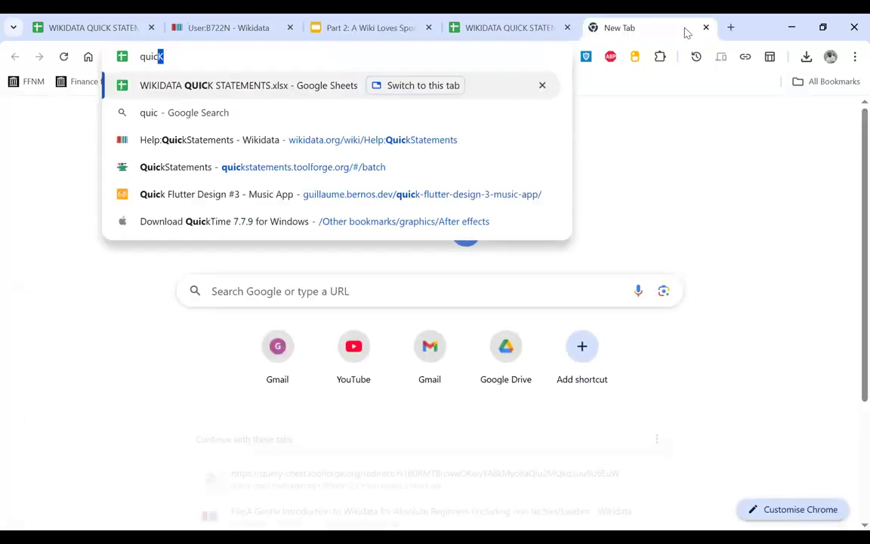
type("K sta")
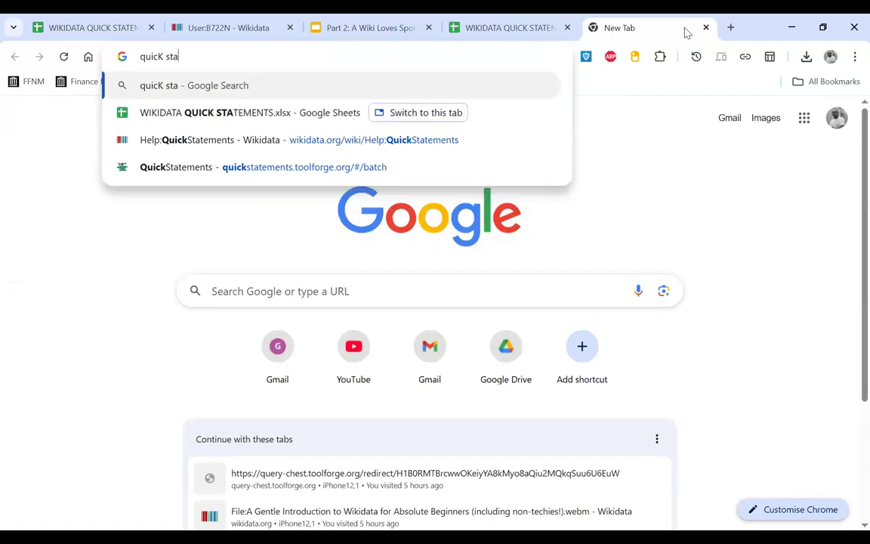
type("tements")
- Search the web for 'quicK statements' and open Wikidata's Help:QuickStatements result in its own tab
key("Return")
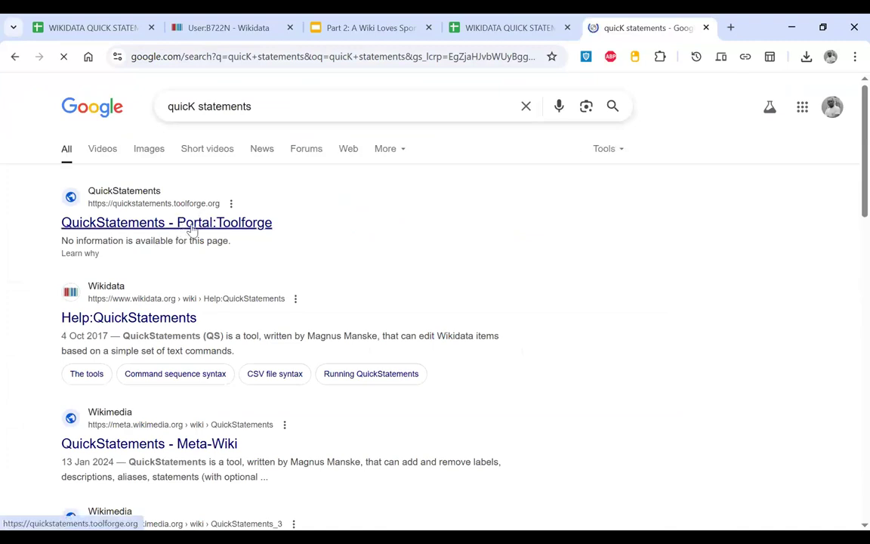
right_click(153, 322)
left_click(201, 339)
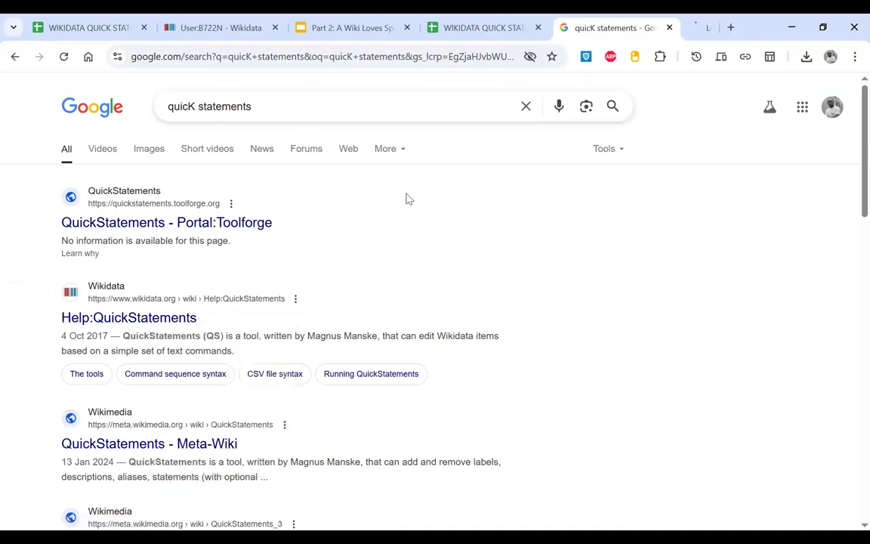
left_click(654, 28)
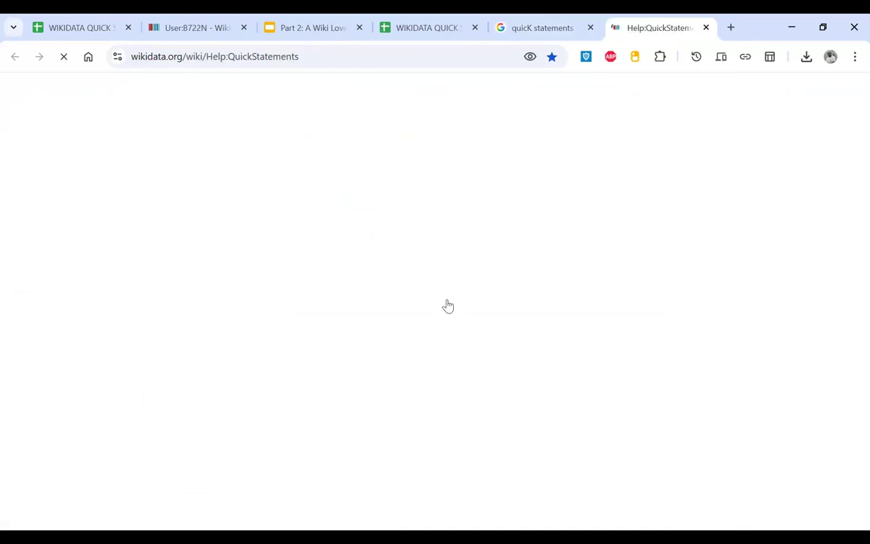
- Study the help page's example: item Q1214098, TAB separator, property P1476, value Krzyżacy, and its meaning
scroll(450, 305, "down", 10)
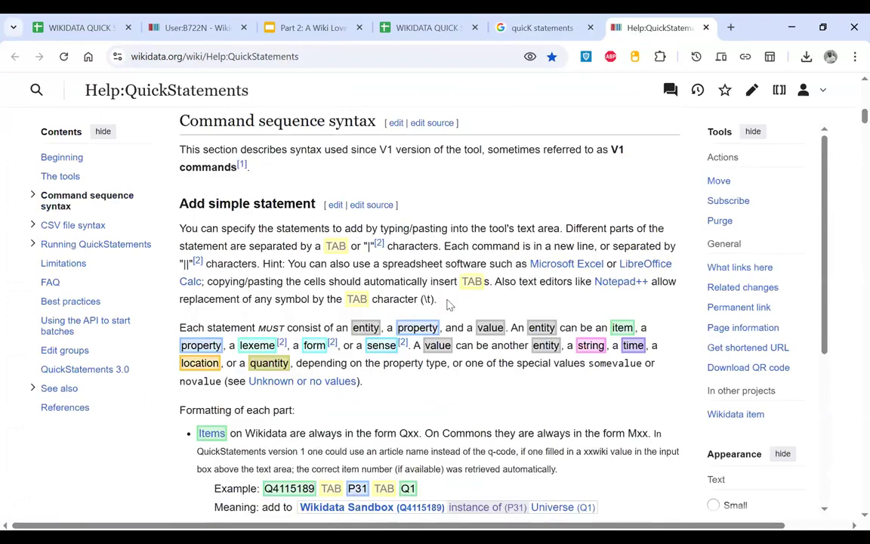
scroll(450, 305, "up", 2)
scroll(450, 305, "up", 3)
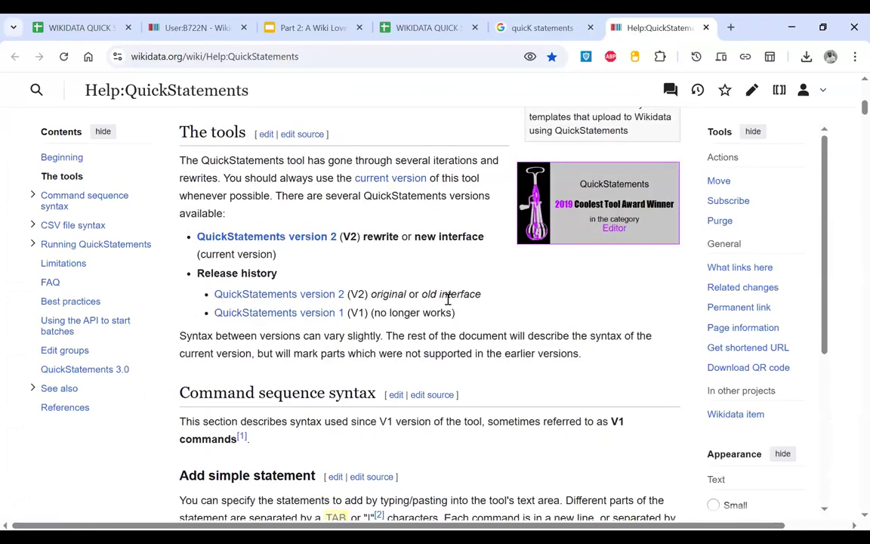
scroll(448, 301, "down", 5)
scroll(448, 300, "down", 18)
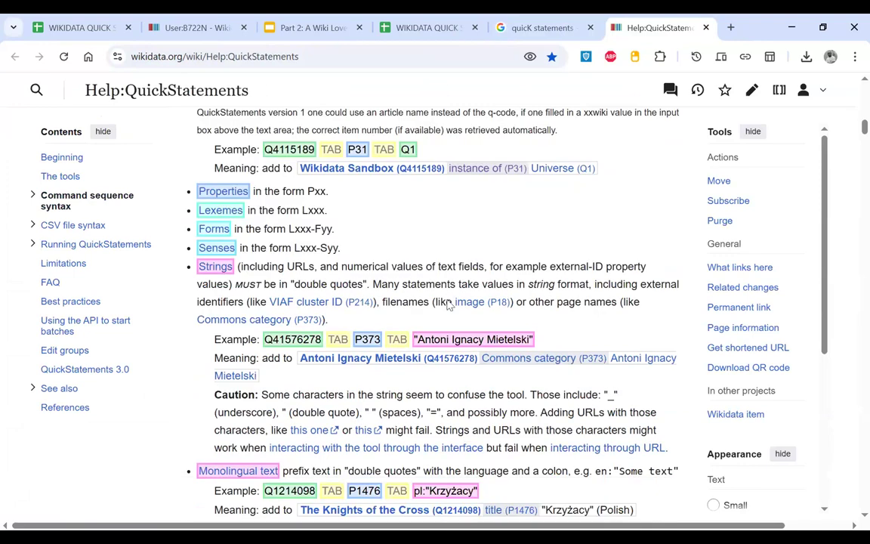
scroll(448, 300, "up", 3)
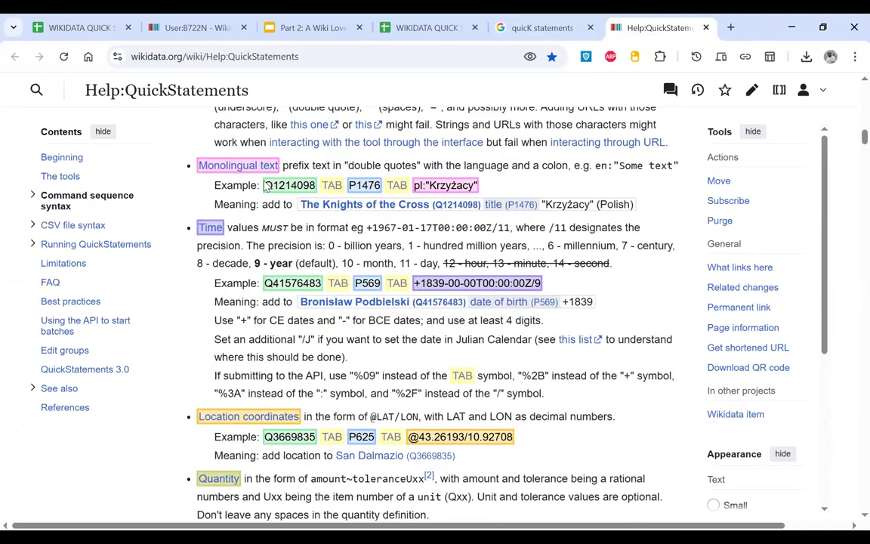
scroll(223, 193, "up", 3)
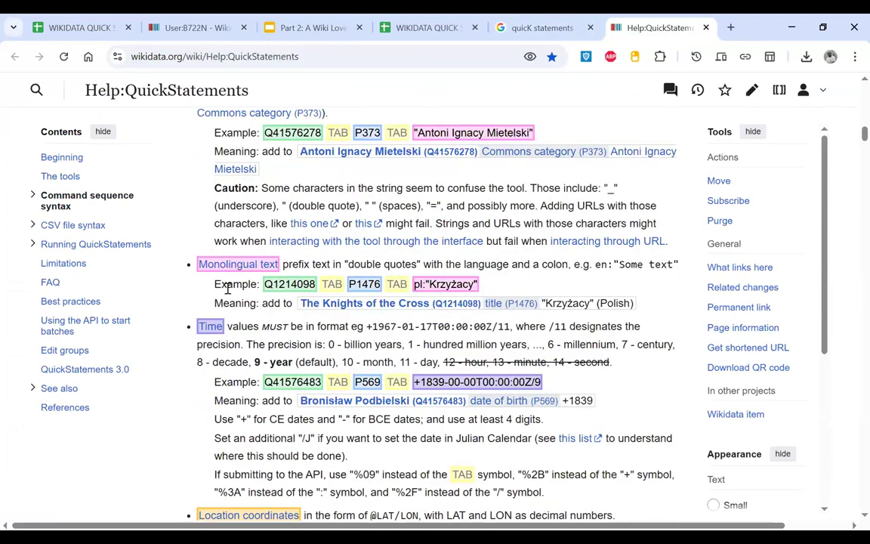
left_click_drag(265, 285, 336, 284)
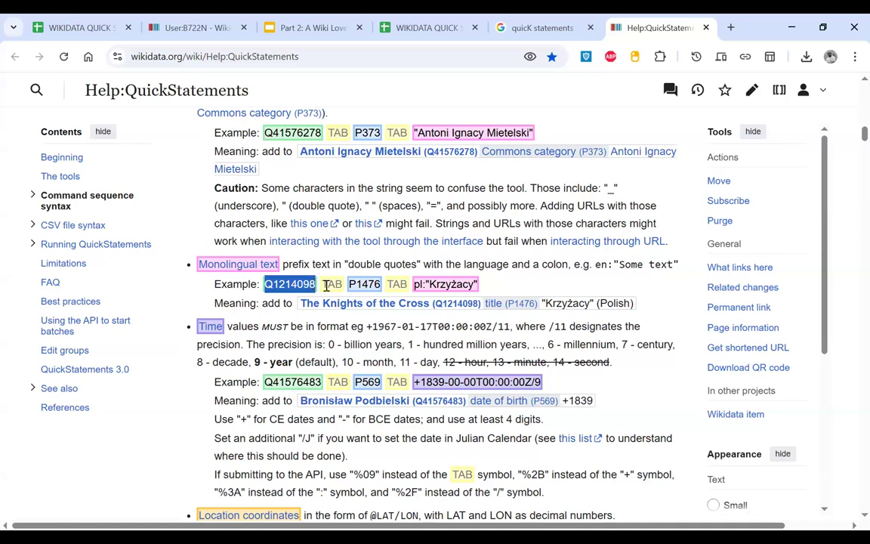
double_click(326, 285)
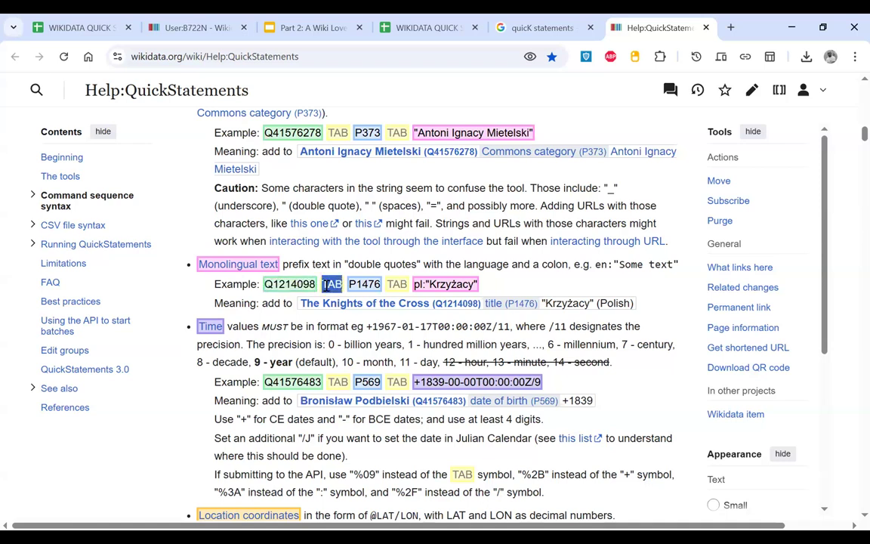
double_click(365, 285)
double_click(452, 285)
left_click_drag(282, 304, 638, 306)
- Compare it with the Knights of the Cross example in row 12 of the spreadsheet
left_click(426, 27)
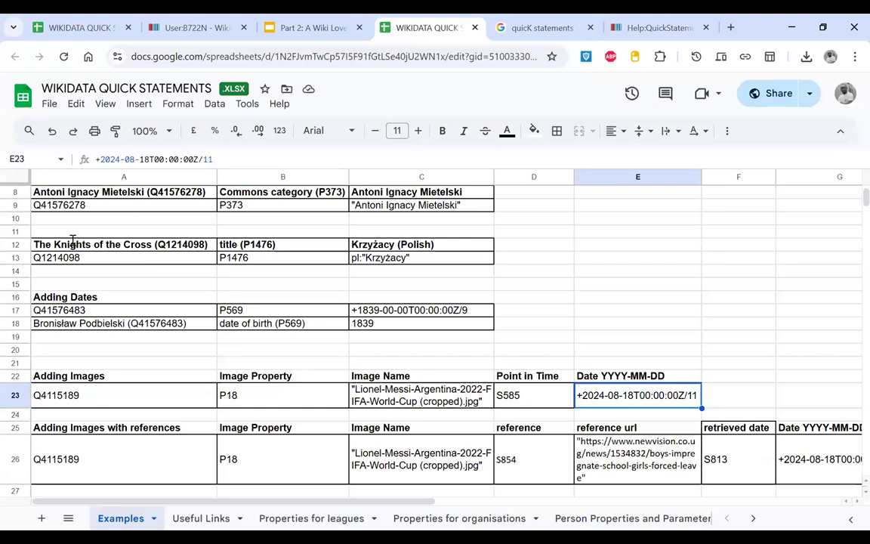
left_click(121, 244)
left_click(393, 244, "shift")
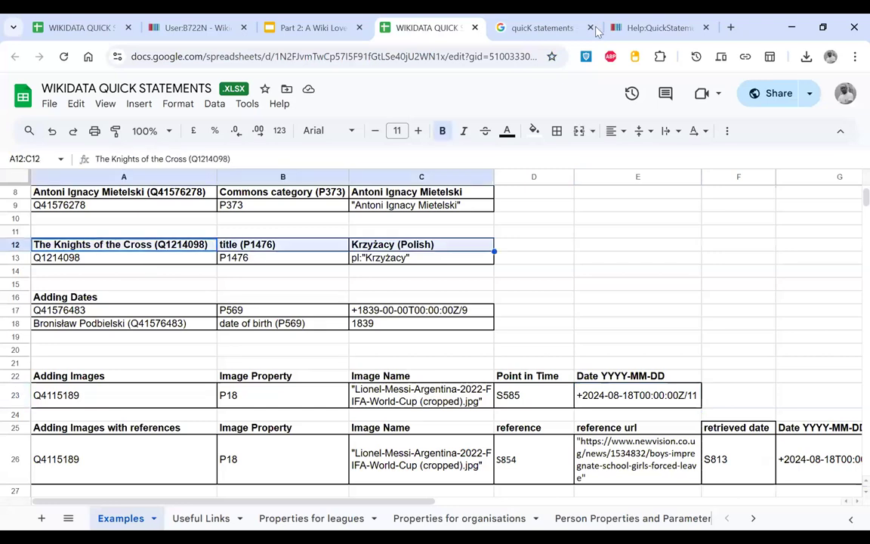
- Read further down the help page, including the date-removal example command, before returning to the spreadsheet
left_click(642, 27)
scroll(416, 437, "down", 9)
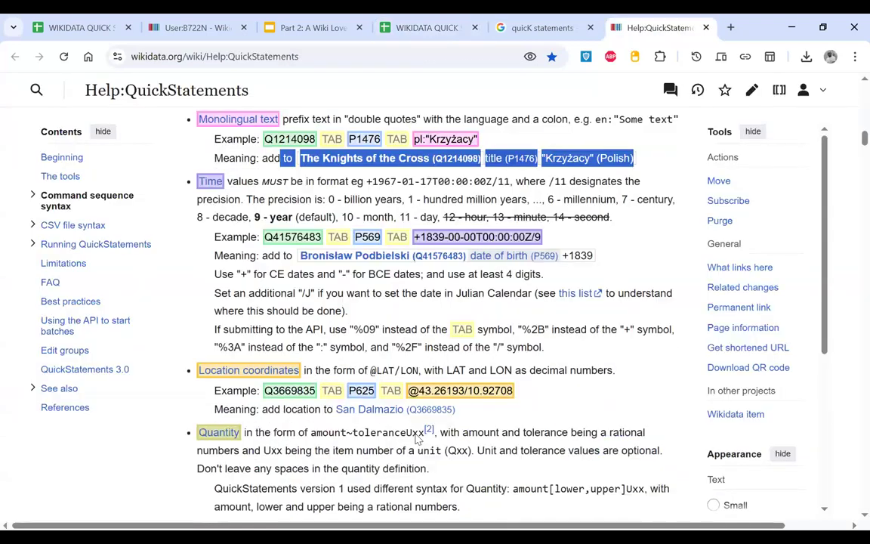
scroll(416, 440, "down", 3)
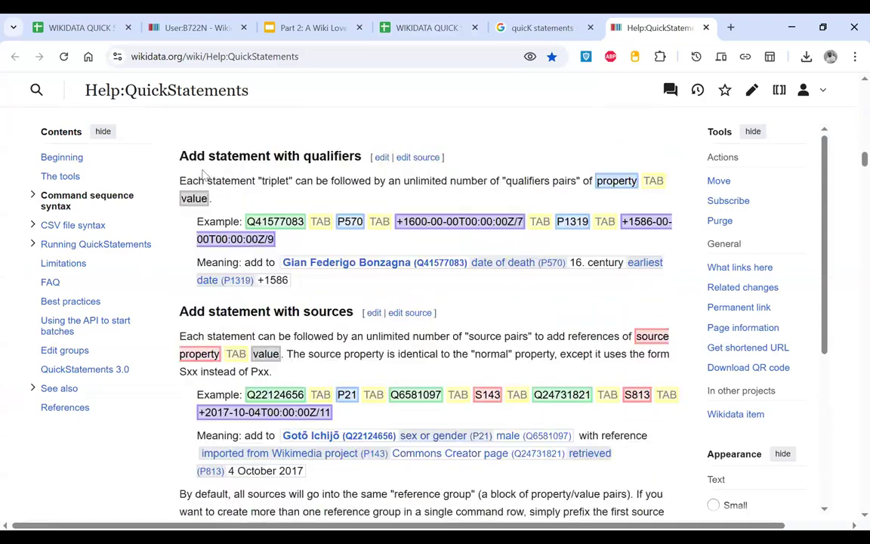
left_click_drag(181, 156, 330, 195)
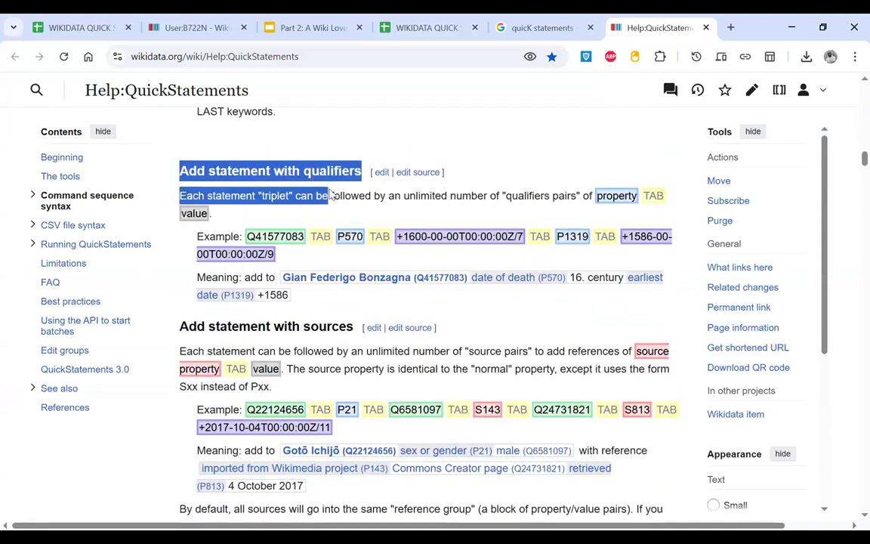
scroll(329, 194, "down", 15)
scroll(330, 194, "down", 8)
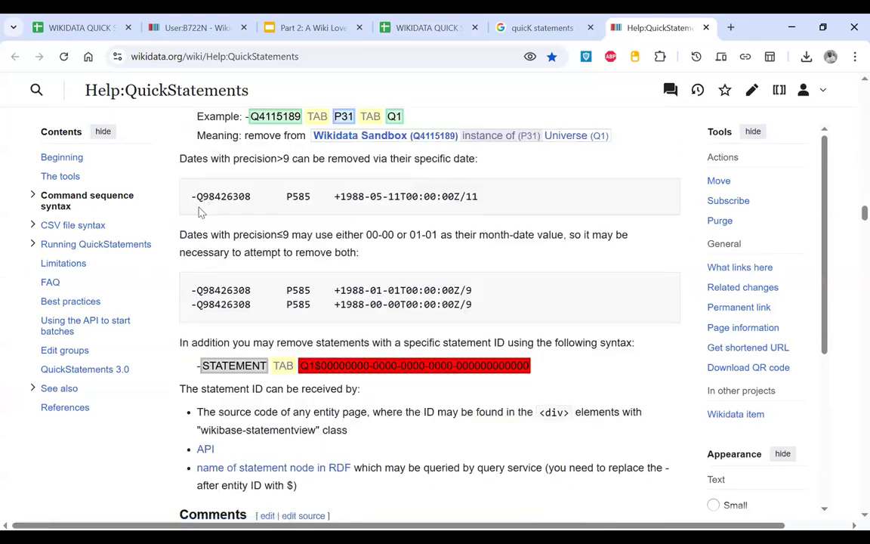
left_click_drag(188, 201, 501, 186)
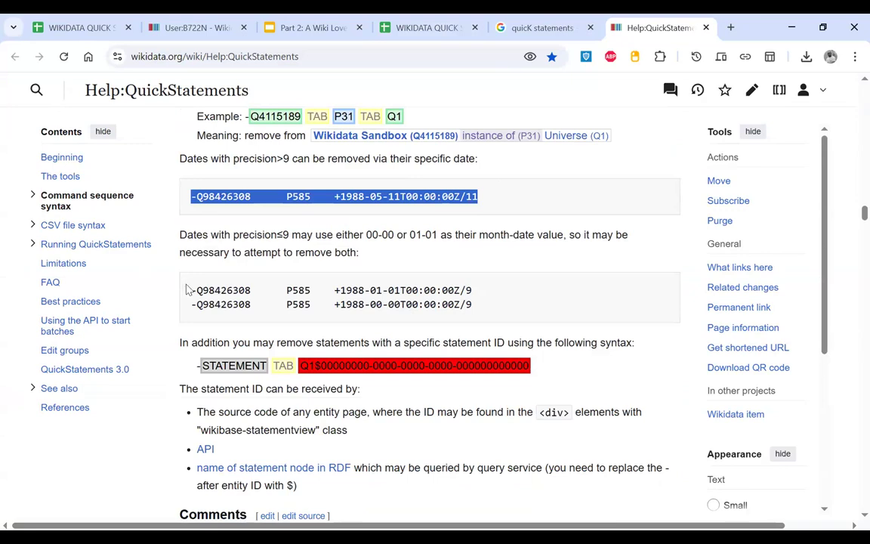
scroll(187, 287, "down", 3)
scroll(188, 288, "up", 1)
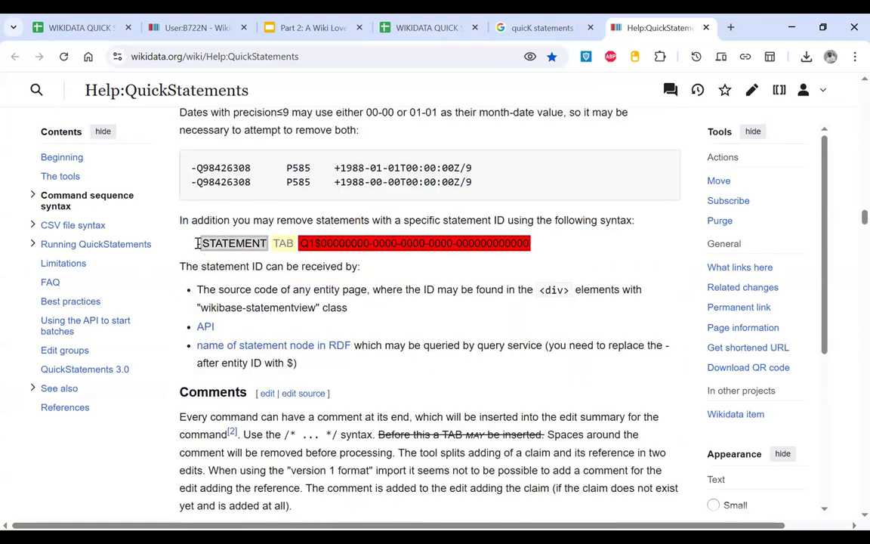
scroll(266, 255, "down", 10)
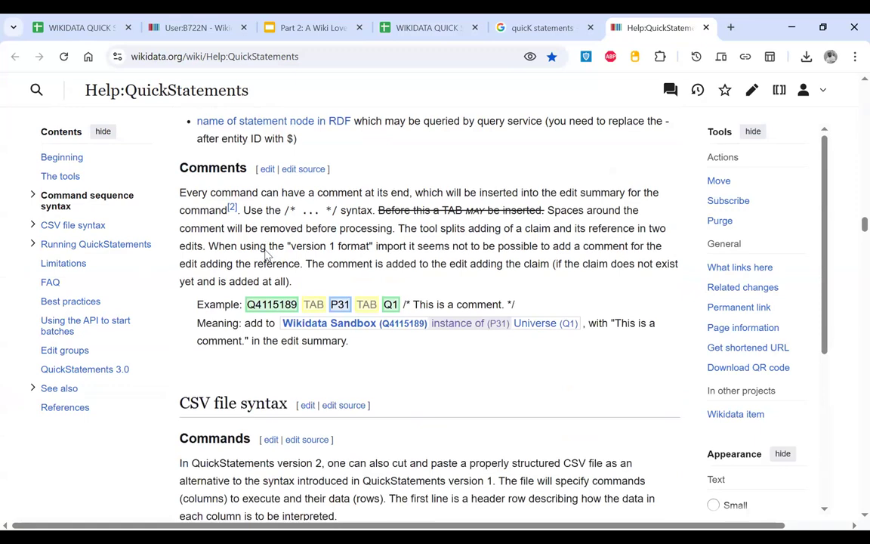
scroll(266, 256, "down", 7)
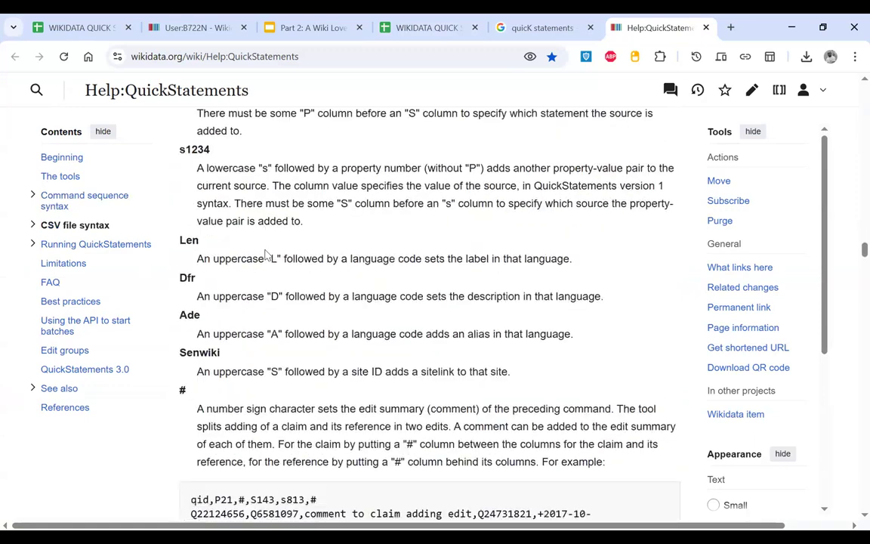
scroll(265, 250, "down", 1)
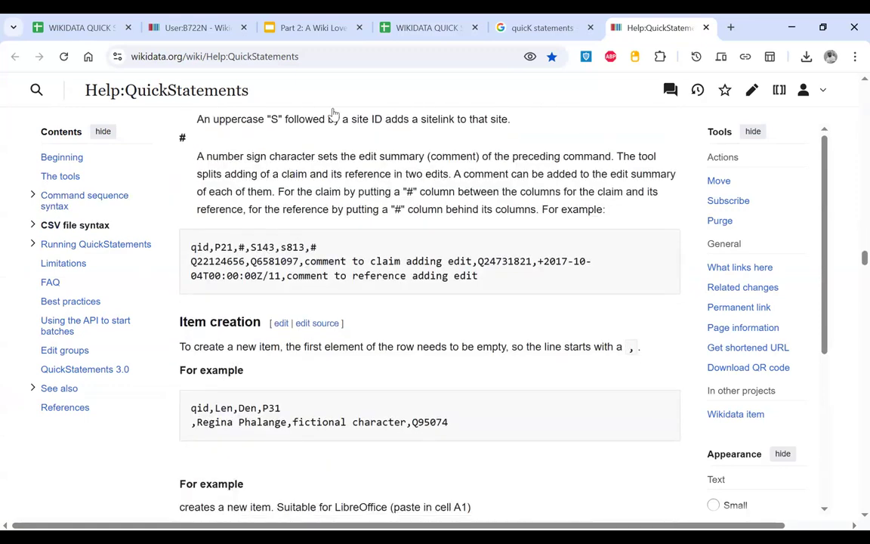
scroll(301, 104, "up", 8)
left_click(415, 20)
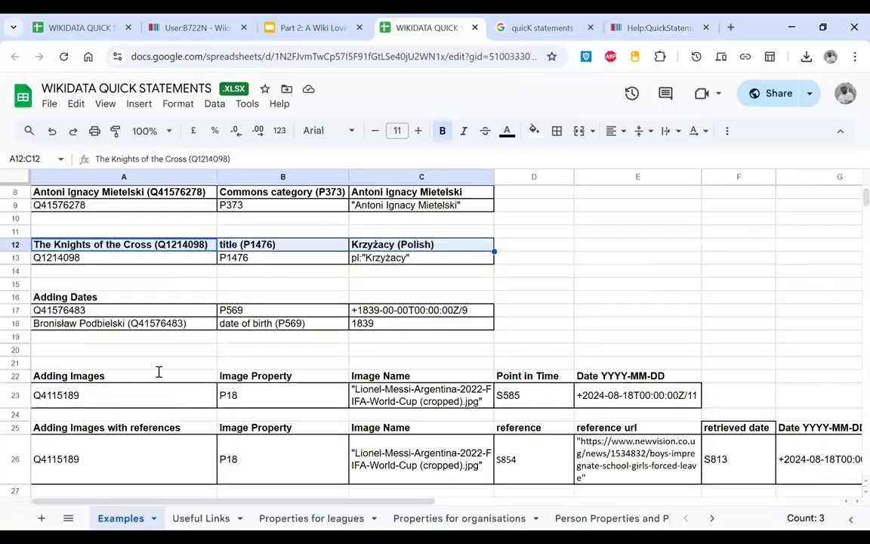
- Go over the Adding Images example: item Q4115189 with image property P18
scroll(157, 371, "down", 3)
left_click(72, 284)
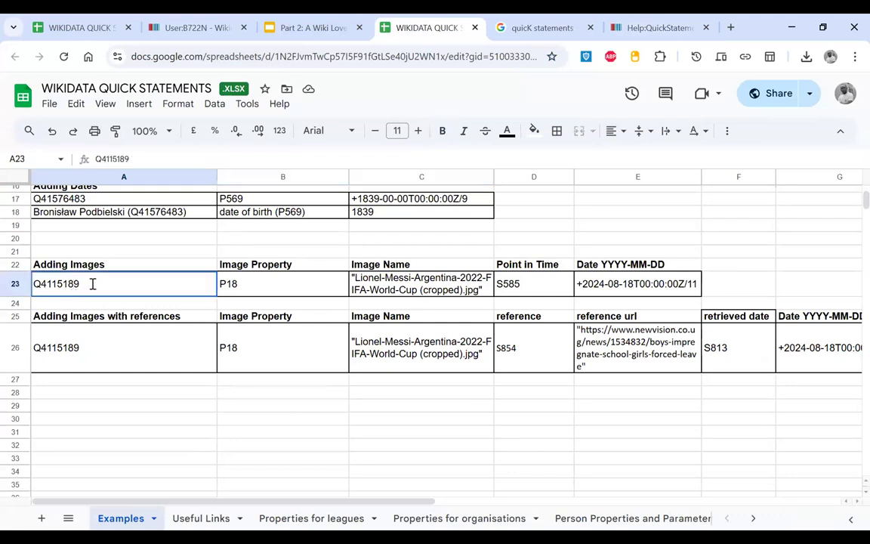
left_click(245, 284)
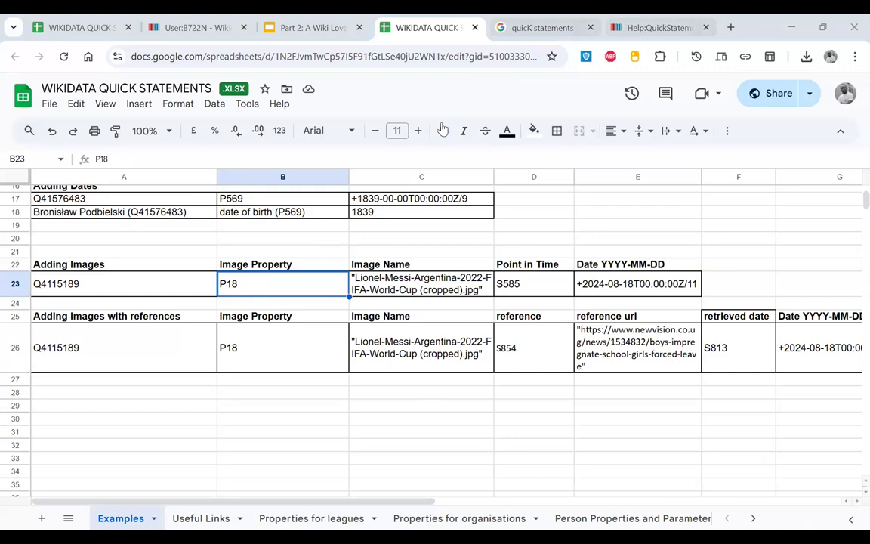
- Move to the Wikidata user page and start searching for a footballer by name
left_click(624, 24)
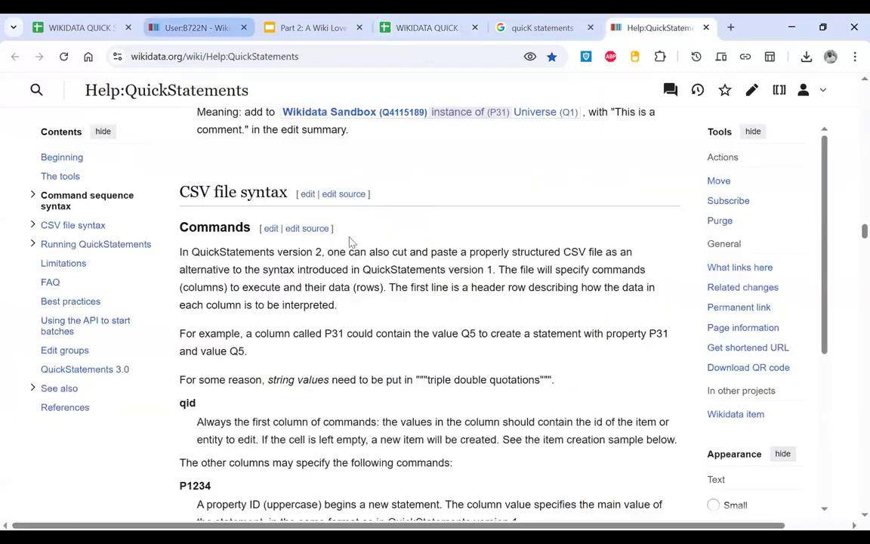
key("ctrl+2")
left_click(332, 95)
type("denis")
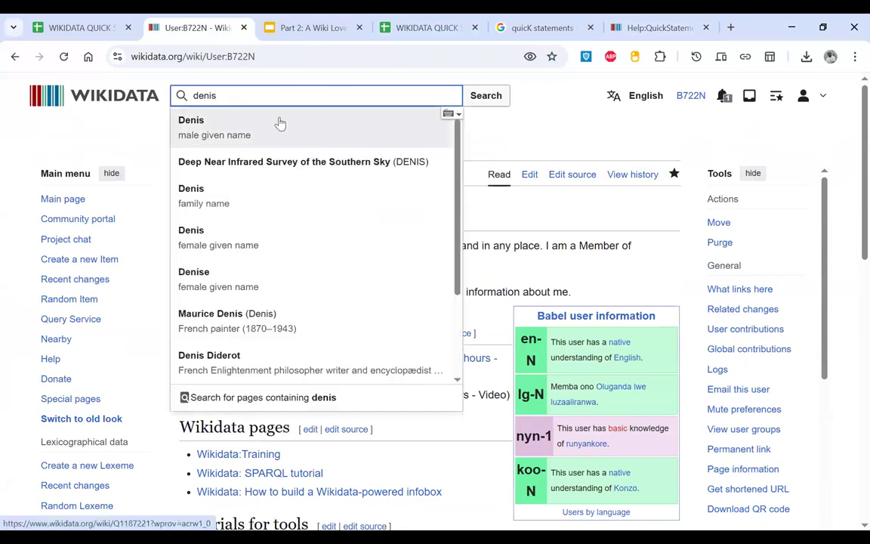
type(" onya")
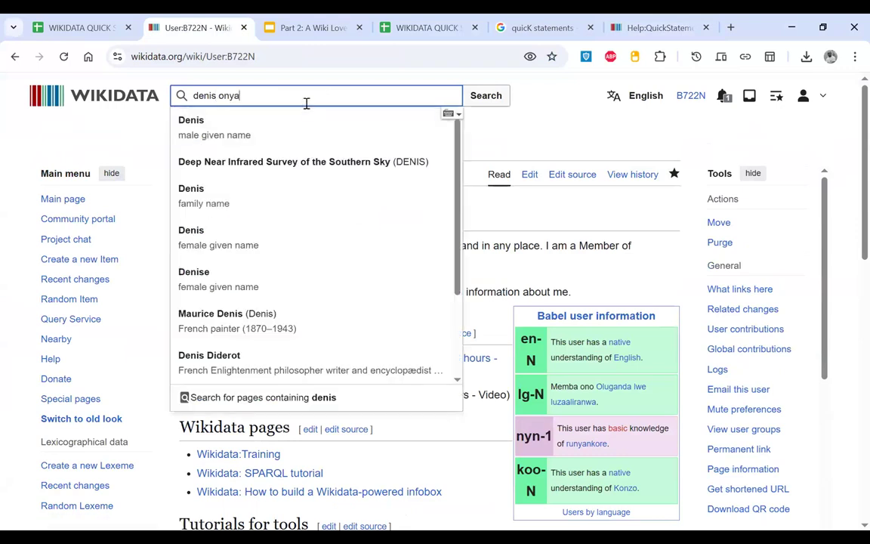
- Open the footballer's item Q740847 and scroll to its image (P18) statement
left_click(274, 126)
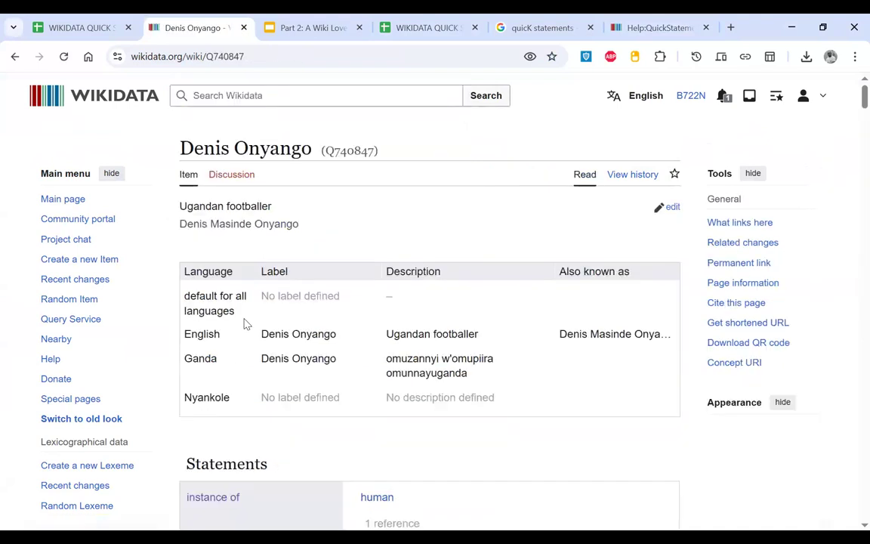
scroll(244, 324, "down", 8)
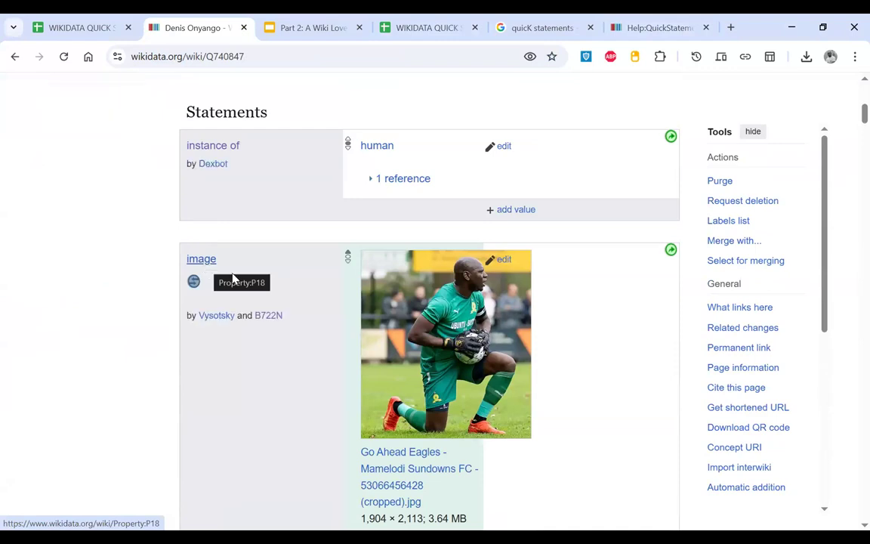
- Look over the image (P18) property page and its discussion page, then scroll the spreadsheet
left_click(211, 264)
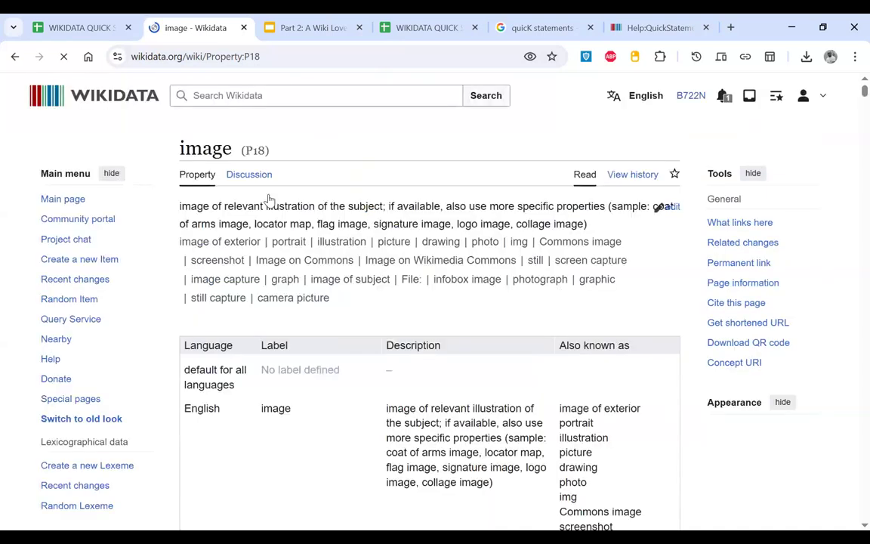
scroll(320, 253, "down", 5)
scroll(320, 254, "up", 5)
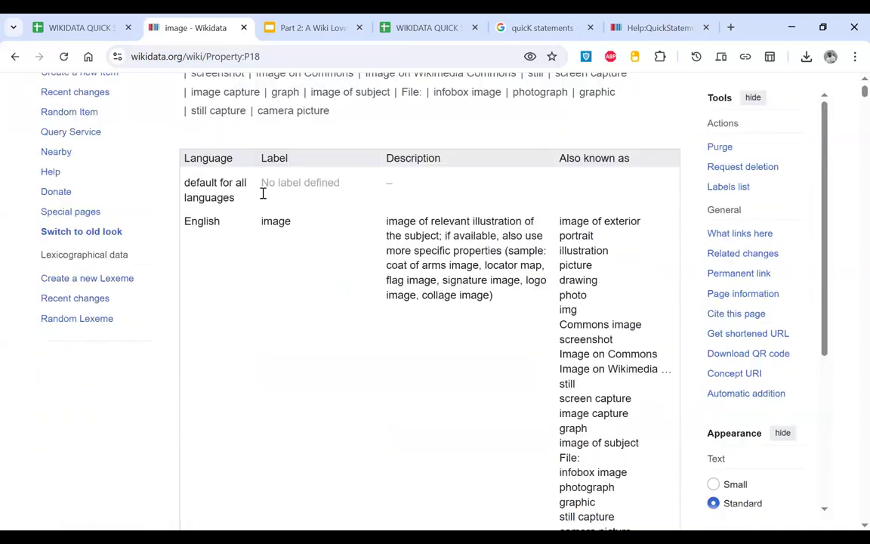
left_click(253, 181)
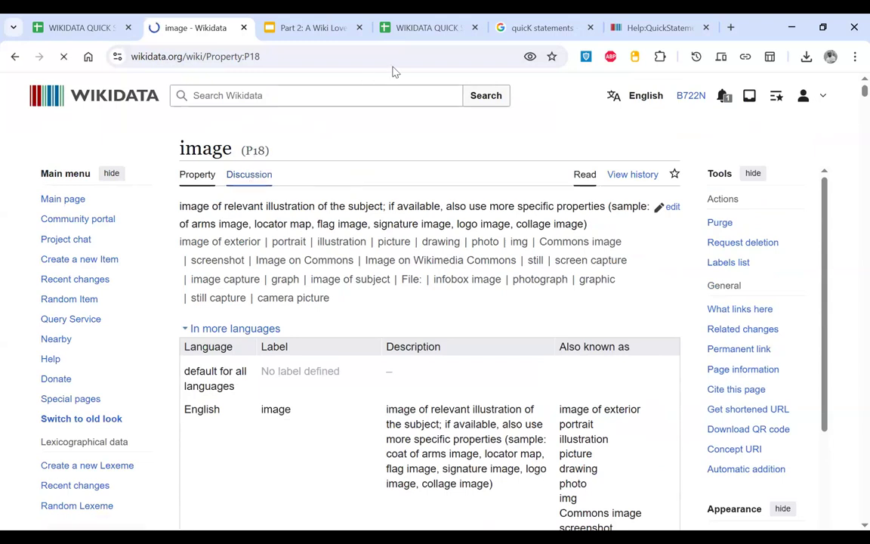
left_click(398, 29)
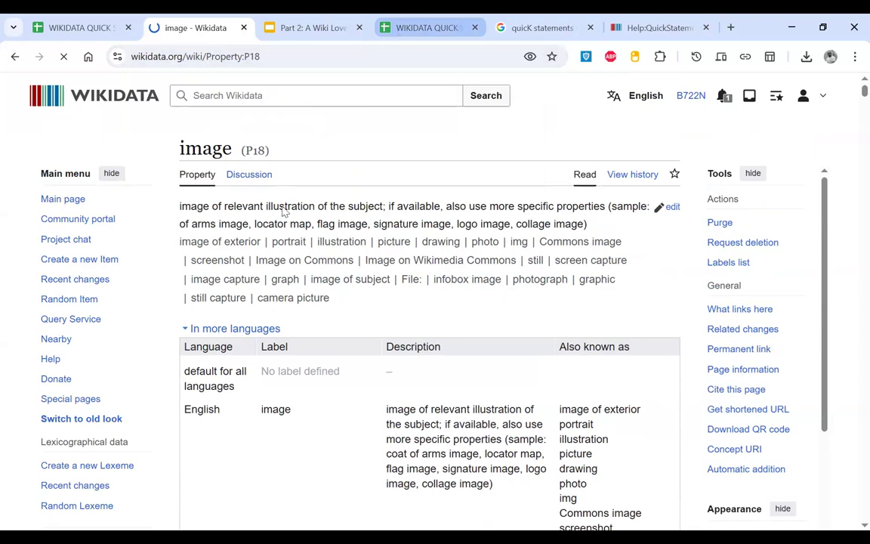
scroll(252, 304, "down", 5)
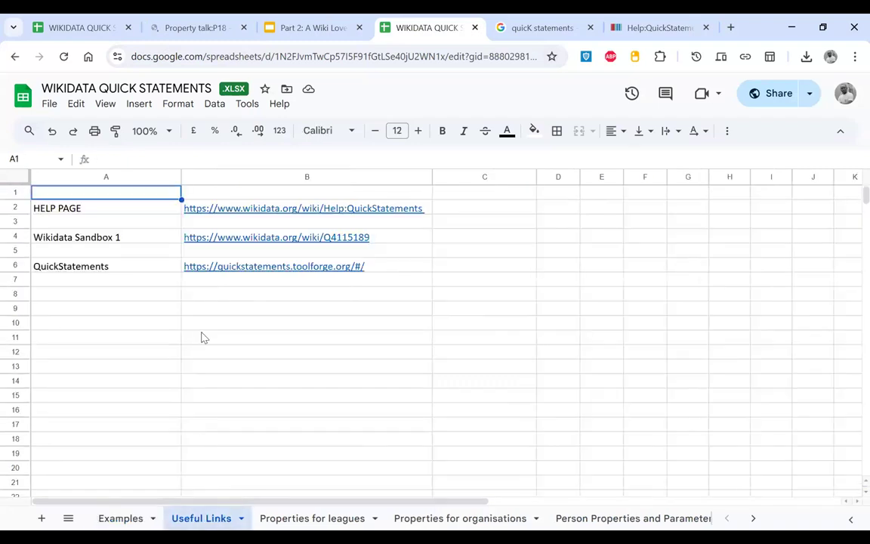
- Open the QuickStatements URL from Useful Links cell B6 in a new tab, view it, and return
left_click(288, 270)
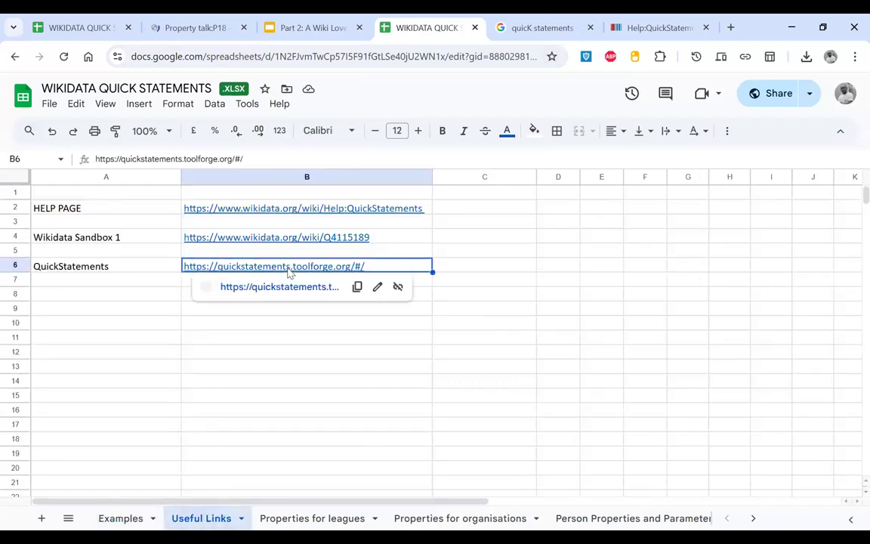
right_click(281, 293)
left_click(310, 305)
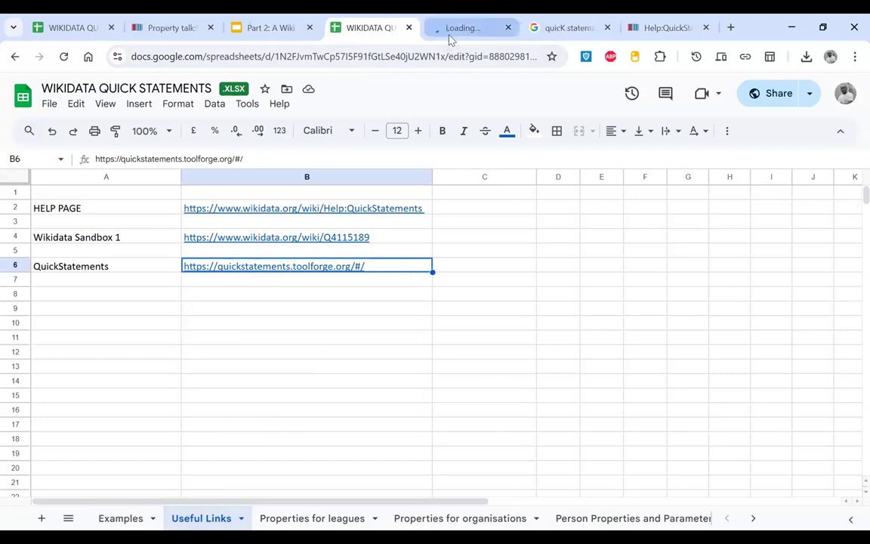
left_click(453, 30)
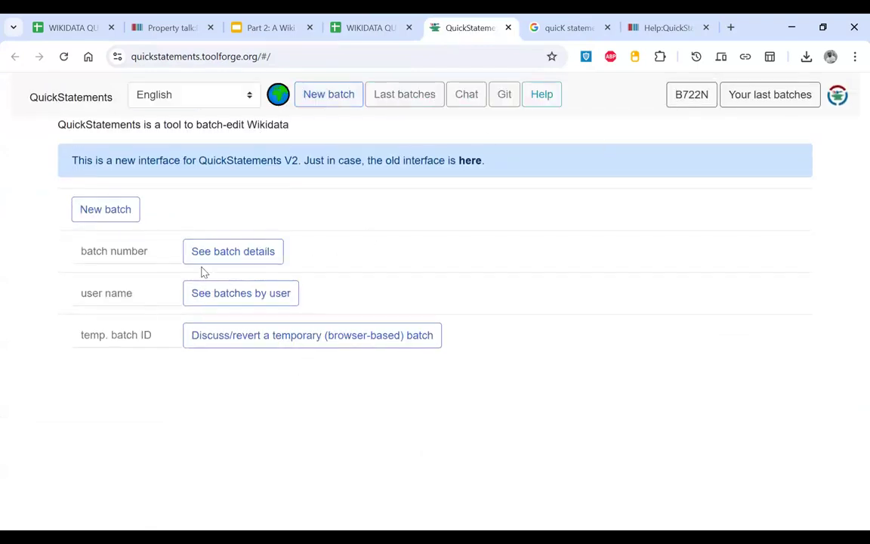
left_click(369, 29)
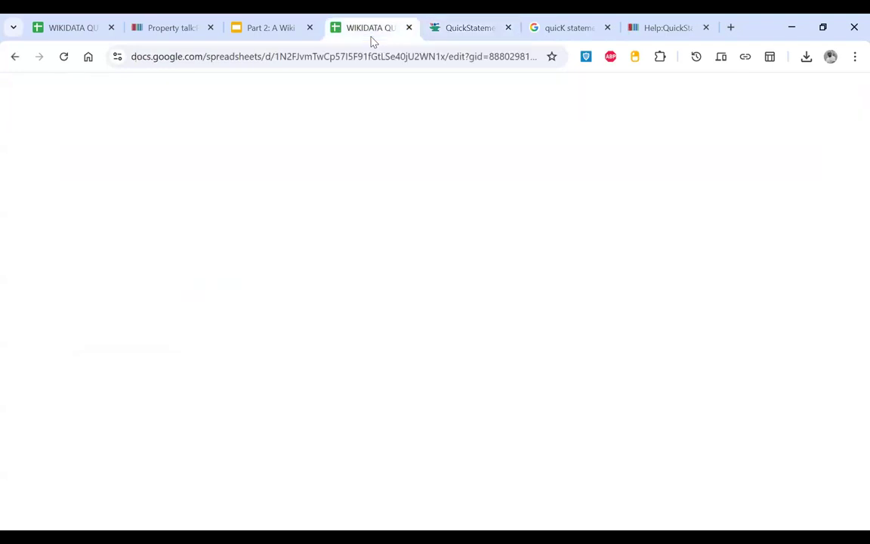
- Hide the Property name column A and the QID label columns E:F
scroll(391, 391, "down", 3)
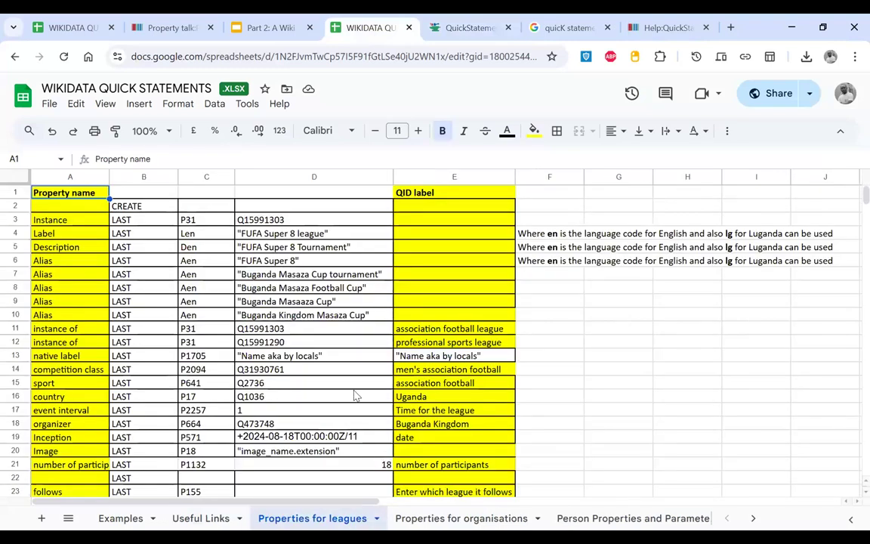
scroll(354, 396, "down", 1)
scroll(355, 396, "up", 1)
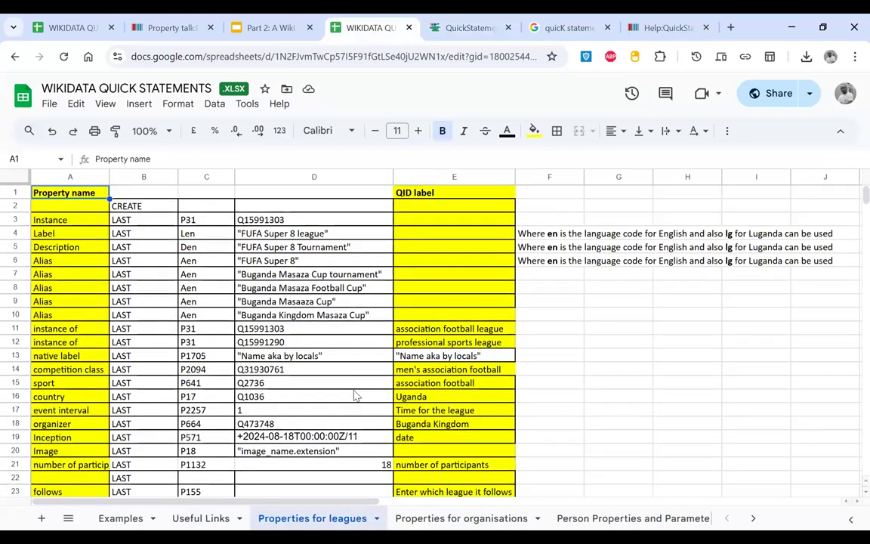
left_click(78, 177)
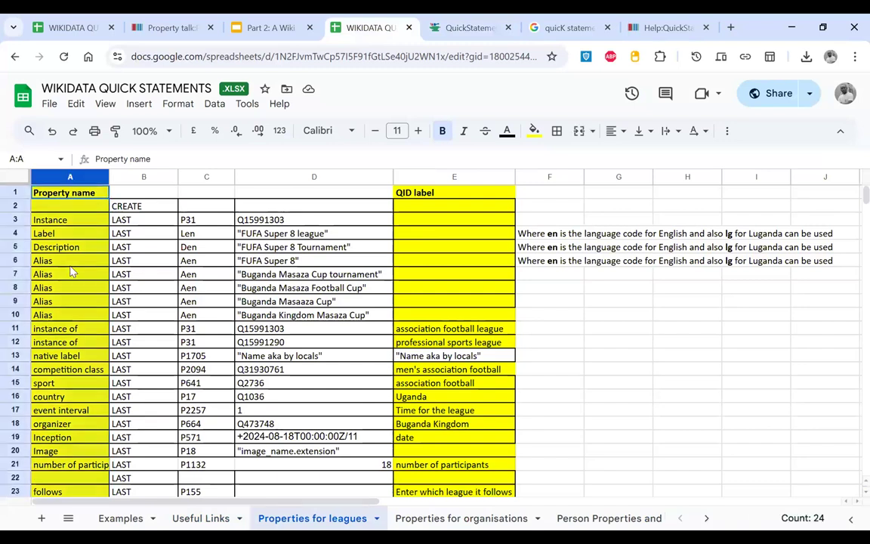
right_click(69, 247)
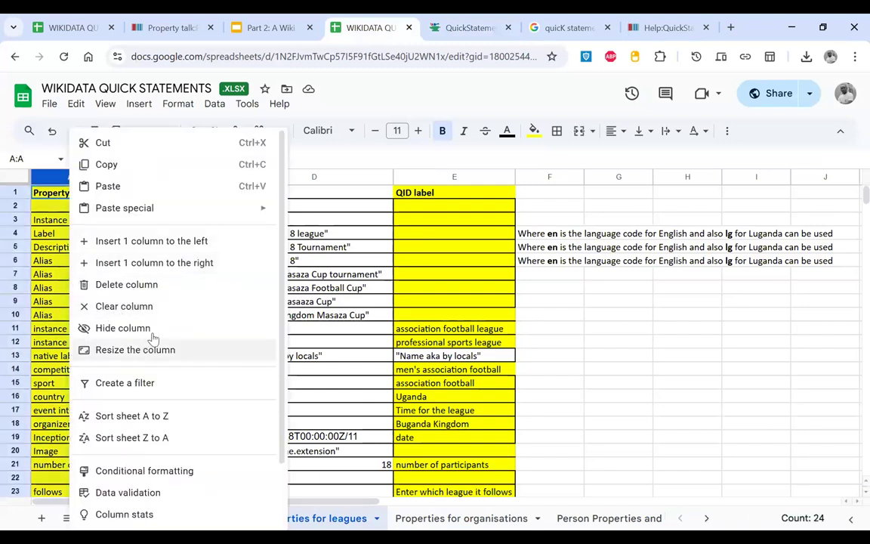
left_click(226, 328)
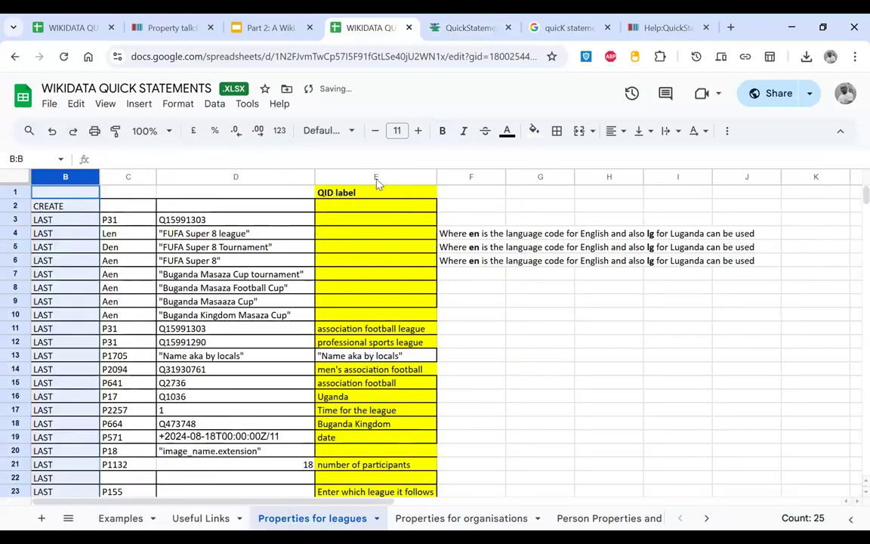
left_click(376, 177)
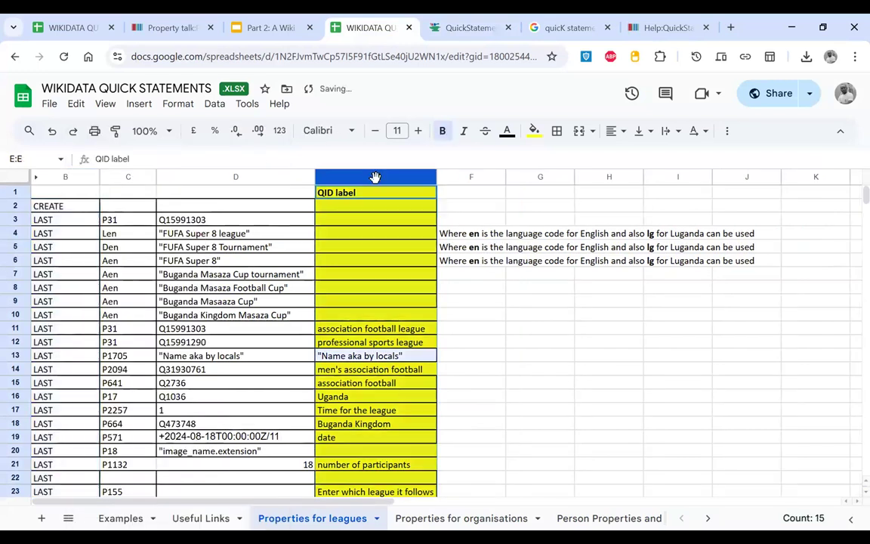
left_click(476, 177)
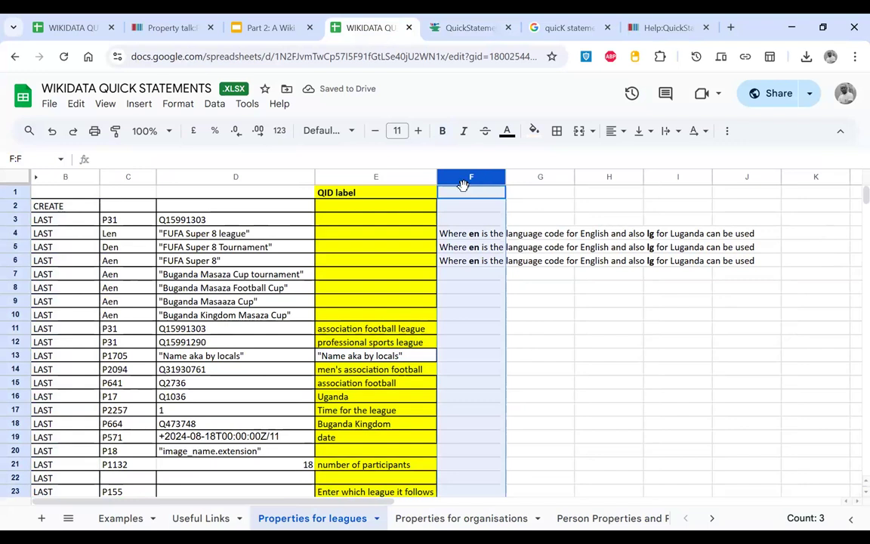
left_click(415, 181, "shift")
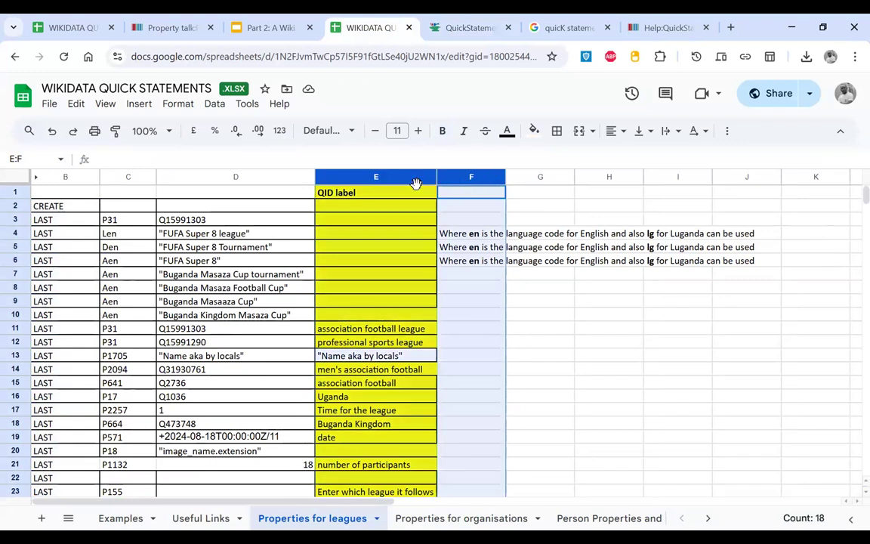
right_click(417, 265)
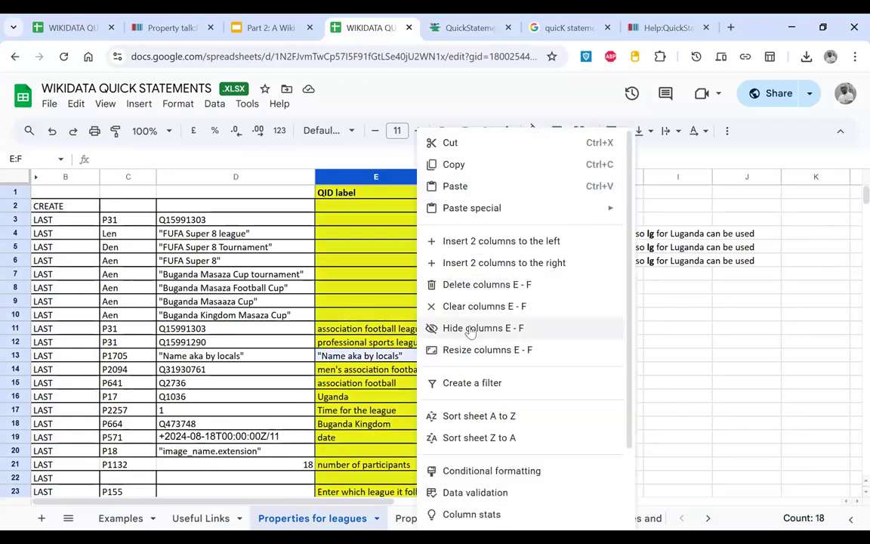
left_click(470, 330)
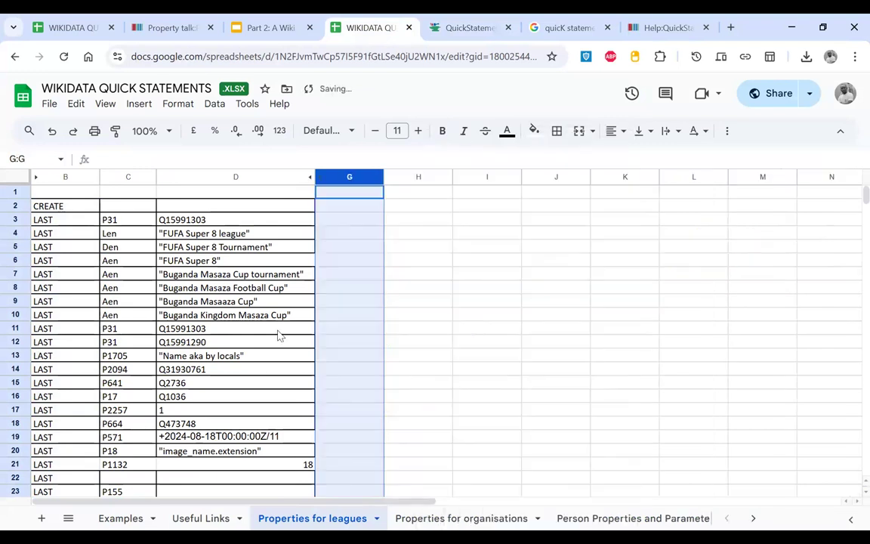
- Enter CREATE in H2 and LAST in H3, then copy P31 from C3
left_click(205, 301)
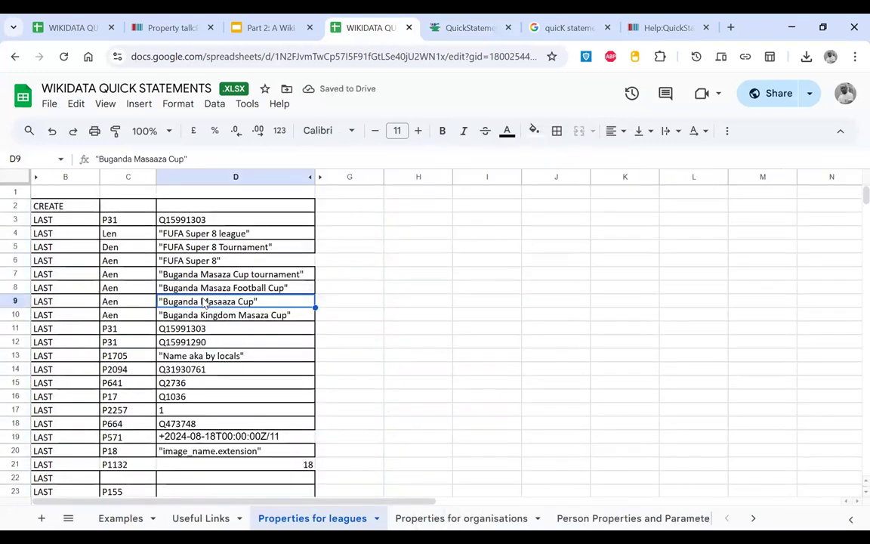
left_click(62, 210)
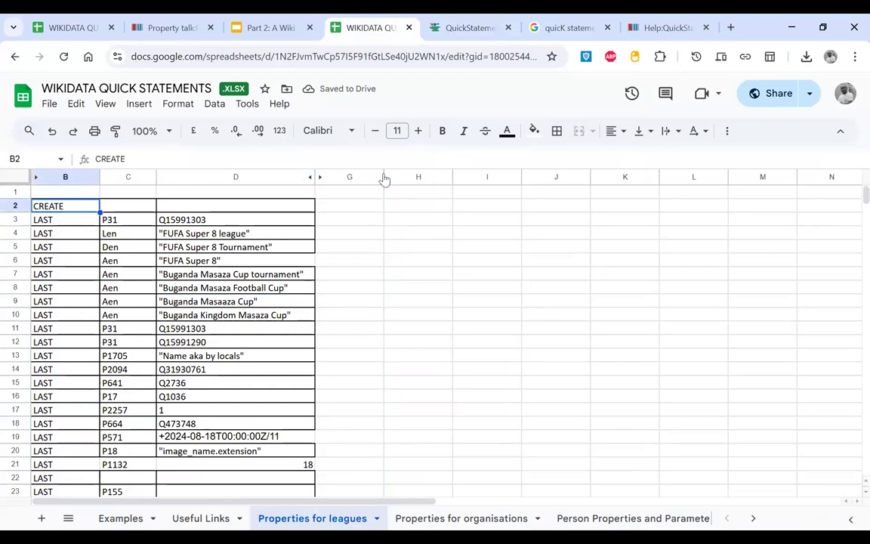
left_click(426, 211)
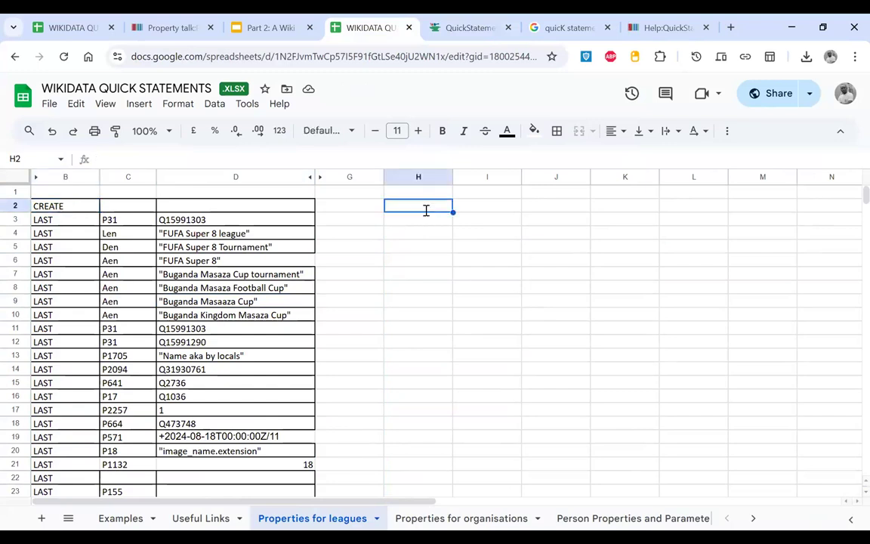
type("CREATE")
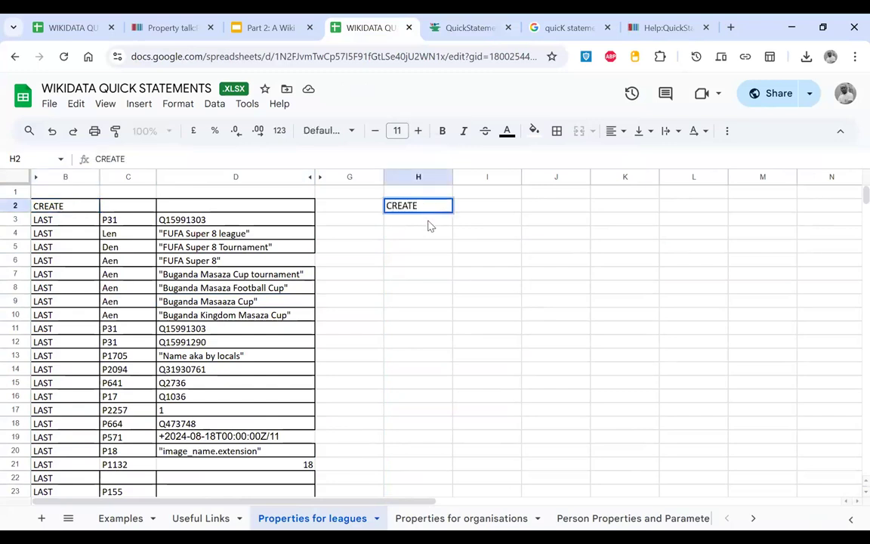
key("Return")
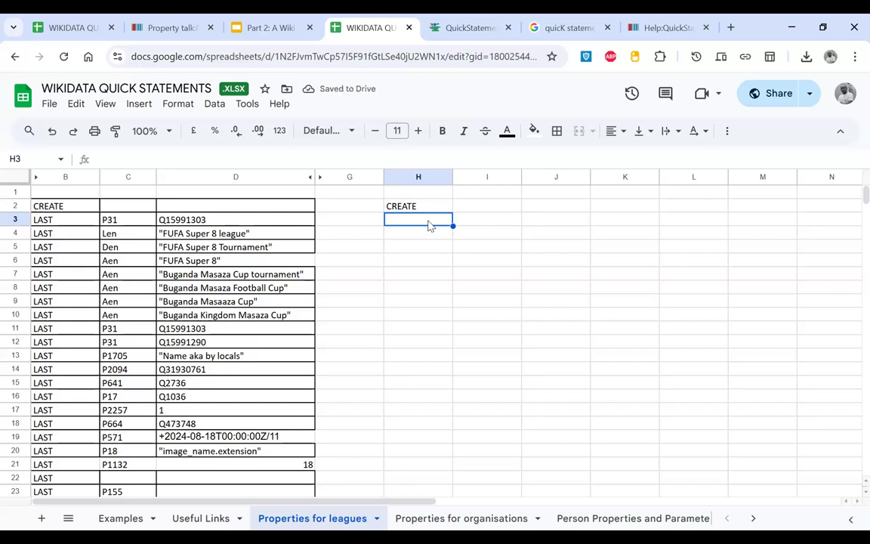
type("LAST")
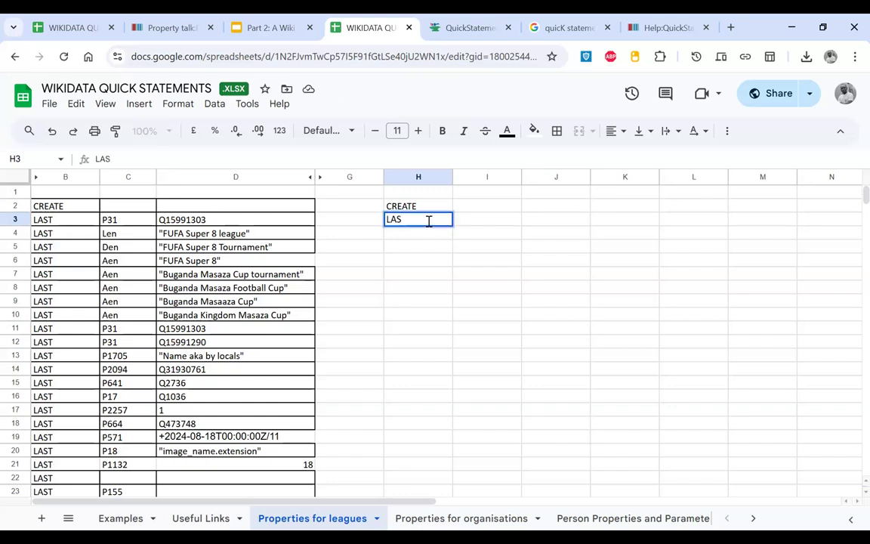
left_click(122, 223)
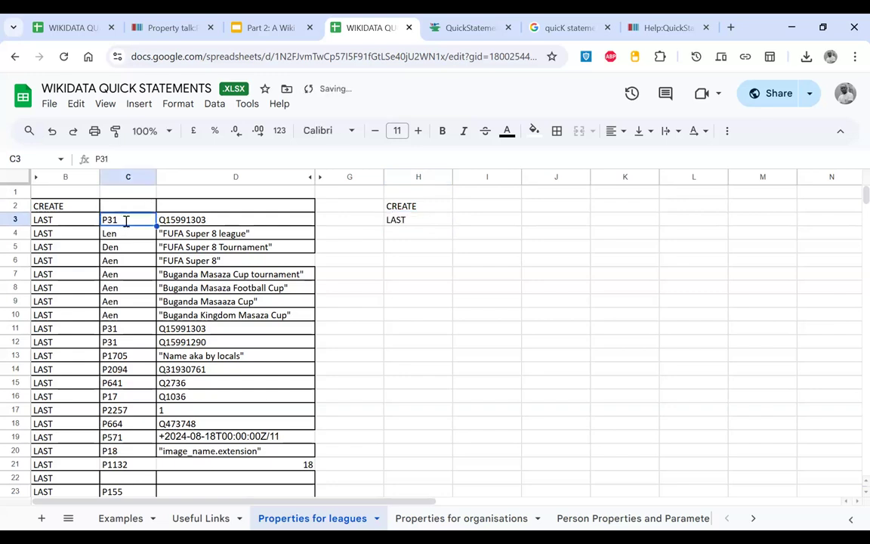
key("ctrl+c")
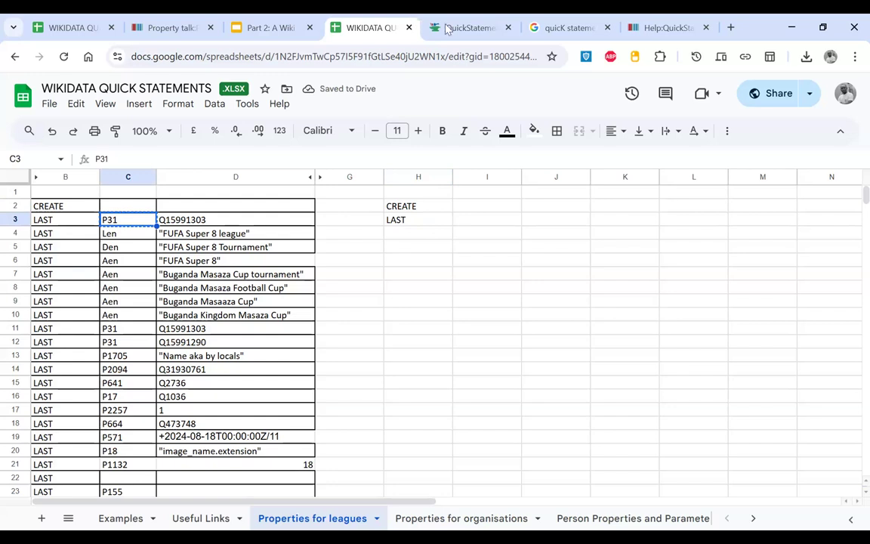
- Open the P18 property page in Wikidata and change its address to Property:P13
left_click(192, 32)
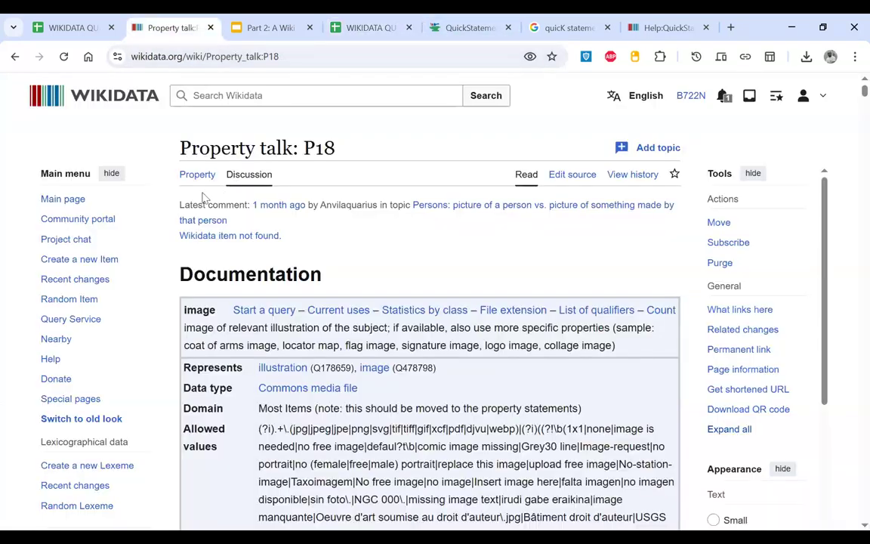
left_click(198, 174)
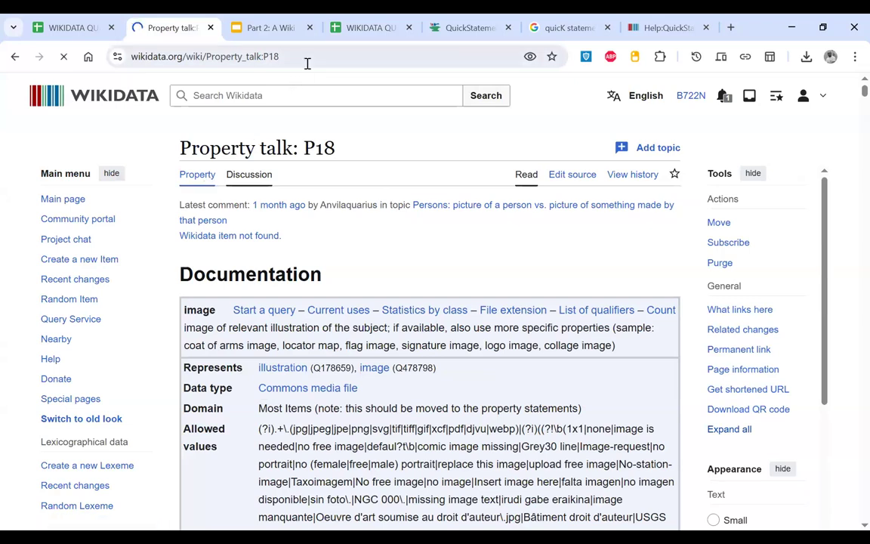
left_click(308, 63)
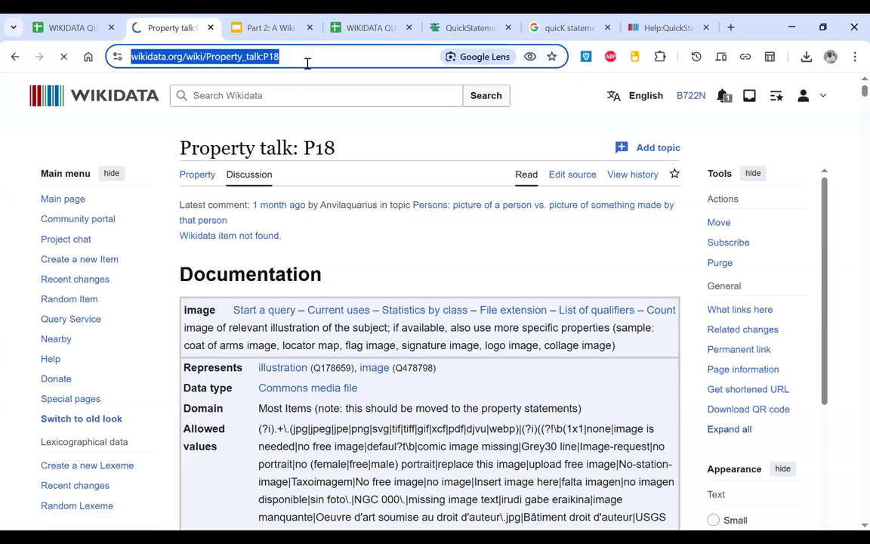
left_click(306, 58)
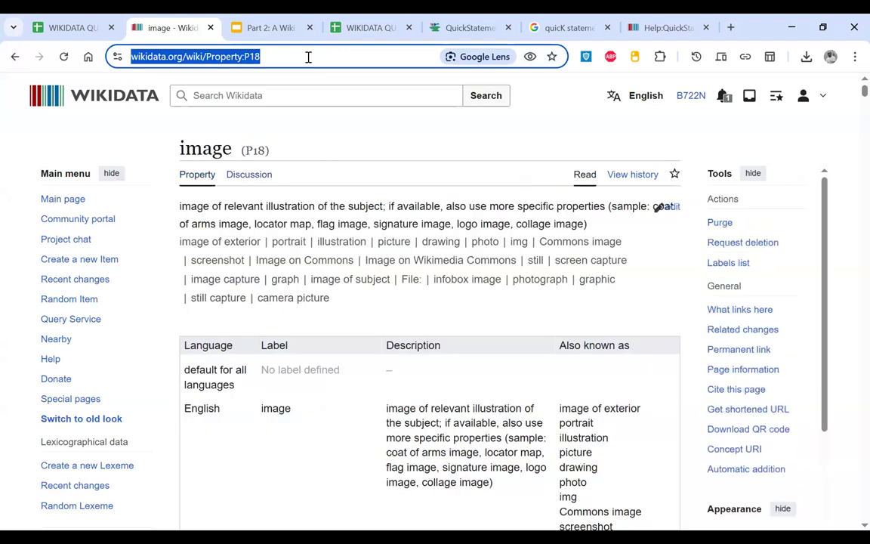
left_click(309, 56)
key("BackSpace")
key("BackSpace")
type("13")
key("Return")
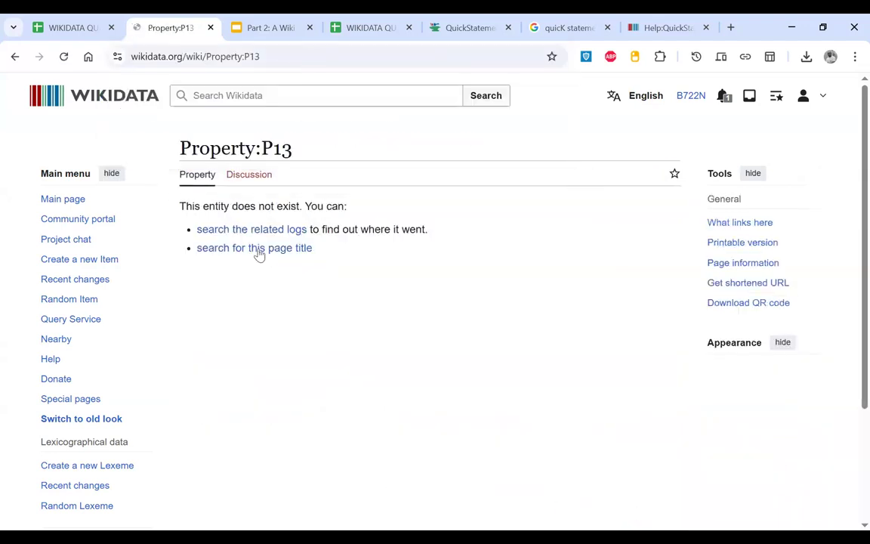
- Search Wikidata for P31, then for PRO, and go back to the spreadsheet
left_click(264, 55)
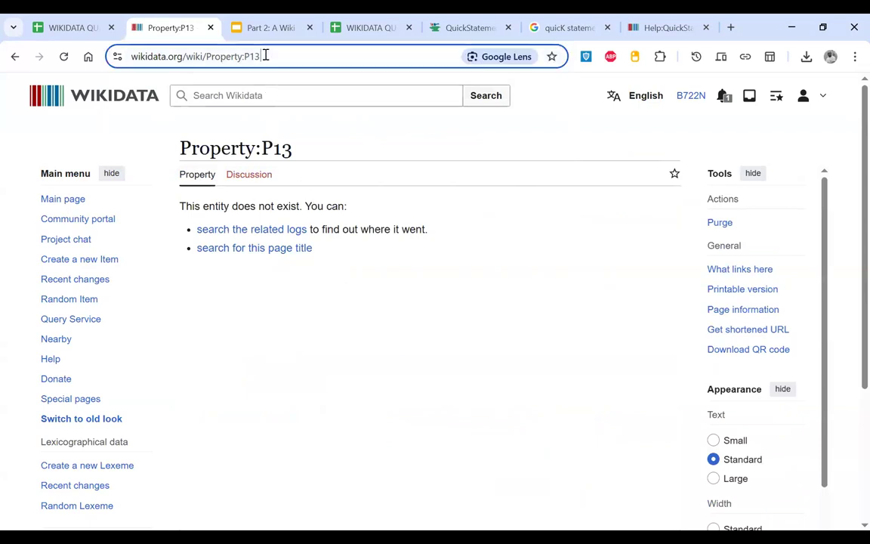
left_click(265, 56)
left_click(330, 102)
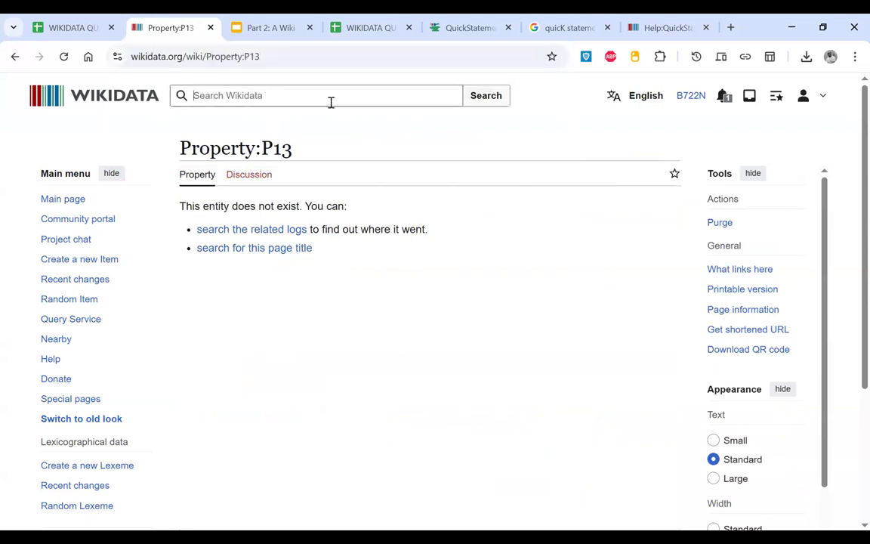
type("P31")
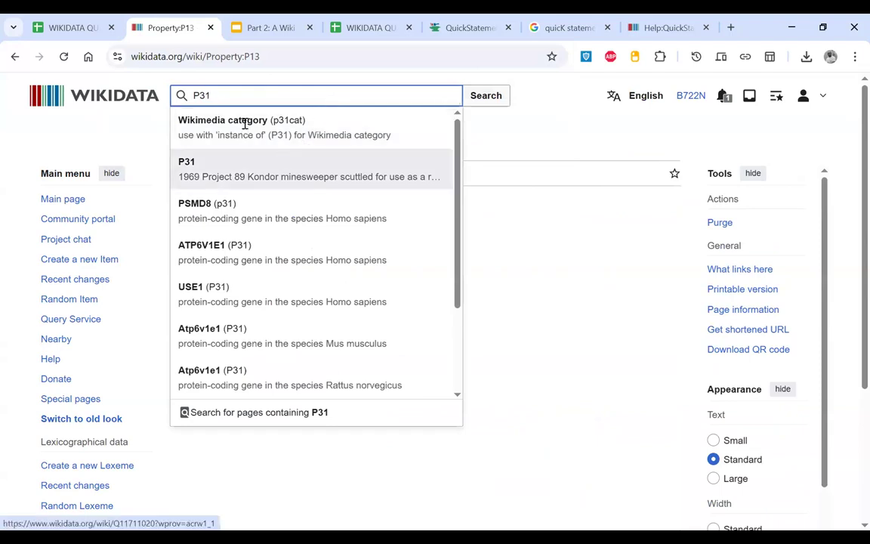
key("BackSpace")
key("BackSpace")
key("BackSpace")
type("PRO")
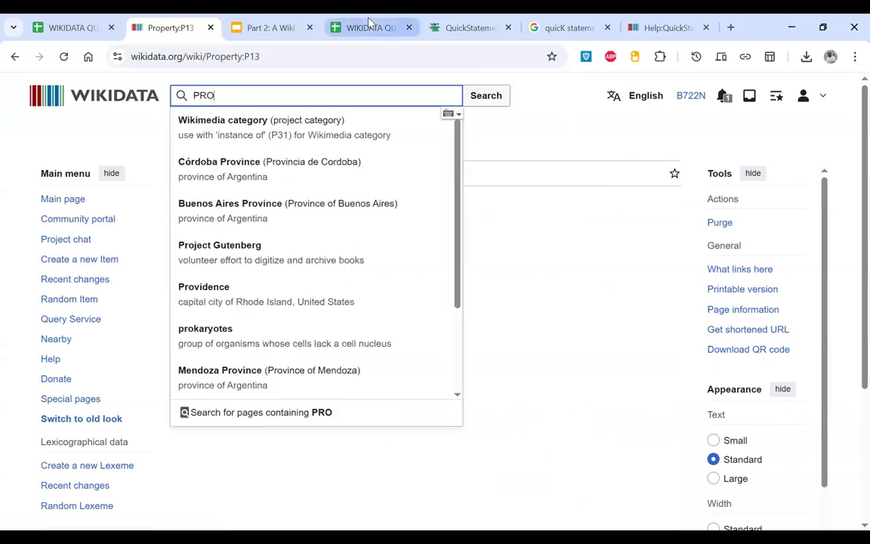
left_click(370, 27)
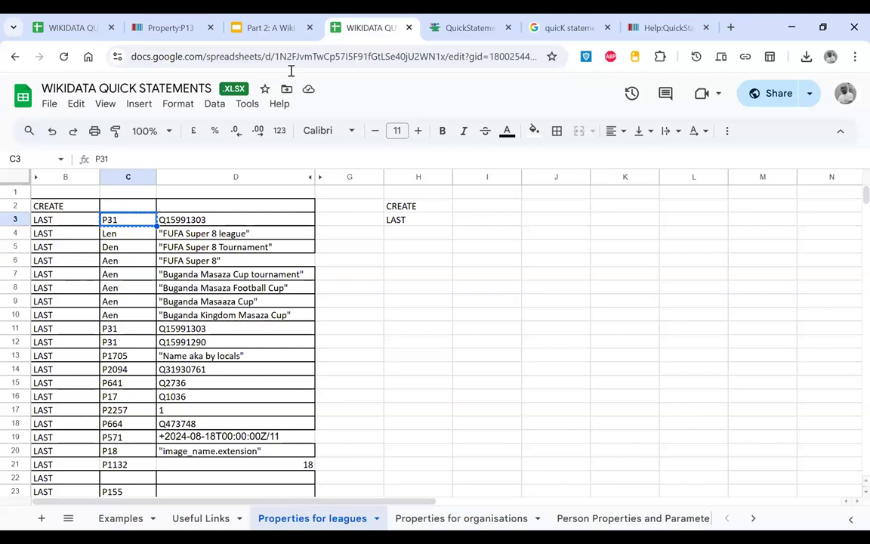
- Unhide column A from the column B header's context menu
left_click(45, 176)
right_click(50, 176)
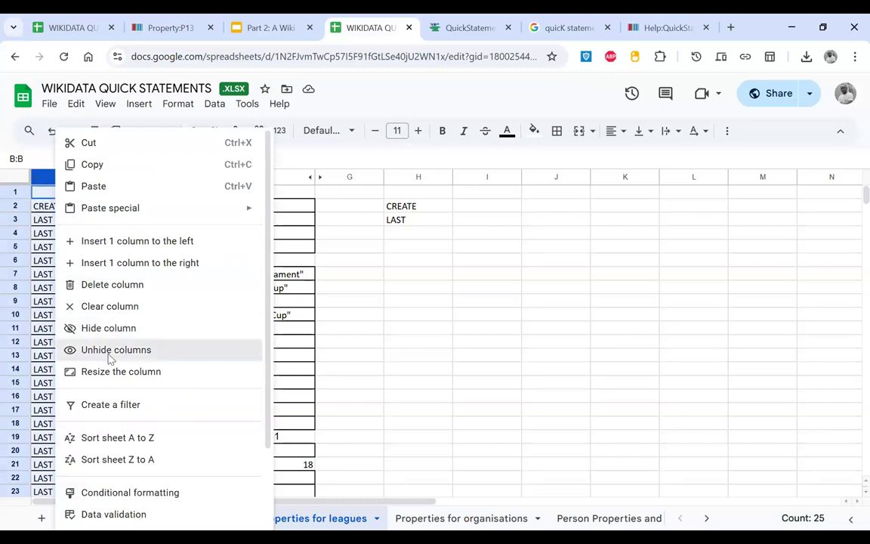
left_click(109, 351)
- Compare the Instance and Label names in A3, A4 with codes P31 and Len in C3, C4
key("Down")
key("Down")
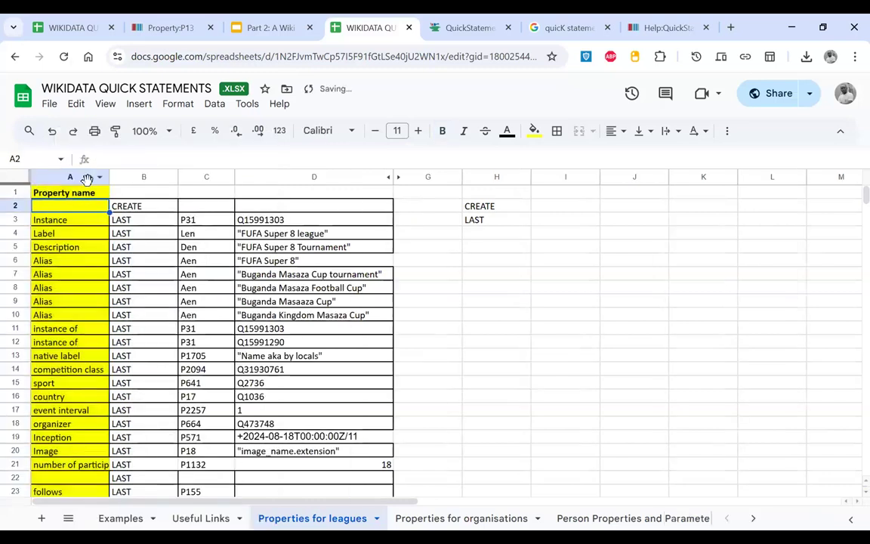
left_click(191, 220)
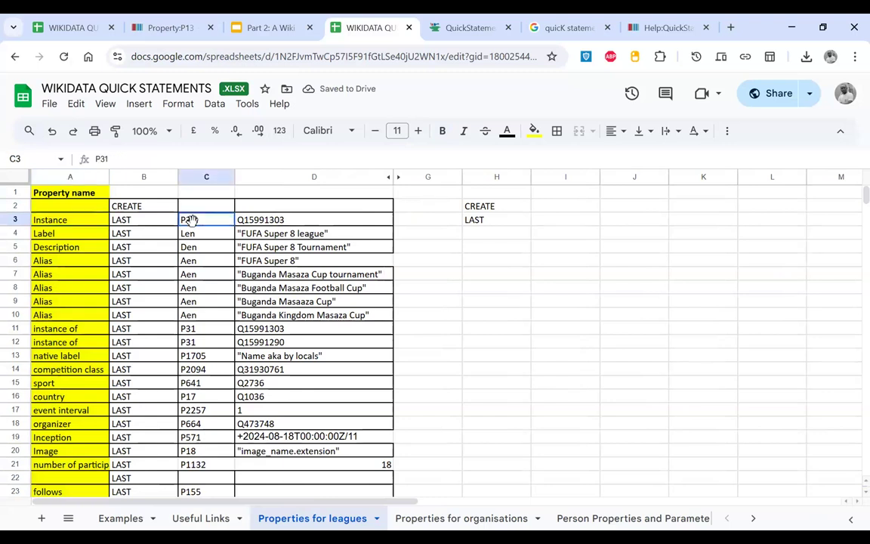
left_click(71, 215)
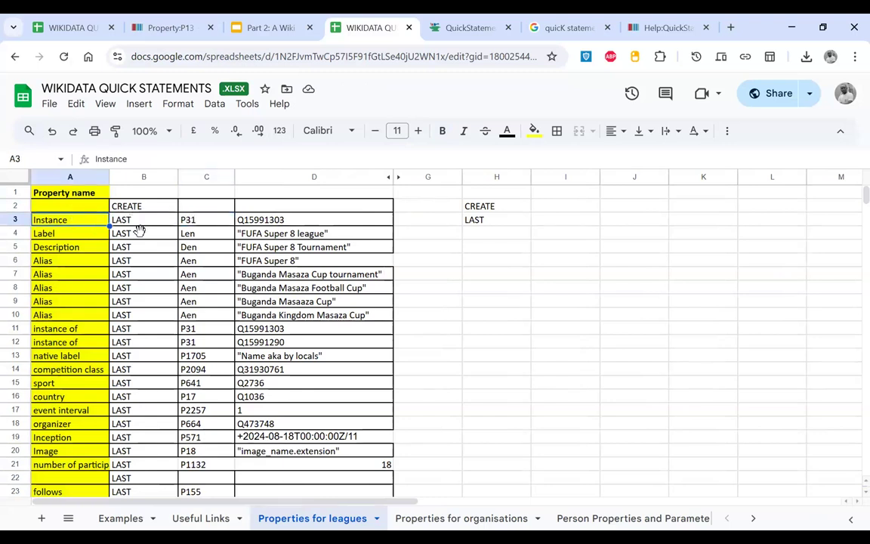
left_click(186, 230)
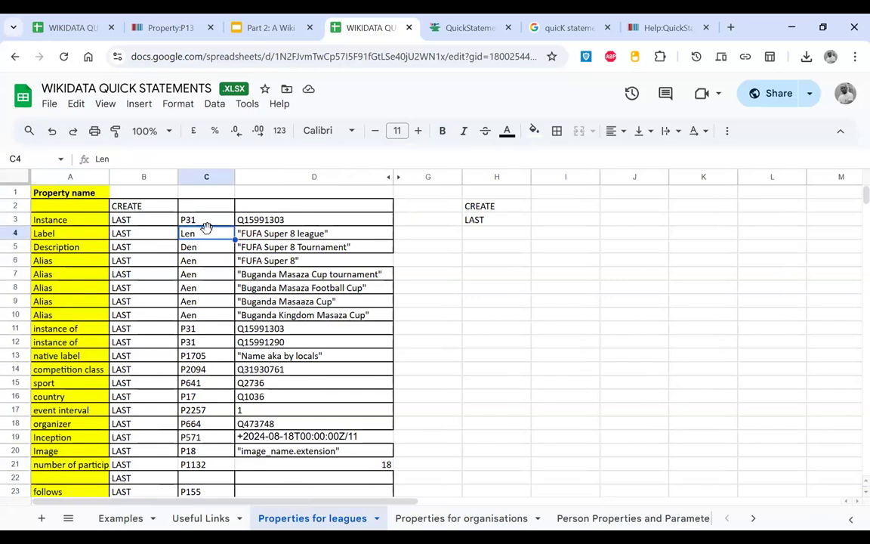
left_click(75, 236)
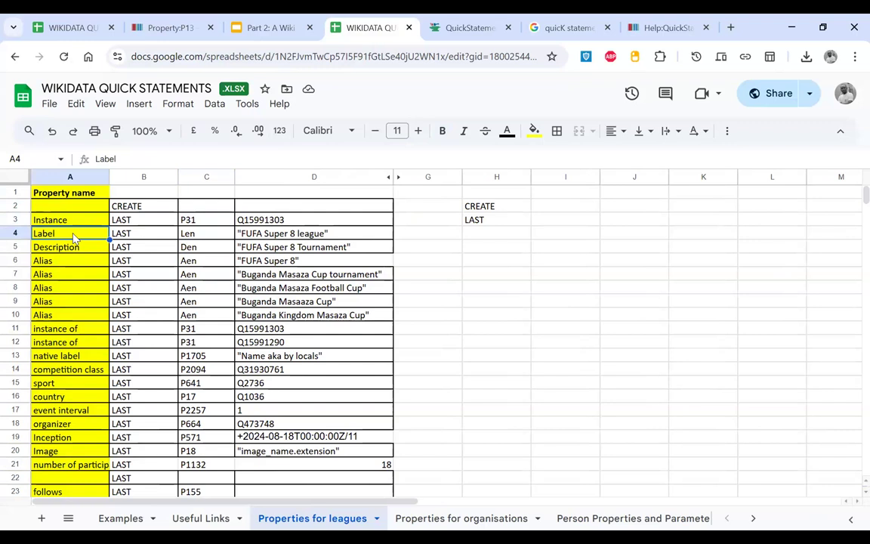
left_click_drag(78, 219, 79, 220)
mouse_move(213, 221)
left_mouse_down()
mouse_move(174, 231)
mouse_move(198, 256)
left_mouse_up()
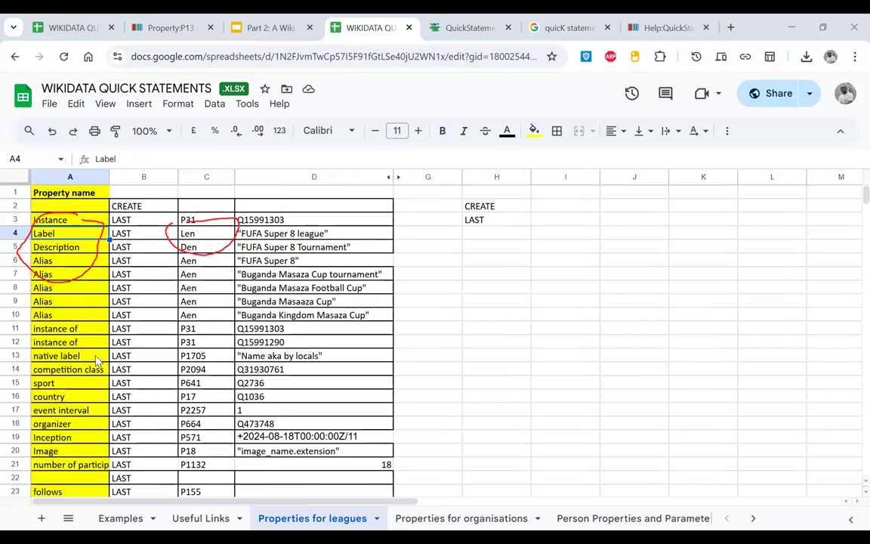
left_click(198, 261)
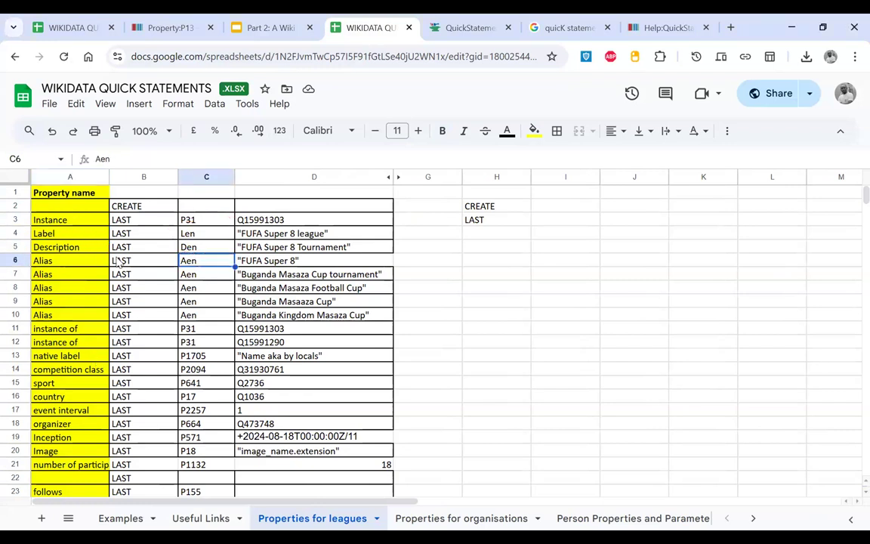
left_click(89, 263)
key("Right")
key("Right")
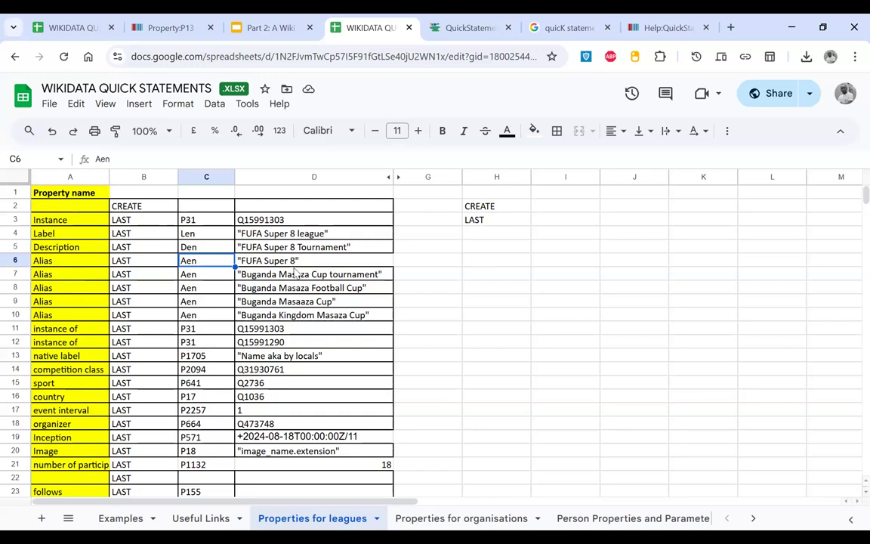
key("Down")
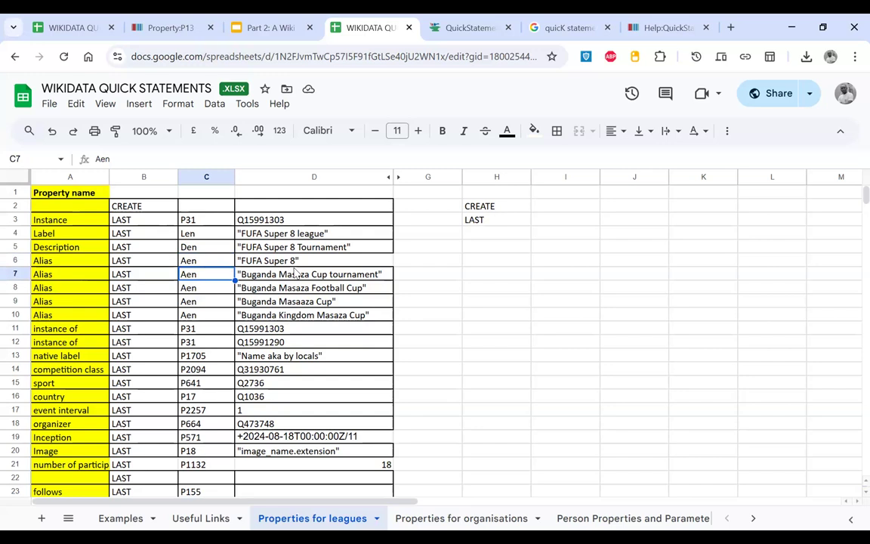
left_click_drag(202, 261, 205, 292)
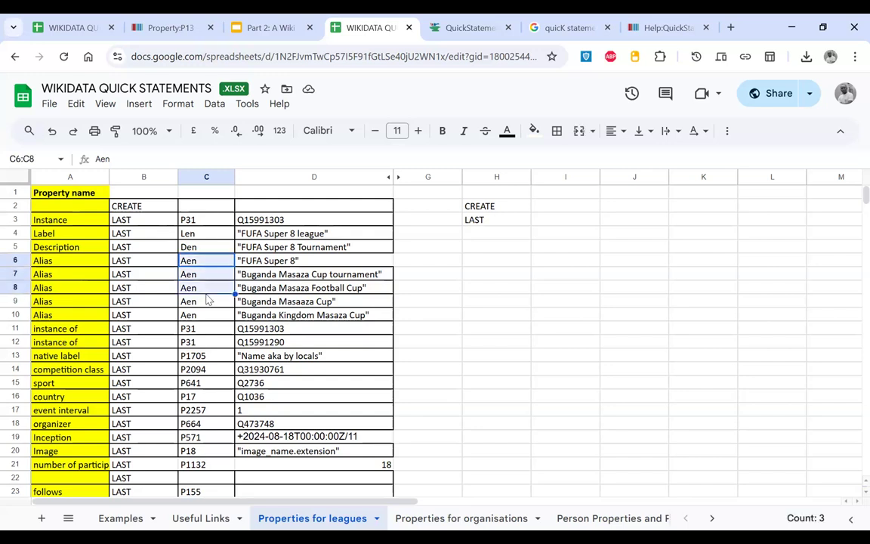
left_click(254, 264)
left_click_drag(215, 262, 326, 300)
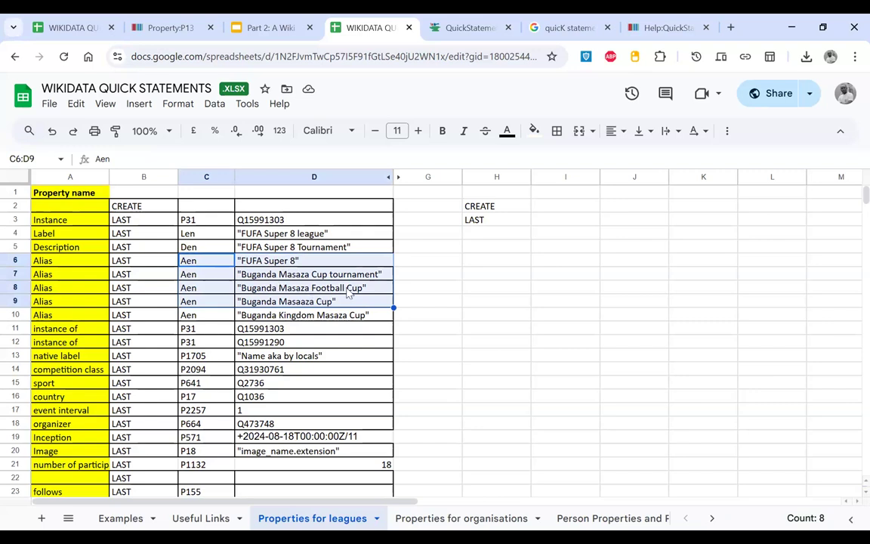
left_click(163, 272)
left_click_drag(188, 259, 206, 311)
left_click(206, 311)
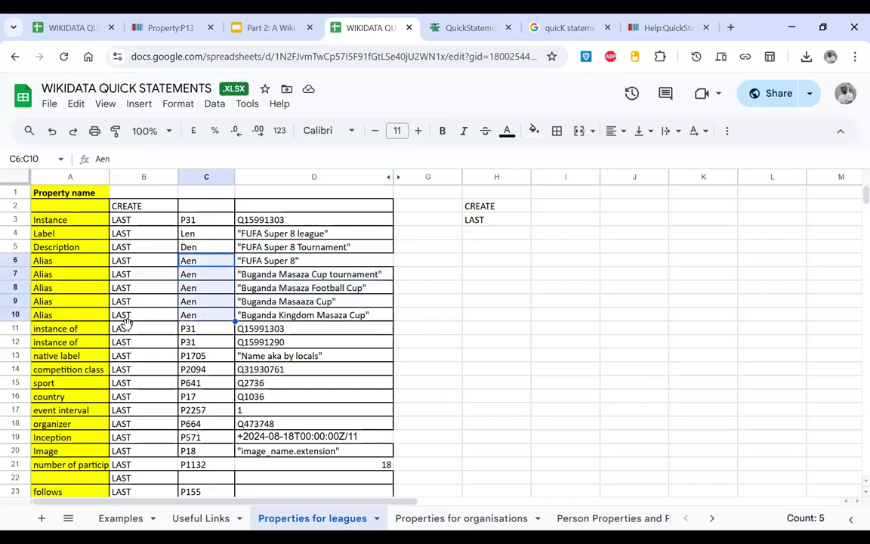
- Insert an empty row below row 10
left_click(16, 314)
right_click(17, 314)
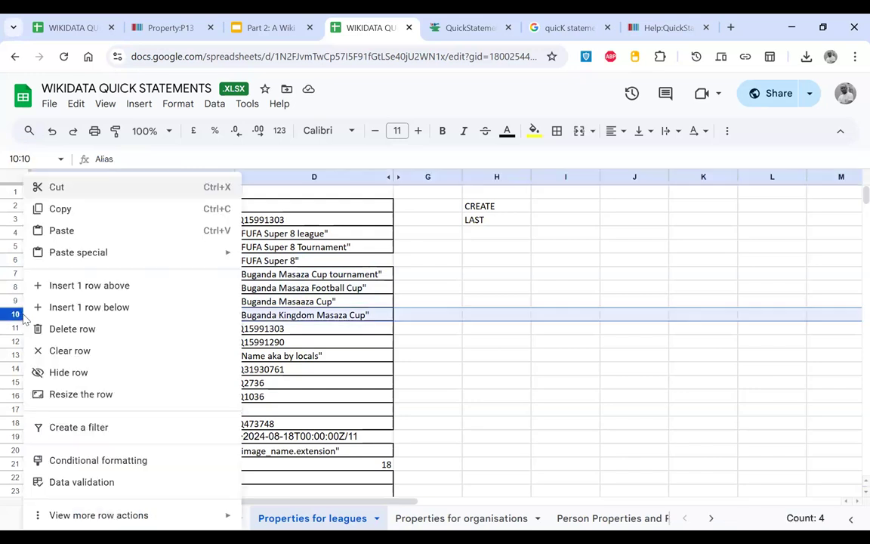
left_click(119, 306)
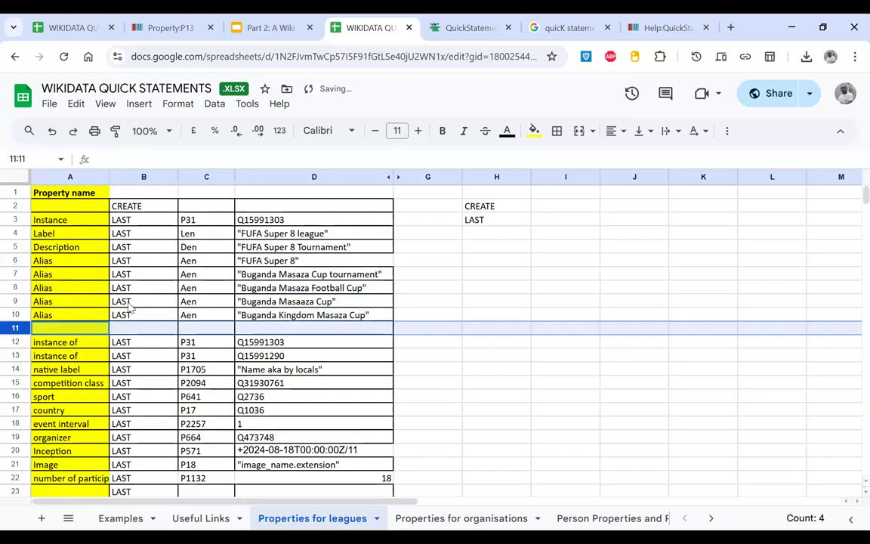
- Fill row 11 with LAST, Alg and "Ekipo kya Masaza ga Buganda"
left_click(171, 331)
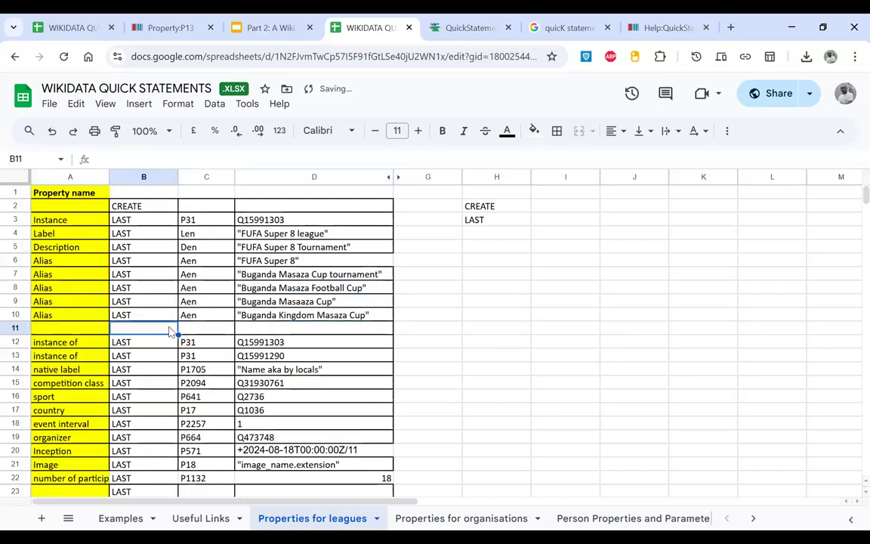
type("LAST")
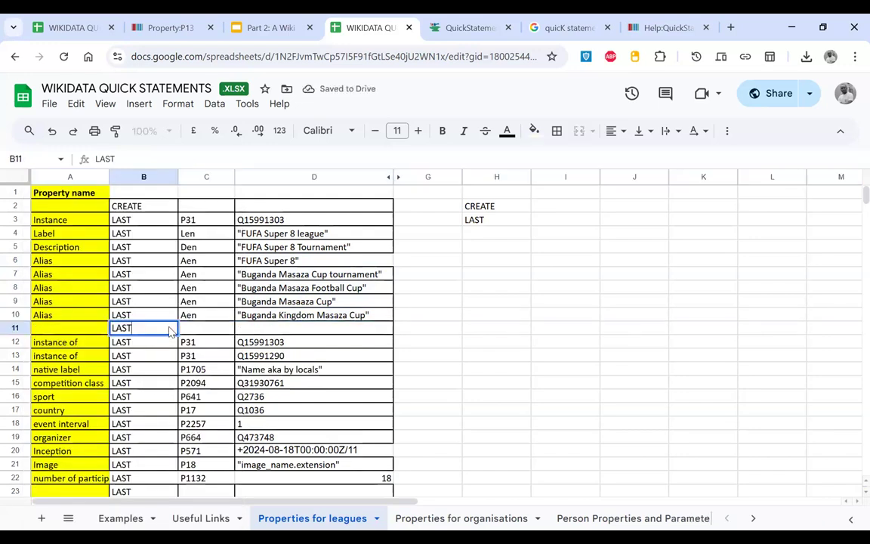
key("Tab")
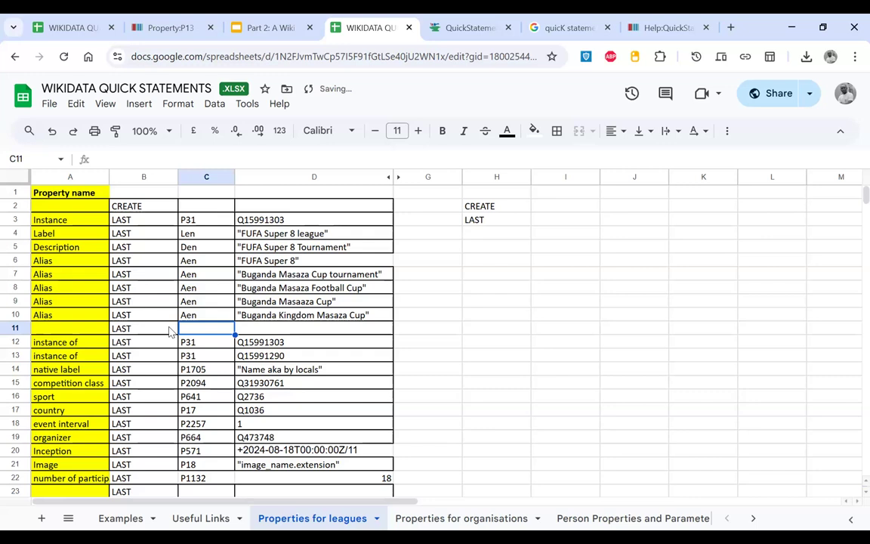
type("Alg")
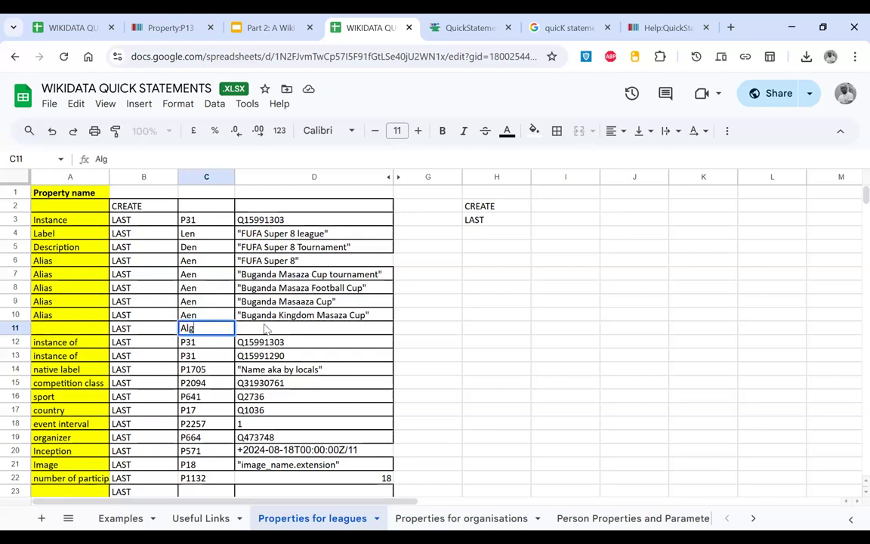
key("Tab")
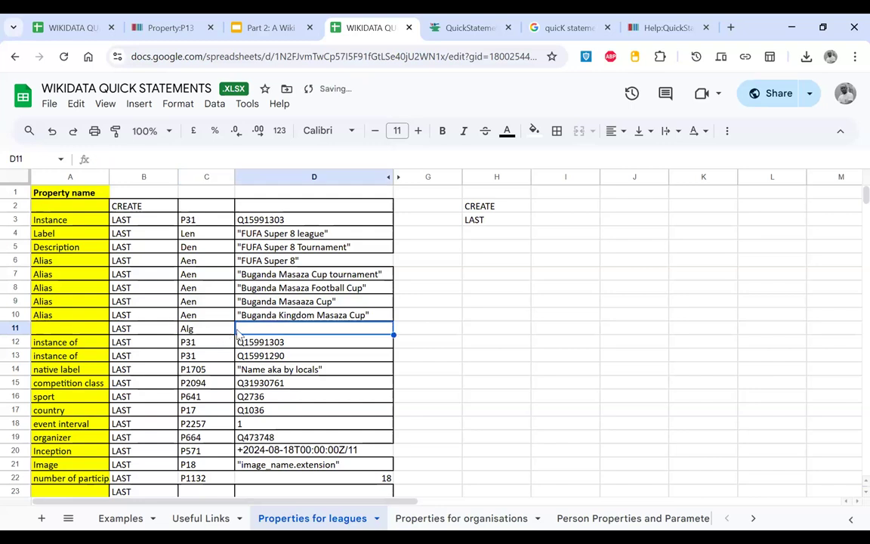
type("\"")
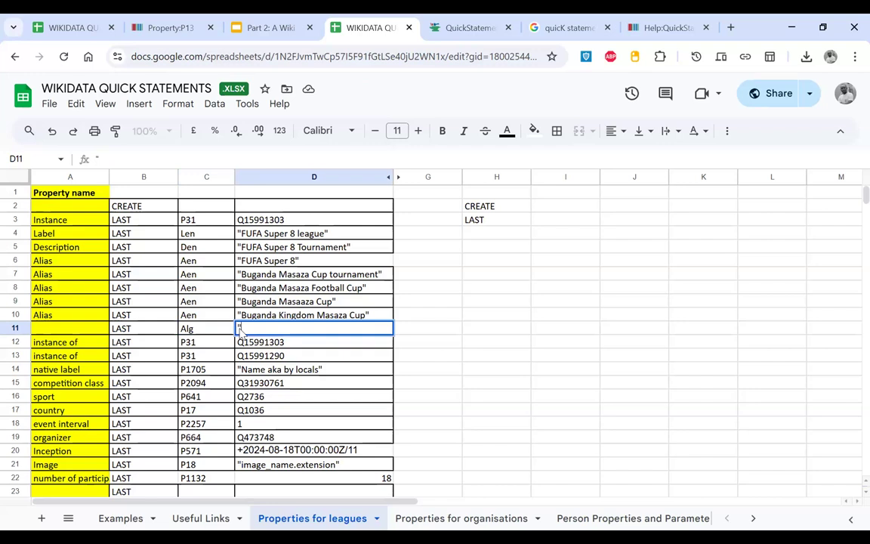
type("Ekipo kya Ma")
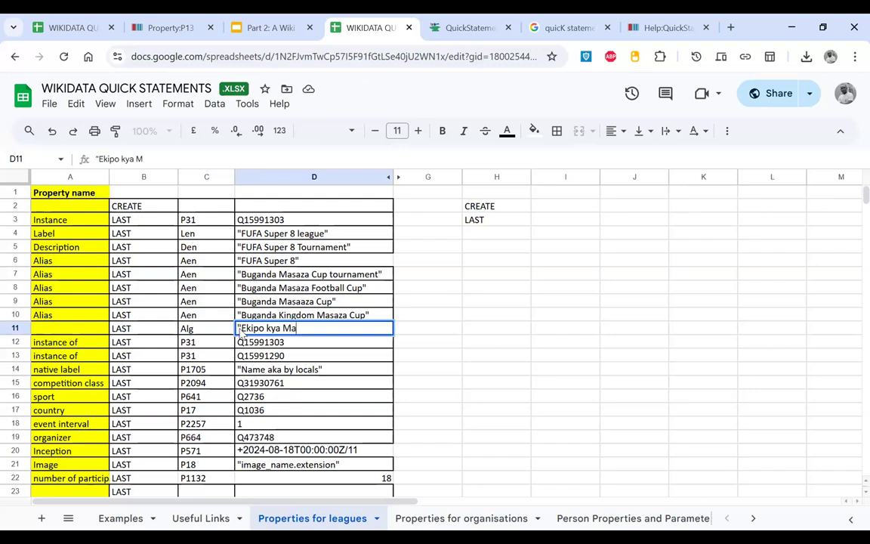
type("z")
key("BackSpace")
type("saza ga Bu")
type("da")
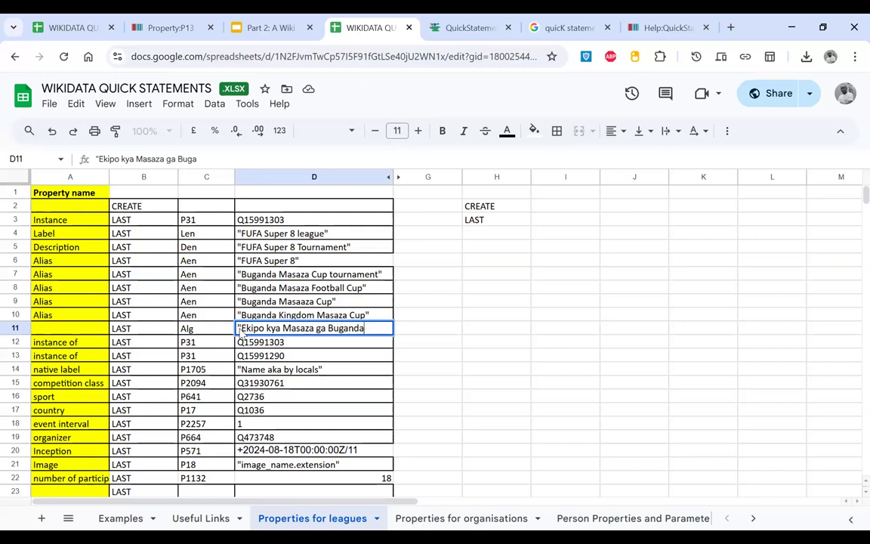
left_click(469, 360)
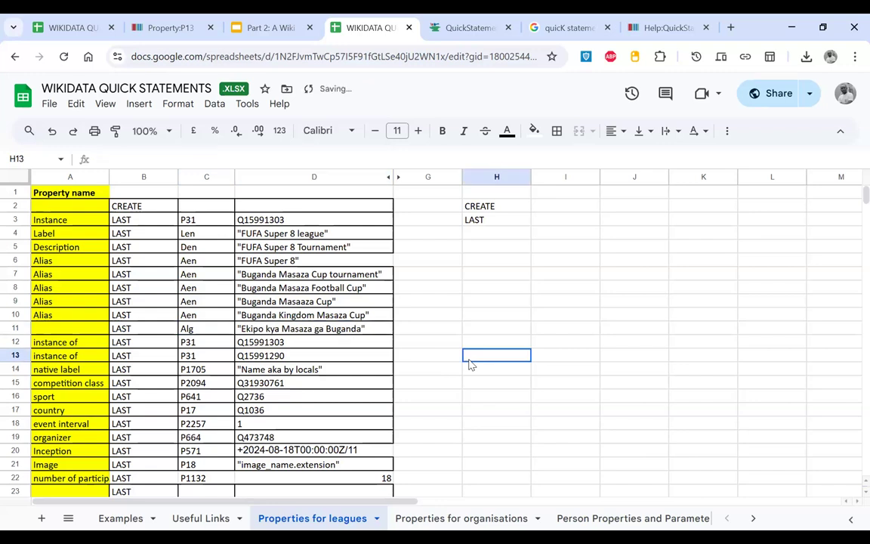
left_click(360, 335)
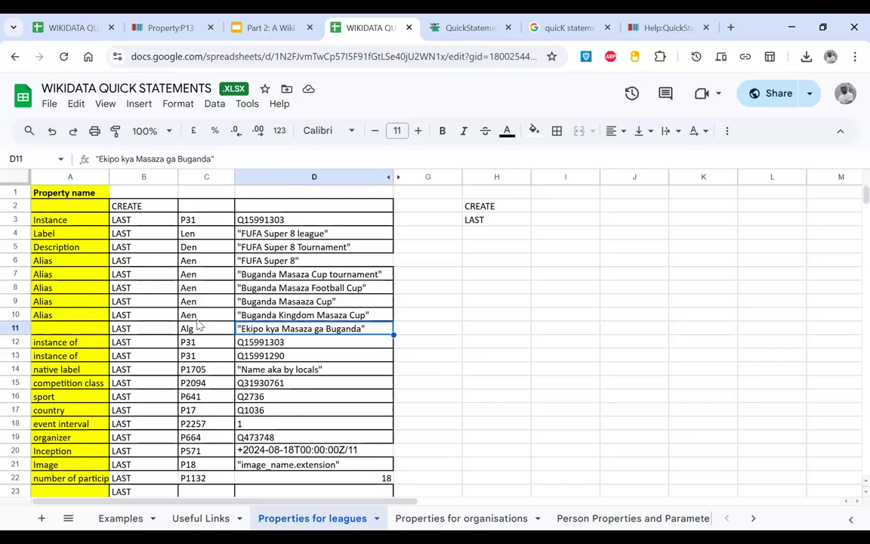
- Review the Alg and P31 rows 11–13, then copy "FUFA Super 8 league" from D4
scroll(111, 352, "down", 4)
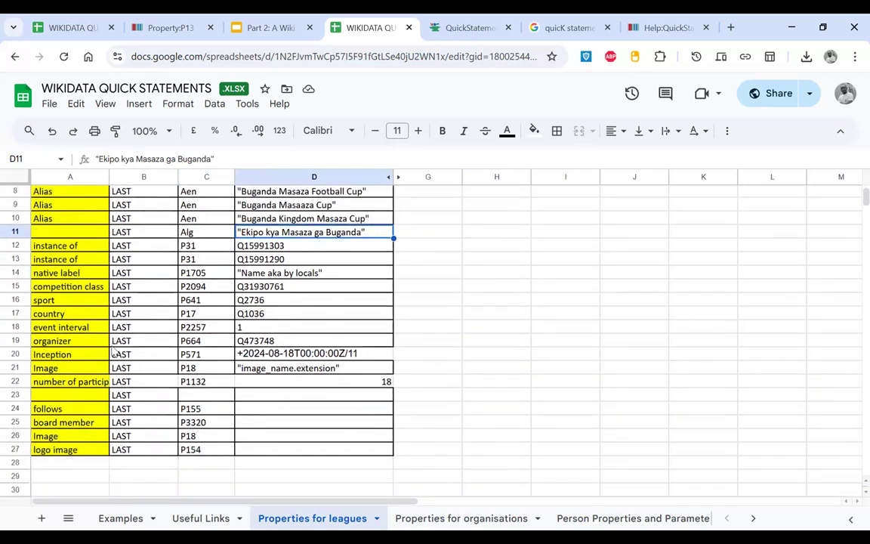
scroll(112, 351, "up", 4)
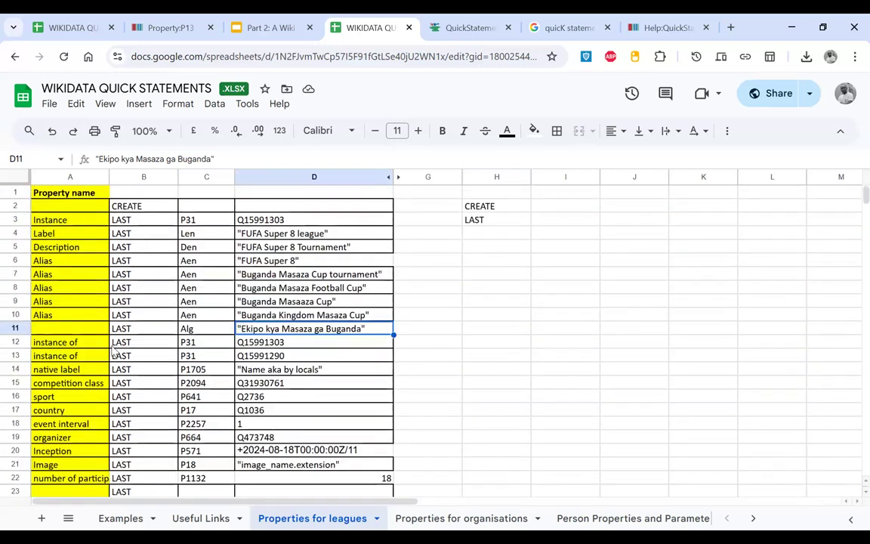
left_click(186, 334)
left_click(201, 346)
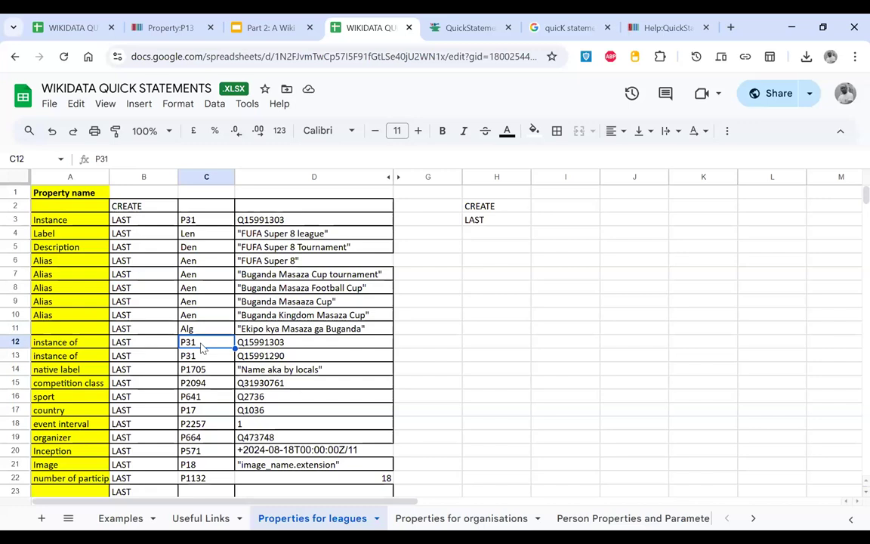
scroll(181, 344, "down", 1)
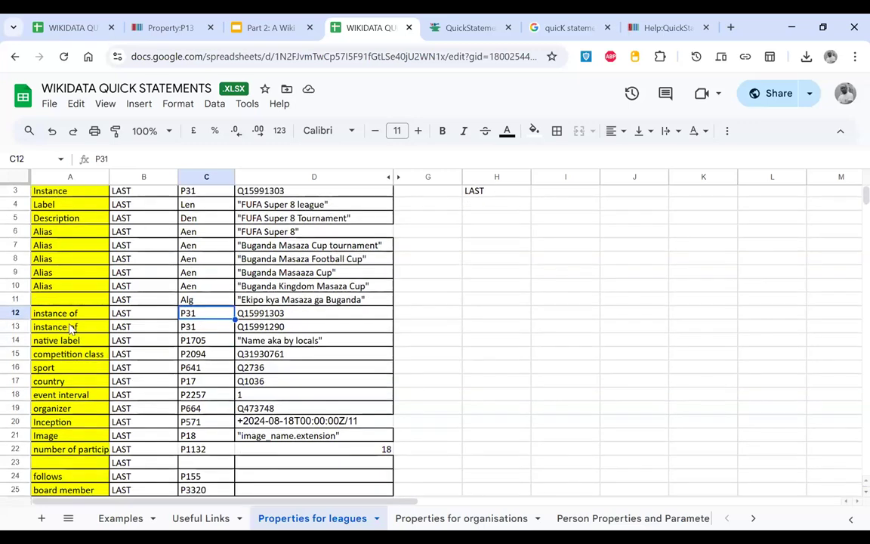
left_click_drag(70, 316, 168, 325)
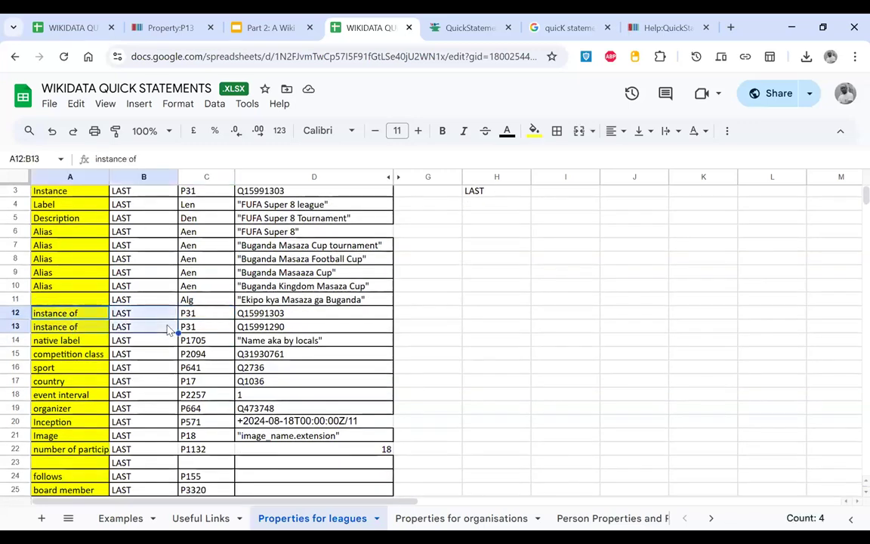
left_click(287, 330)
left_click(167, 299, "shift")
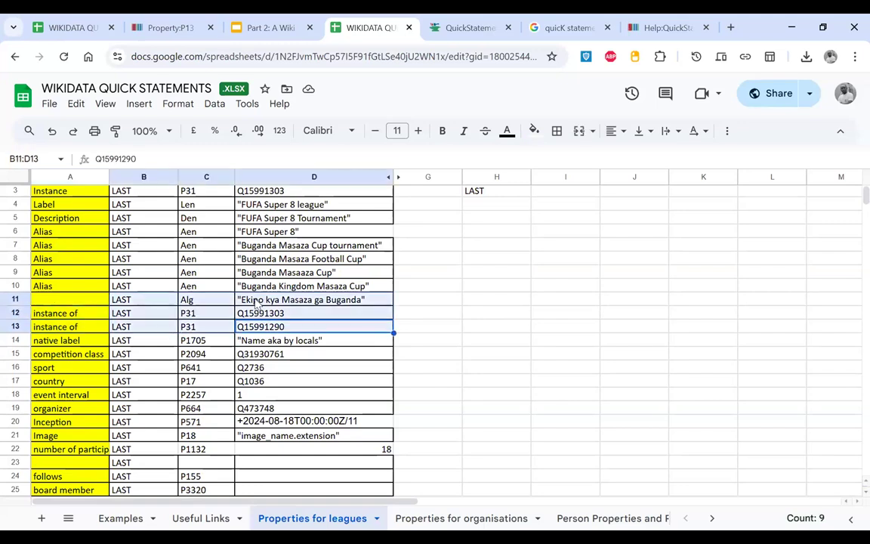
left_click(299, 206)
key("ctrl+c")
left_click(175, 30)
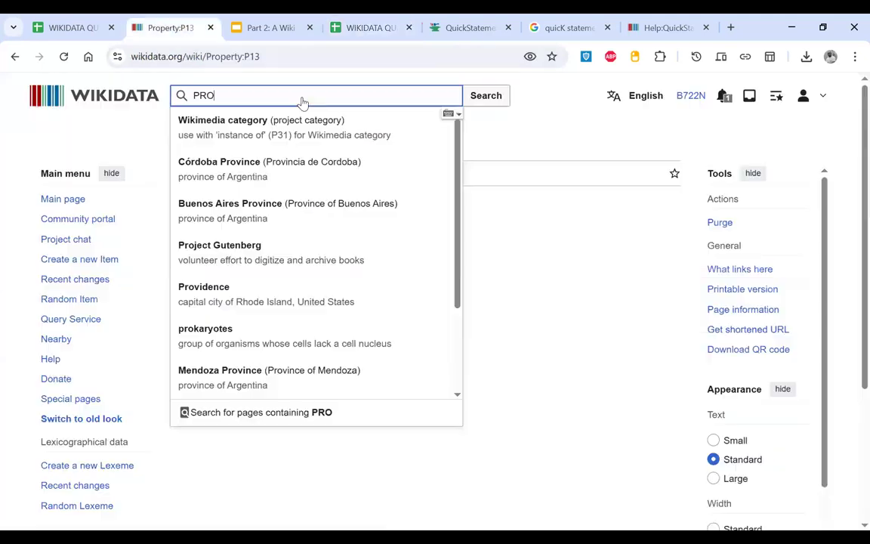
key("ctrl+a")
key("ctrl+v")
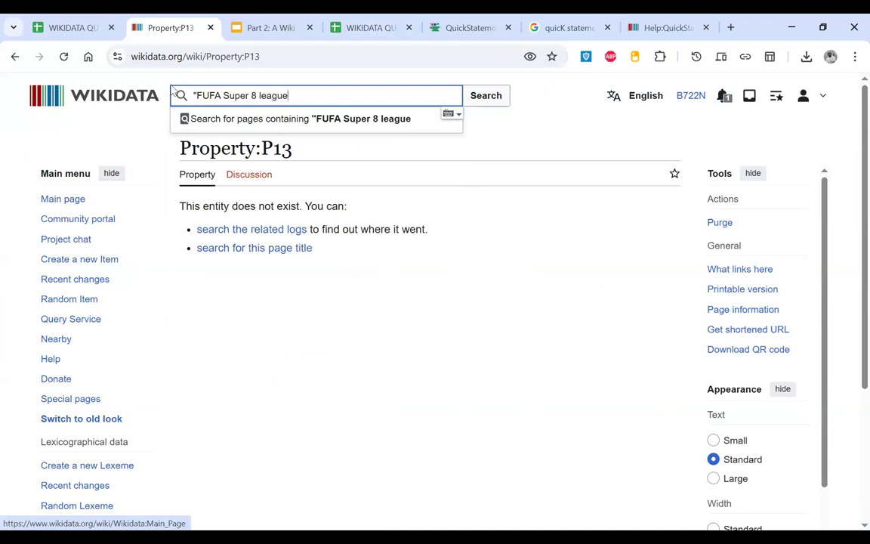
left_click(200, 96)
key("BackSpace")
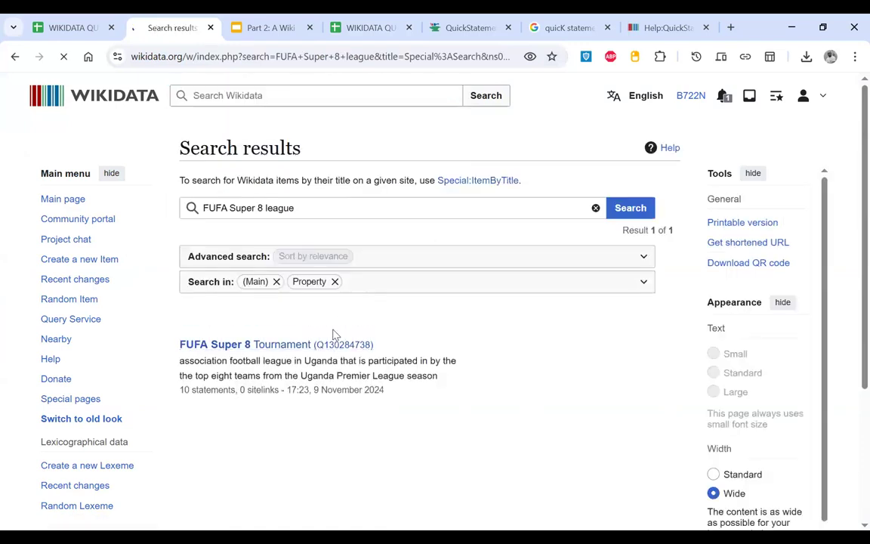
scroll(335, 334, "down", 8)
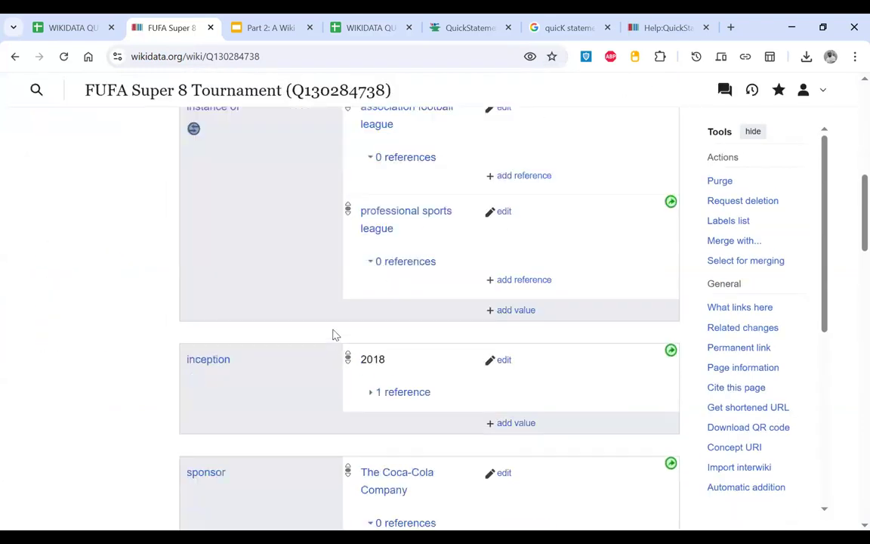
scroll(335, 335, "up", 2)
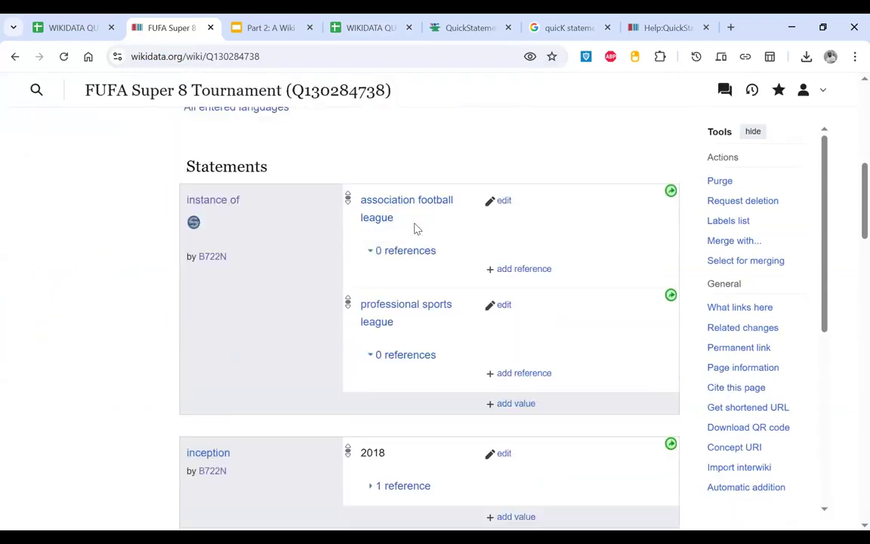
left_click_drag(395, 219, 359, 200)
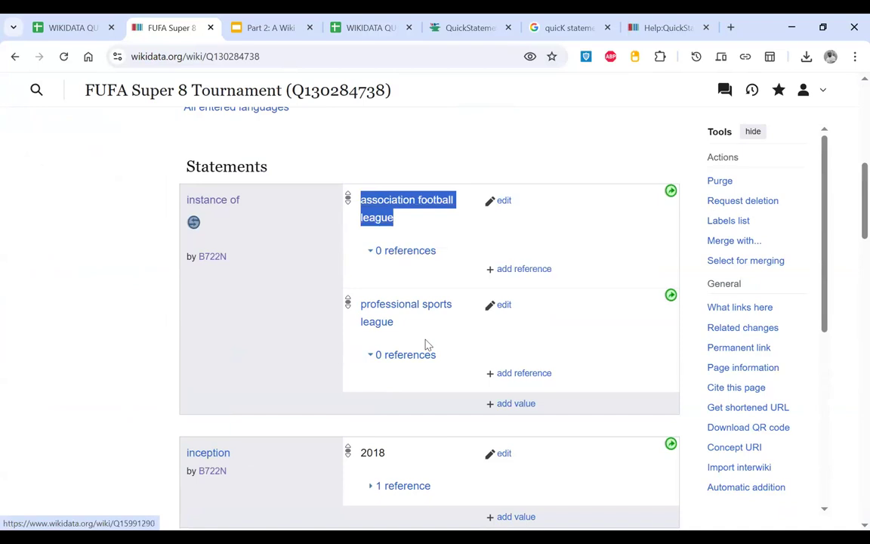
left_click(426, 345)
left_click_drag(394, 323, 363, 313)
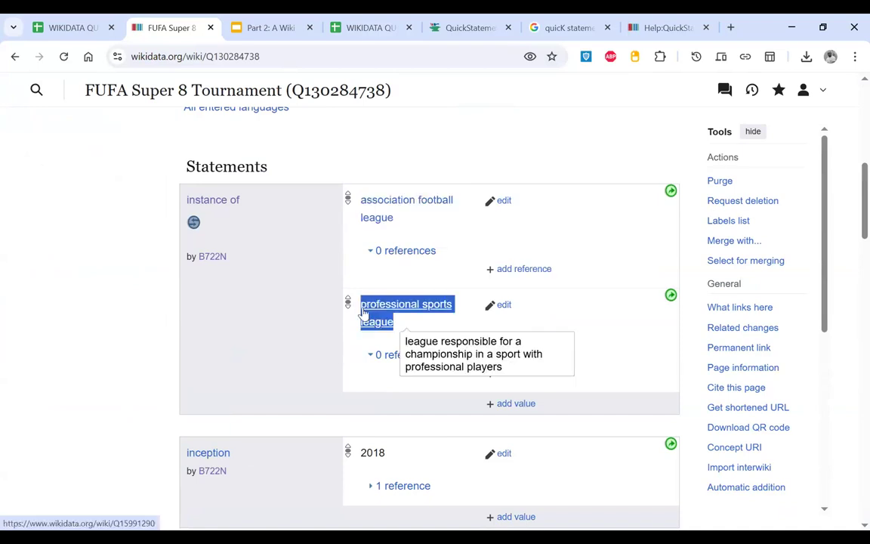
left_click_drag(339, 364, 370, 35)
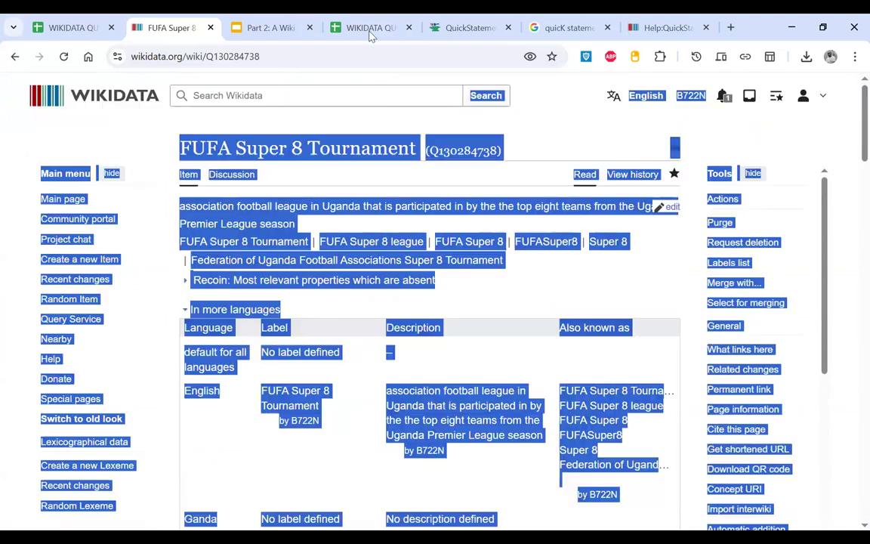
left_click(370, 31)
left_click(144, 272)
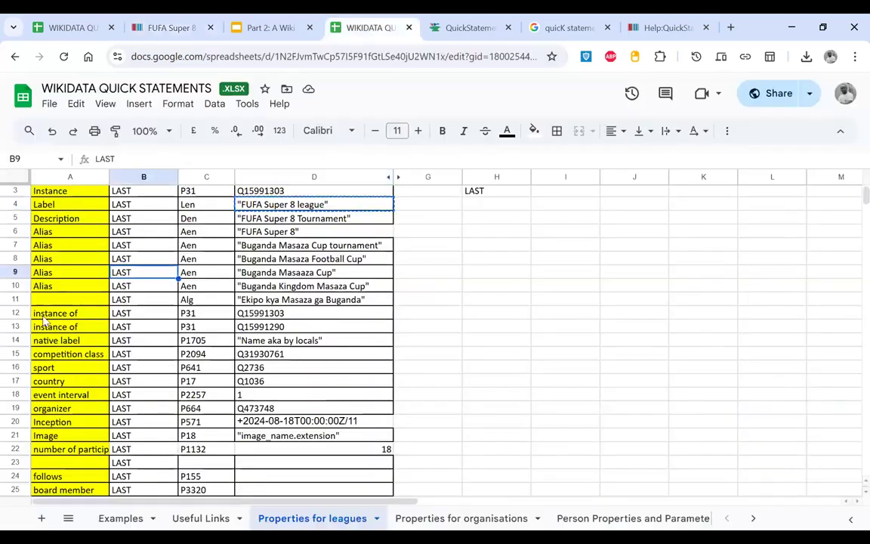
left_click(15, 313)
left_click(17, 326, "shift")
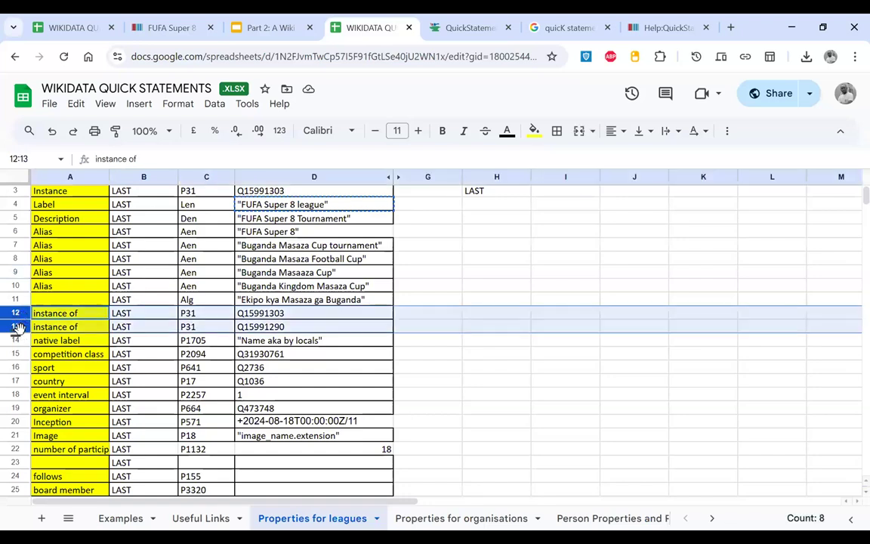
left_click(272, 313)
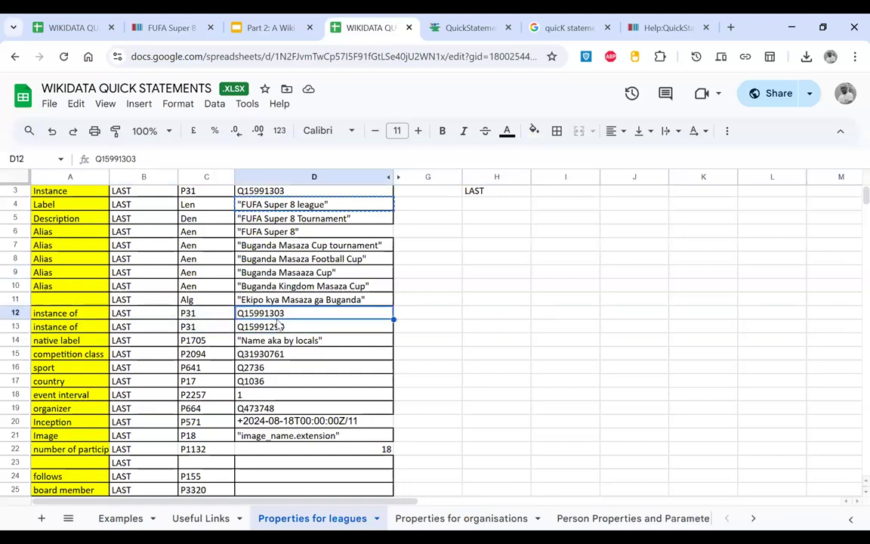
left_click(463, 27)
left_click(189, 28)
left_click(284, 95)
key("ctrl+v")
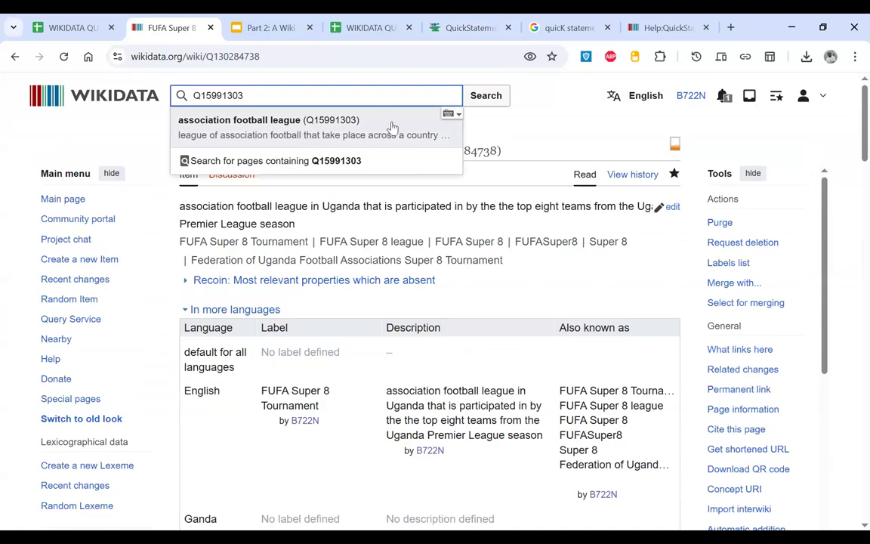
left_click(370, 27)
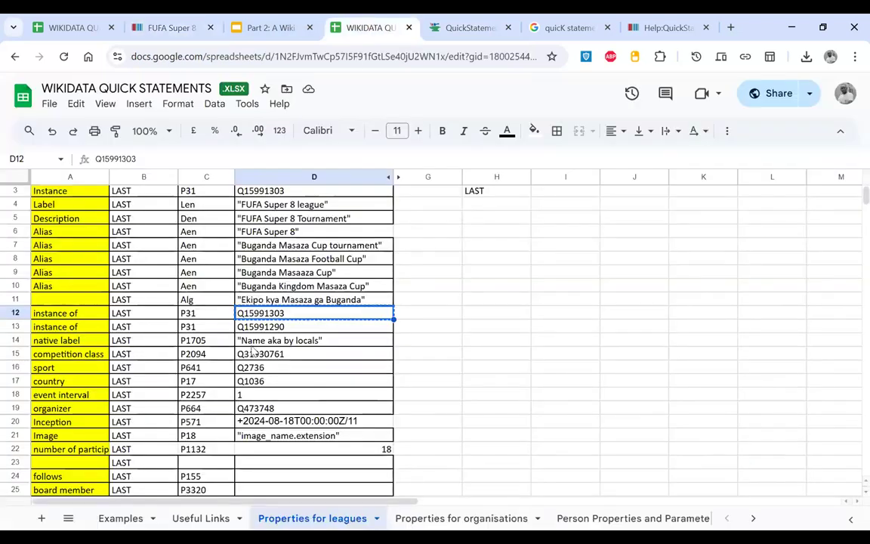
left_click(272, 330)
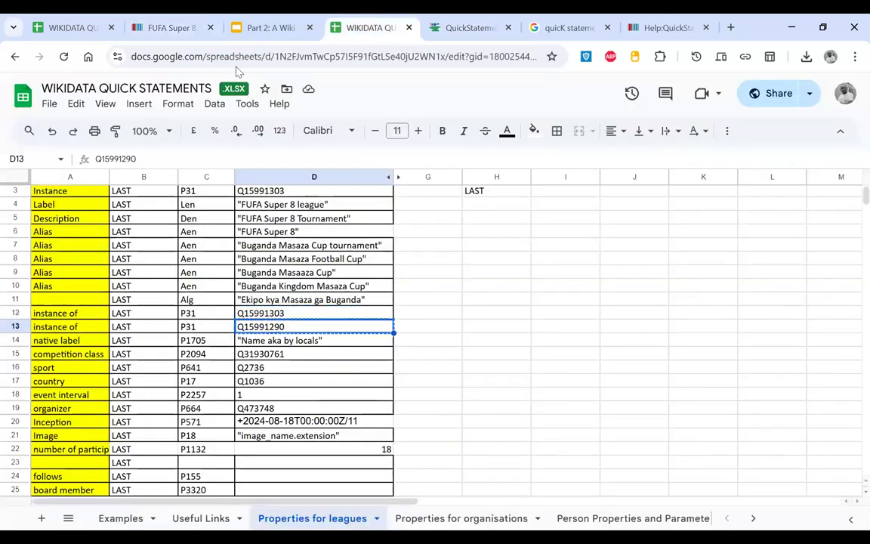
left_click(171, 29)
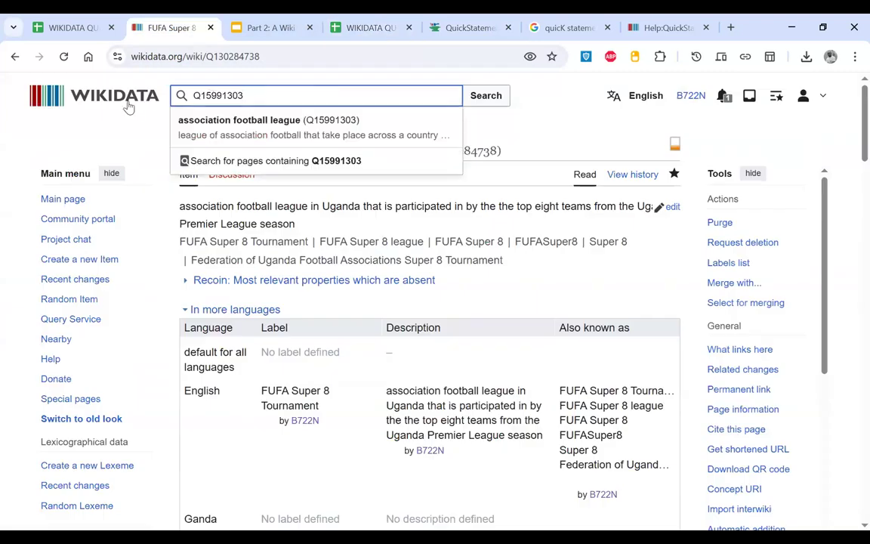
key("ctrl+a")
key("ctrl+v")
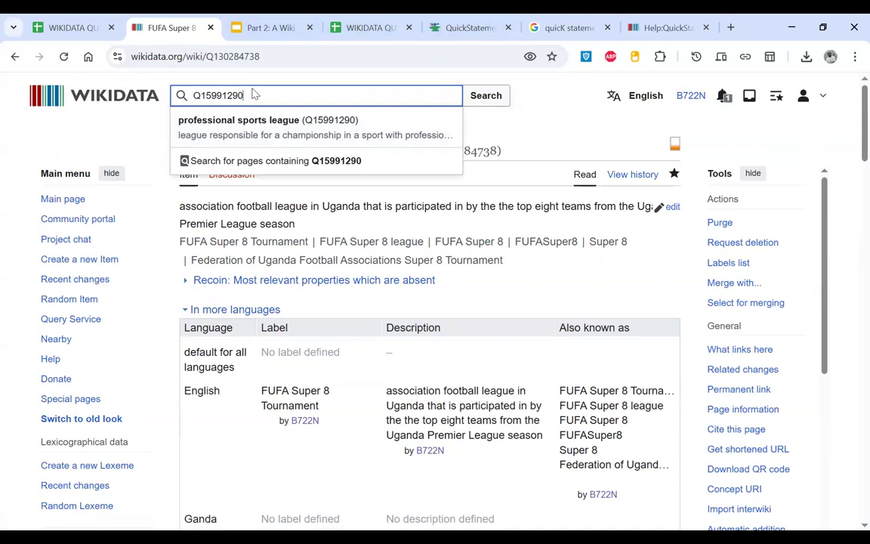
scroll(337, 278, "down", 4)
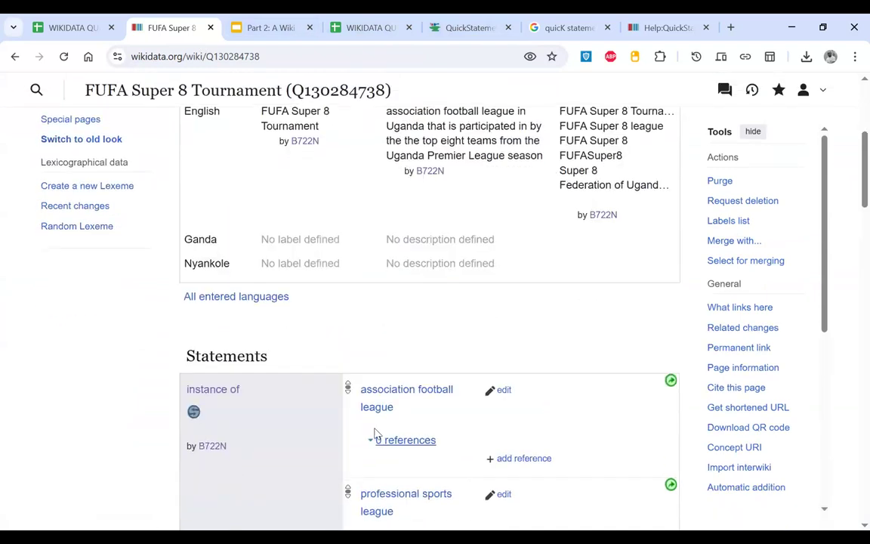
key("ctrl+4")
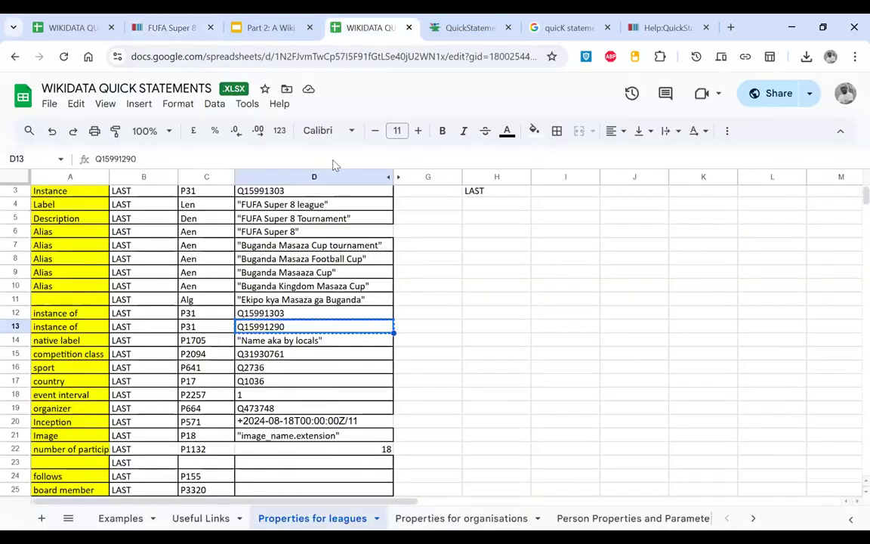
left_click(284, 341)
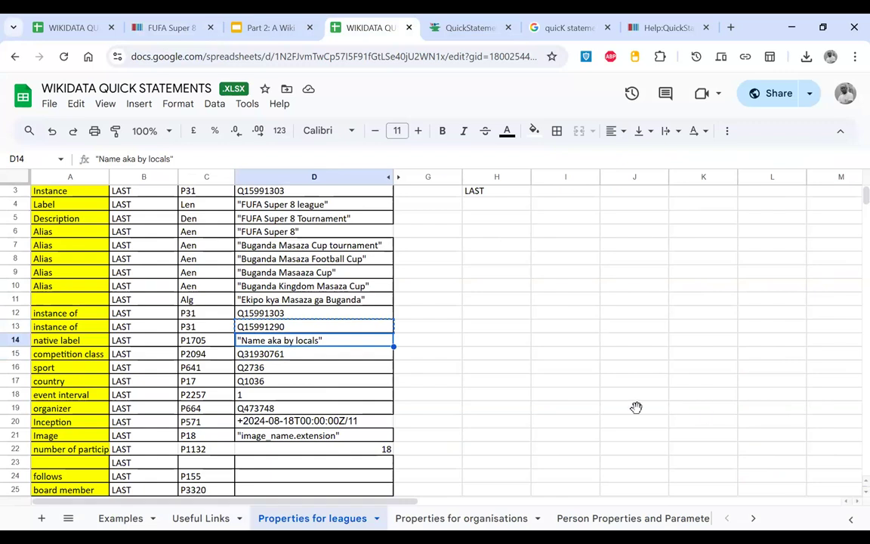
key("ctrl+plus")
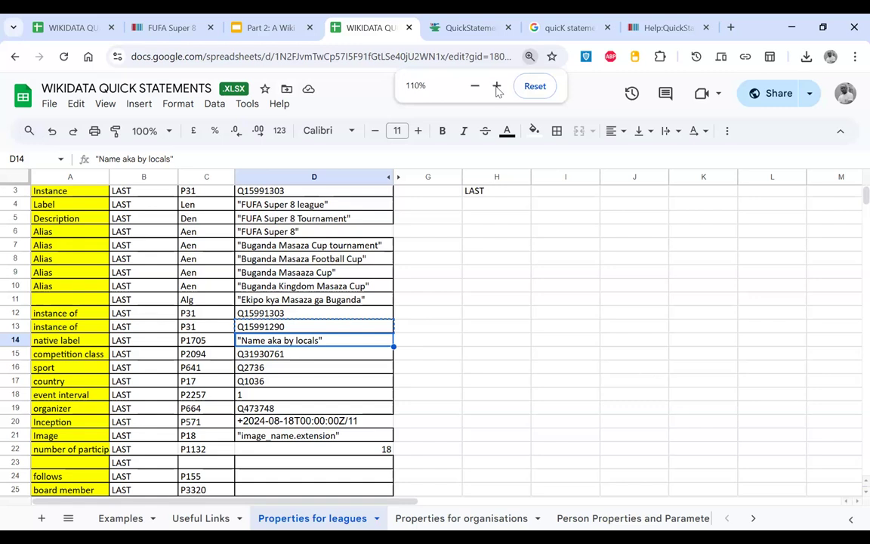
key("ctrl+plus")
key("ctrl+plus")
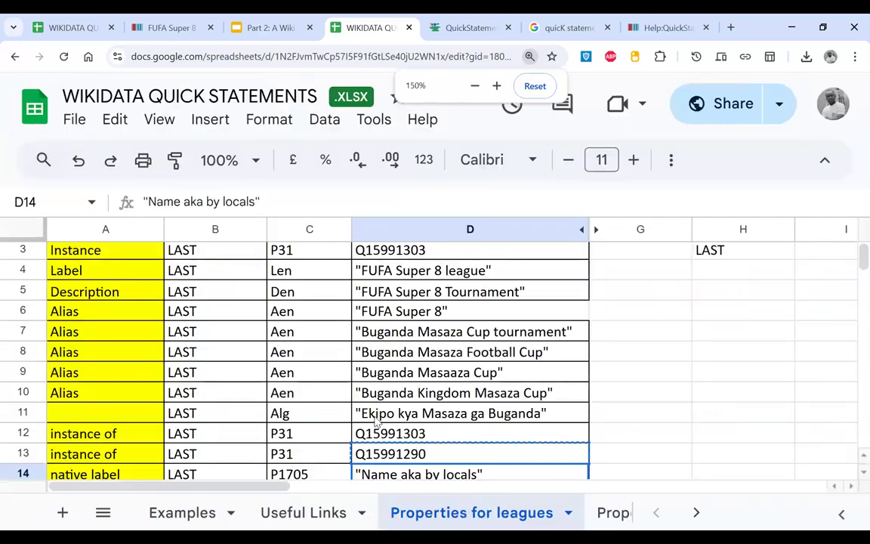
scroll(375, 423, "down", 4)
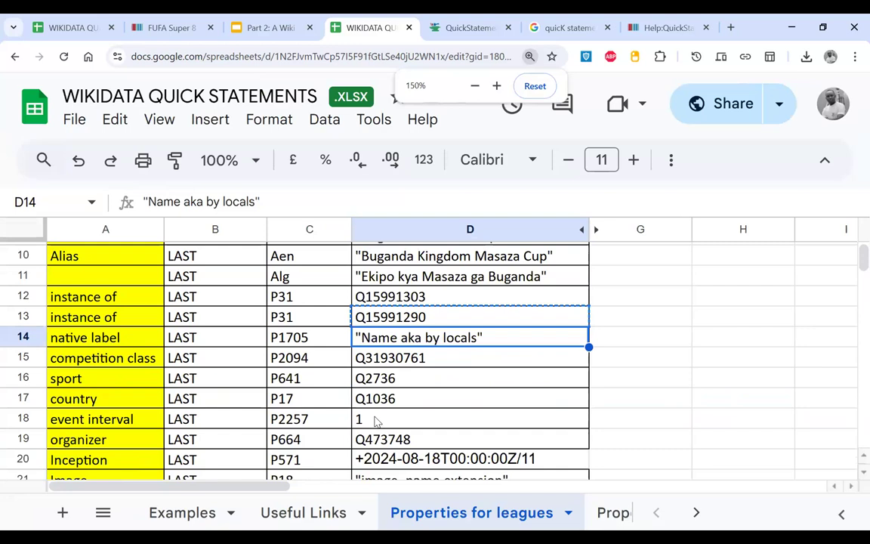
key("Down")
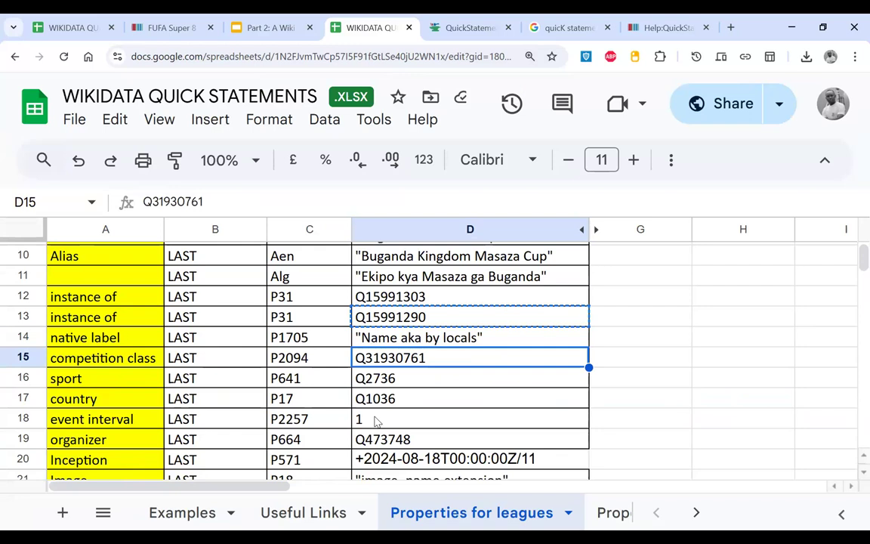
key("ctrl+2")
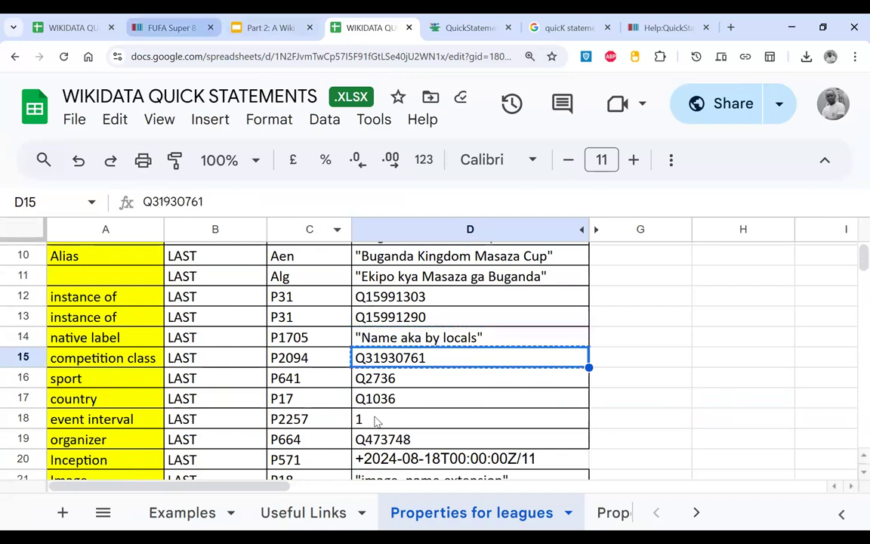
- Look up Q31930761 in Wikidata, confirm it is men's association football, and return to the sheet
key("ctrl+a")
key("ctrl+v")
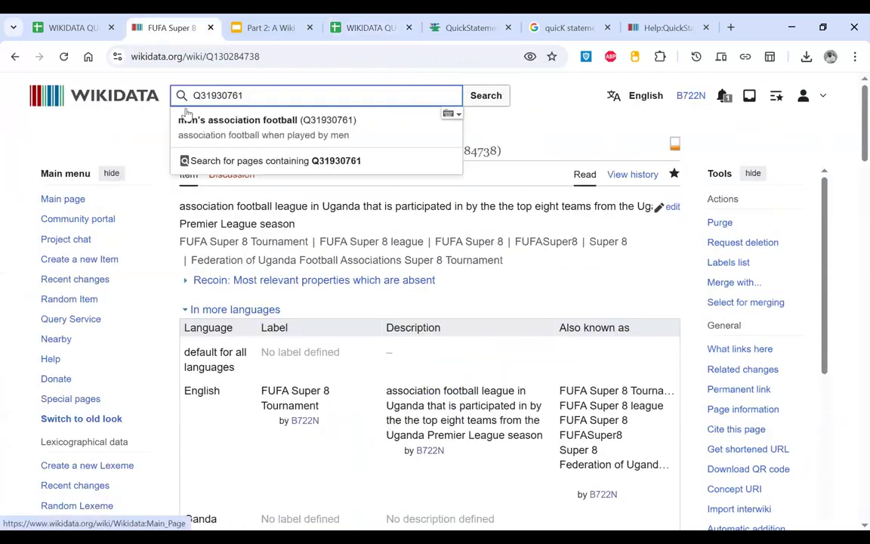
left_click(216, 123)
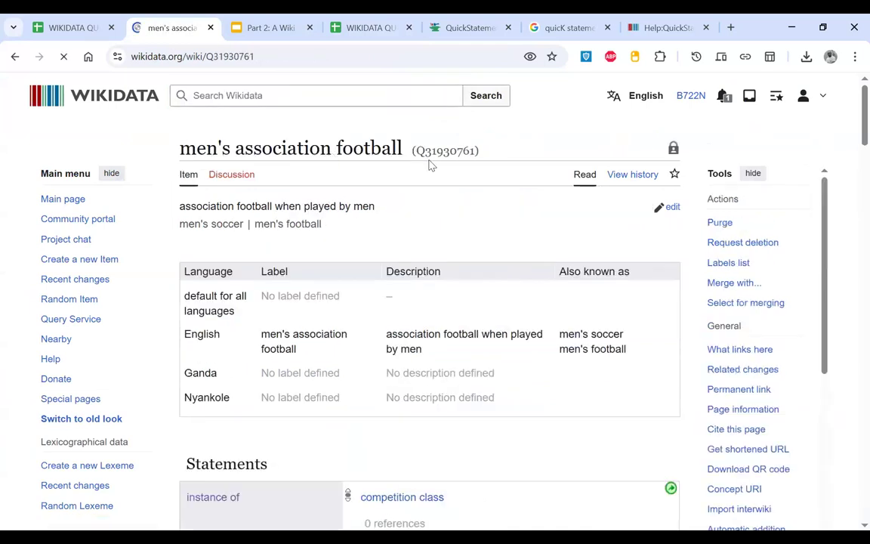
double_click(458, 150)
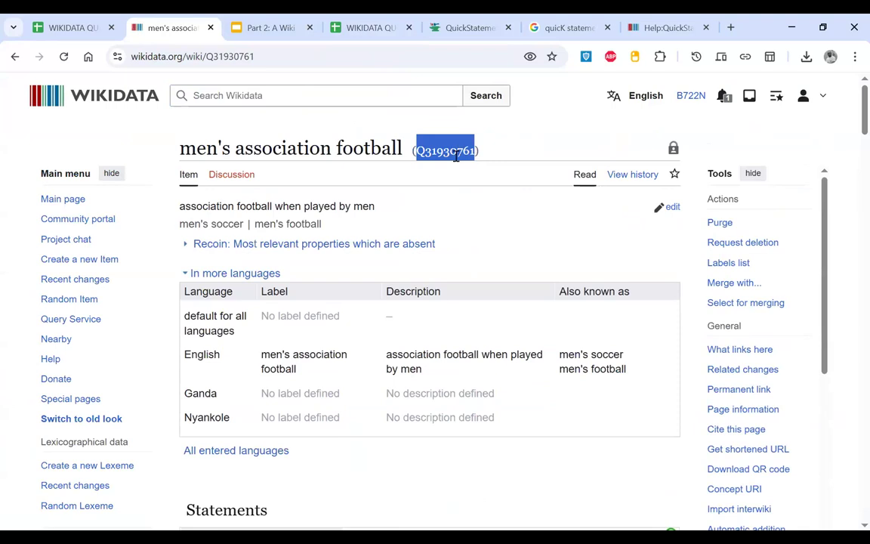
scroll(306, 296, "down", 3)
scroll(307, 295, "up", 2)
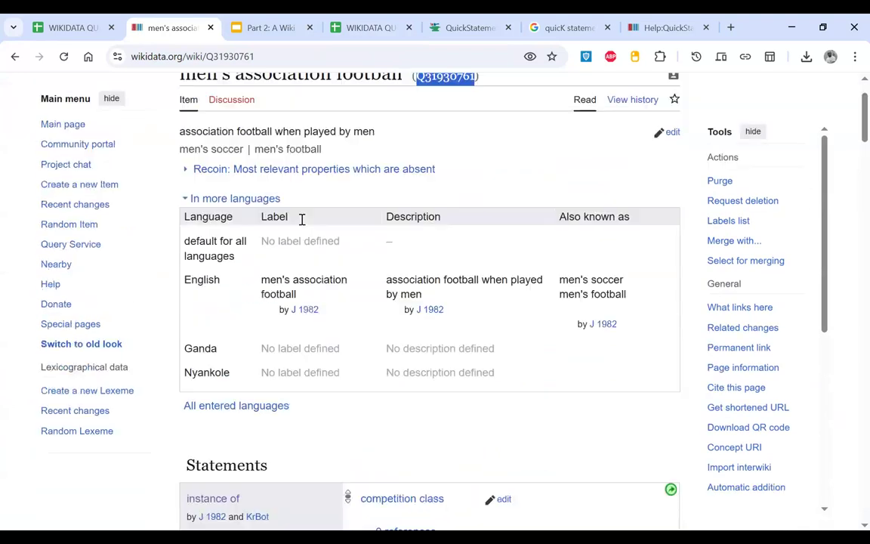
scroll(297, 190, "up", 1)
left_click(352, 31)
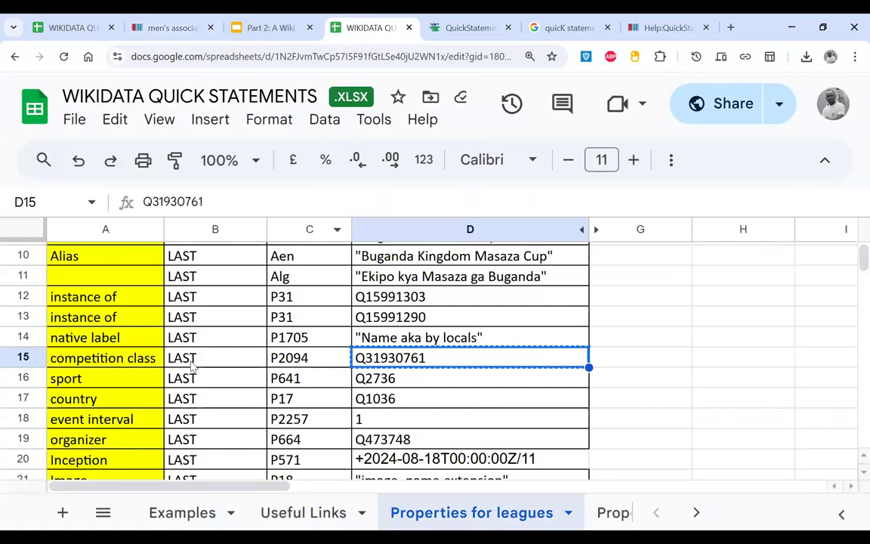
- Select the P2094 row C15:D15 and reset the browser page zoom to normal
key("Left")
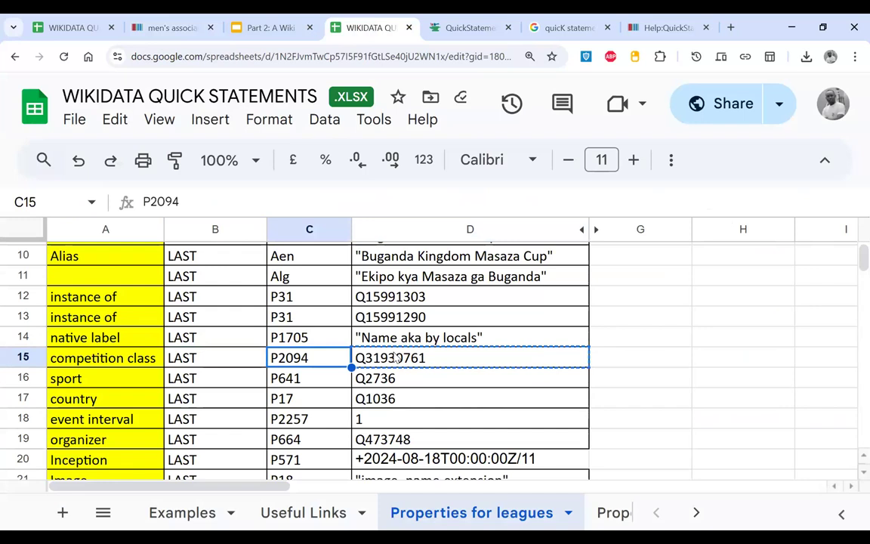
key("shift+Right")
left_click(415, 324)
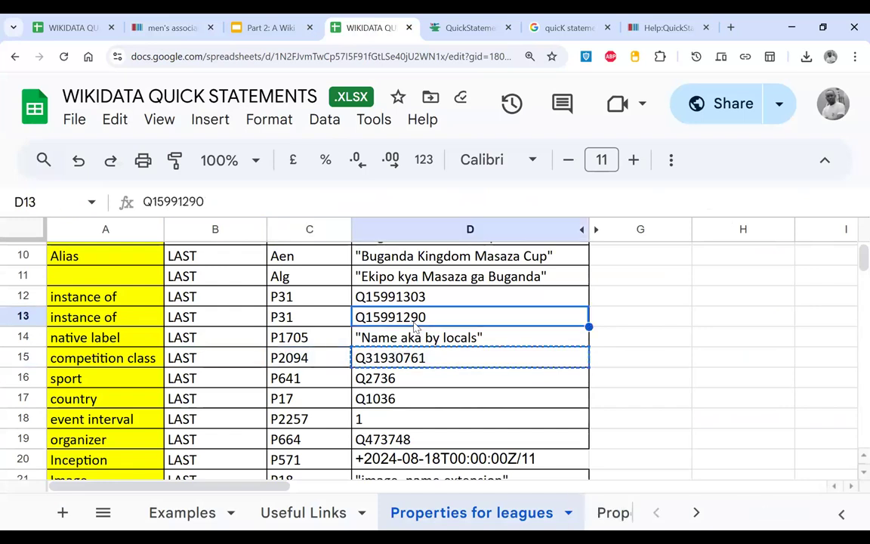
left_click(529, 57)
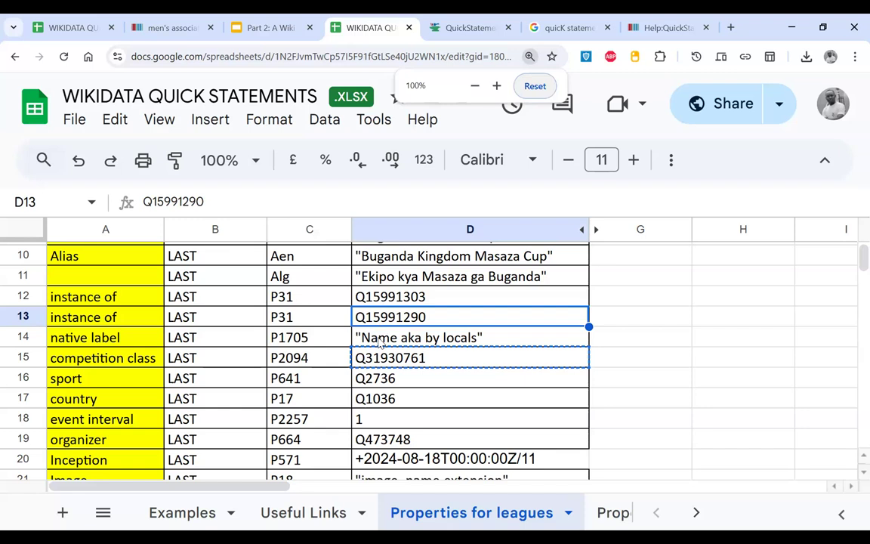
left_click(535, 86)
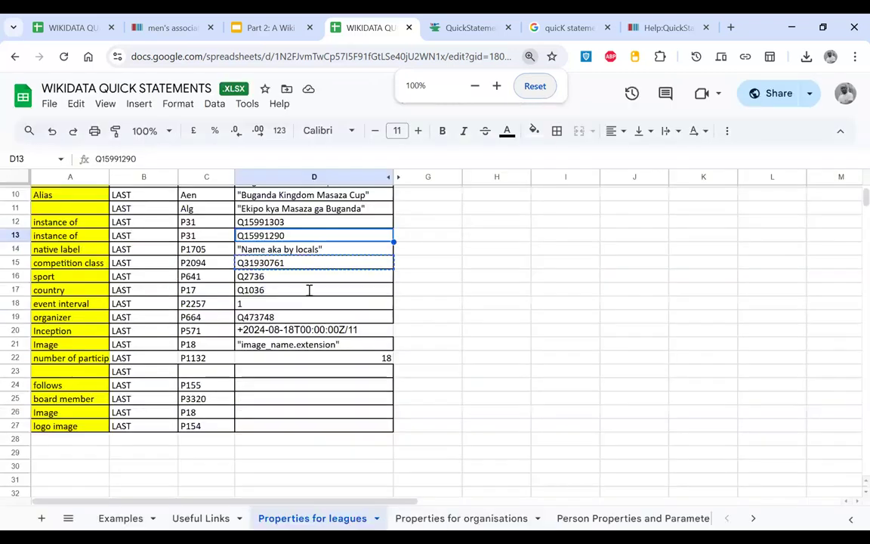
- Review the Inception row, its P571 property and the date in D20
left_click_drag(68, 331, 208, 332)
left_click(168, 362)
left_click(205, 332)
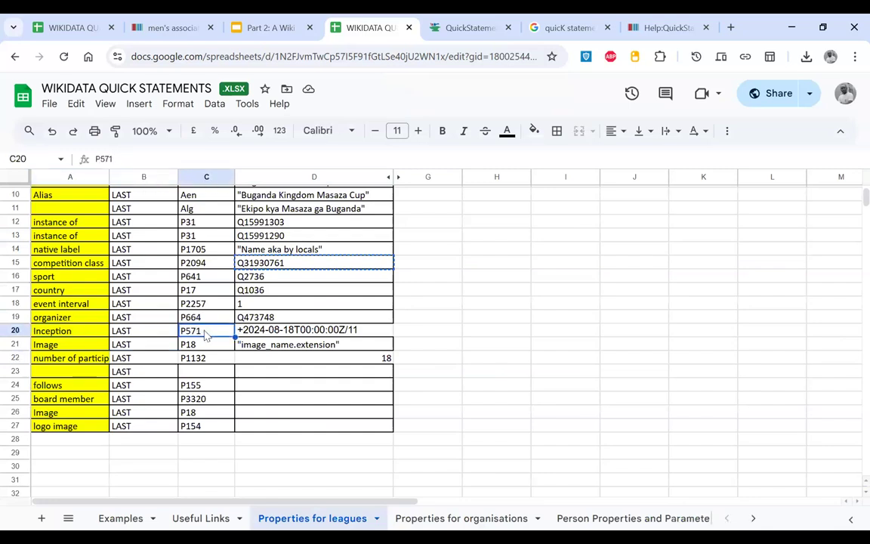
left_click(267, 333)
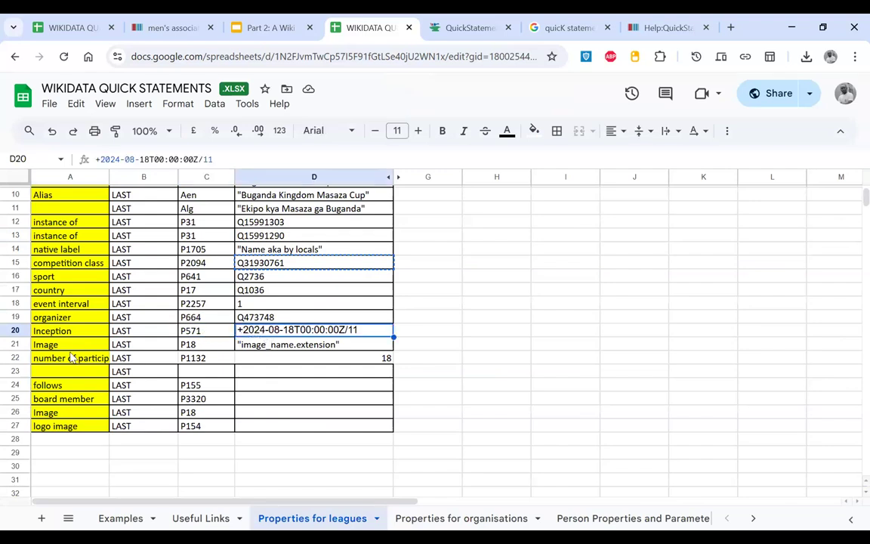
- Enter baluku.jpg as the D21 Image value, check the 18 participants, then undo it
left_click(268, 348)
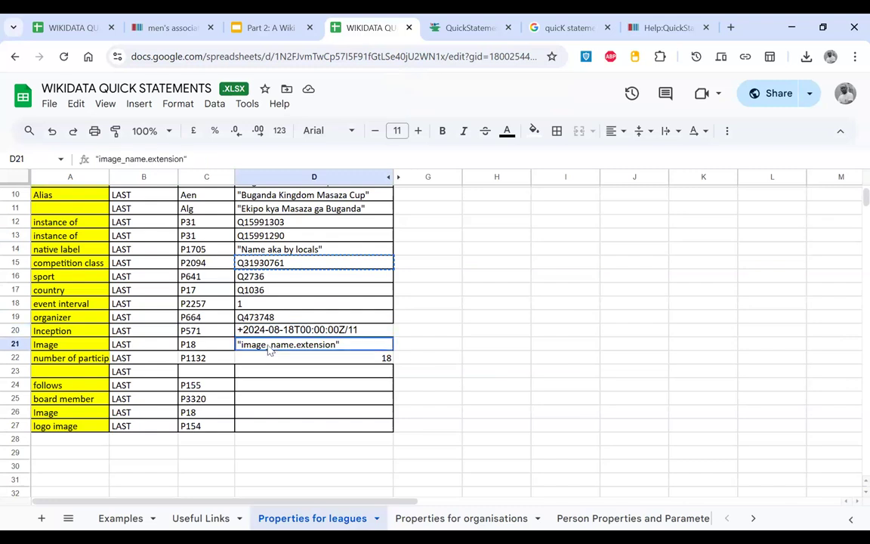
type("balu")
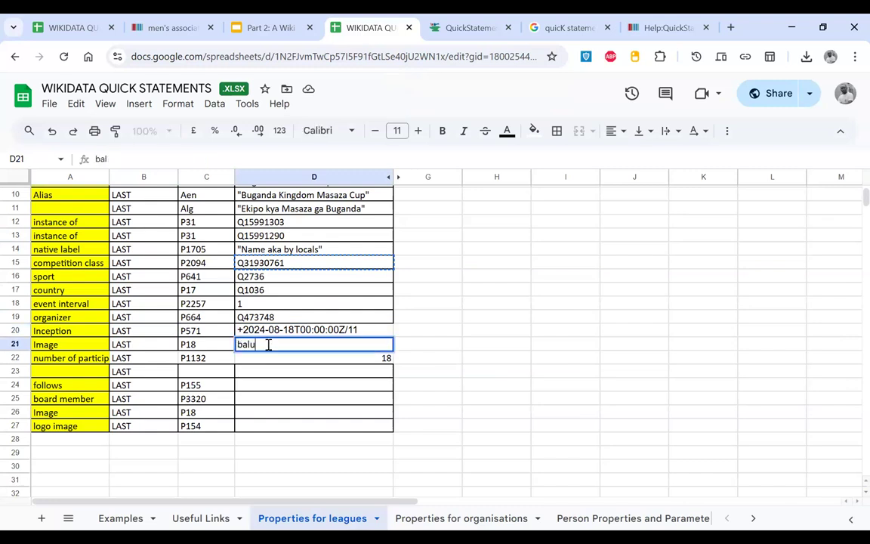
type("ku.jpg")
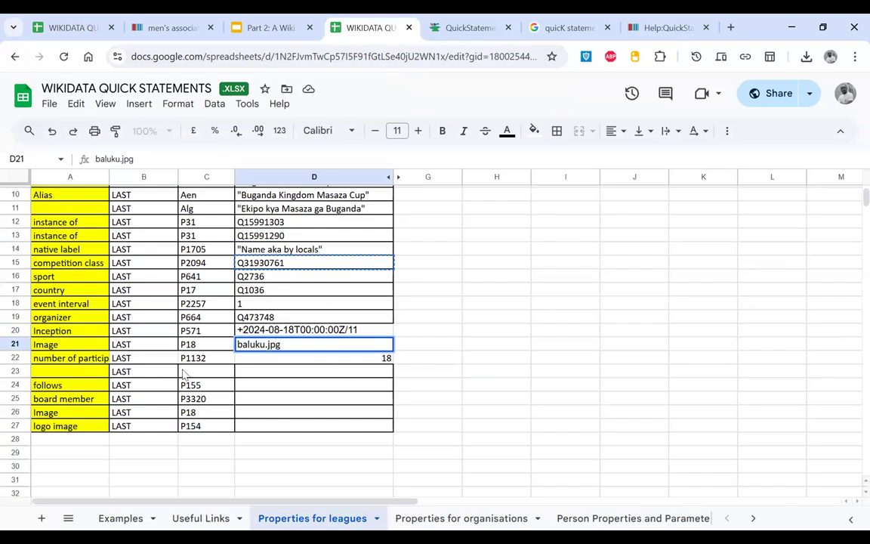
left_click(335, 374)
left_click(83, 358)
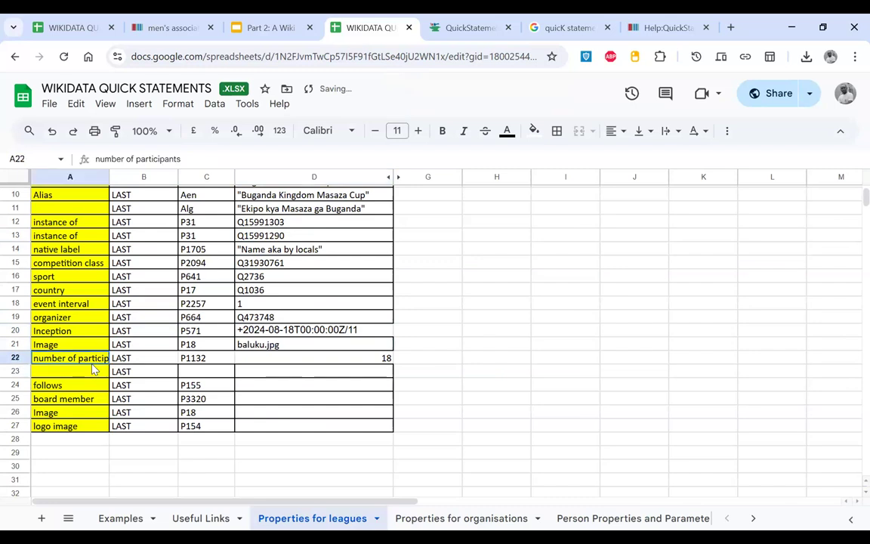
left_click(320, 362)
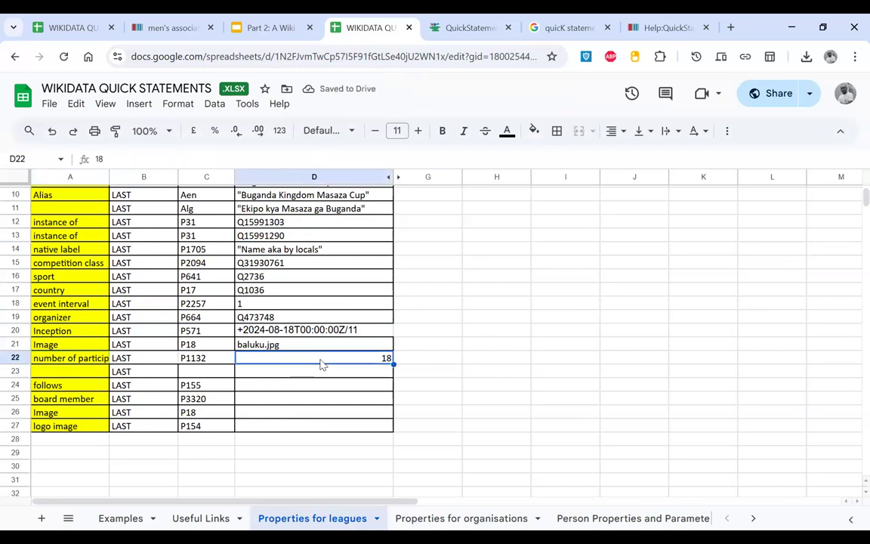
key("ctrl+z")
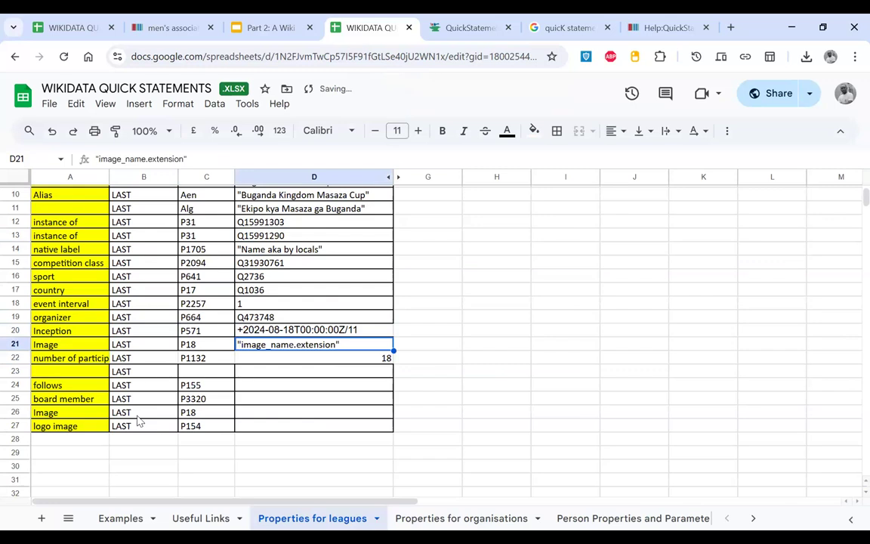
scroll(233, 466, "down", 1)
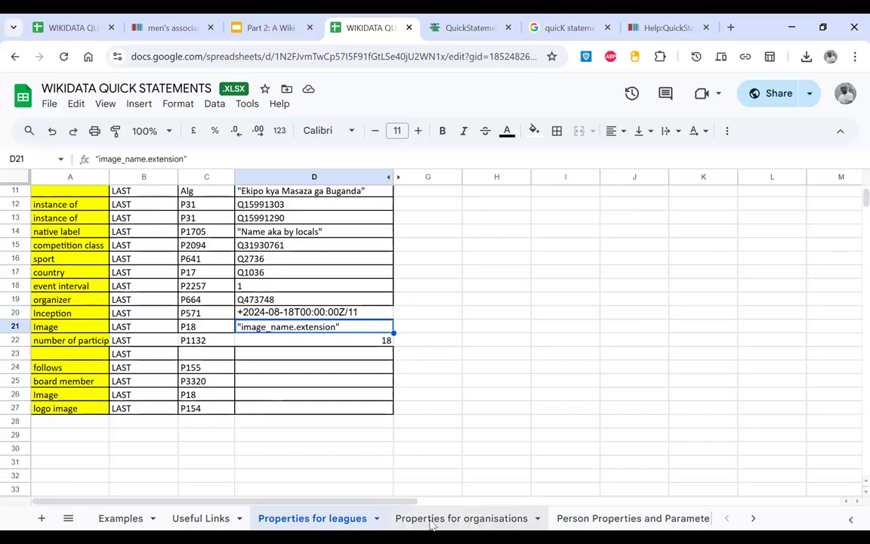
- Open the Properties for organisations sheet and inspect CREATE, P31 and Q1194093 in rows 3–4
left_click(453, 518)
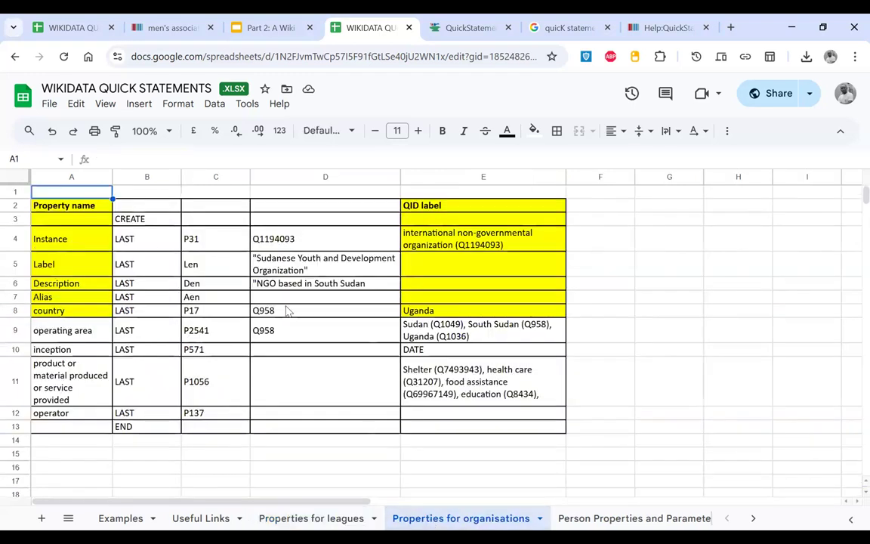
scroll(288, 311, "down", 1)
scroll(288, 311, "up", 1)
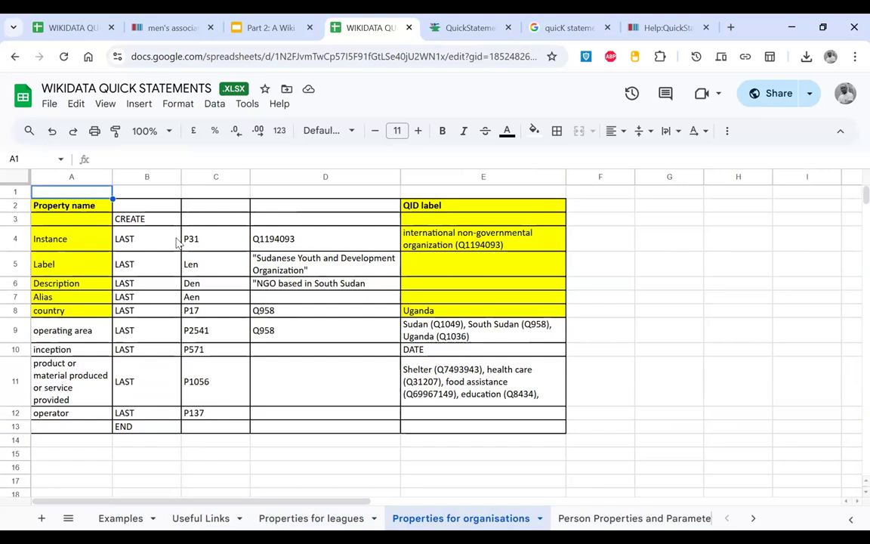
left_click_drag(154, 220, 175, 247)
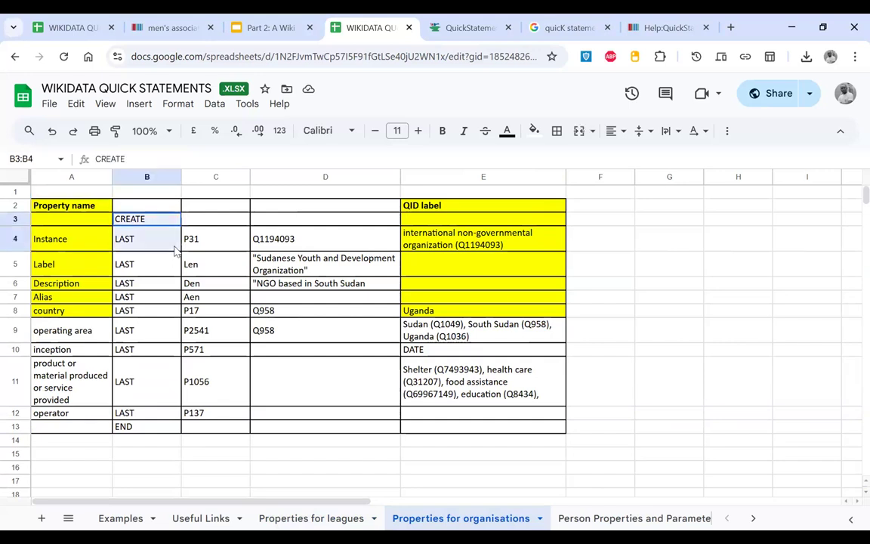
left_click(133, 214)
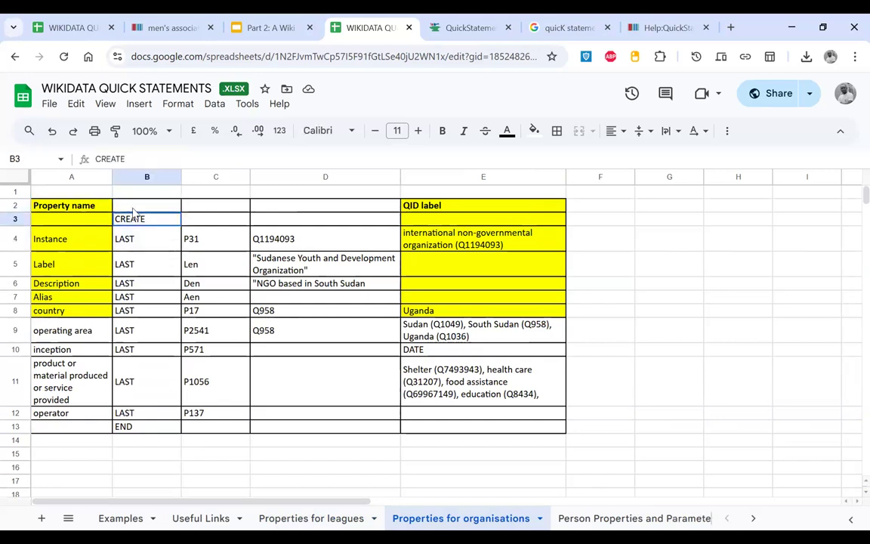
left_click(216, 236)
left_click(289, 245)
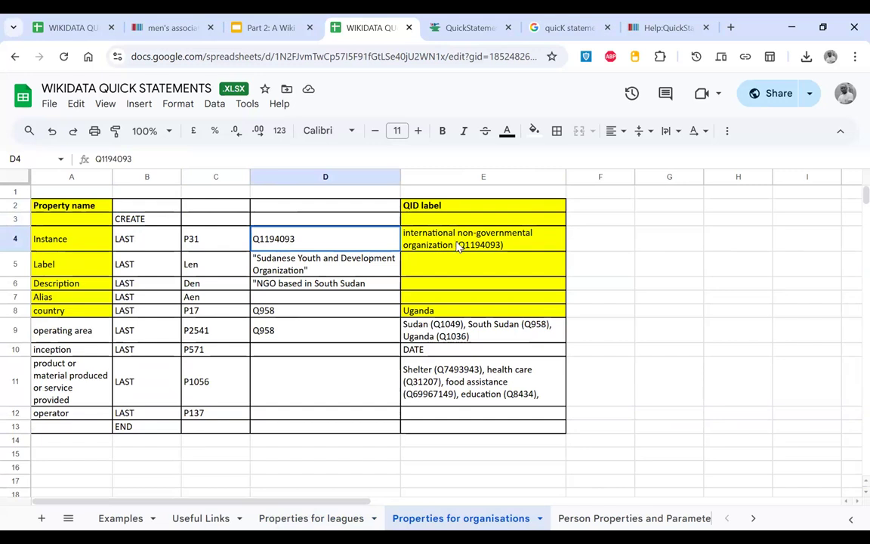
key("Right")
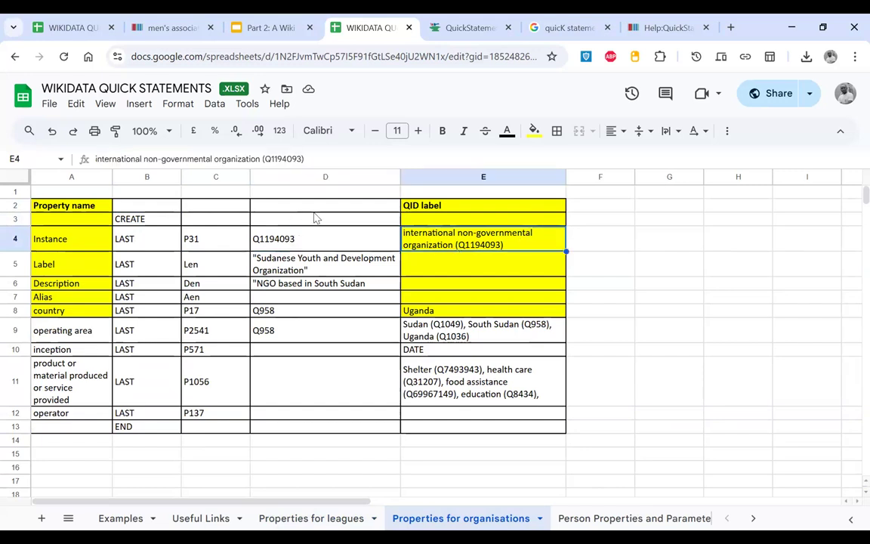
- Select column A, column E, and the CREATE-to-END template block ending in B13
left_click(72, 176)
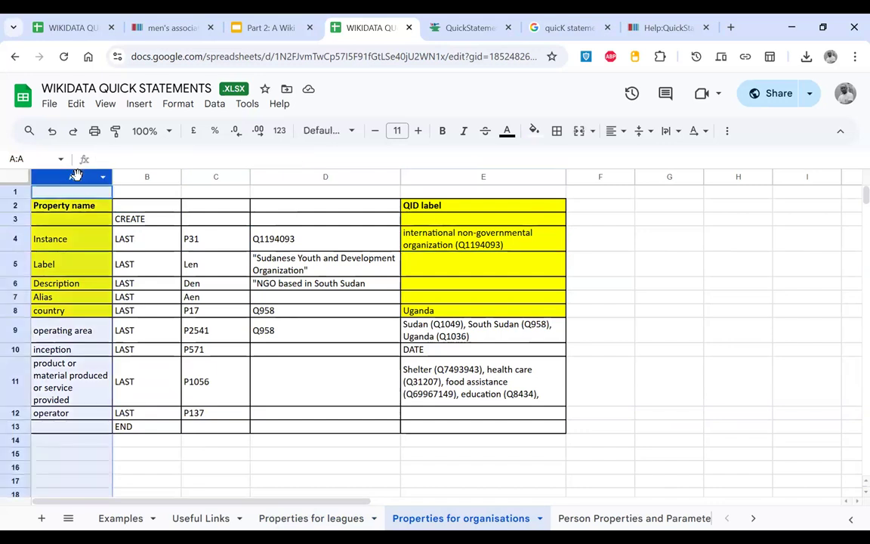
left_click(484, 178)
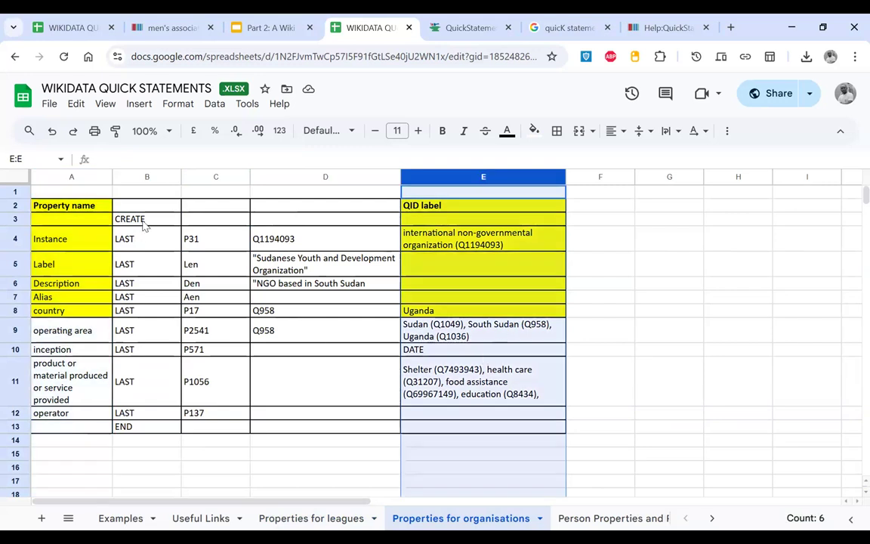
left_click_drag(144, 219, 344, 419)
left_click(144, 426)
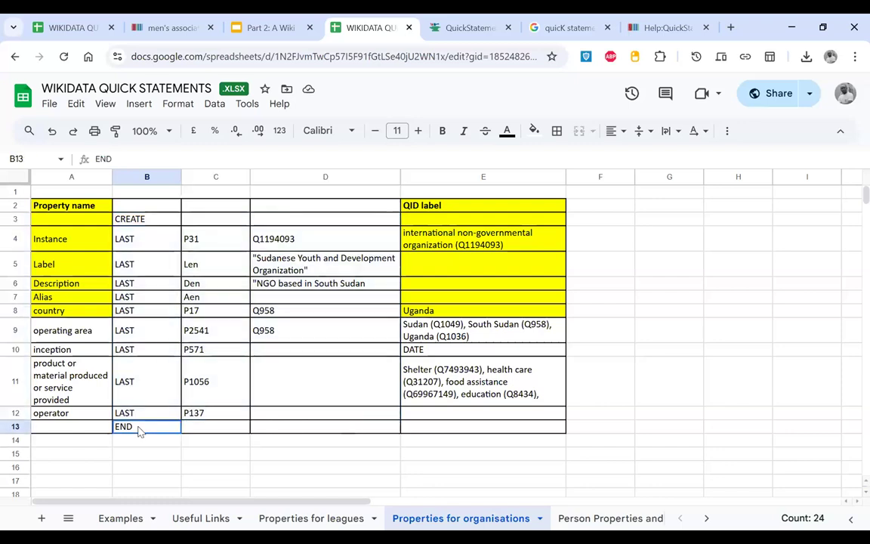
left_click_drag(155, 223, 277, 389)
left_click_drag(276, 466, 273, 436)
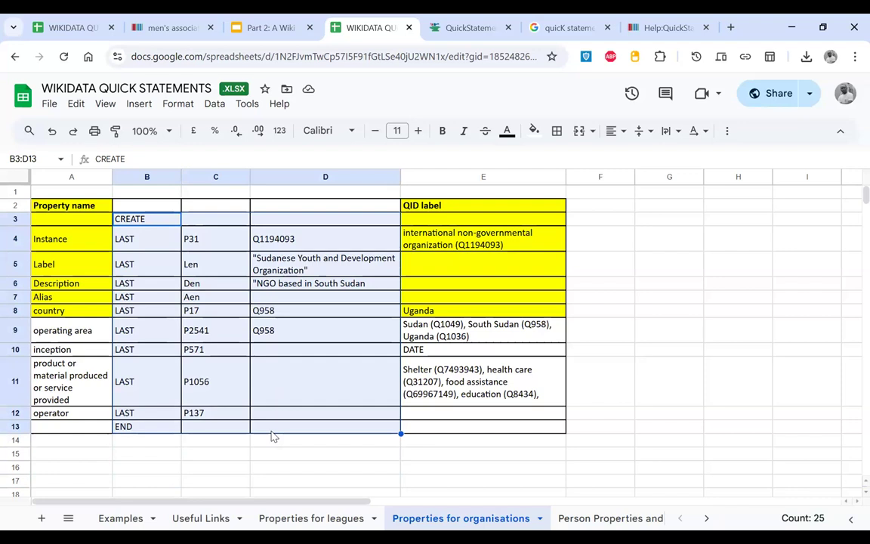
- Check country P17 and operating area, both Q958, and copy Q958 from D9
left_click(167, 383)
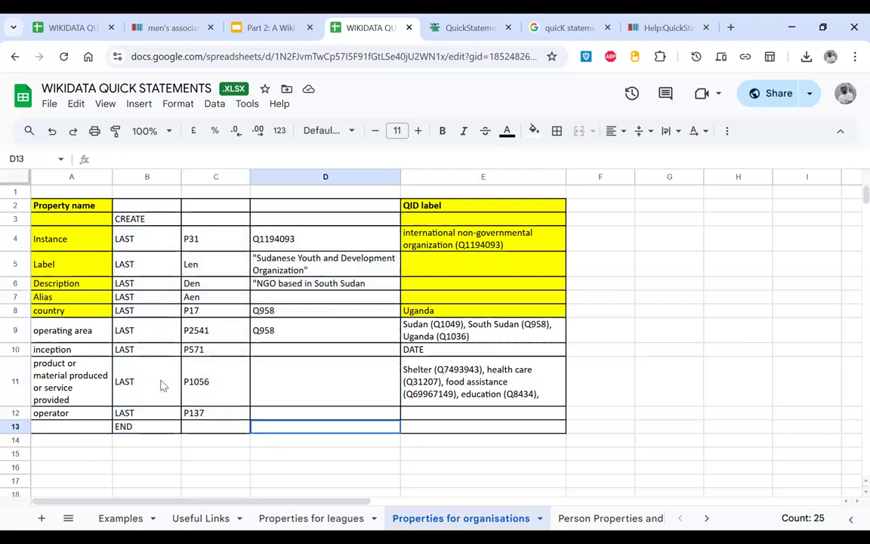
left_click(221, 313)
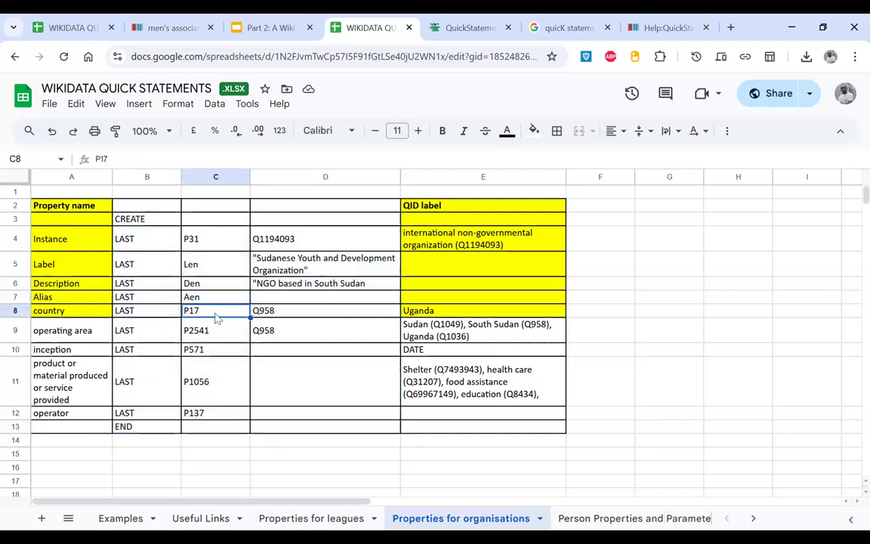
left_click(276, 312)
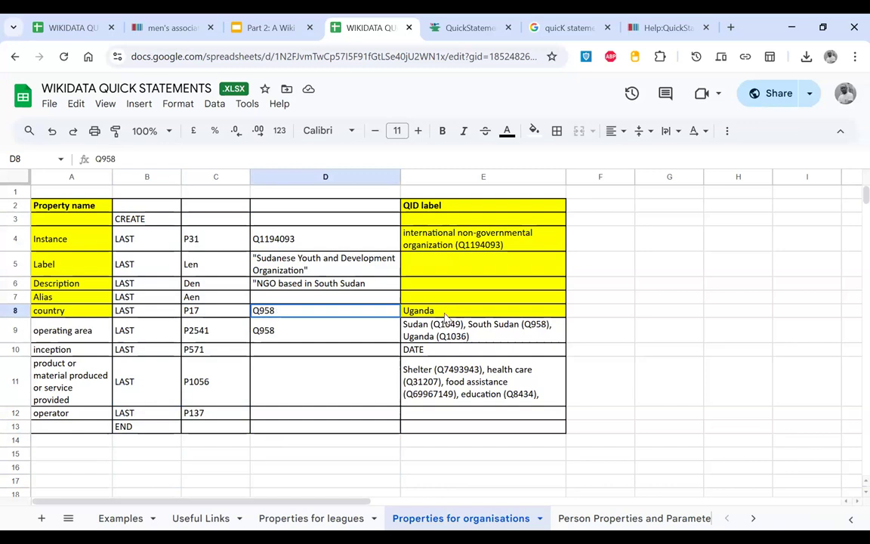
left_click(74, 336)
left_click(295, 340)
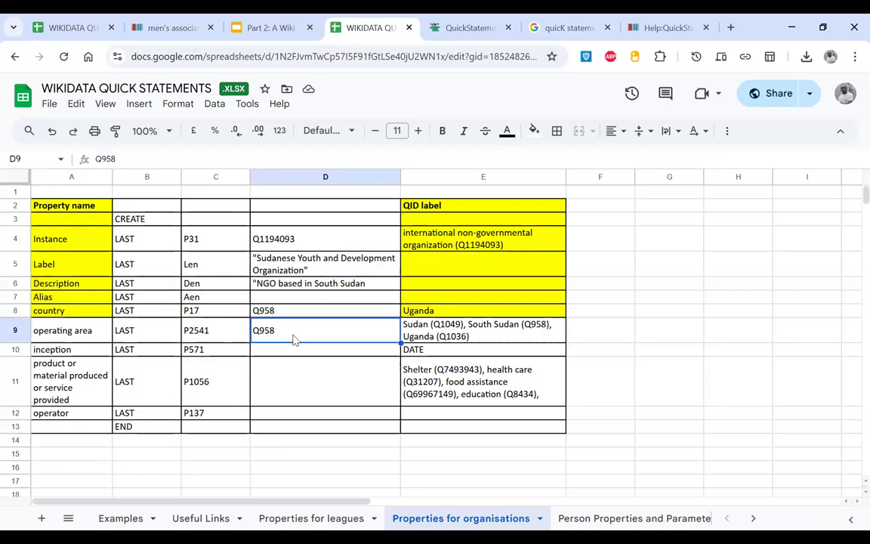
left_click(531, 331)
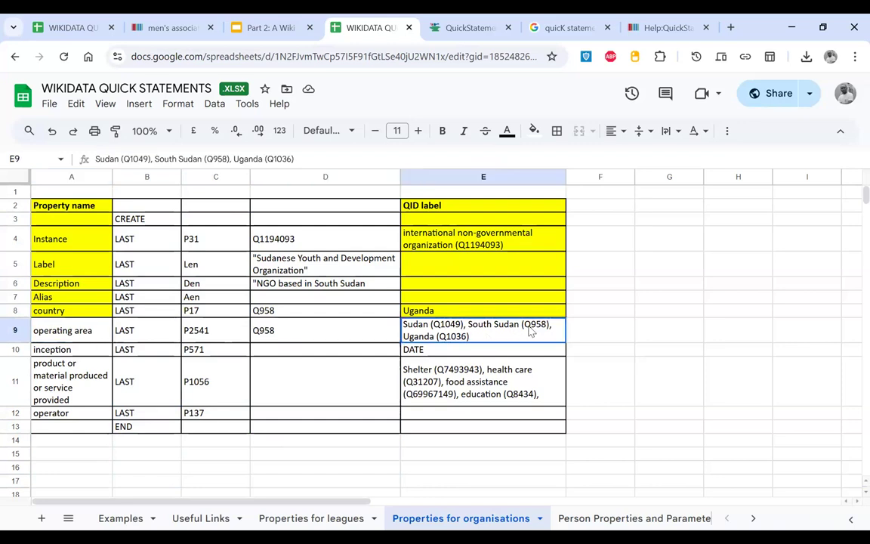
double_click(533, 324)
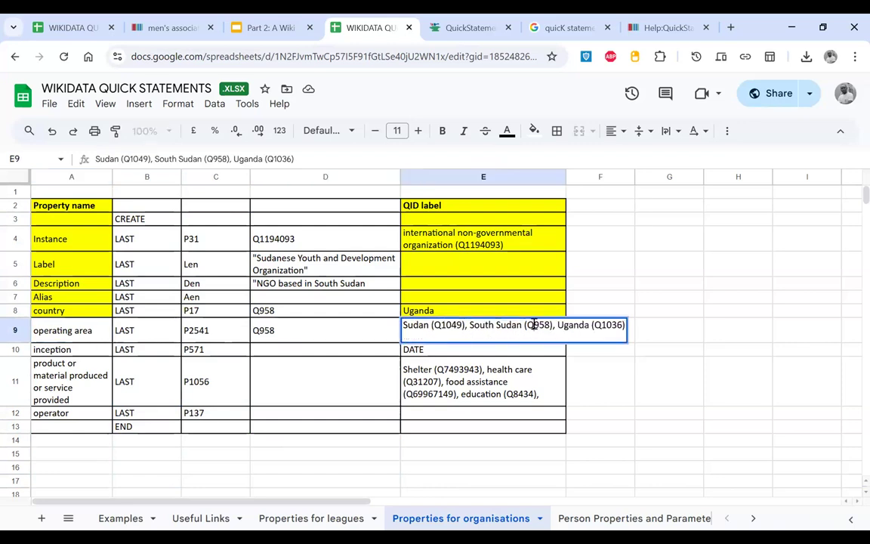
left_click(328, 336)
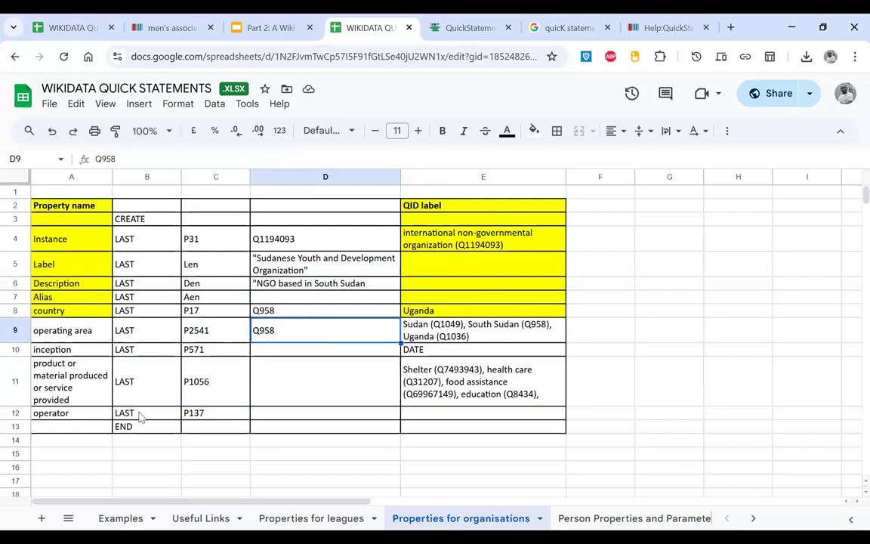
key("ctrl+2")
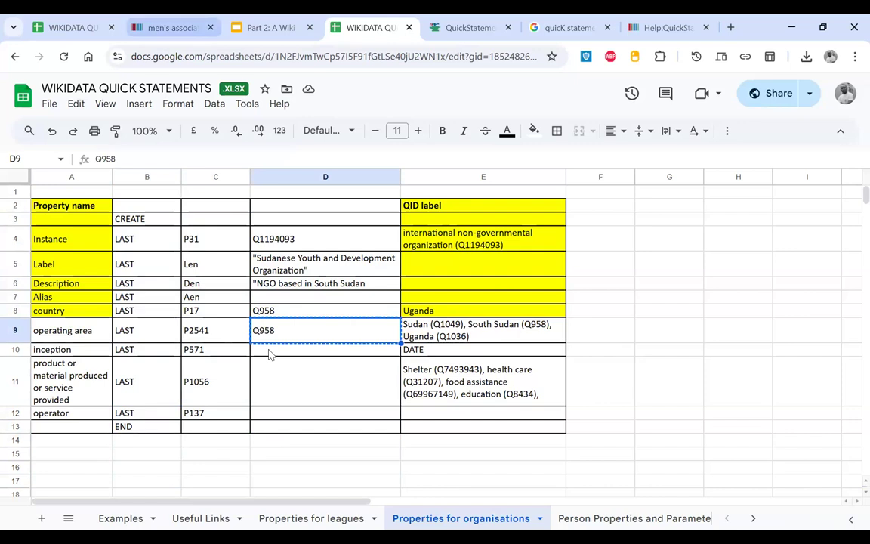
- Search Wikidata for Q958 to see it is South Sudan, then return to the spreadsheet
left_click(236, 102)
type("Q958")
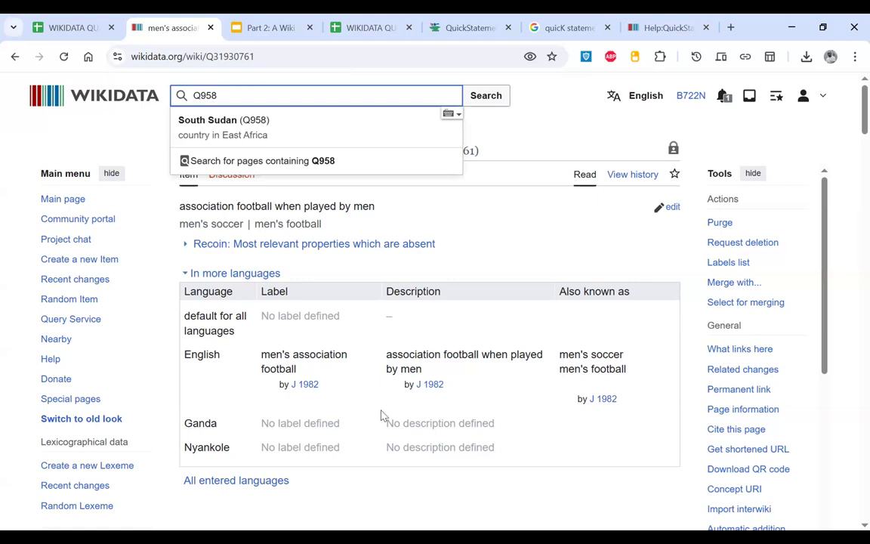
left_click(354, 37)
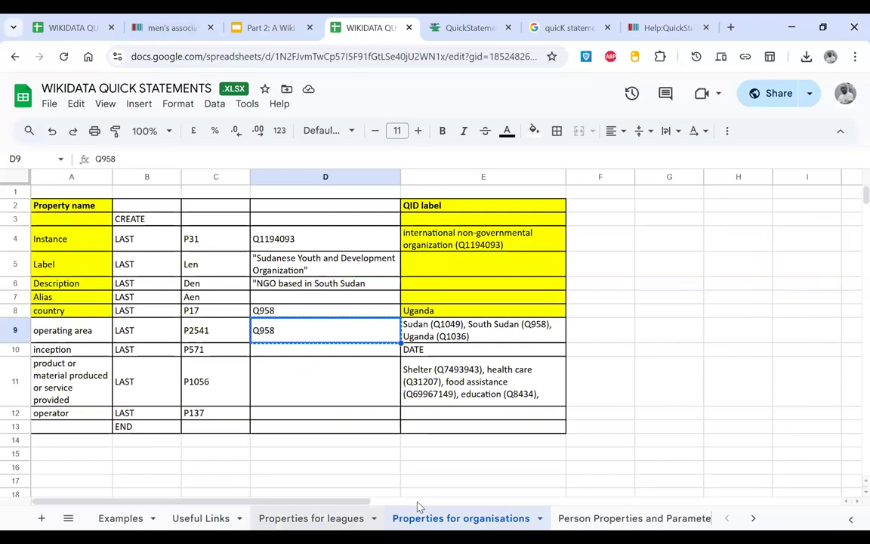
- Open the Person Properties and Parameters sheet and replace the D4 label with the player's full name
left_click(594, 516)
scroll(398, 390, "down", 1)
scroll(398, 390, "down", 3)
scroll(317, 332, "up", 3)
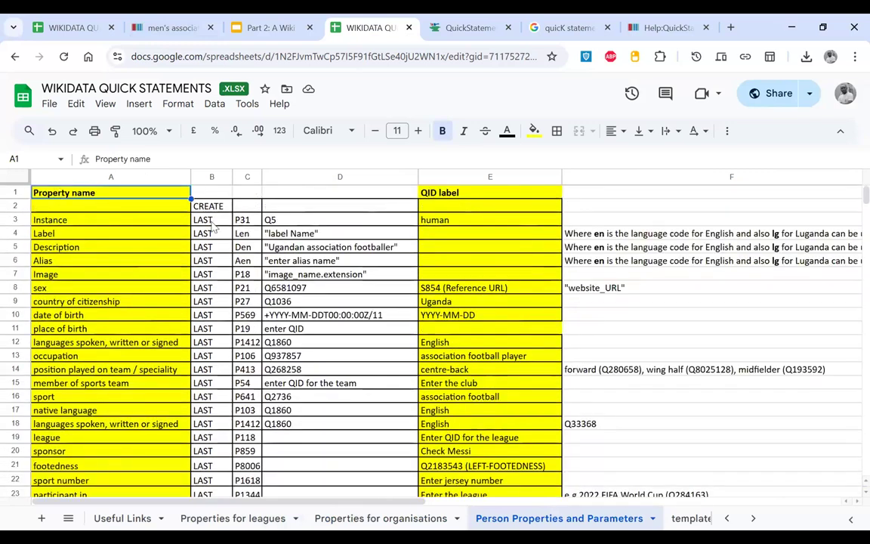
left_click(296, 225)
left_click(302, 233)
double_click(312, 233)
left_click_drag(312, 233, 268, 232)
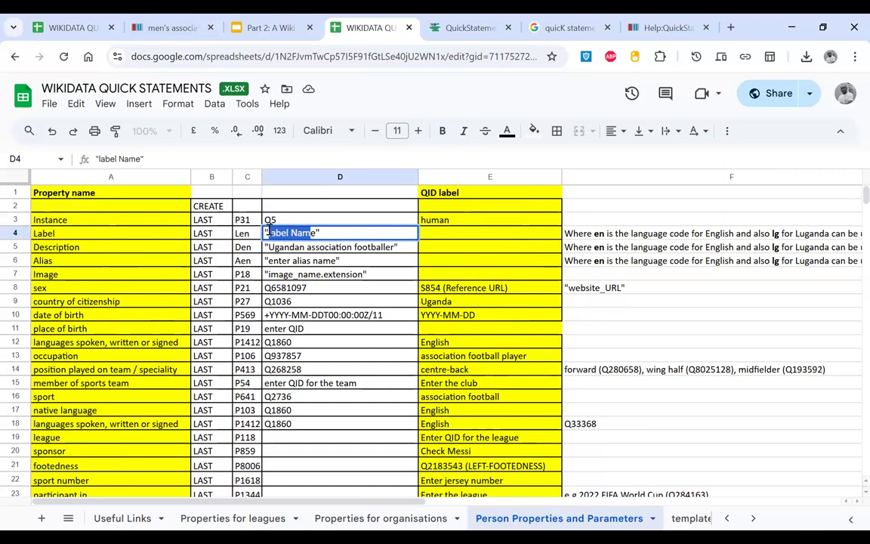
type("B")
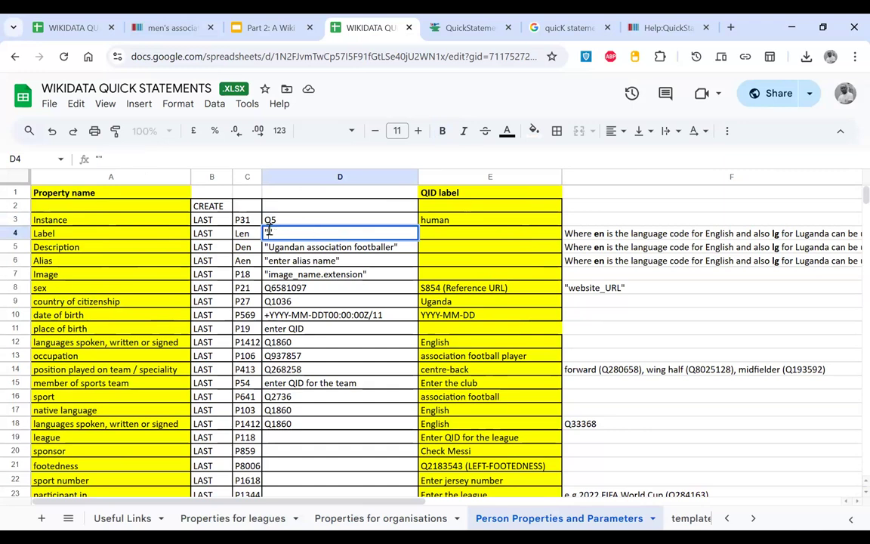
type("aluku Brian")
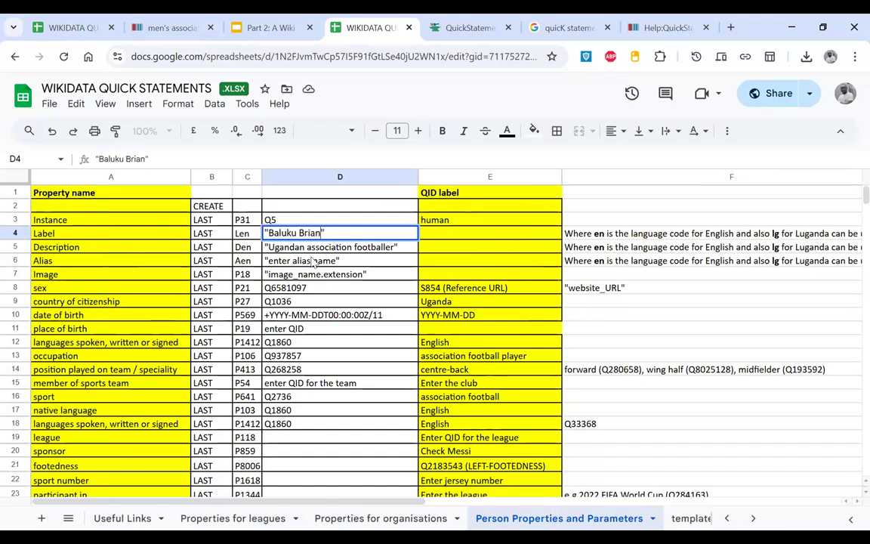
left_click(313, 261)
- Review the Den description, Aen alias, sex-row LAST marker, S854 note and birth-date format
left_click(257, 252)
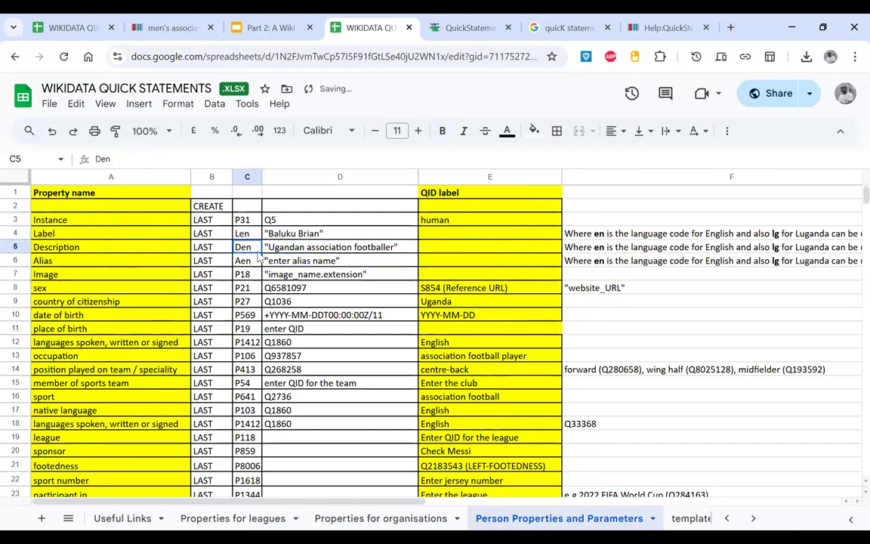
left_click(306, 252)
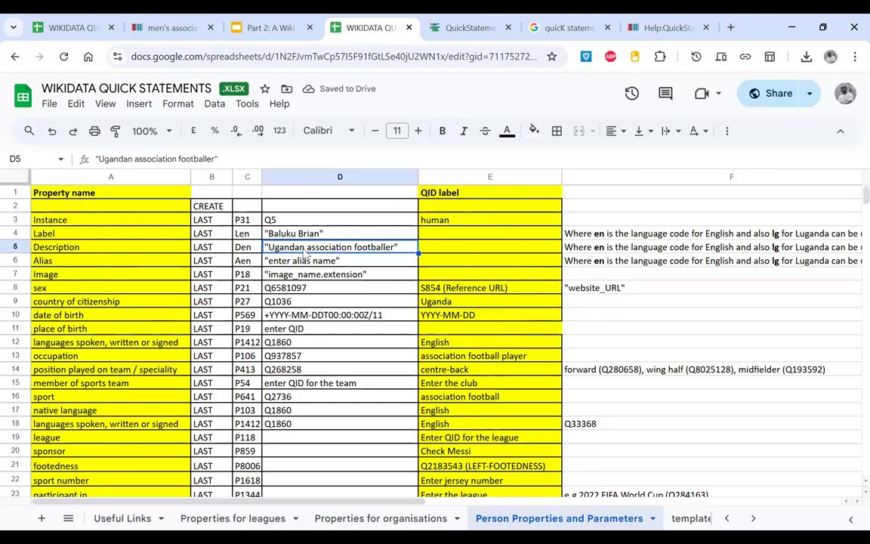
left_click(244, 263)
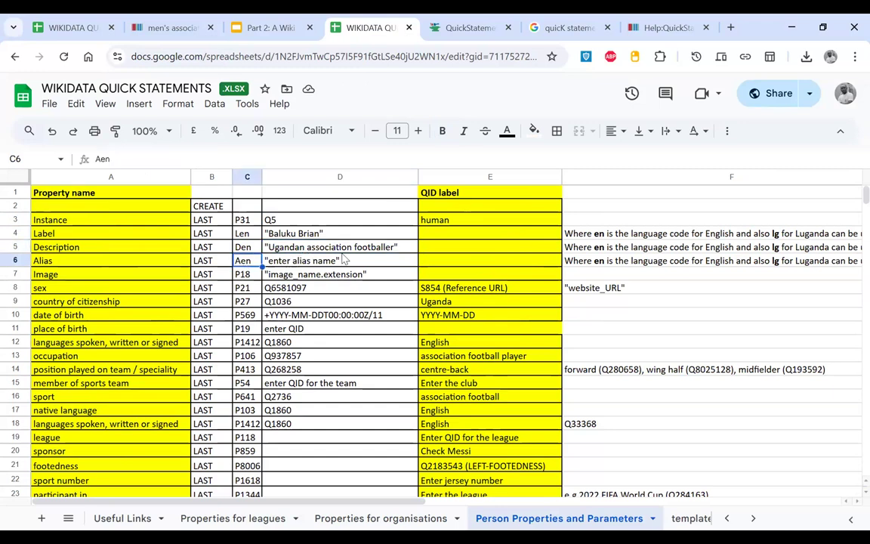
left_click(214, 291)
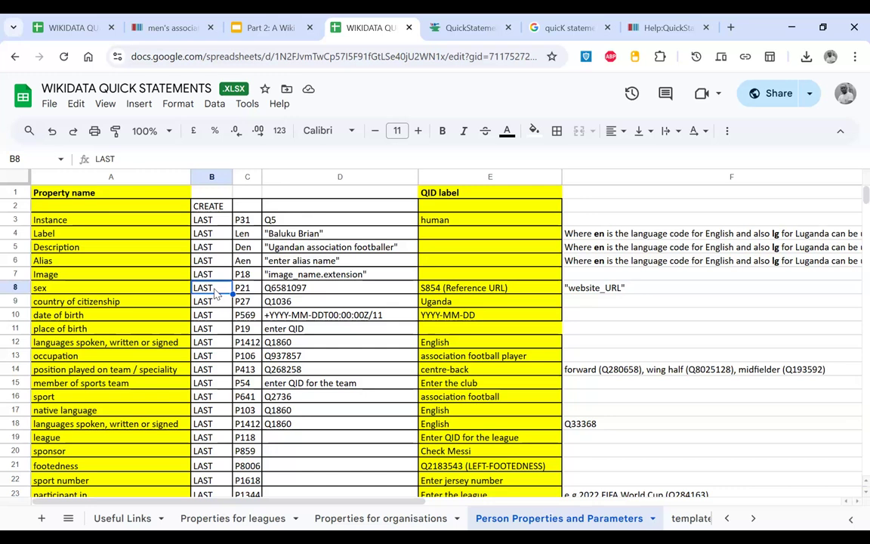
left_click(456, 290)
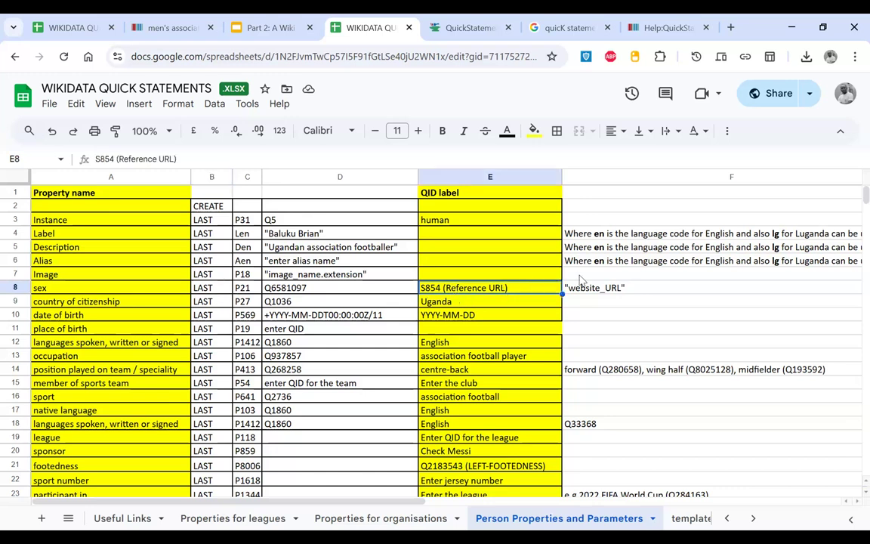
left_click(268, 320)
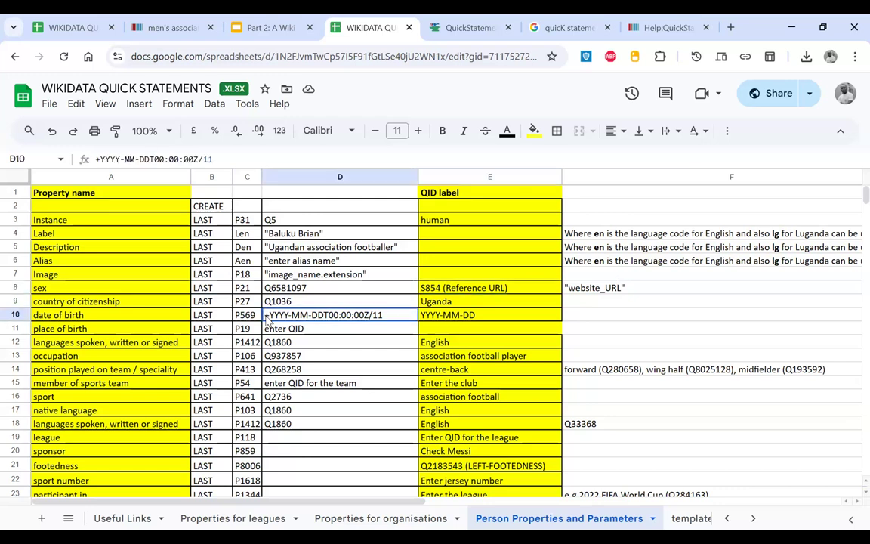
scroll(267, 320, "down", 3)
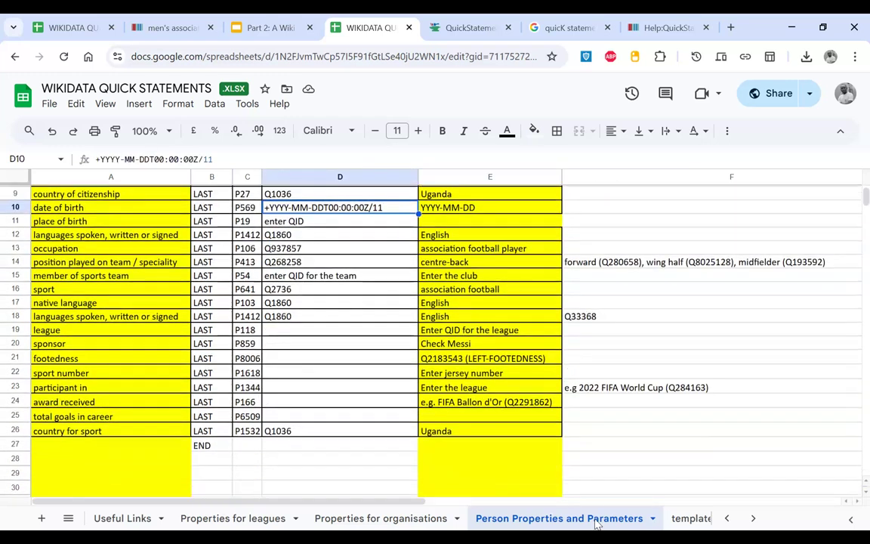
scroll(596, 524, "right", 3)
- Open the template - Player sheet and review B2:D3, the English label and the row 6 alias
left_click(479, 523)
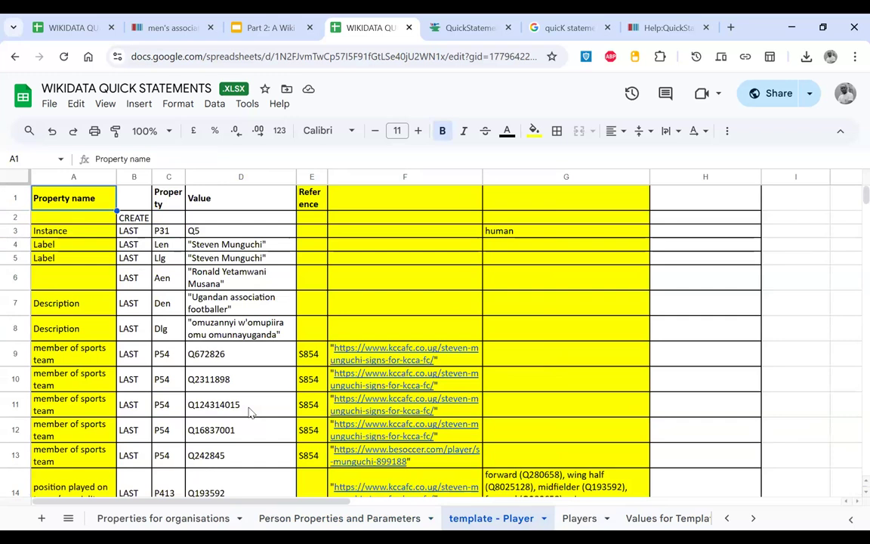
scroll(252, 412, "down", 5)
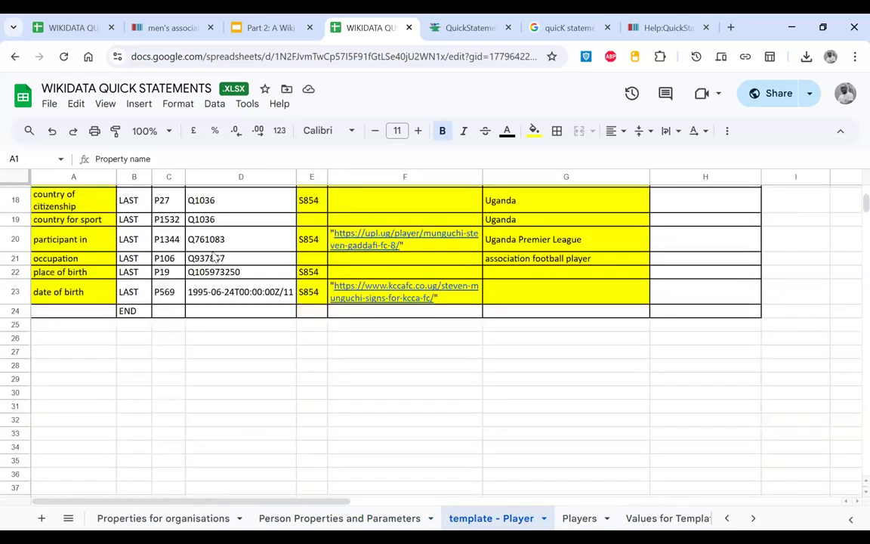
scroll(215, 258, "up", 4)
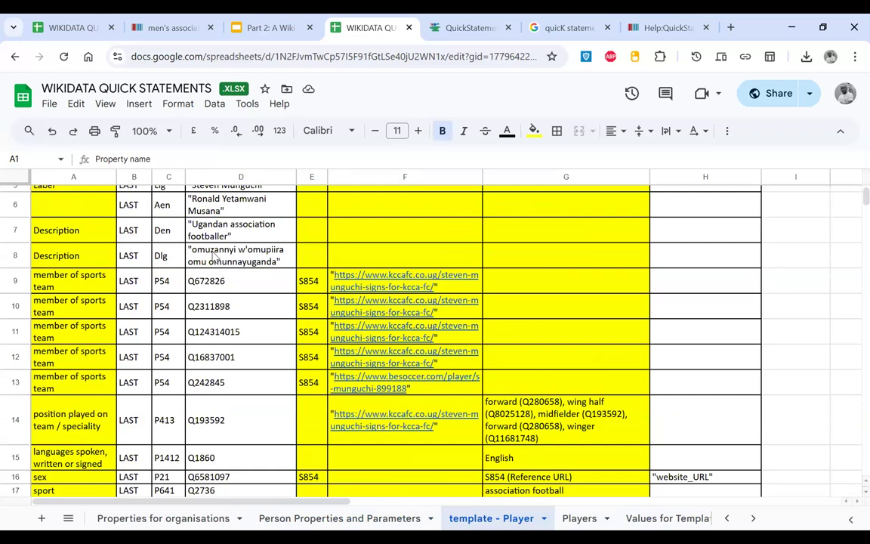
scroll(226, 275, "up", 2)
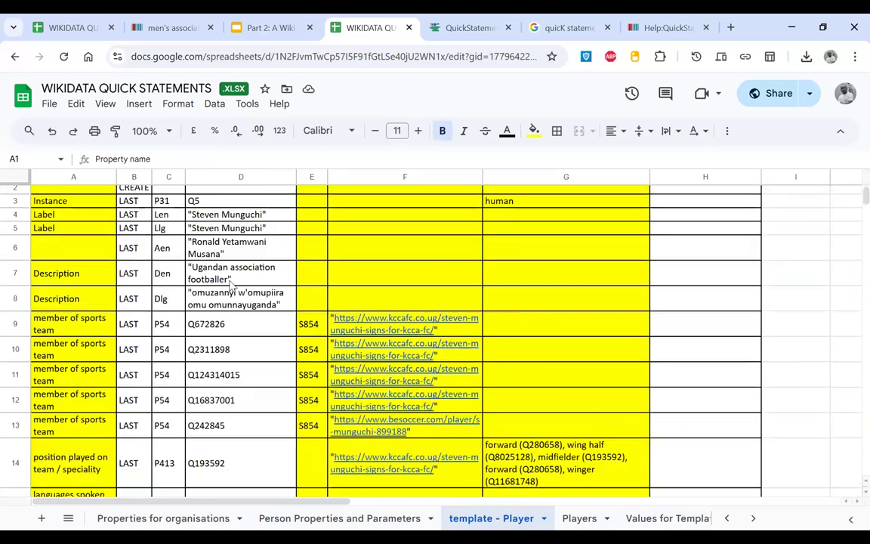
left_click_drag(134, 218, 238, 231)
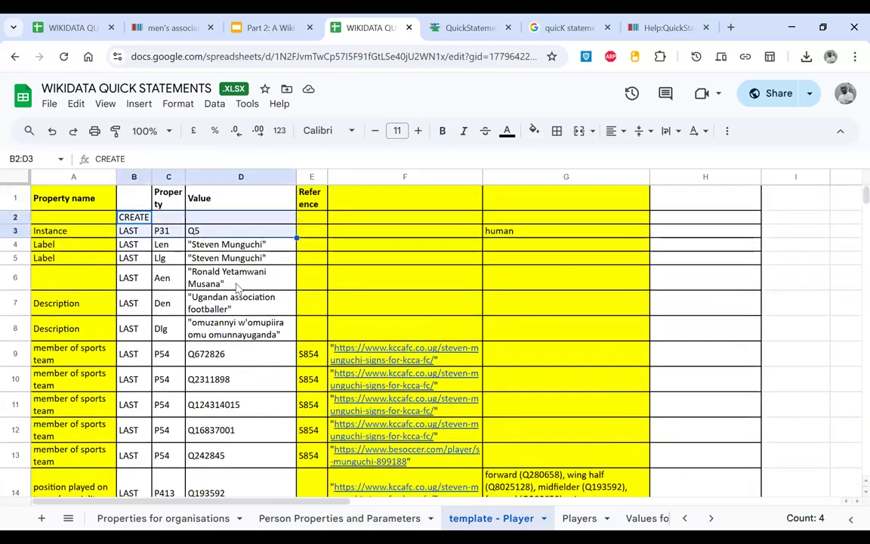
left_click(237, 245)
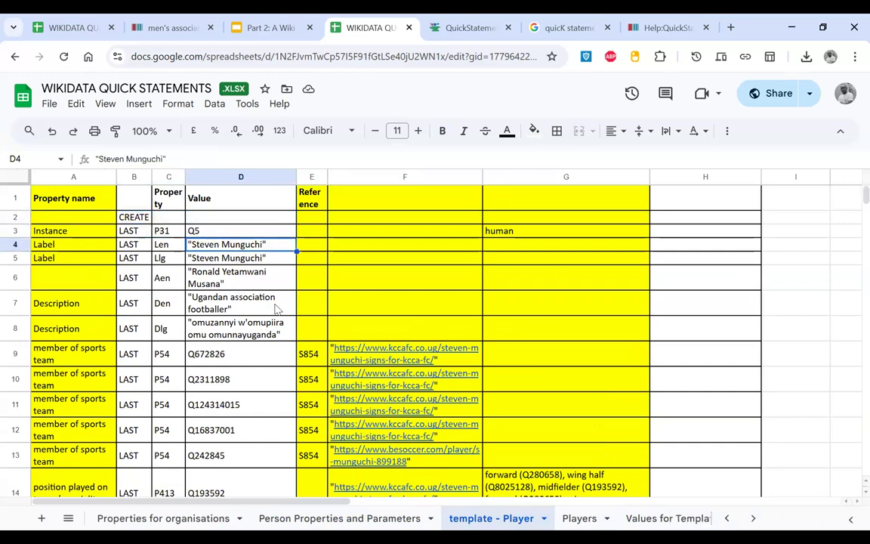
left_click(236, 284)
- Copy team ID Q672826 from row 9 and switch over to Wikidata
scroll(177, 277, "down", 1)
scroll(179, 276, "down", 2)
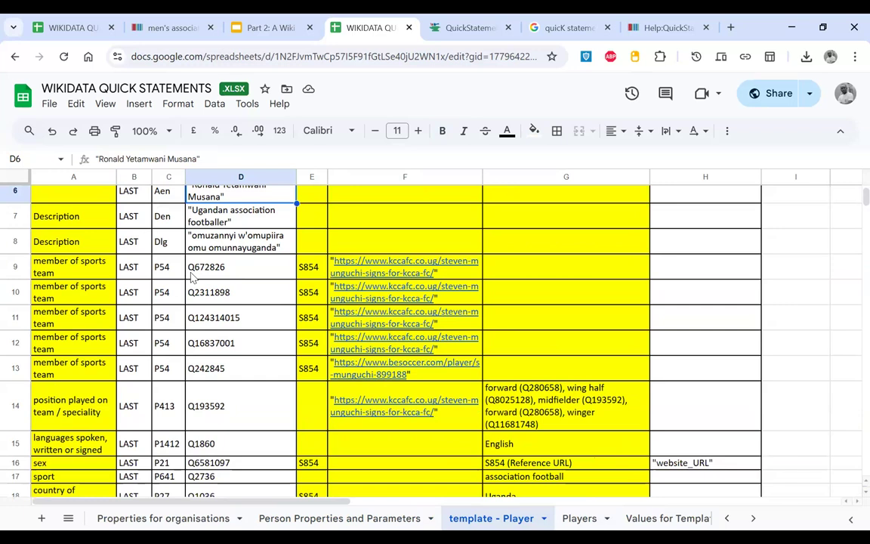
left_click(193, 275)
key("ctrl+c")
left_click(79, 269)
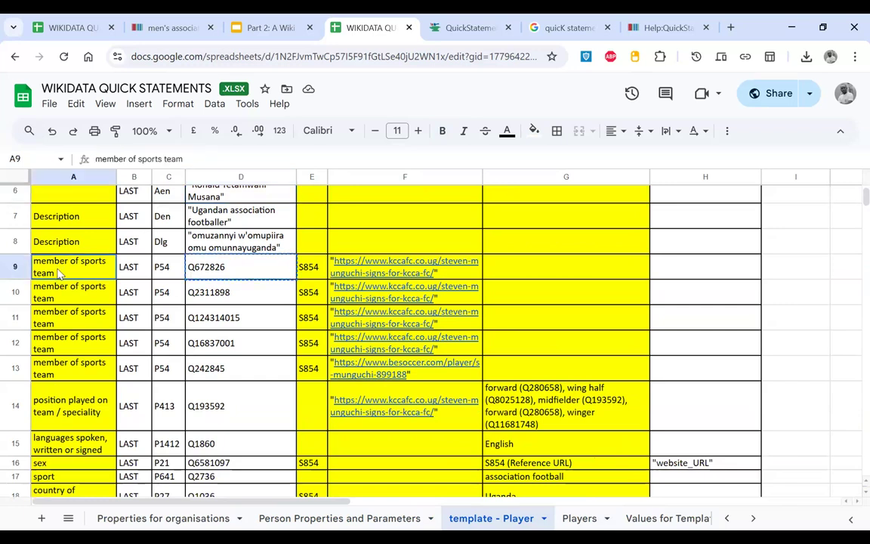
left_click(222, 271)
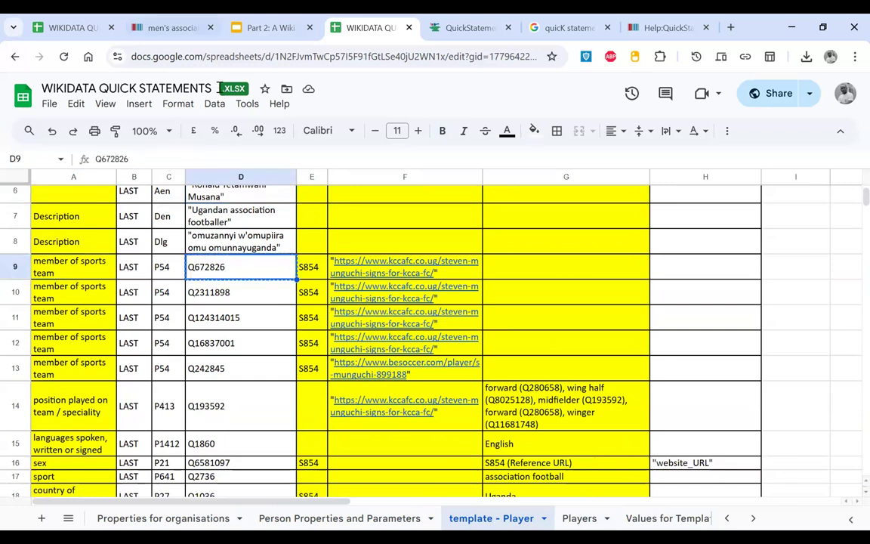
key("ctrl+2")
- Paste Q672826 into the Wikidata search box, then bring the training slides back to the front
key("ctrl+v")
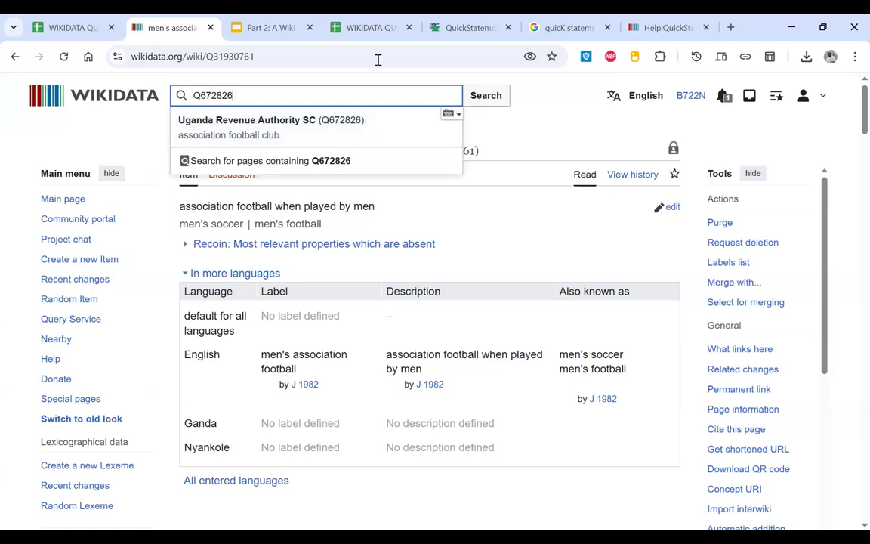
key("ctrl+3")
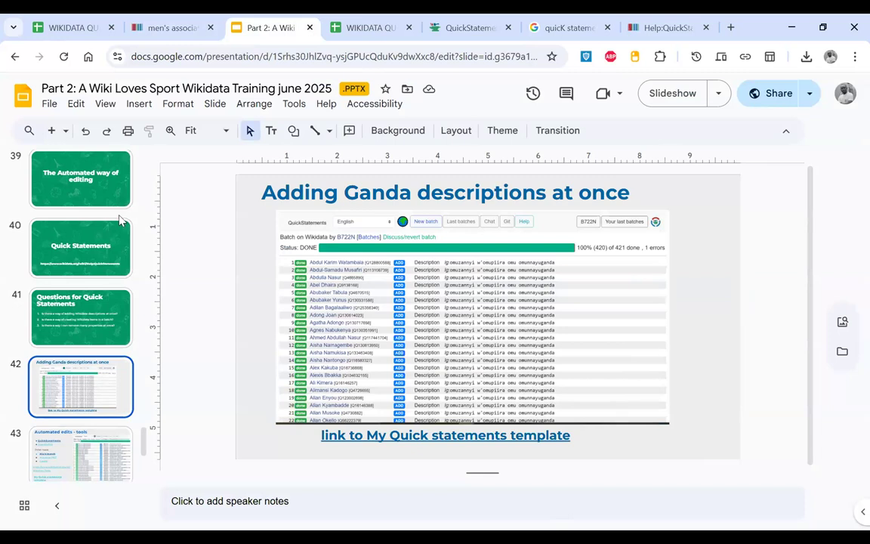
- Return to the spreadsheet and select the first player's block from CREATE in B2 to END
key("ctrl+Tab")
left_click_drag(118, 217, 422, 287)
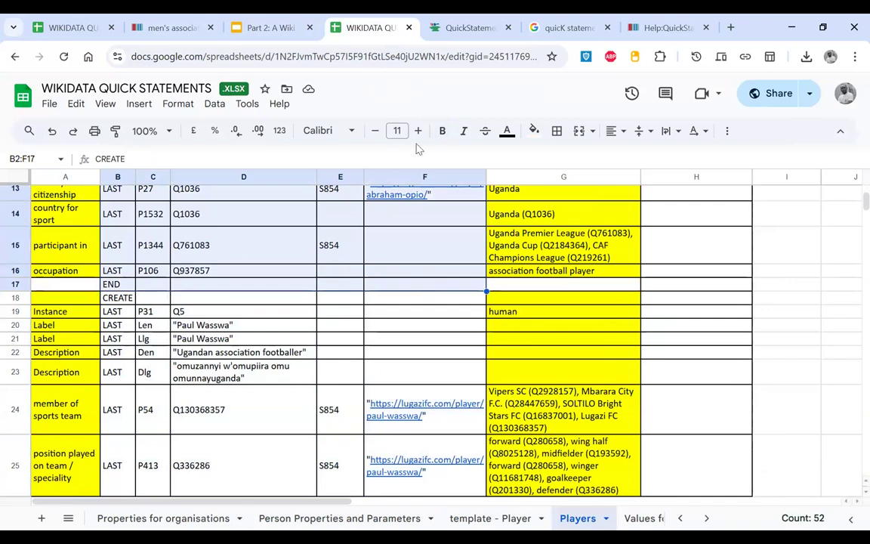
- Fill the first player's block B2:F17 orange
left_click(534, 132)
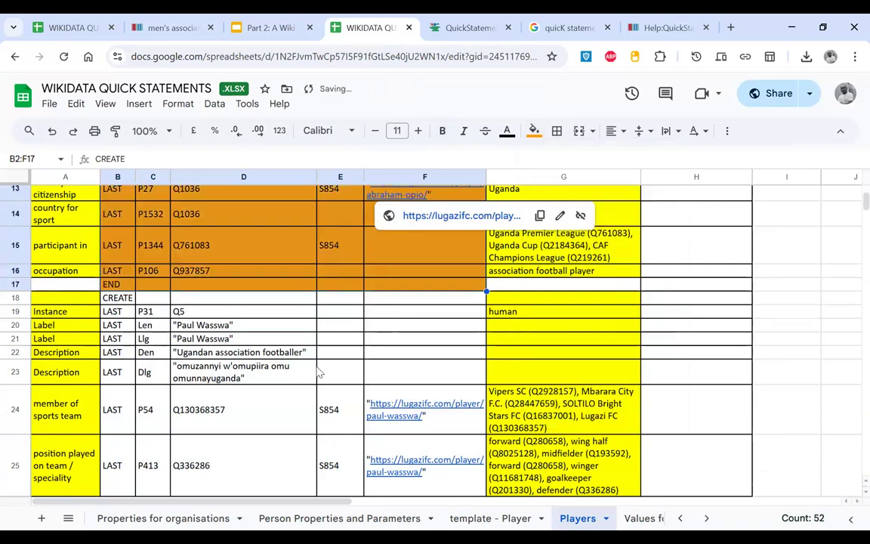
scroll(173, 264, "up", 4)
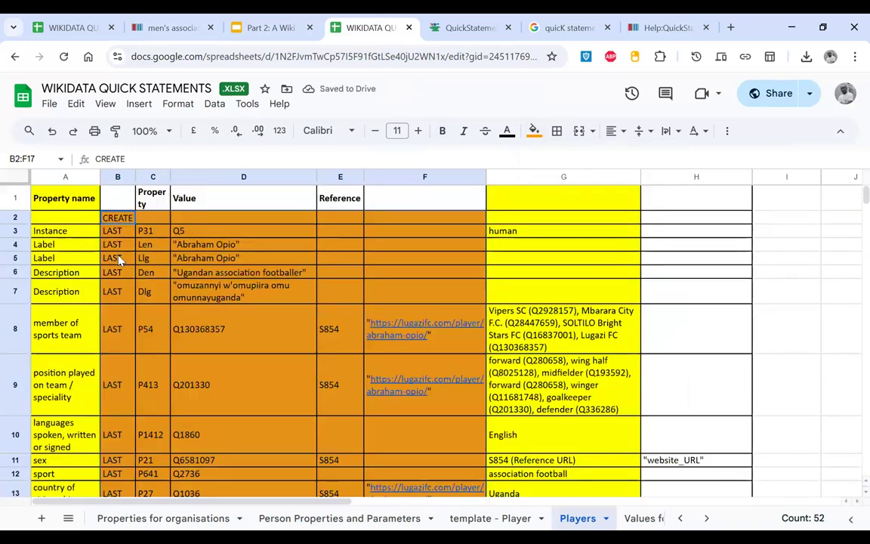
scroll(106, 228, "down", 5)
scroll(118, 260, "down", 2)
scroll(186, 242, "up", 6)
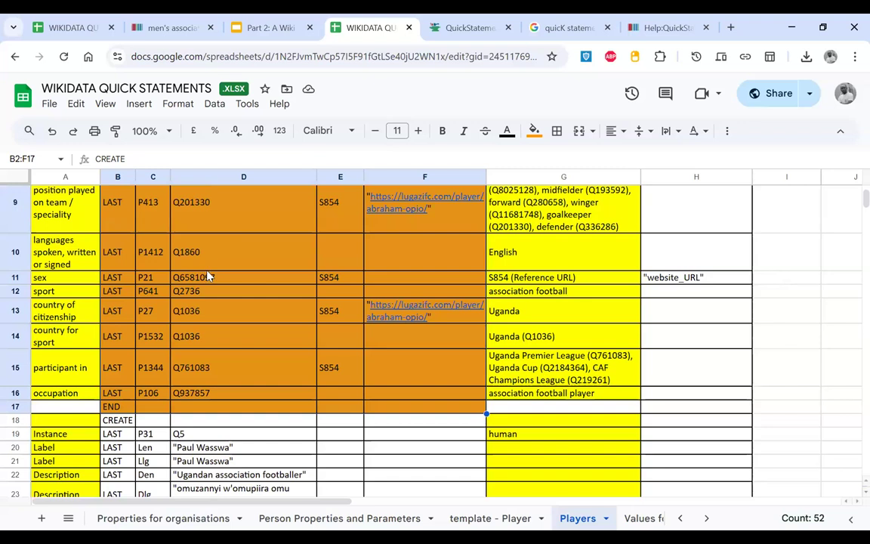
scroll(226, 265, "down", 3)
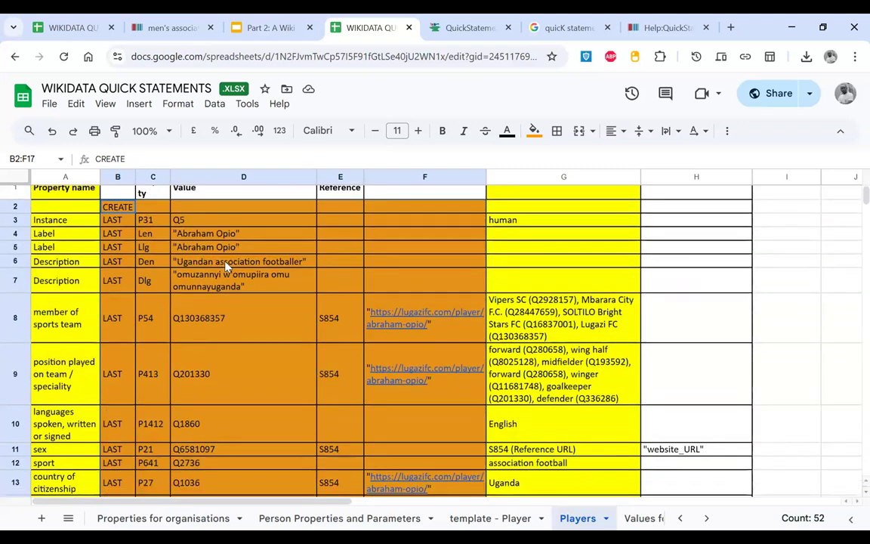
scroll(117, 219, "up", 3)
left_click_drag(360, 436, 366, 471)
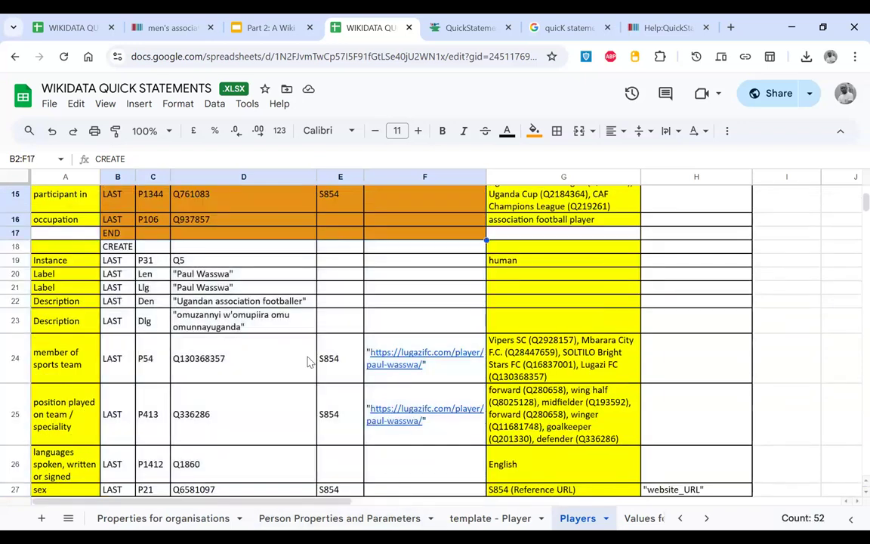
- Select the second player's block, B18:F33
left_click_drag(118, 246, 424, 490)
left_click_drag(608, 519, 506, 526)
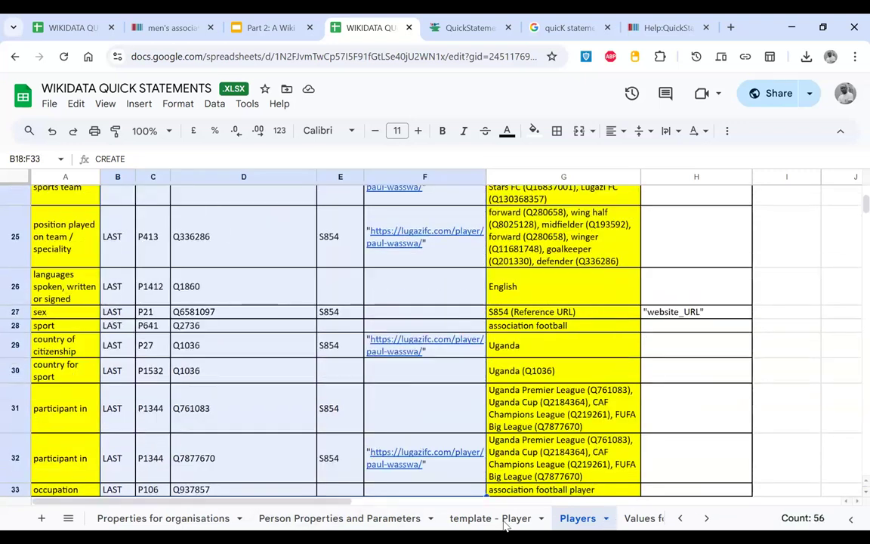
scroll(506, 527, "down", 13)
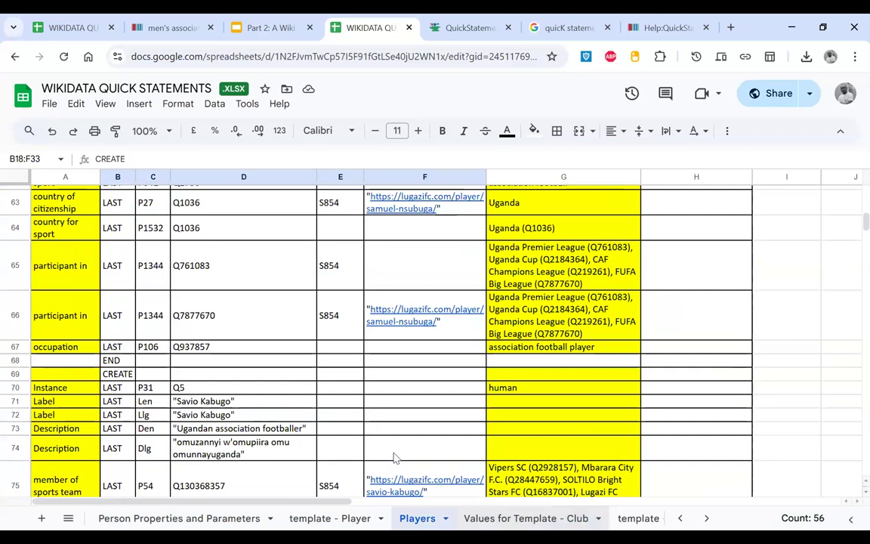
- On the Values for Template - Club sheet, select B2:D13 and dismiss the fill palette unused
key("ctrl+shift+Page_Down")
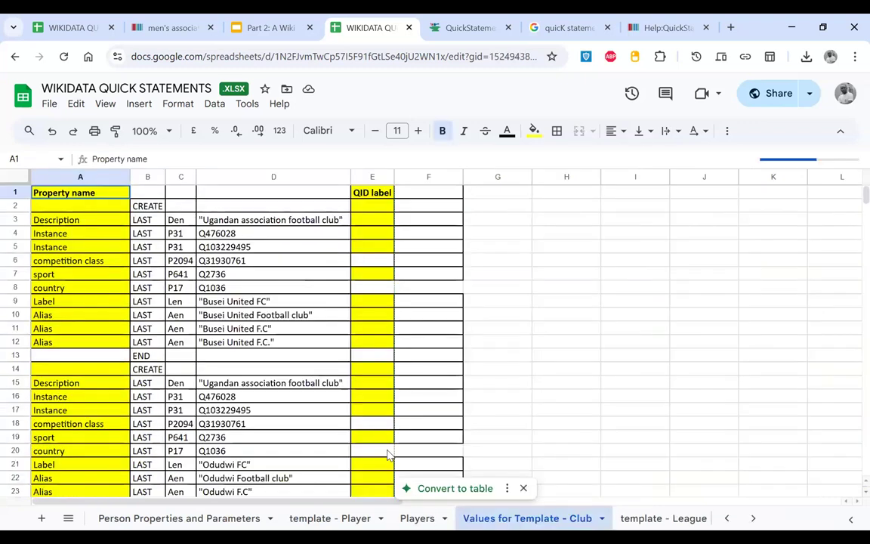
left_click(296, 387)
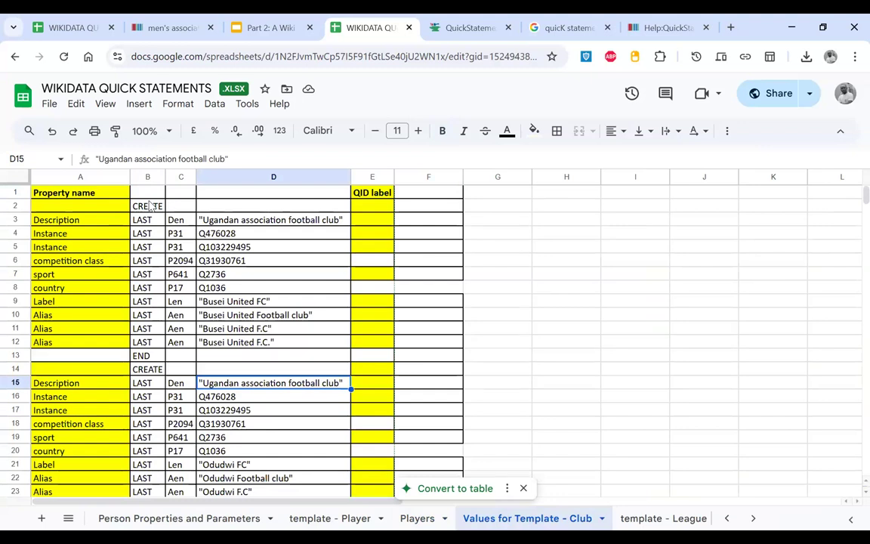
left_click_drag(147, 206, 293, 358)
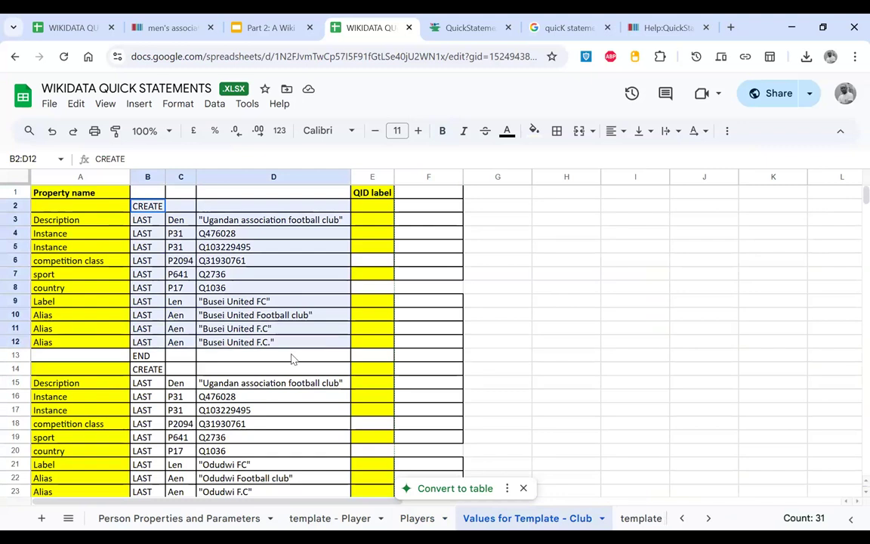
left_click(533, 131)
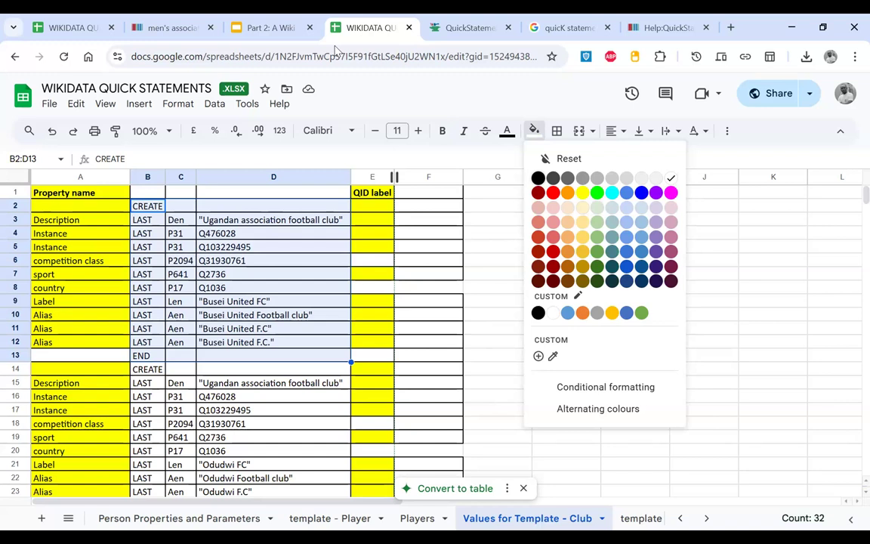
key("Escape")
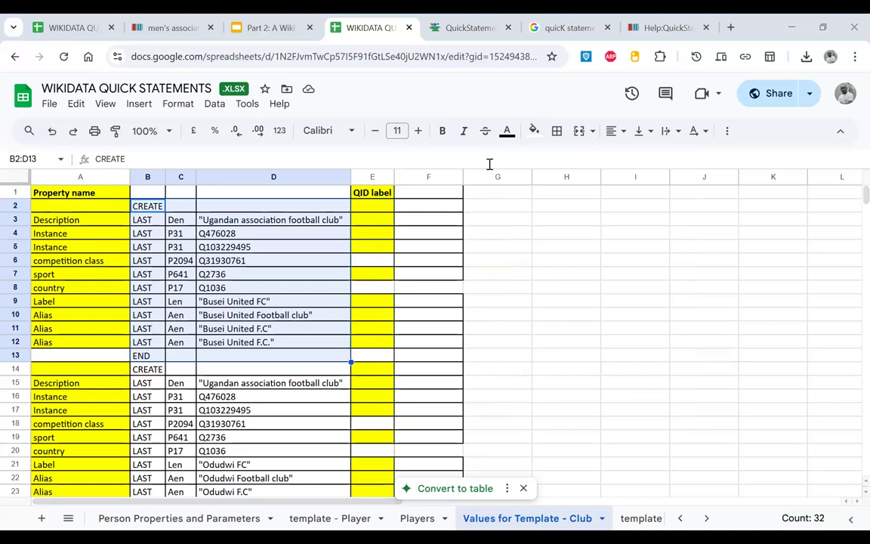
- Reselect the Busei United FC block B2:D13 from CREATE to END
left_click(349, 300)
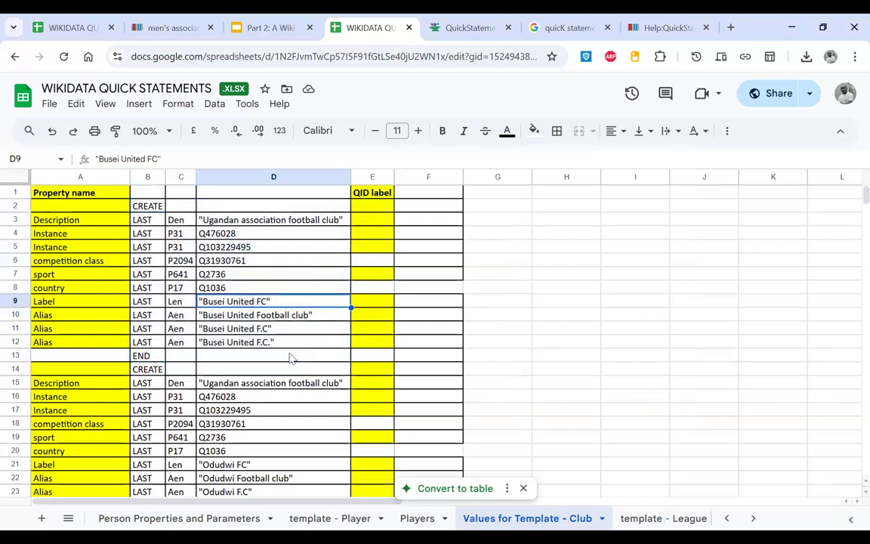
scroll(291, 357, "down", 1)
scroll(291, 359, "up", 1)
left_click_drag(147, 206, 306, 356)
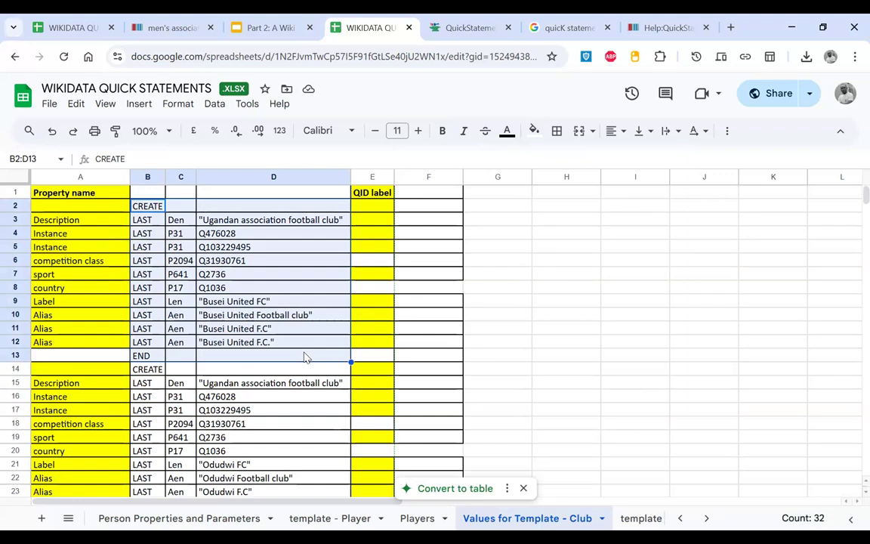
- Fill the Busei United FC block B2:D13 cyan and check its CREATE and END cells
left_click(534, 131)
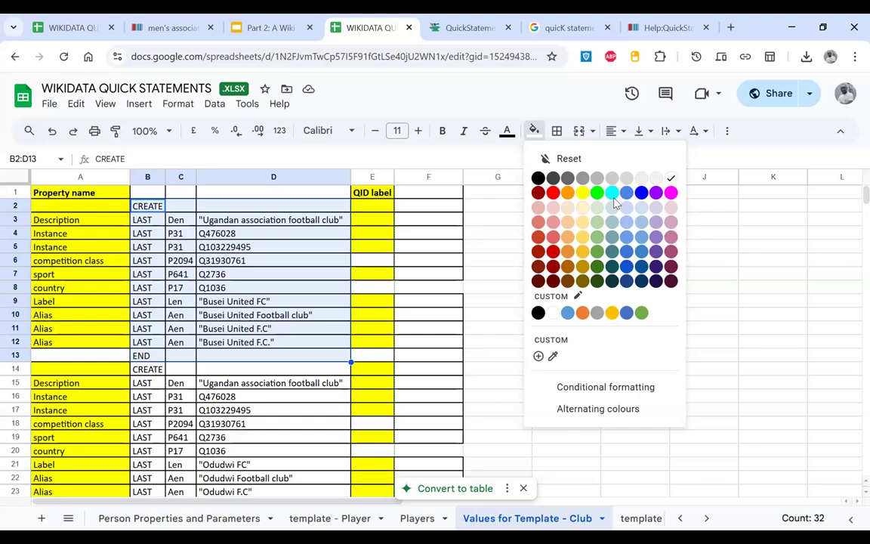
left_click(611, 193)
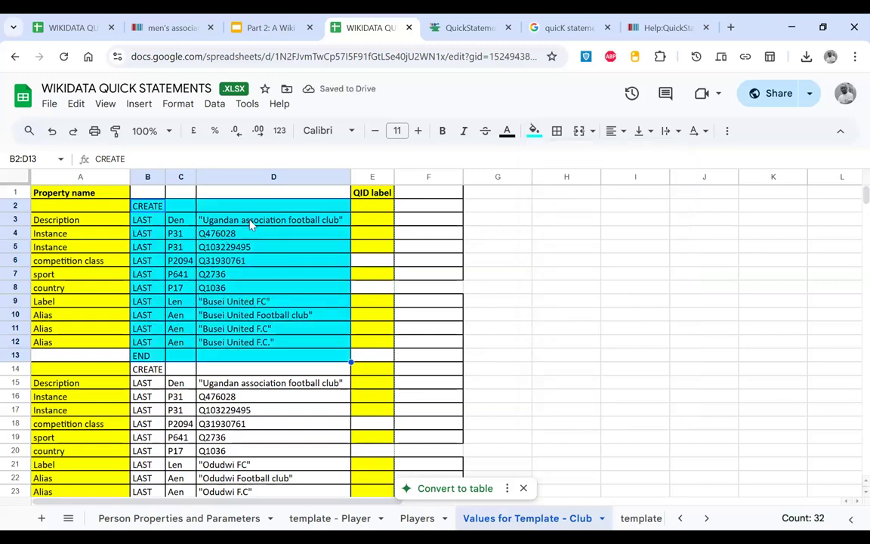
left_click(251, 231)
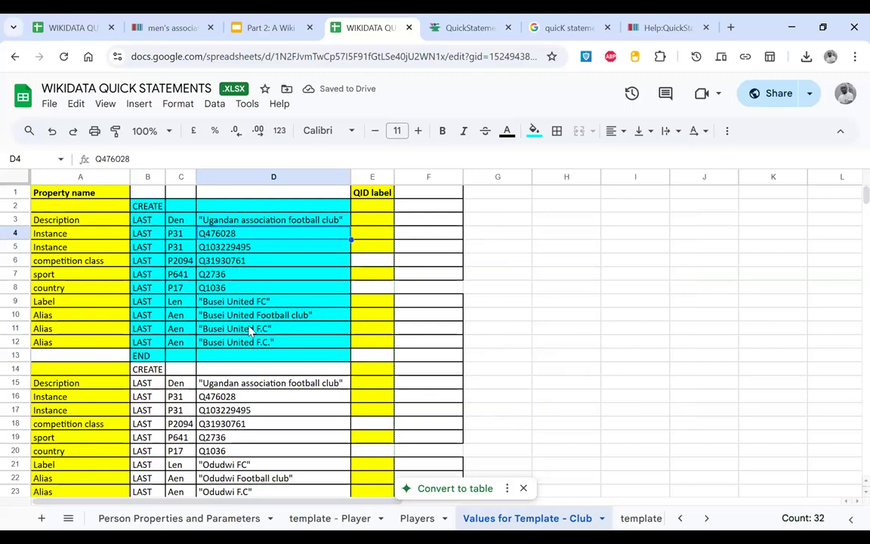
key("Up")
left_click(153, 211)
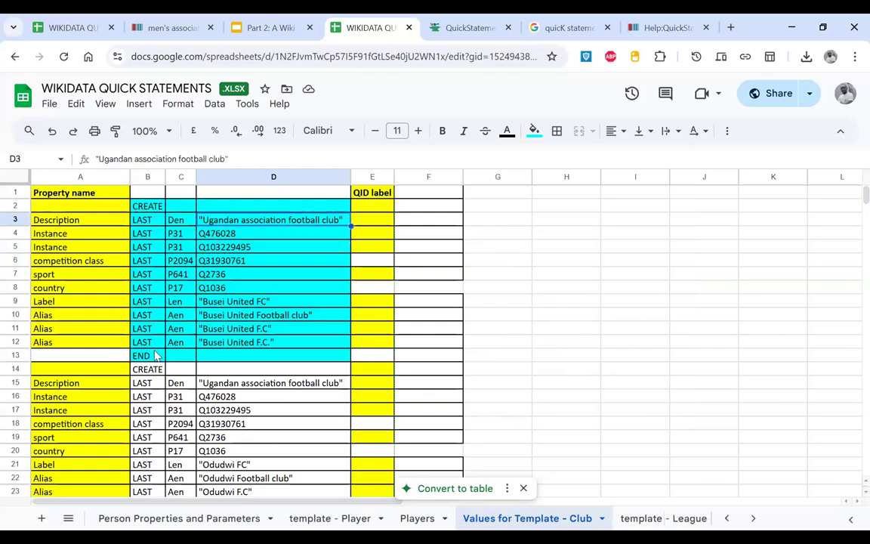
left_click(144, 355)
scroll(151, 302, "down", 4)
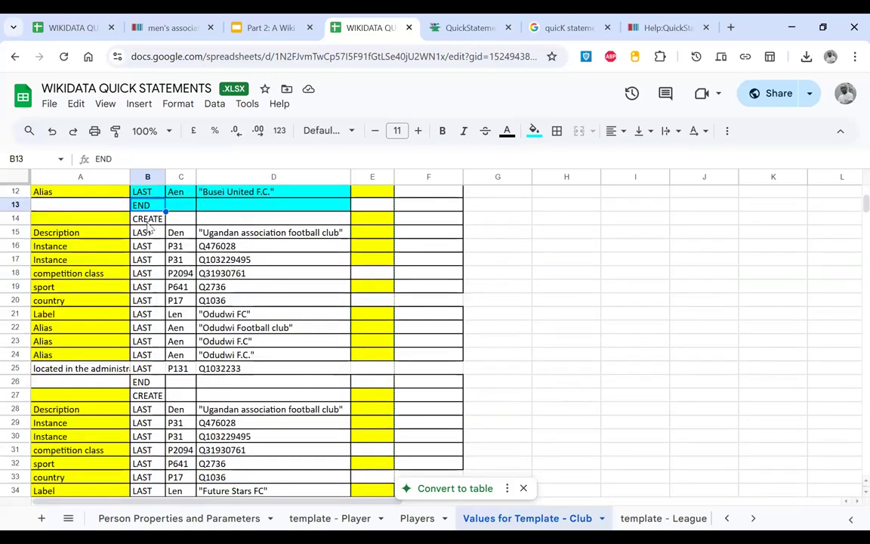
- Fill the Odudwi FC block B14:D25 orange
double_click(142, 219)
key("shift+End")
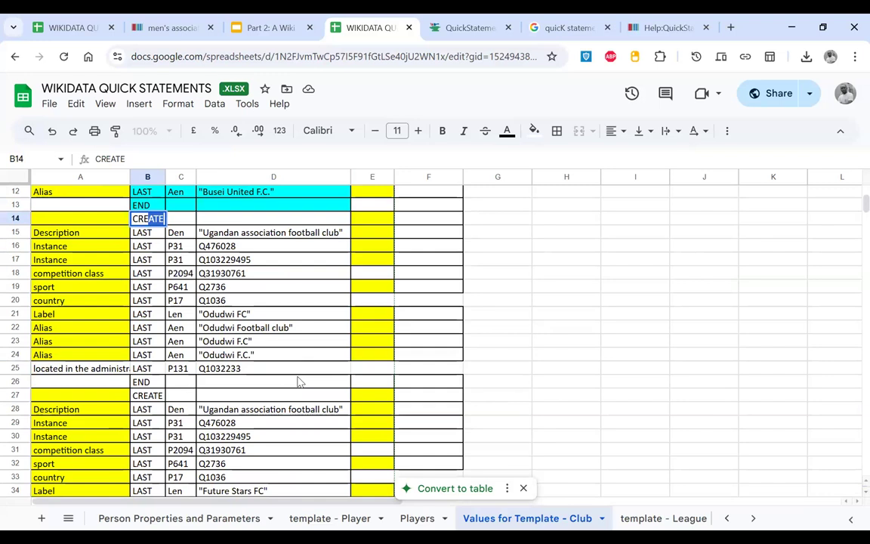
left_click(300, 382)
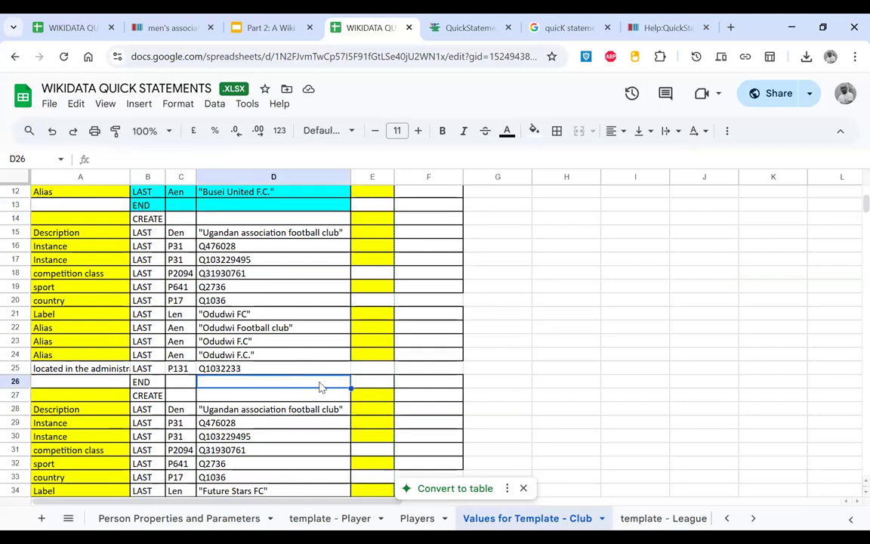
left_click(148, 211, "shift")
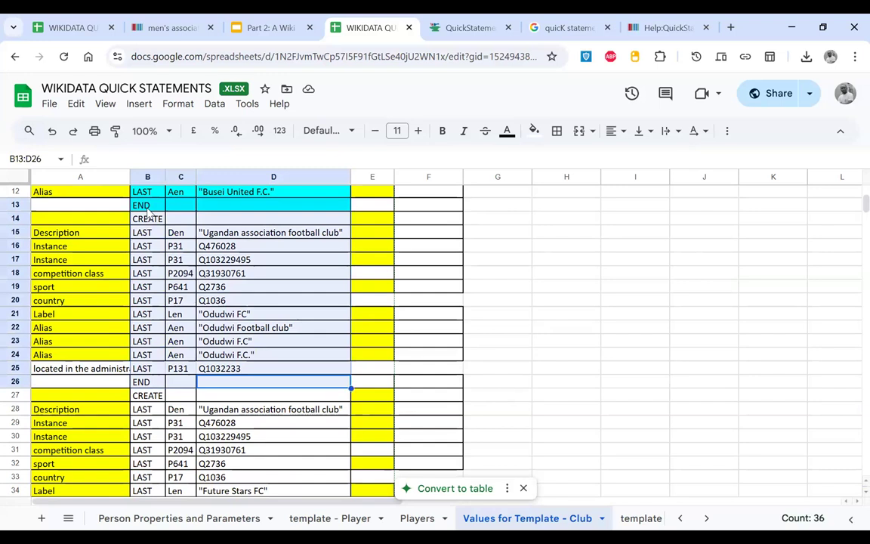
left_click(145, 220)
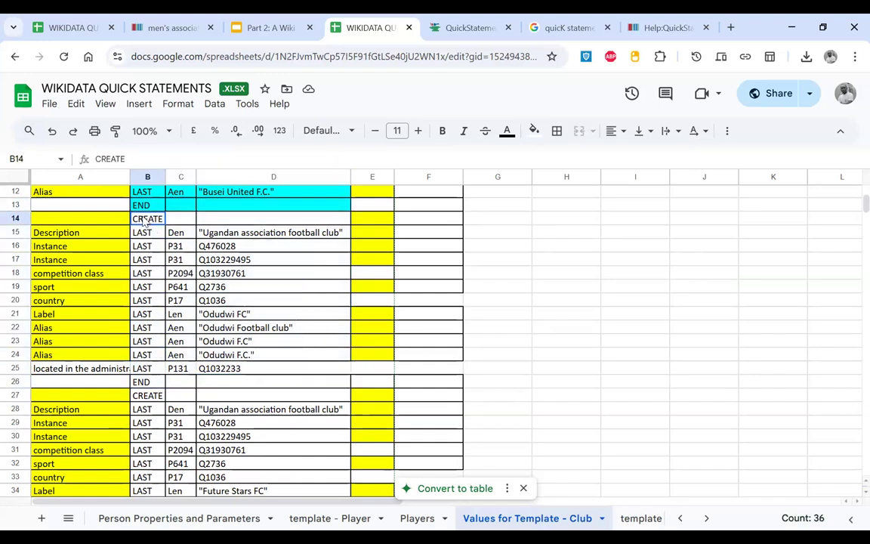
scroll(145, 219, "up", 4)
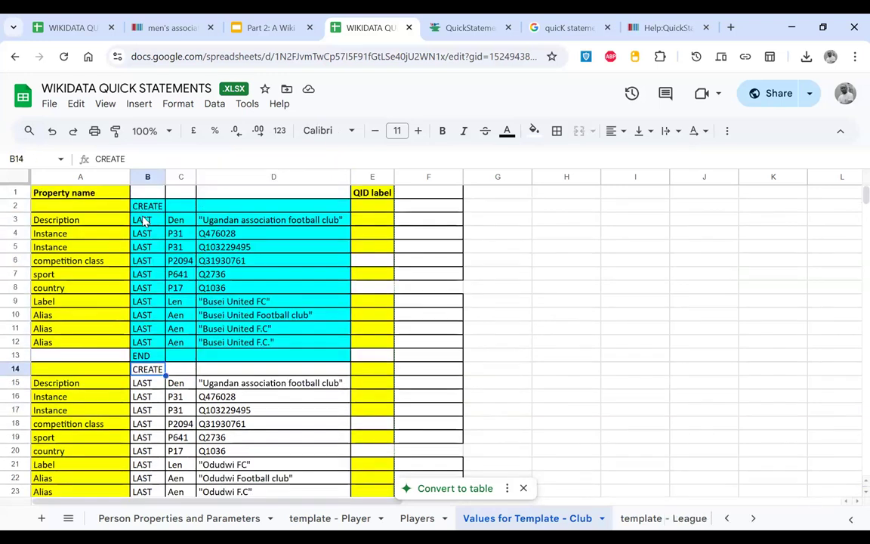
scroll(275, 384, "down", 15)
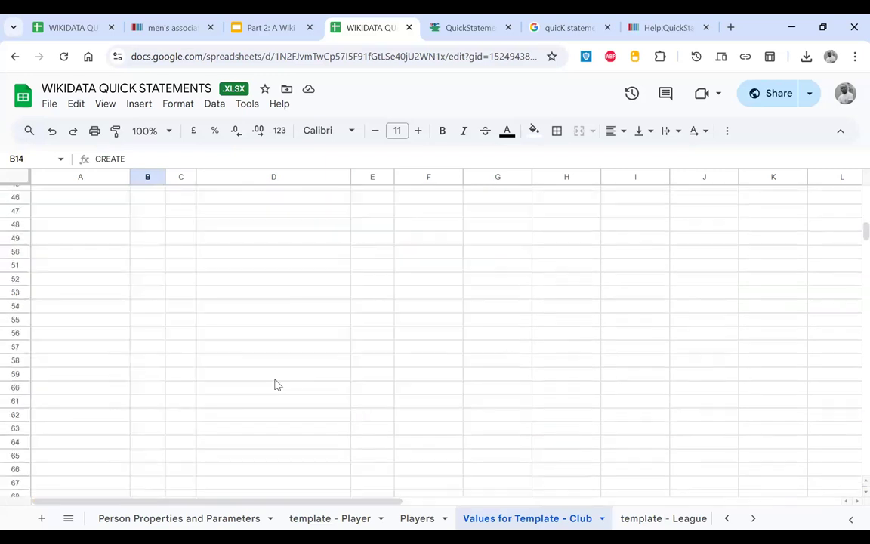
scroll(276, 383, "up", 4)
scroll(255, 340, "up", 9)
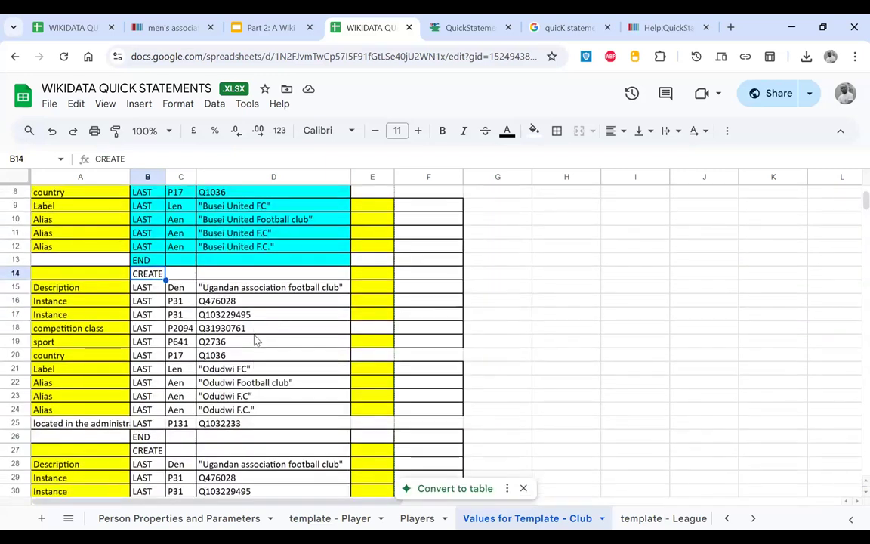
scroll(130, 191, "down", 1)
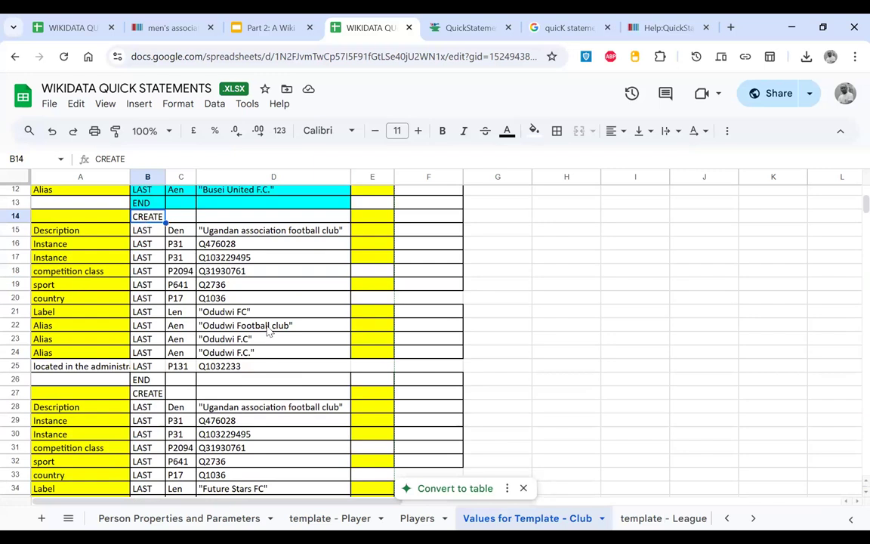
left_click(305, 365, "shift")
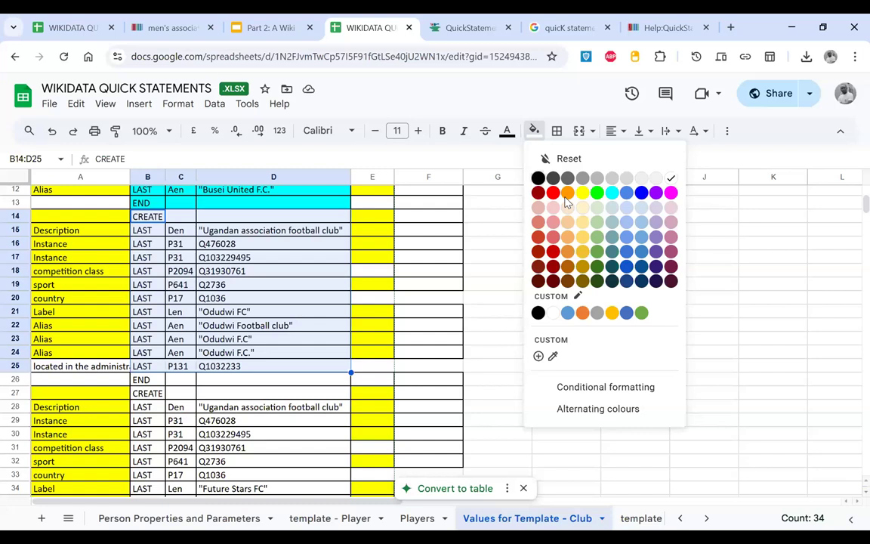
left_click(567, 192)
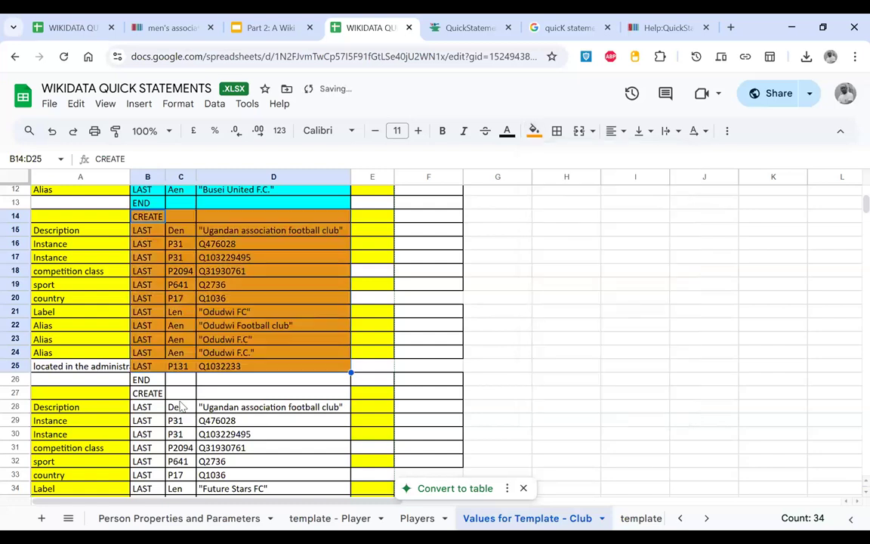
- Fill the Odudwi END row B26:D26 orange as well
scroll(149, 264, "down", 3)
left_click(148, 252)
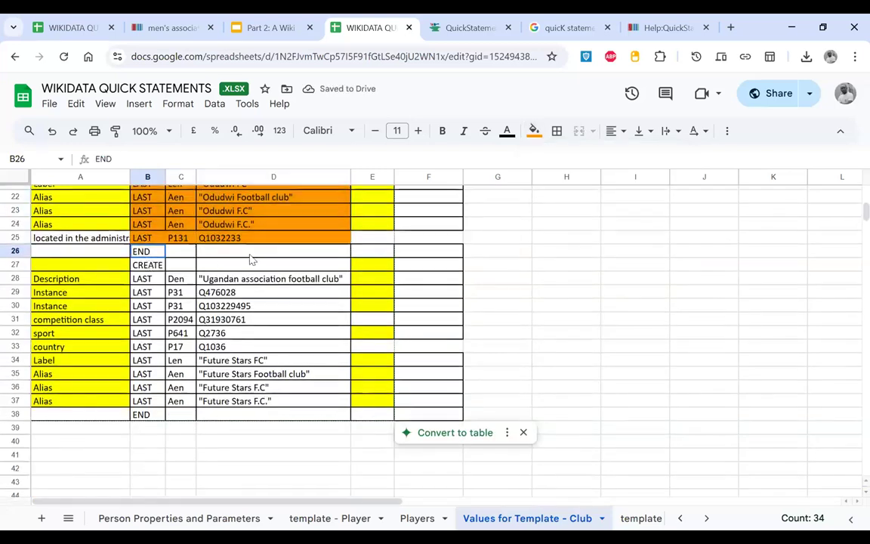
left_click(279, 252, "shift")
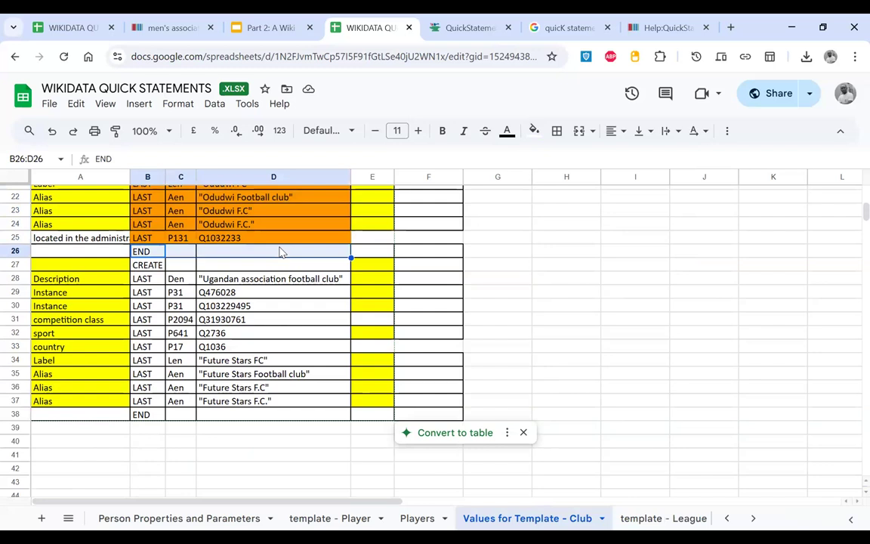
left_click(534, 132)
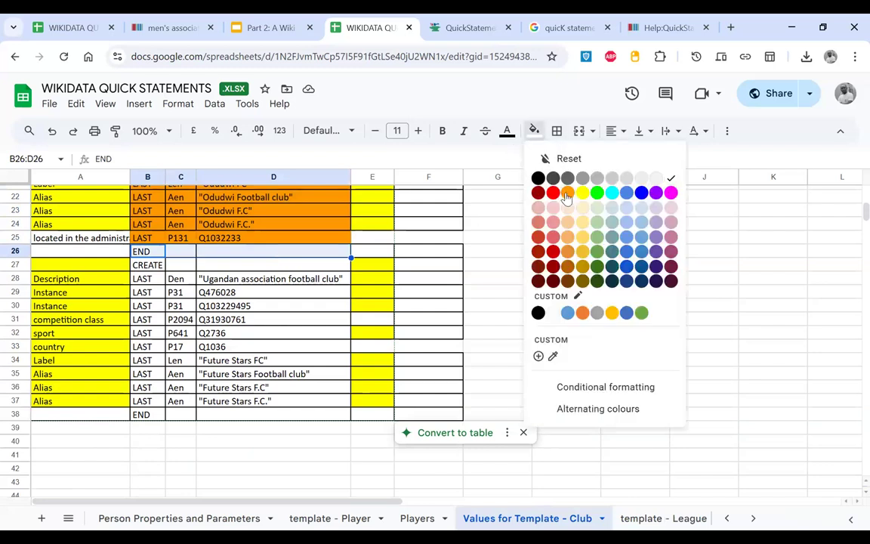
left_click(568, 192)
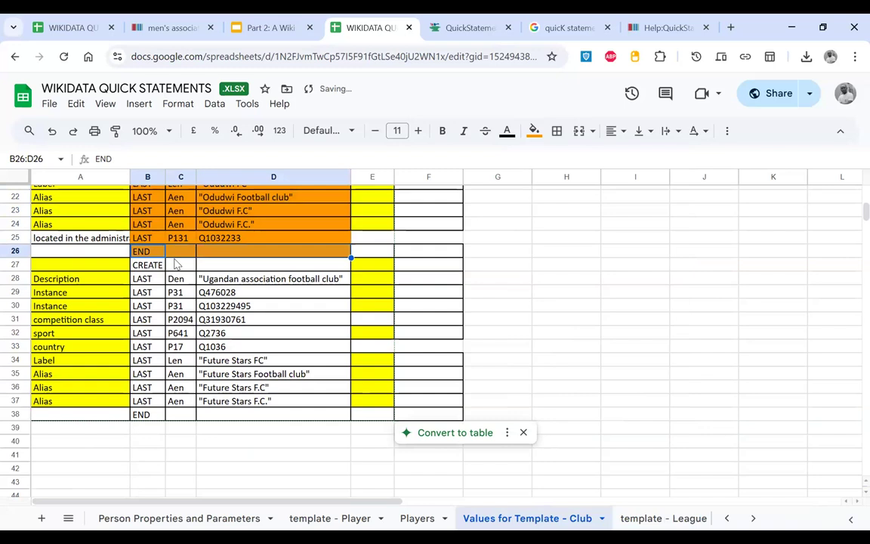
- Fill the Future Stars FC block from row 27 to 38 blue
left_click_drag(147, 265, 282, 418)
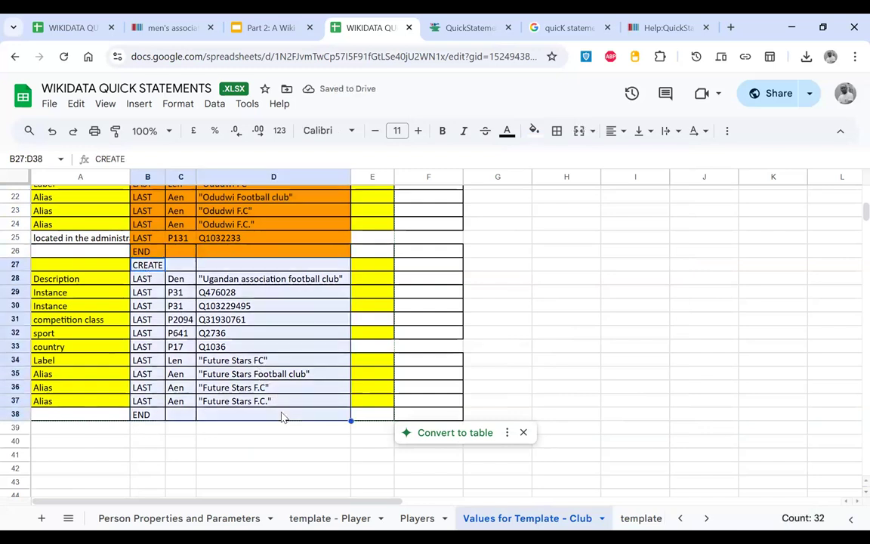
left_click(534, 131)
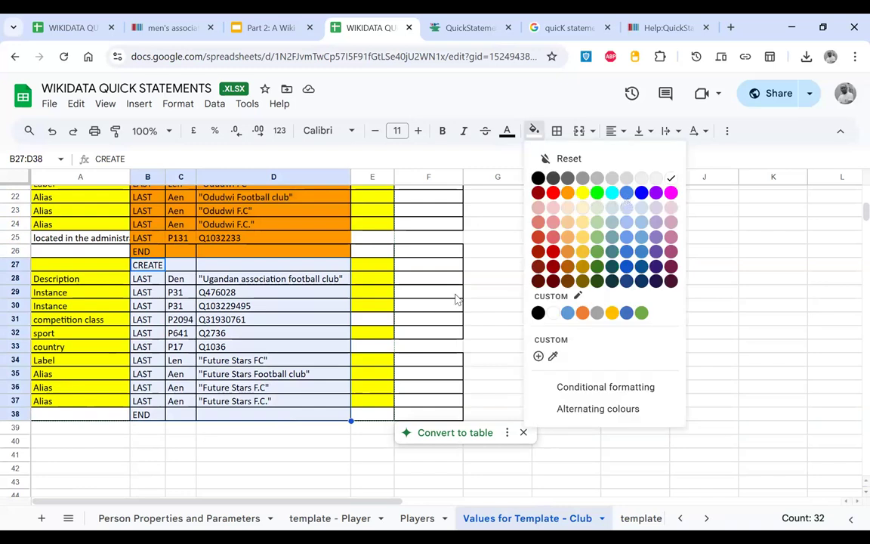
left_click(626, 195)
- Select all three club blocks, B2:D37, and copy them
scroll(289, 322, "up", 1)
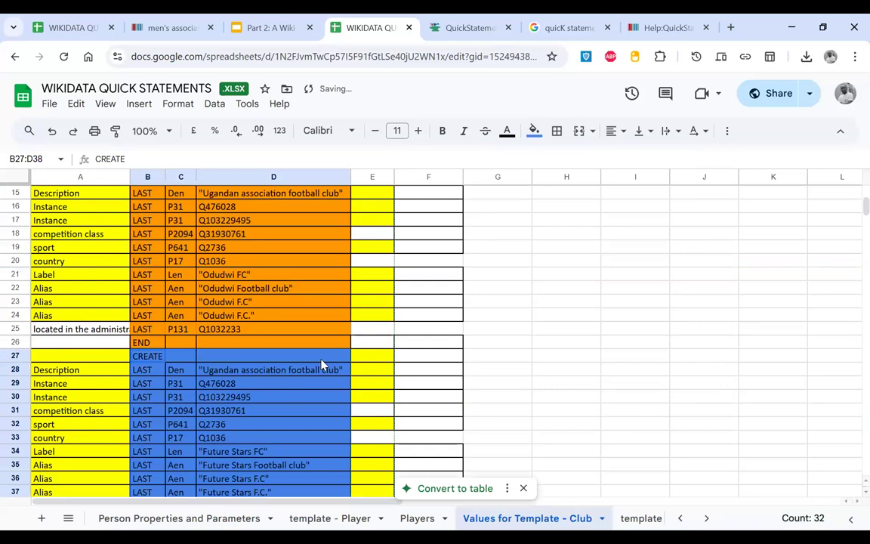
scroll(323, 365, "up", 3)
left_click(152, 210)
left_click_drag(275, 416, 294, 462)
key("ctrl+c")
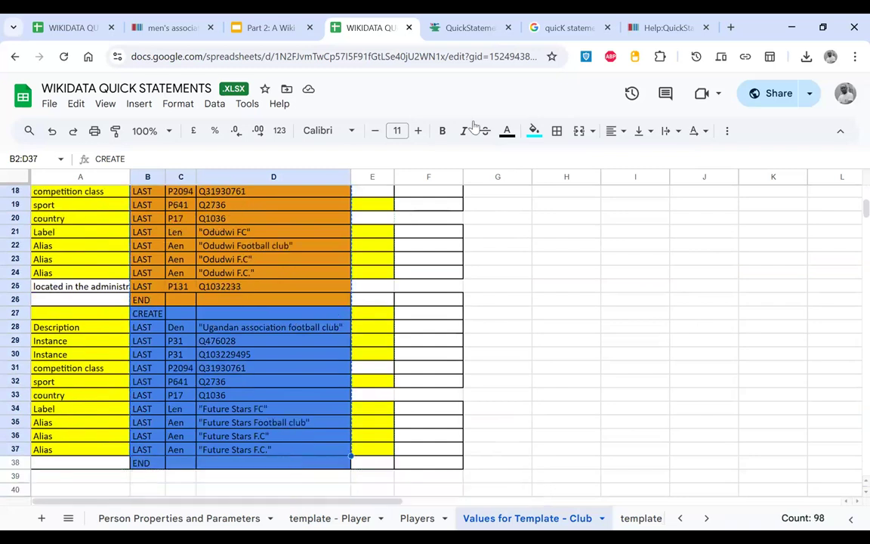
- Paste the copied club commands into a new QuickStatements batch and import them
left_click(444, 30)
left_click(101, 208)
left_click(134, 185)
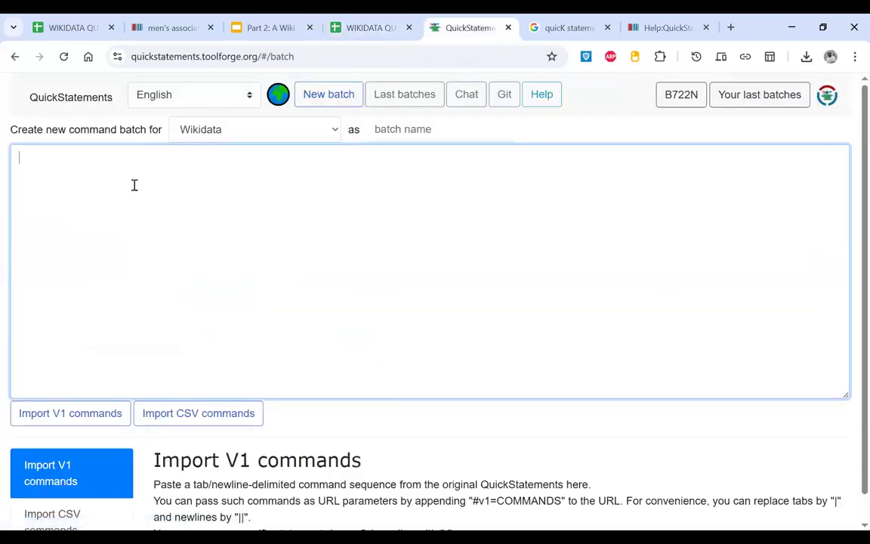
key("ctrl+v")
scroll(135, 185, "up", 5)
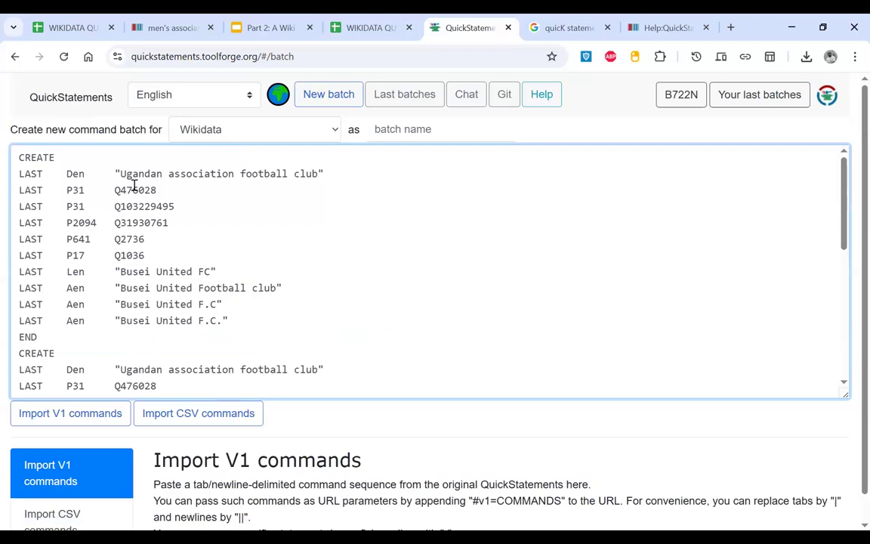
left_click(94, 413)
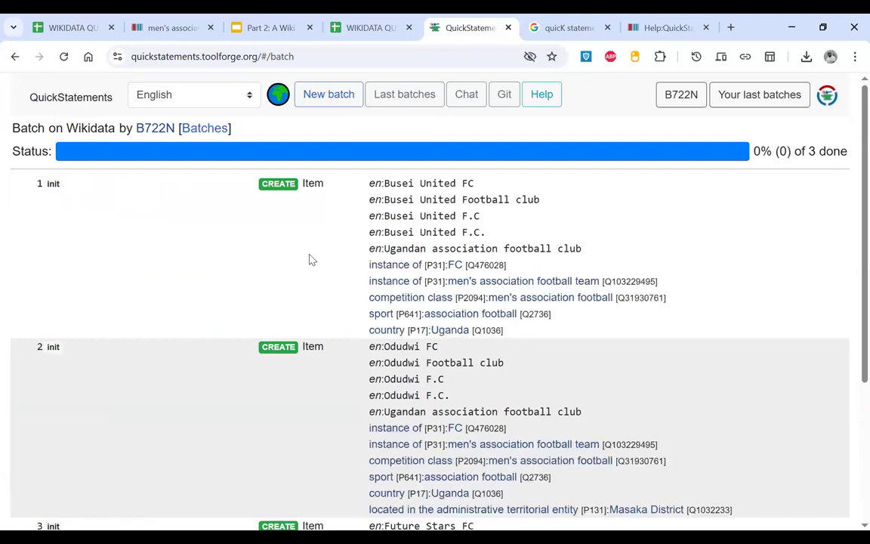
- Review the Busei United FC label, name lines and Ugandan football club description in the batch
scroll(128, 274, "down", 3)
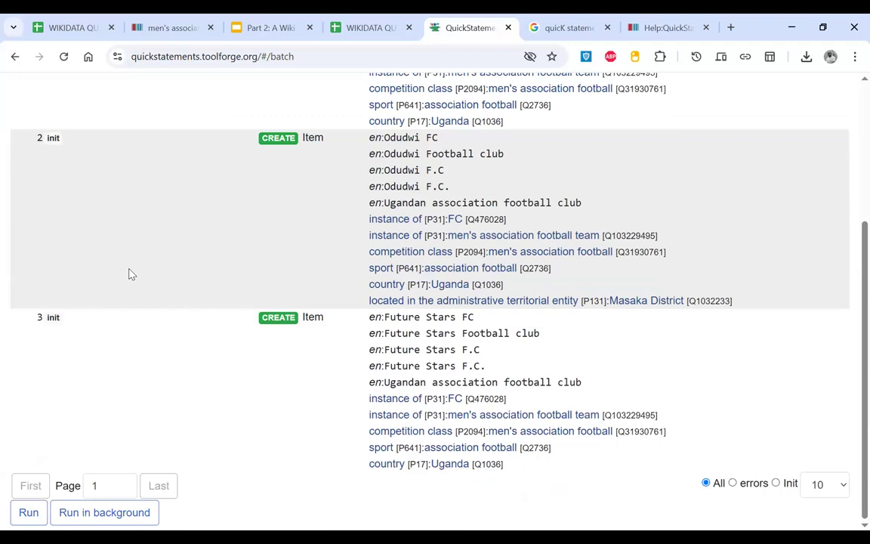
scroll(129, 274, "up", 3)
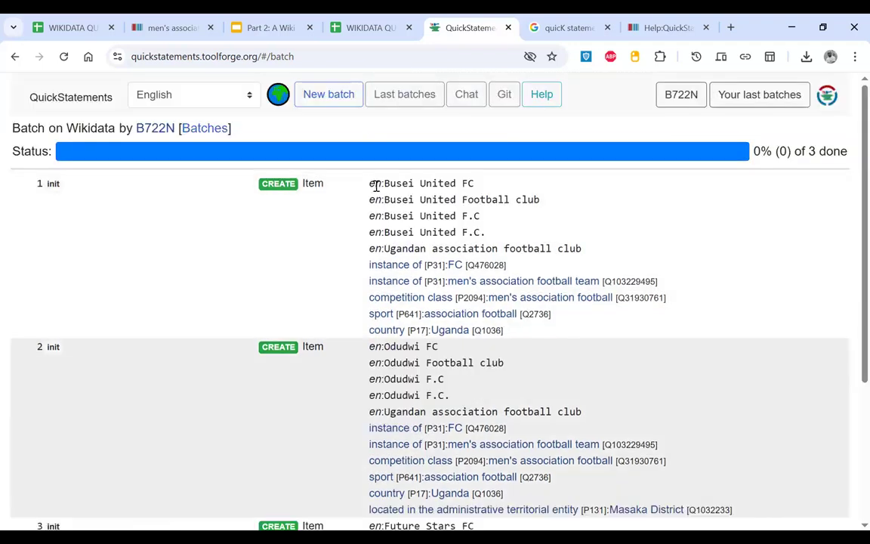
left_click_drag(375, 185, 494, 188)
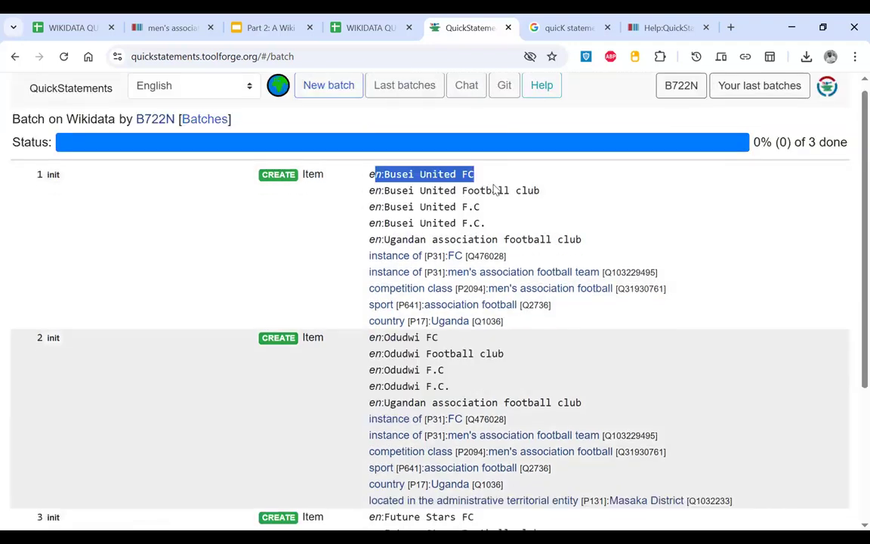
scroll(495, 189, "down", 1)
scroll(446, 186, "down", 1)
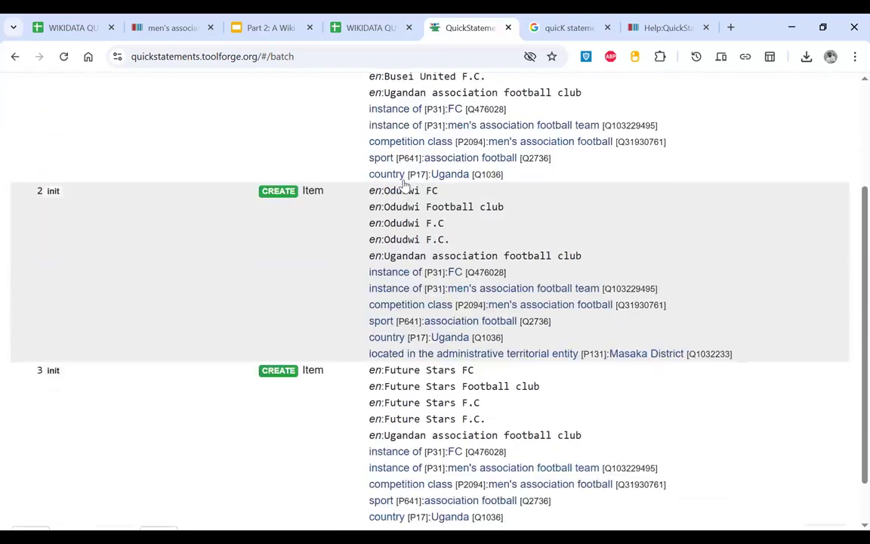
scroll(388, 194, "down", 1)
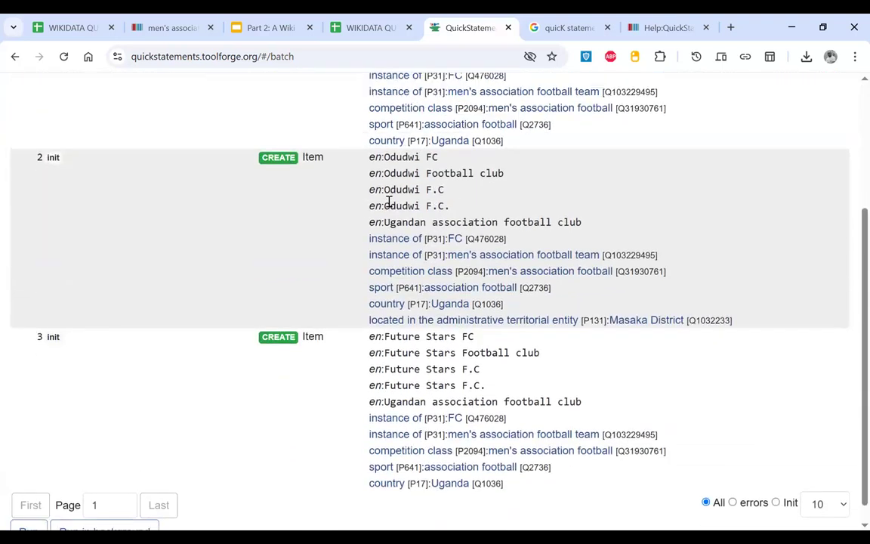
scroll(388, 199, "up", 2)
scroll(393, 166, "down", 1)
left_click_drag(368, 82, 365, 110)
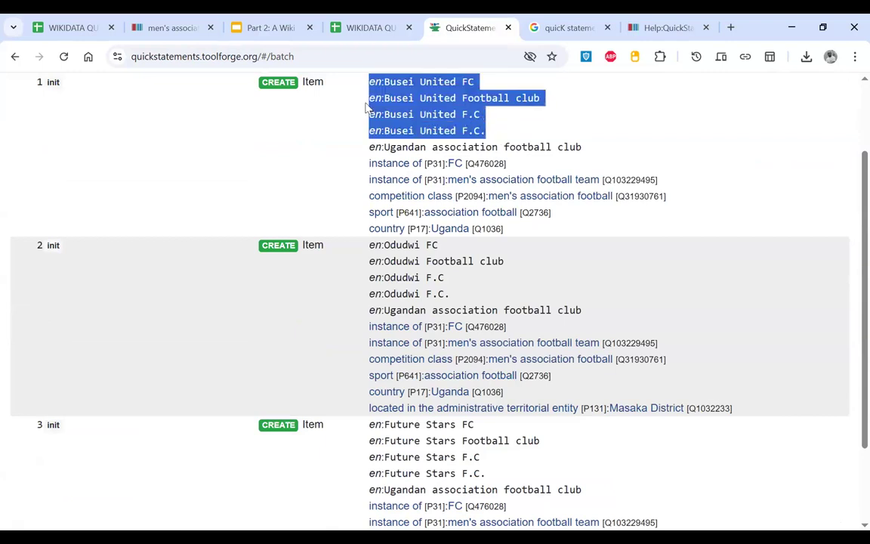
left_click_drag(370, 148, 583, 149)
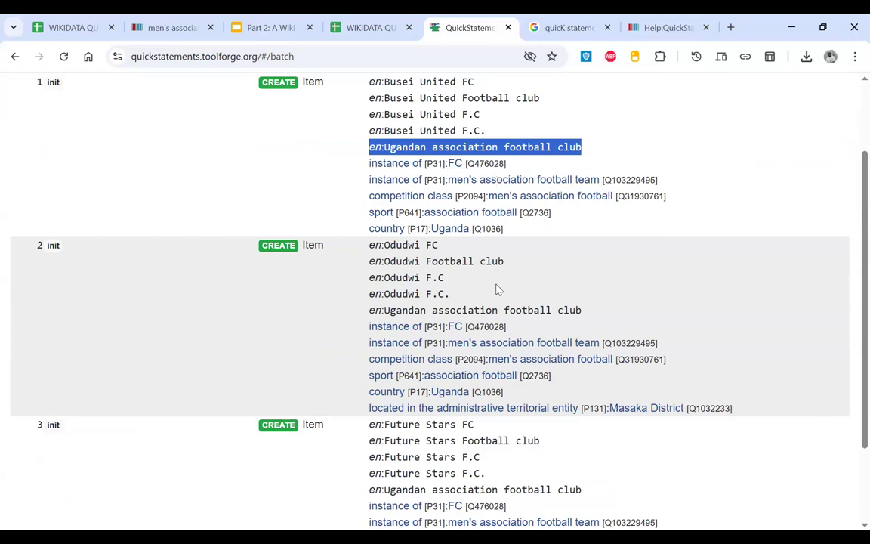
scroll(498, 289, "down", 2)
scroll(497, 284, "up", 4)
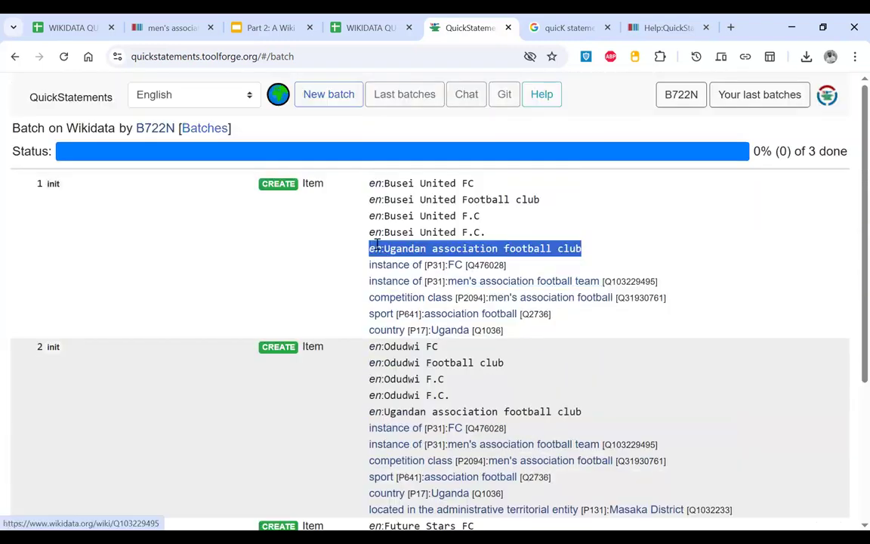
scroll(296, 270, "down", 4)
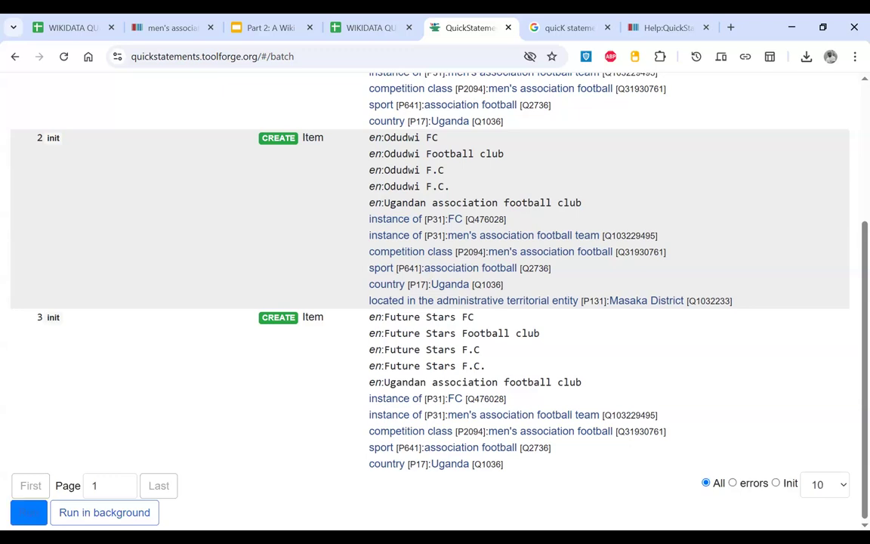
scroll(256, 117, "up", 5)
- Present slide 42 of the Part 2 training slides full screen, then return to the quick statements search results
left_click(367, 23)
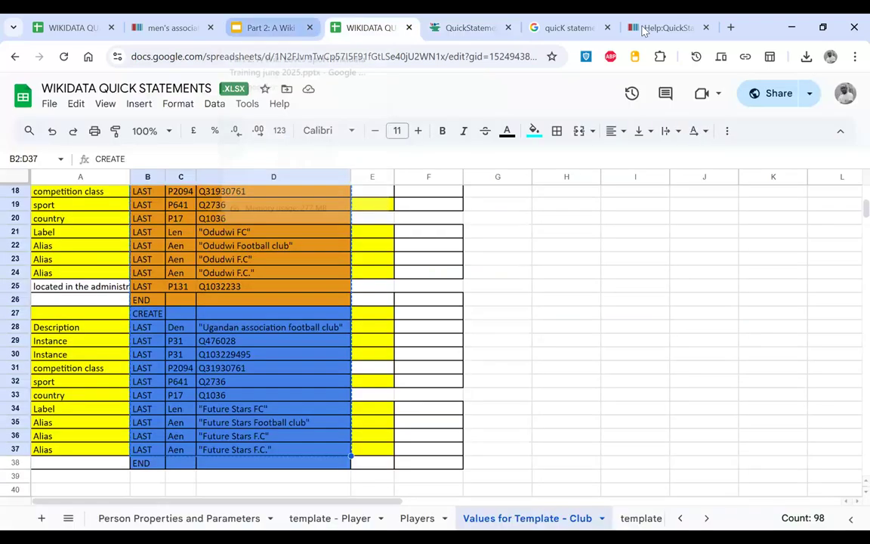
left_click(644, 30)
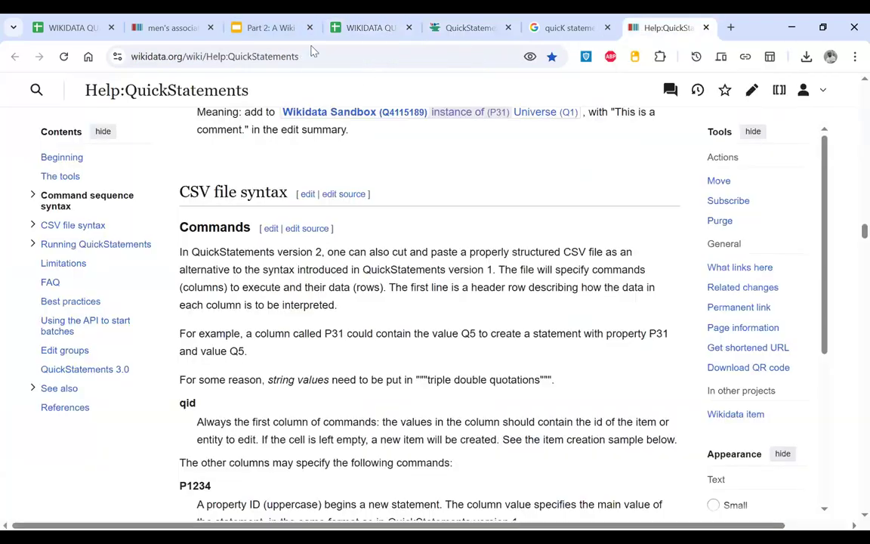
left_click(259, 30)
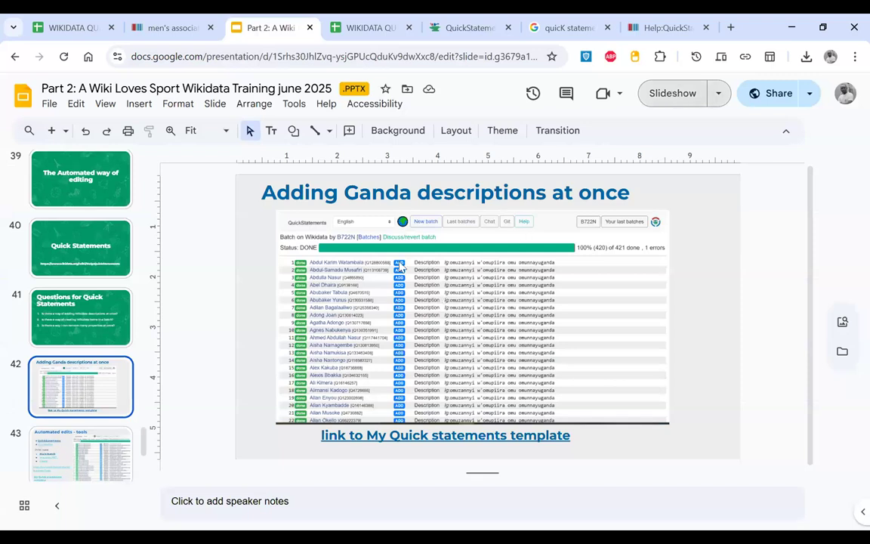
key("ctrl+F5")
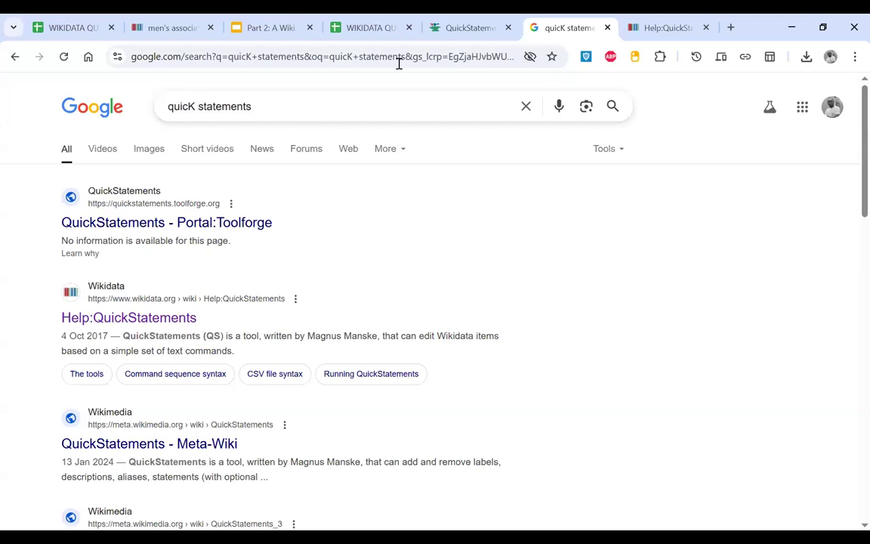
left_click(398, 64)
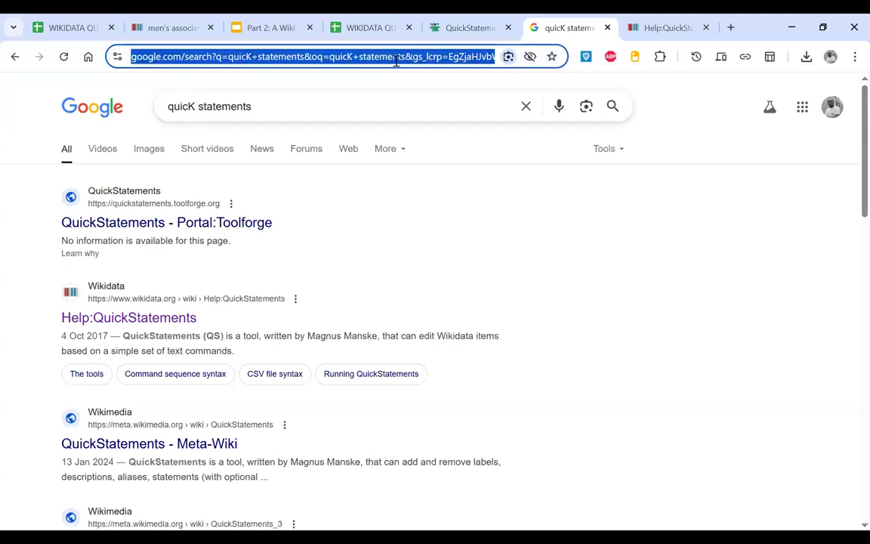
- Search Google for Wiki Loves Sport 2025 in Uganda
type("q")
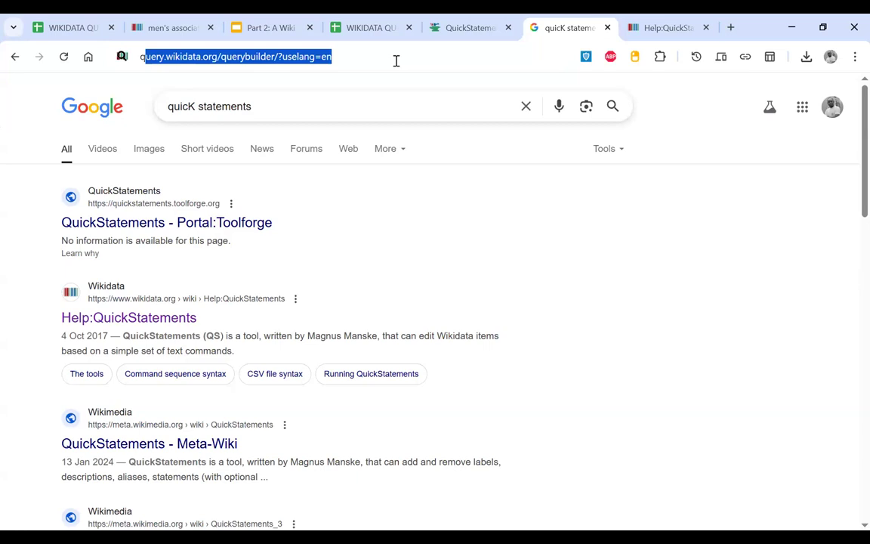
type("w")
key("BackSpace")
key("BackSpace")
type("Wik")
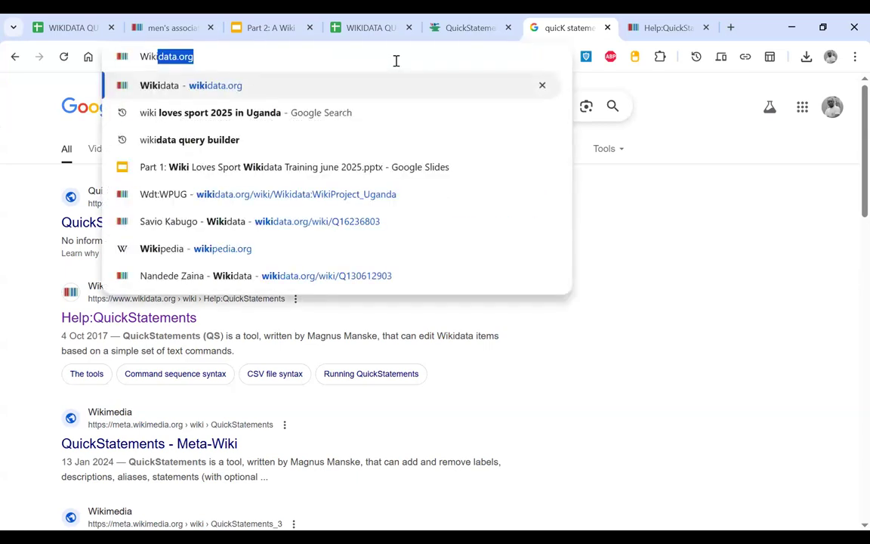
type("i loves")
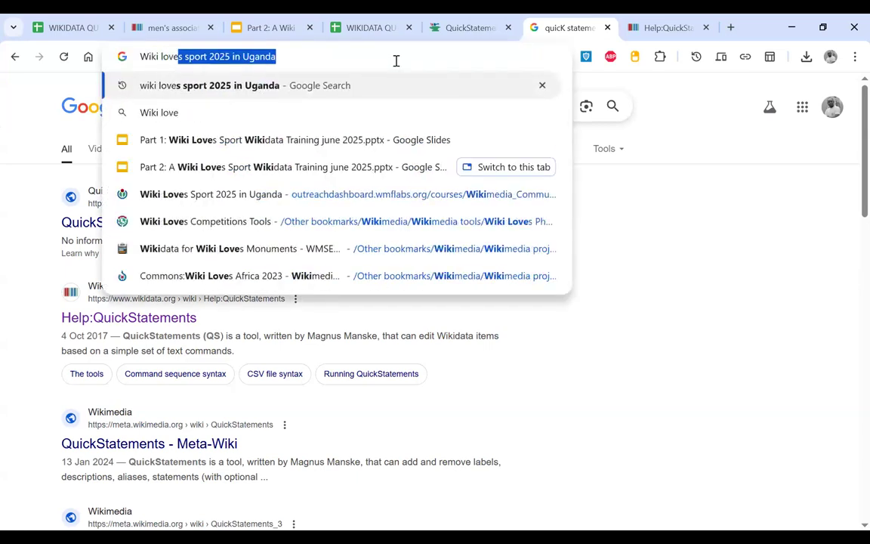
key("Return")
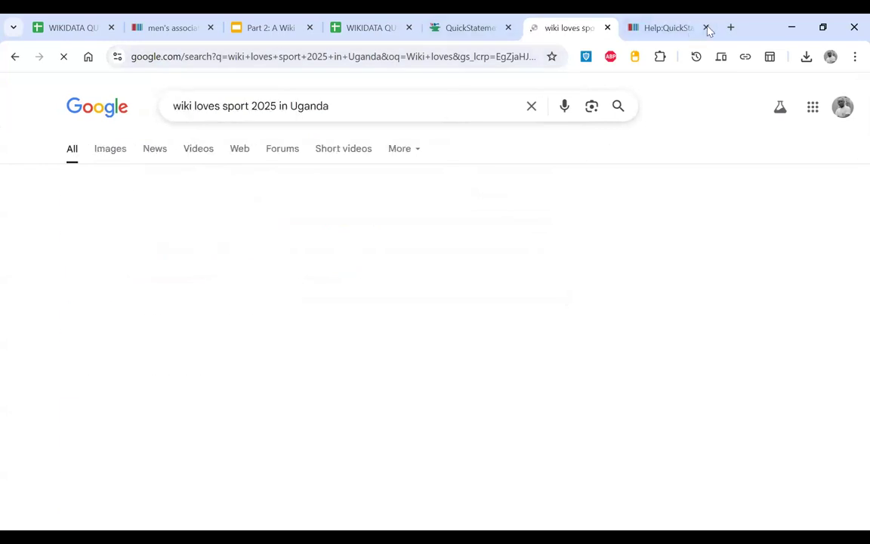
- Close Help:QuickStatements, open the campaign's Outreach Dashboard page, and open its Meta-Wiki page in a new tab
left_click(707, 28)
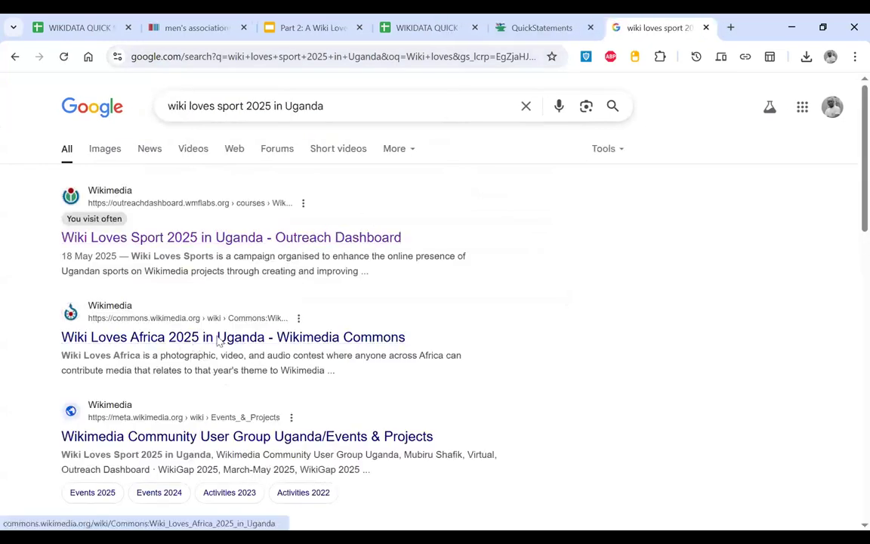
left_click(272, 241)
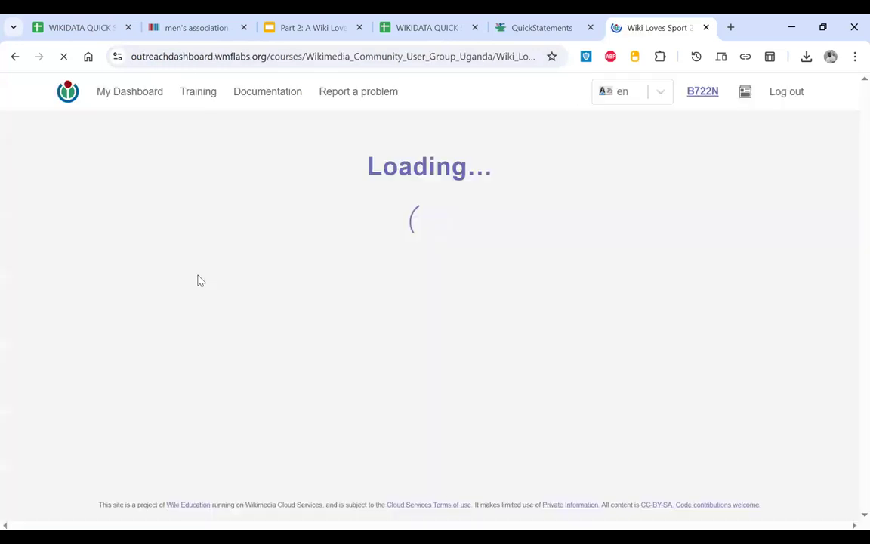
scroll(187, 336, "down", 3)
scroll(187, 336, "down", 10)
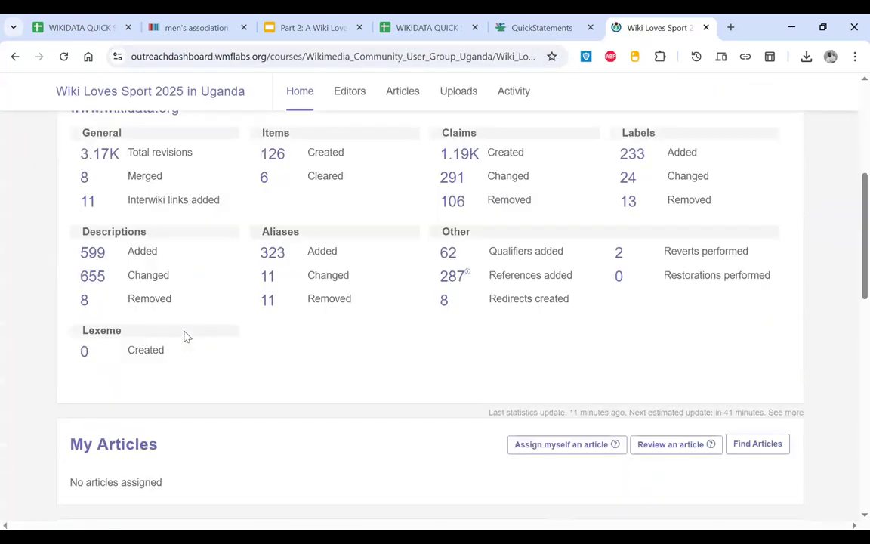
left_click(189, 337)
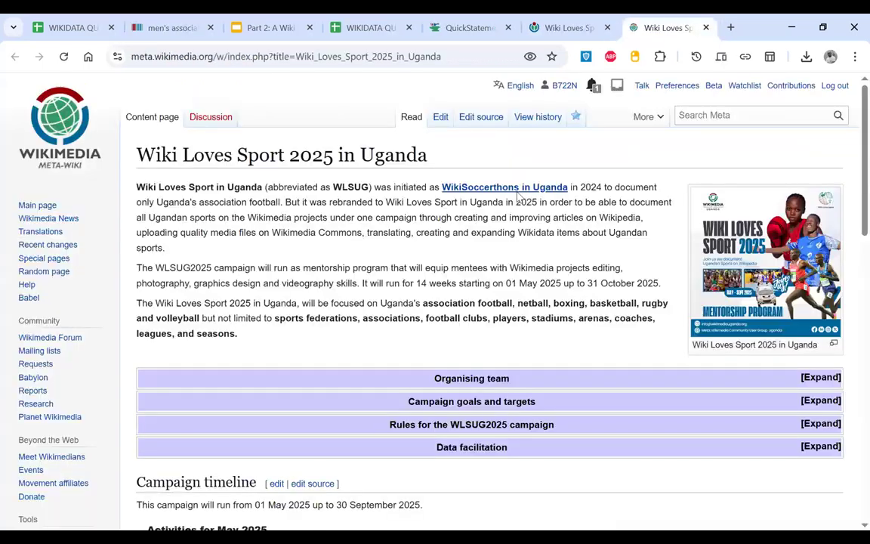
- Expand Netball in Uganda and open the Ugandan netball clubs query in a new tab
scroll(518, 195, "down", 15)
scroll(634, 219, "up", 1)
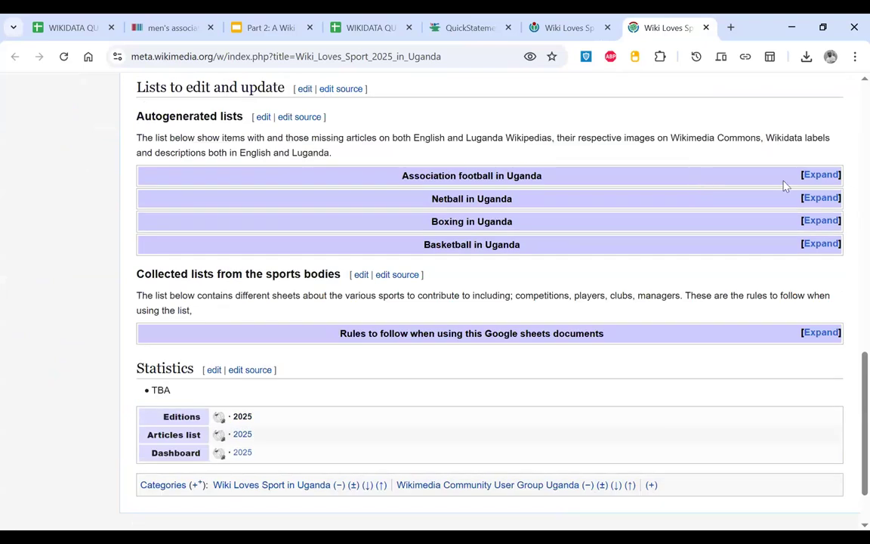
left_click(820, 198)
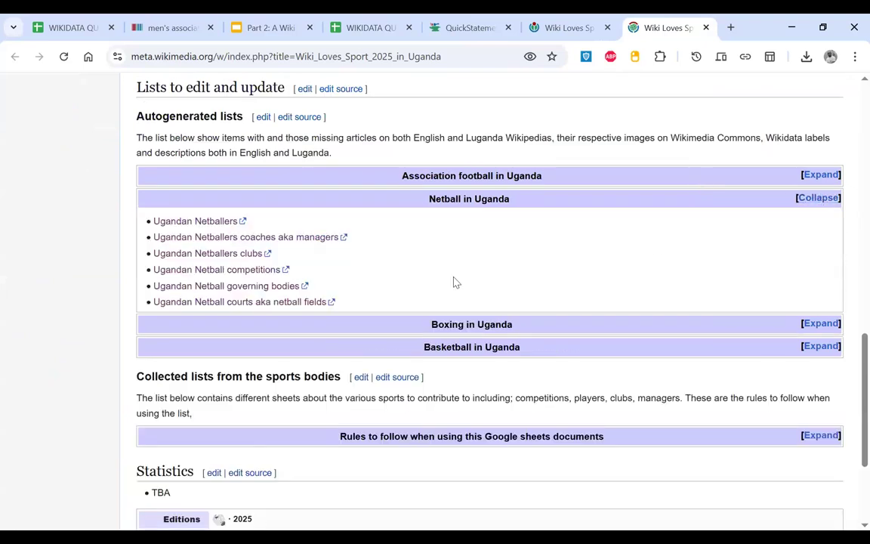
right_click(245, 259)
left_click(304, 274)
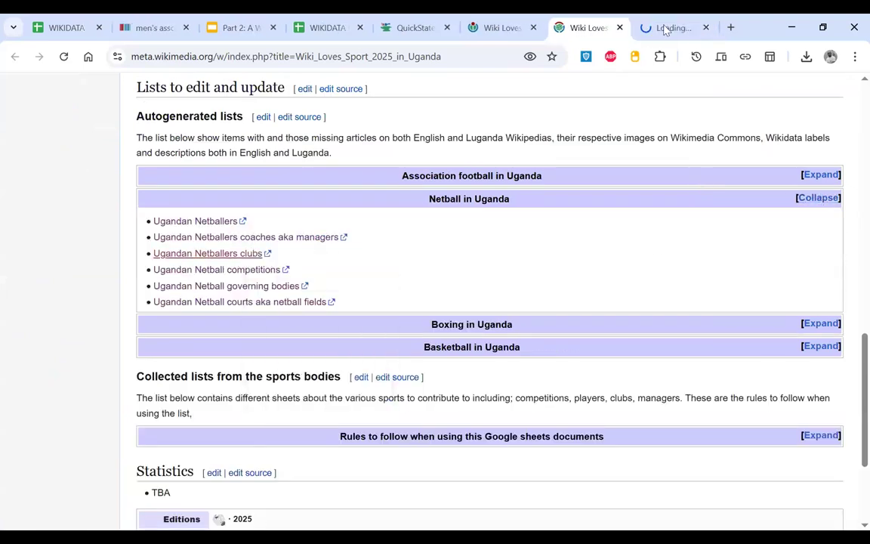
left_click(665, 28)
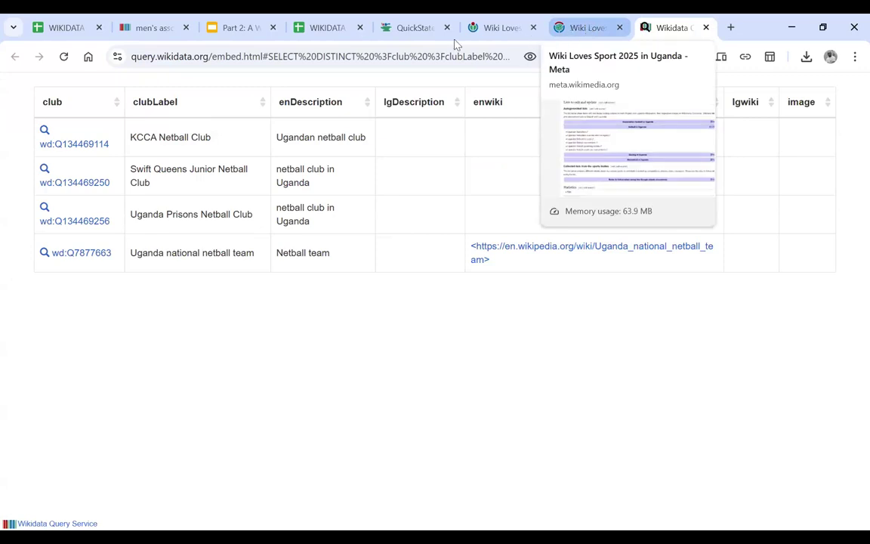
- Open the netball coaches query from the Meta-Wiki page in another new tab
left_click(504, 22)
key("ctrl+Tab")
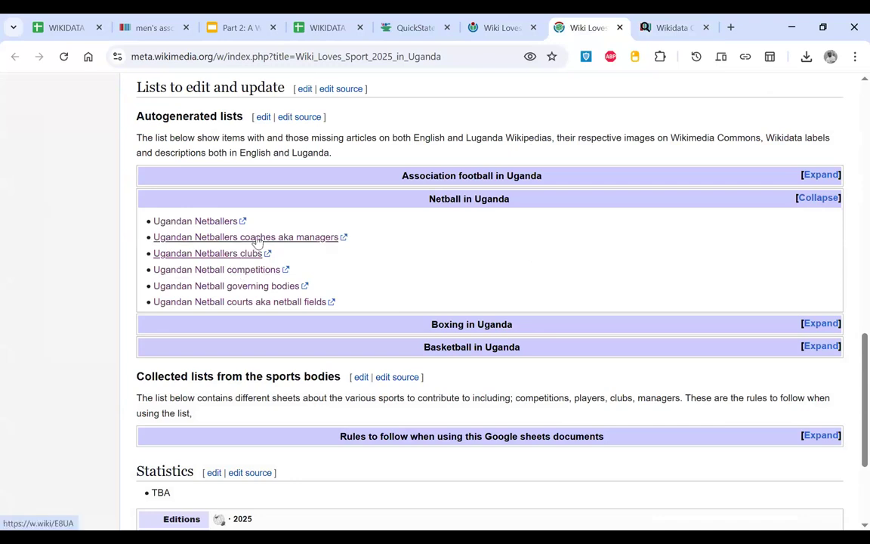
right_click(255, 240)
left_click(307, 255)
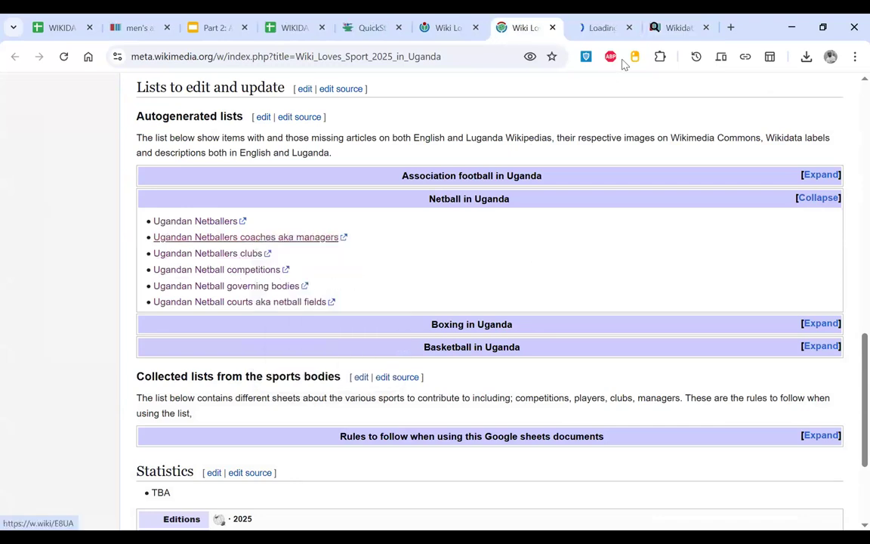
left_click(597, 30)
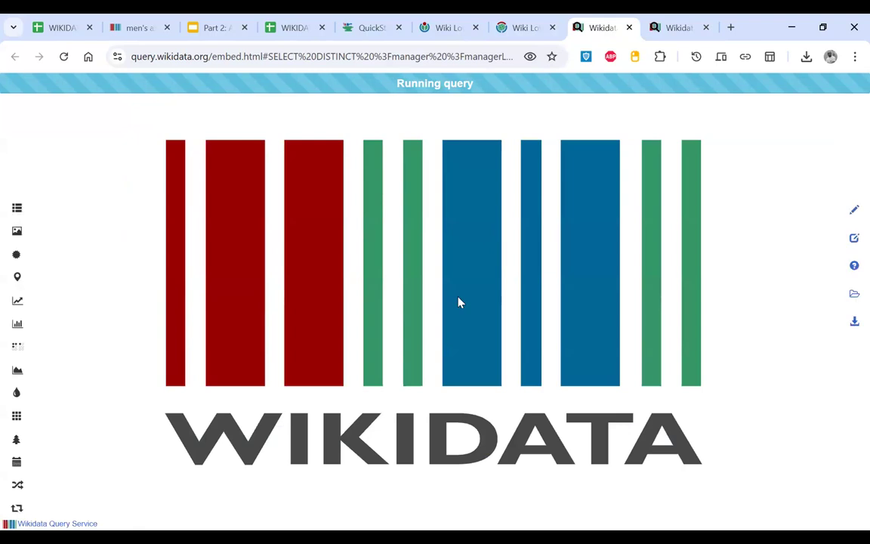
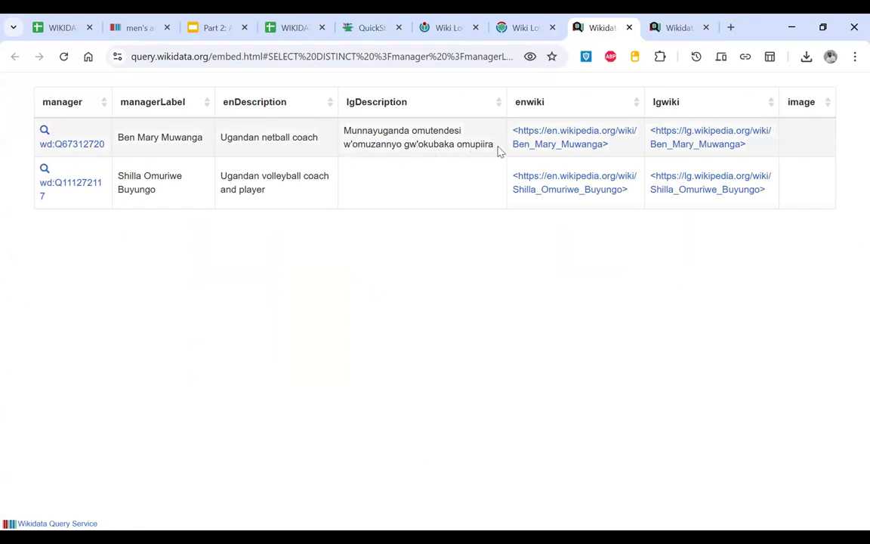
- Review the netball club results, close the duplicate manager results tab, and return to the Wiki Loves Sport 2025 page
left_click(661, 28)
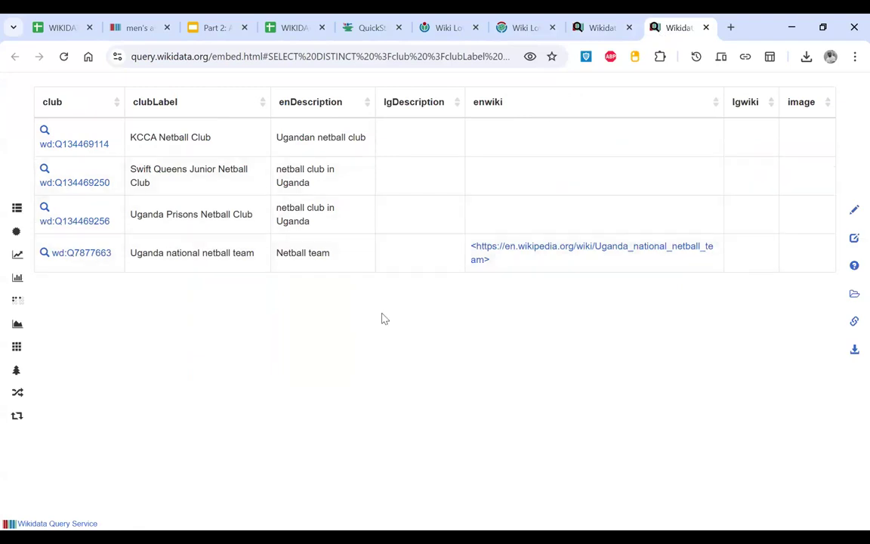
left_click_drag(275, 143, 376, 140)
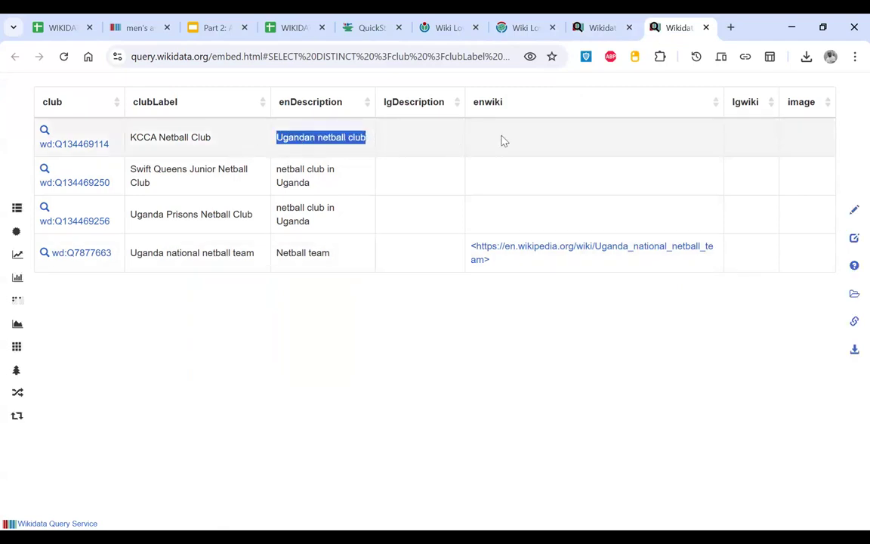
left_click(616, 31)
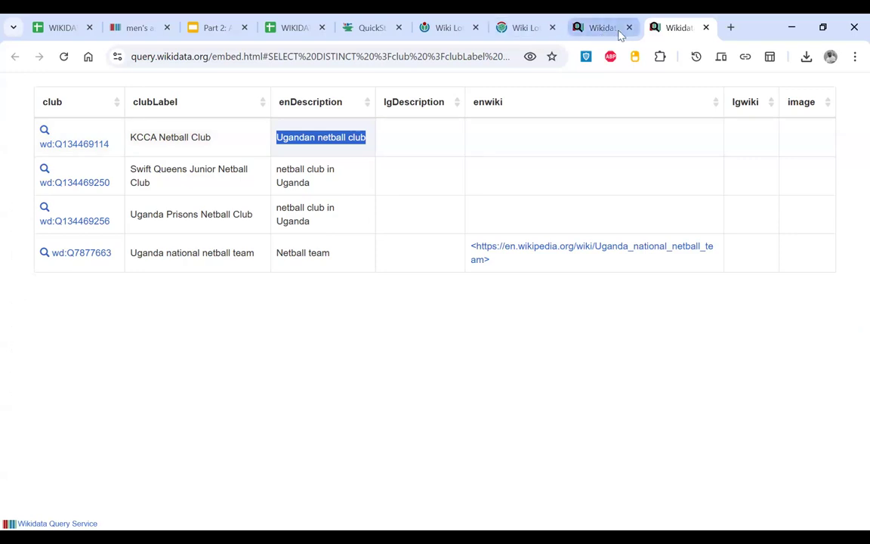
left_click(629, 28)
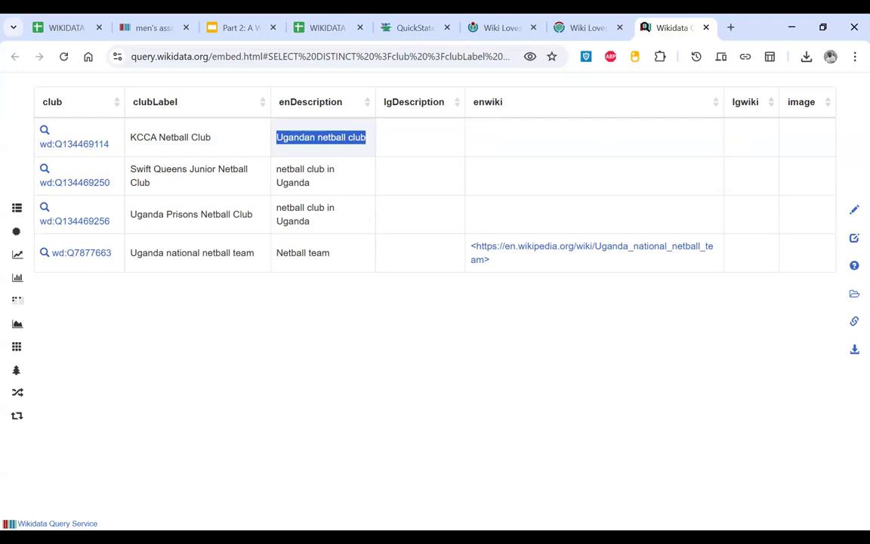
key("alt+Tab")
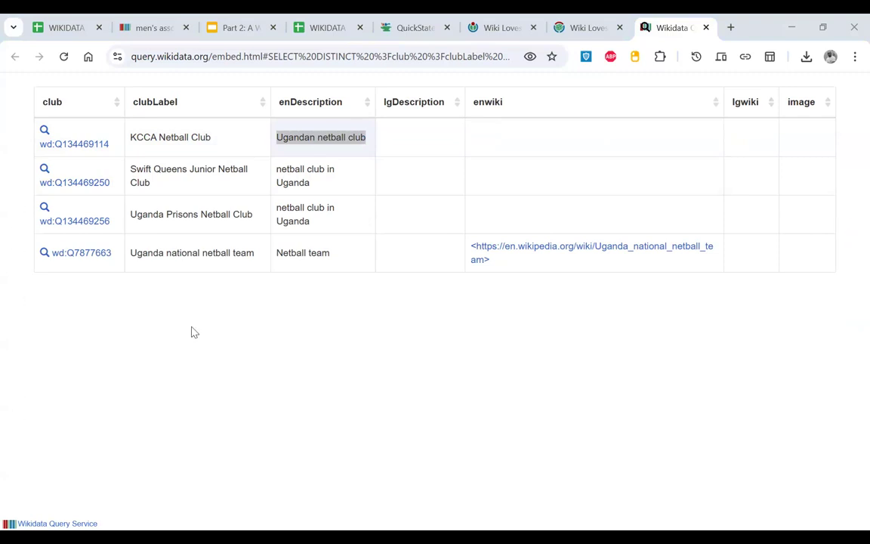
left_click(565, 30)
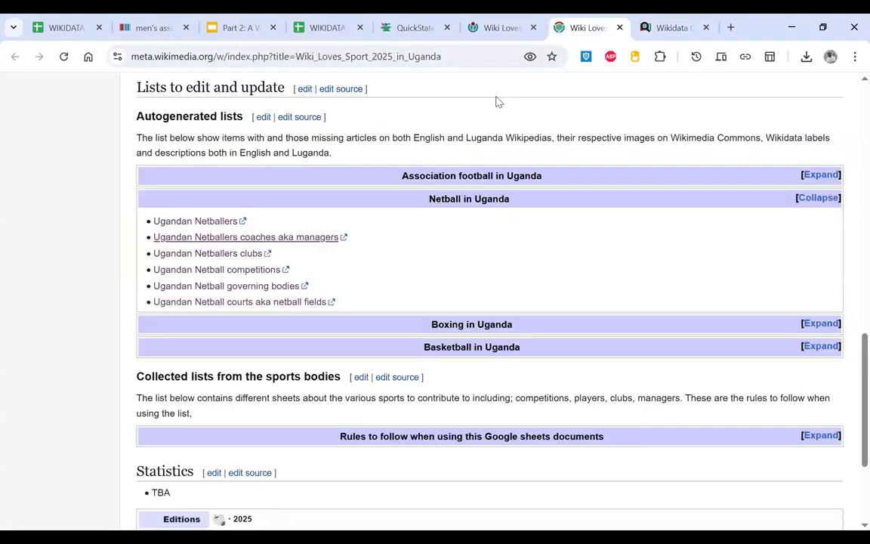
- Open the Ugandan Netballers query and scroll through the netball player results
left_click(198, 221)
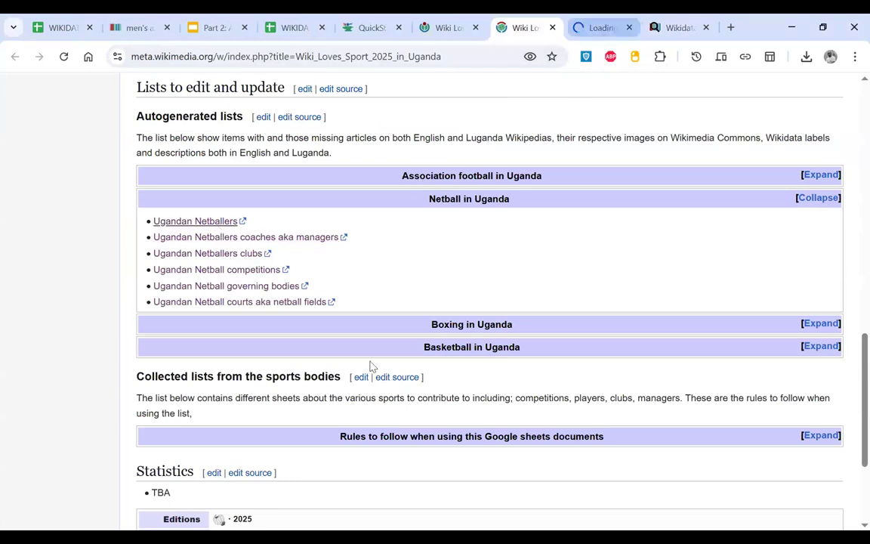
left_click(602, 30)
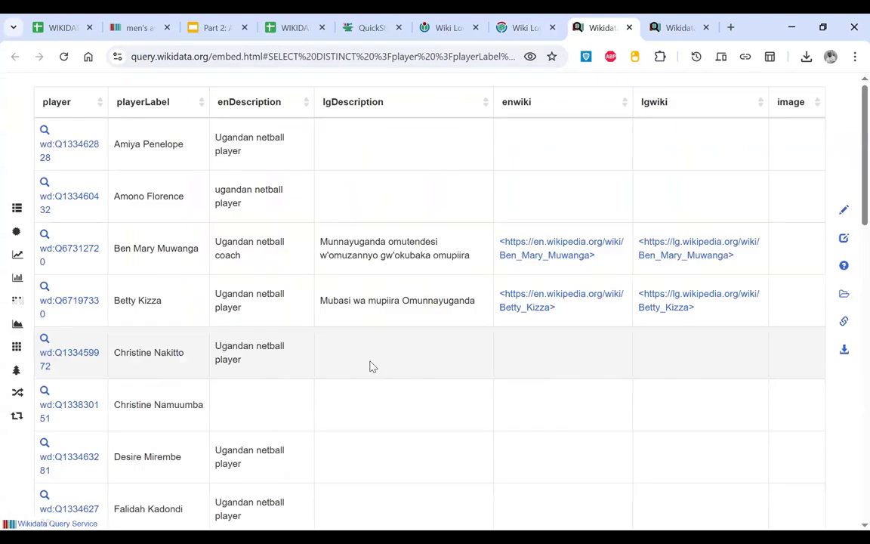
scroll(373, 151, "down", 7)
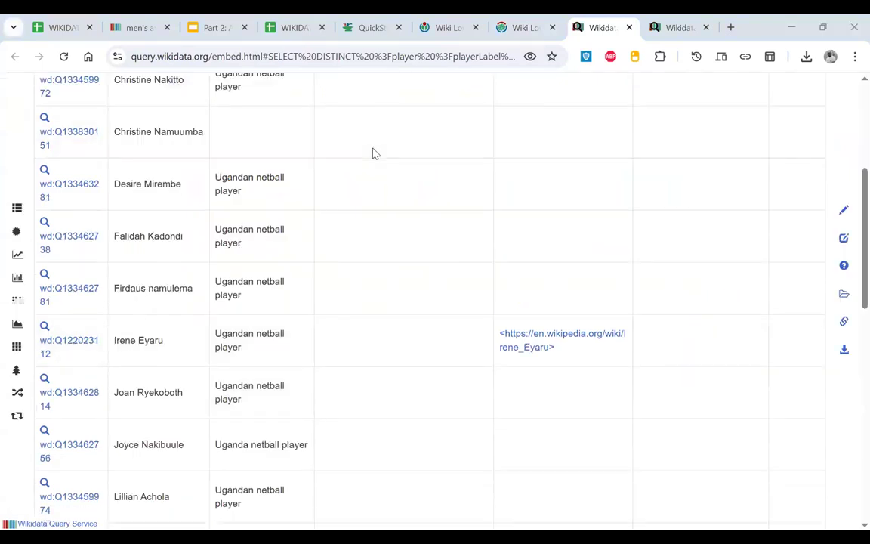
scroll(373, 154, "down", 5)
scroll(375, 149, "up", 12)
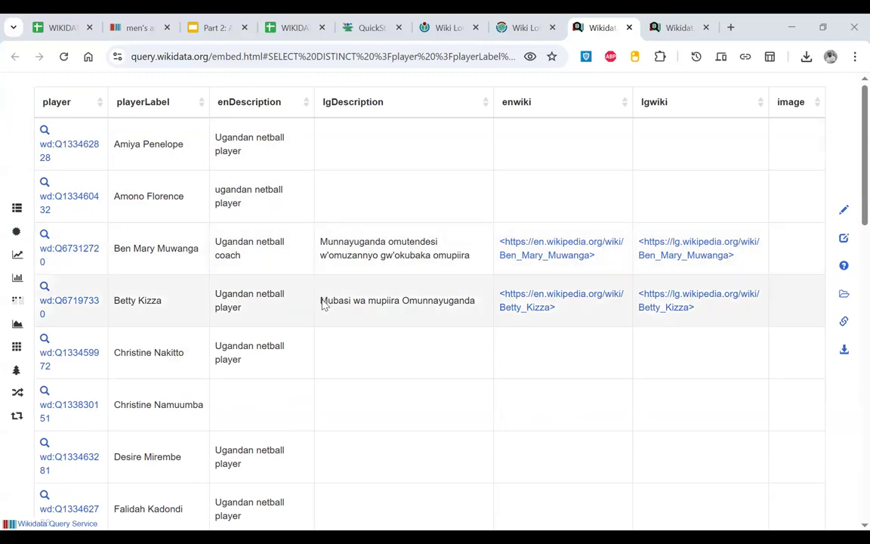
- From Meta-Wiki, open the Ugandan Netball governing bodies query in a new tab and view its results
left_click(665, 29)
left_click(528, 23)
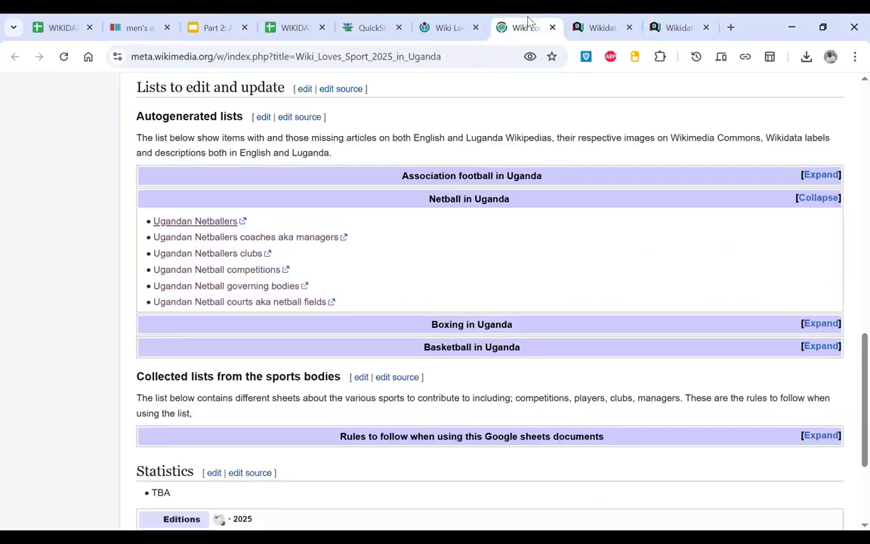
right_click(265, 291)
left_click(302, 302)
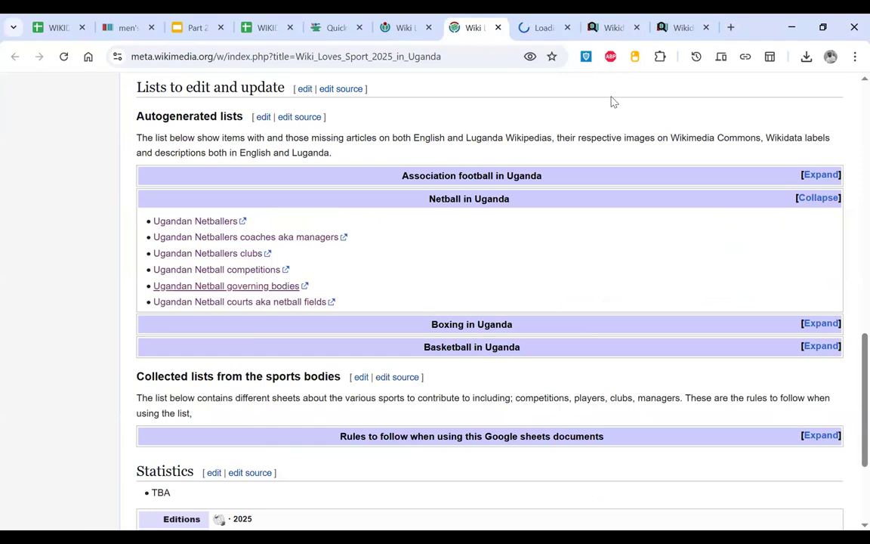
key("ctrl+Tab")
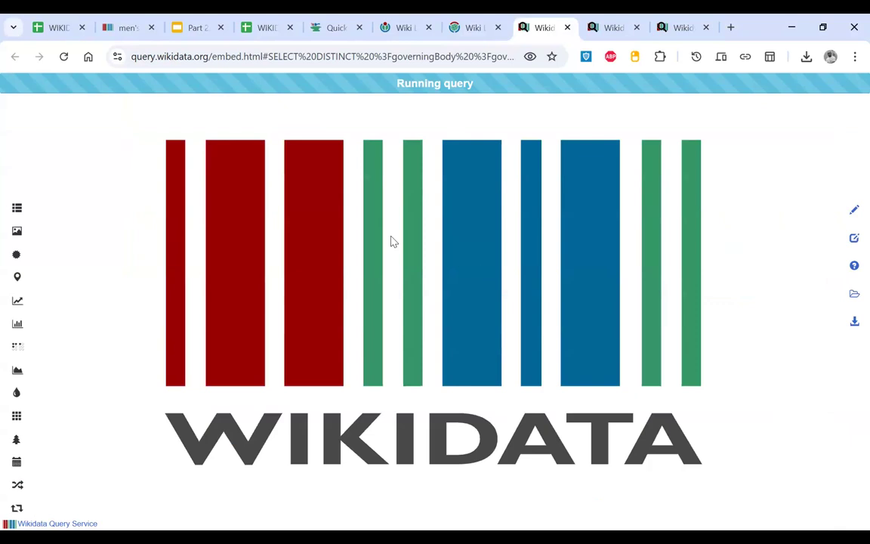
scroll(482, 256, "down", 3)
scroll(484, 259, "up", 3)
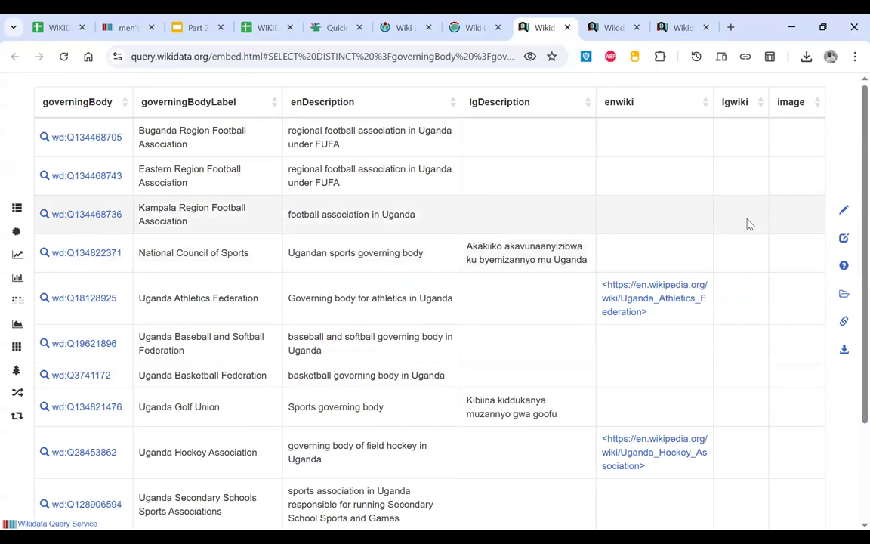
- Open the governing bodies query in the SPARQL editor and look through it
left_click(765, 237)
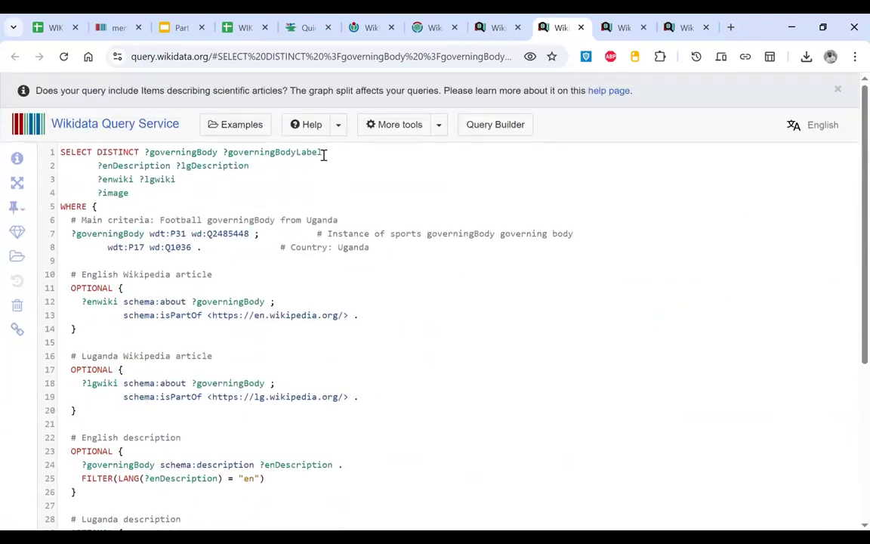
scroll(323, 154, "down", 2)
scroll(323, 154, "down", 2)
scroll(324, 154, "up", 4)
scroll(237, 261, "down", 1)
scroll(240, 260, "up", 1)
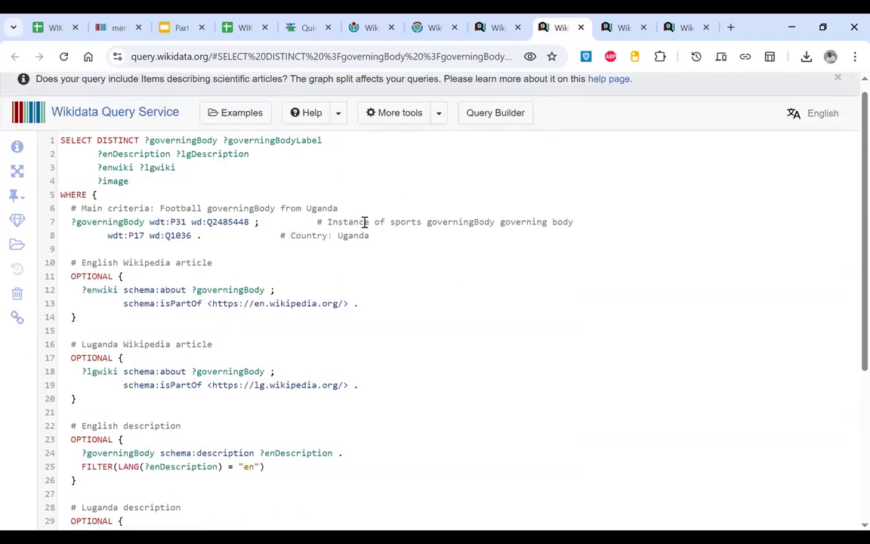
scroll(364, 222, "down", 4)
scroll(364, 222, "up", 5)
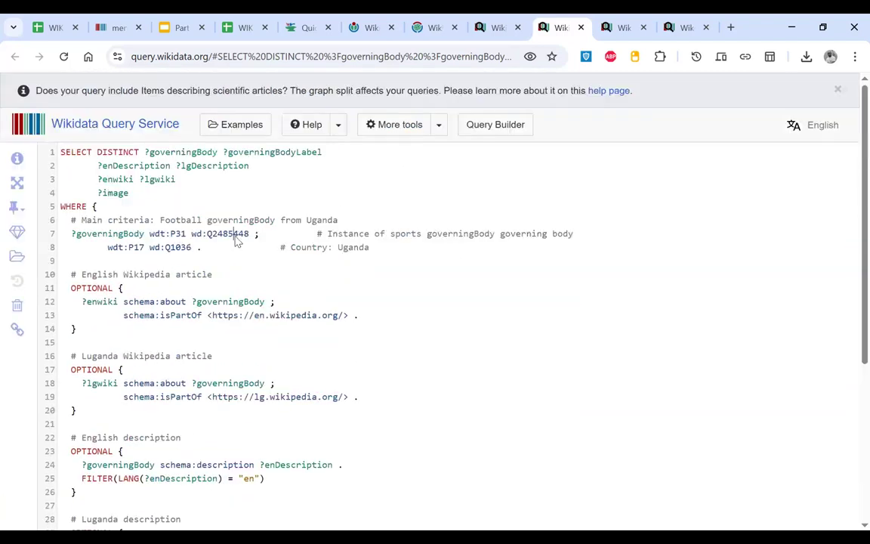
- Back on the netball club results, close an unneeded tab and open the clubs query in the editor
mouse_move(235, 239)
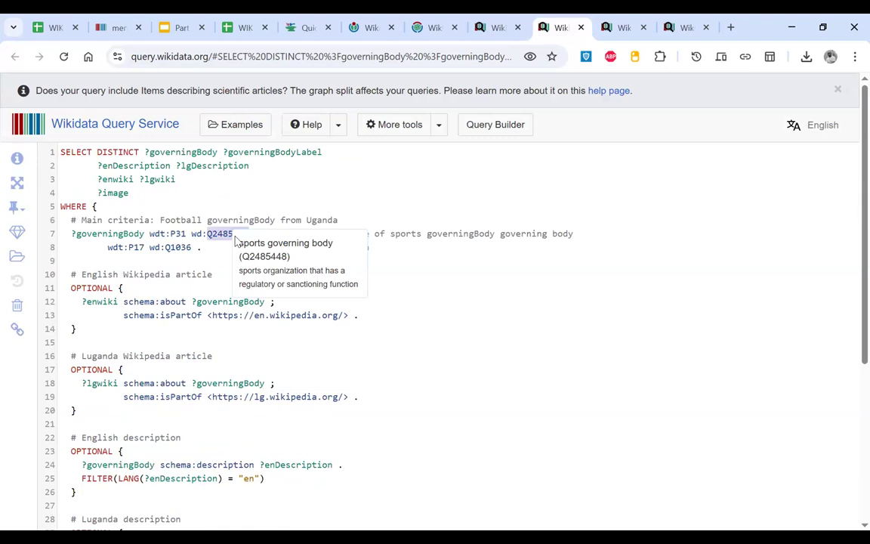
left_click(687, 28)
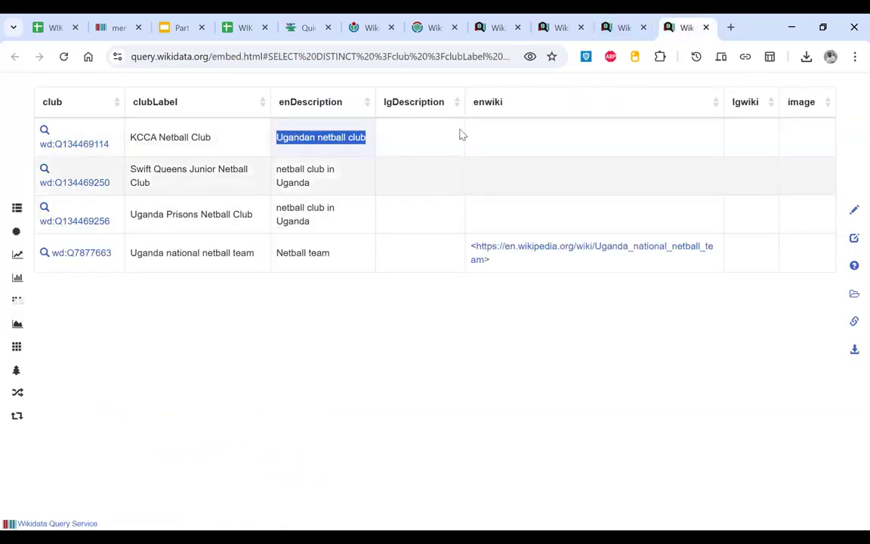
left_click(644, 27)
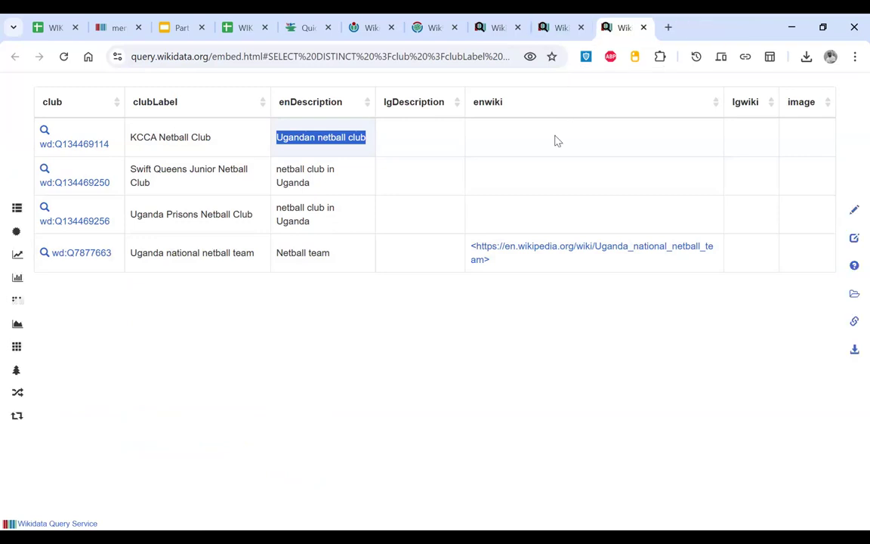
mouse_move(833, 251)
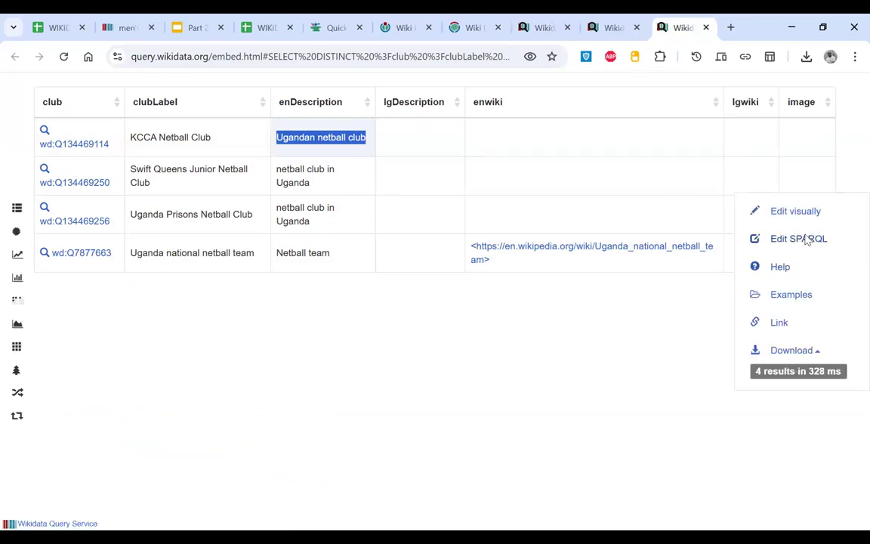
left_click(800, 239)
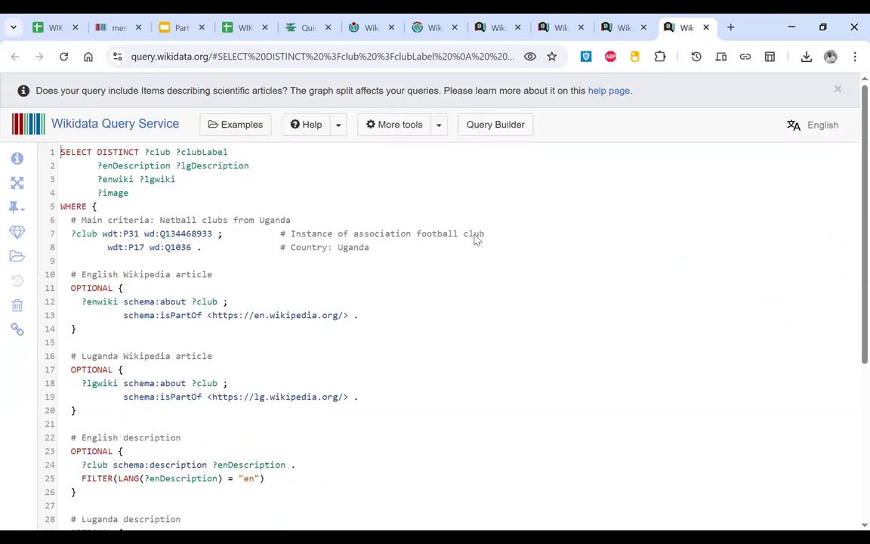
left_click(447, 235)
double_click(447, 235)
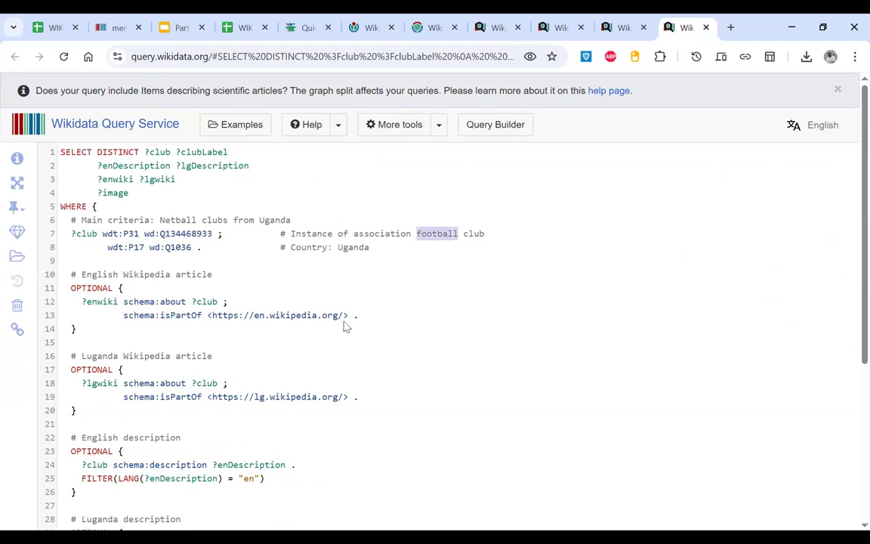
left_click_drag(159, 219, 287, 220)
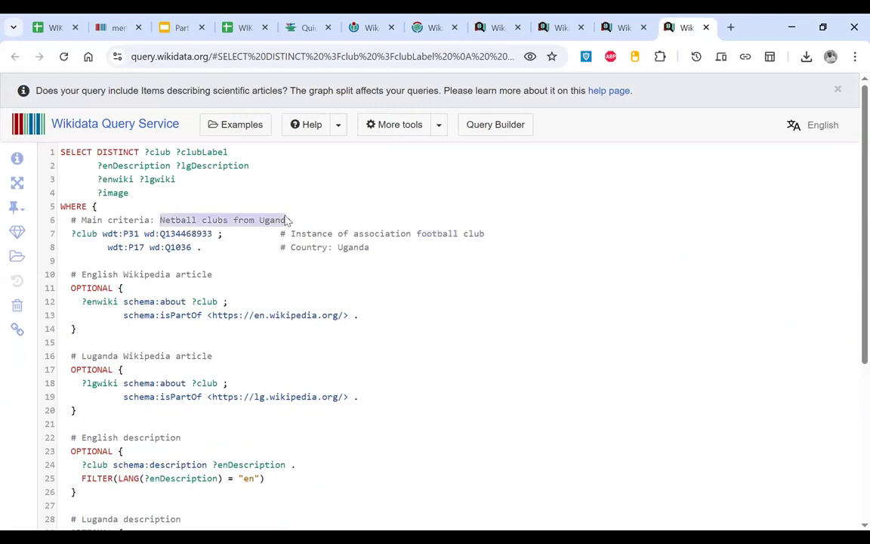
double_click(187, 235)
key("ctrl+c")
mouse_move(190, 237)
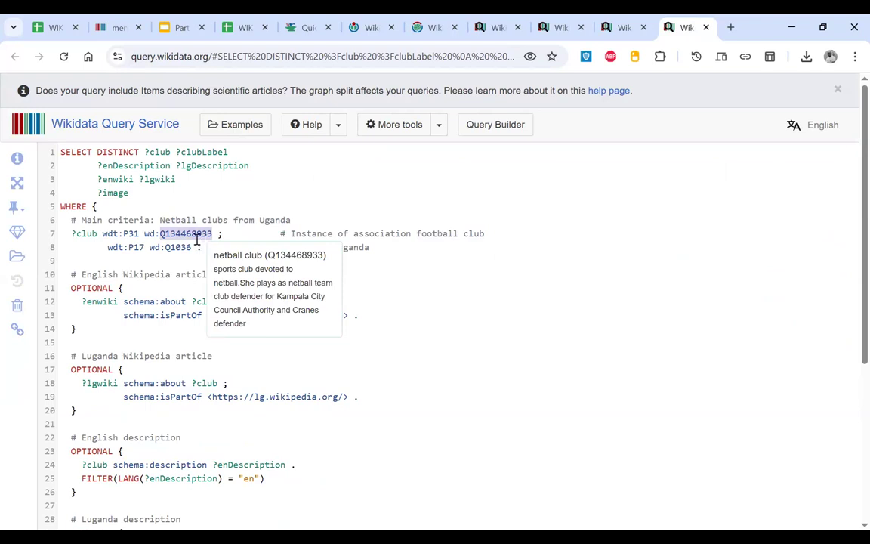
key("BackSpace")
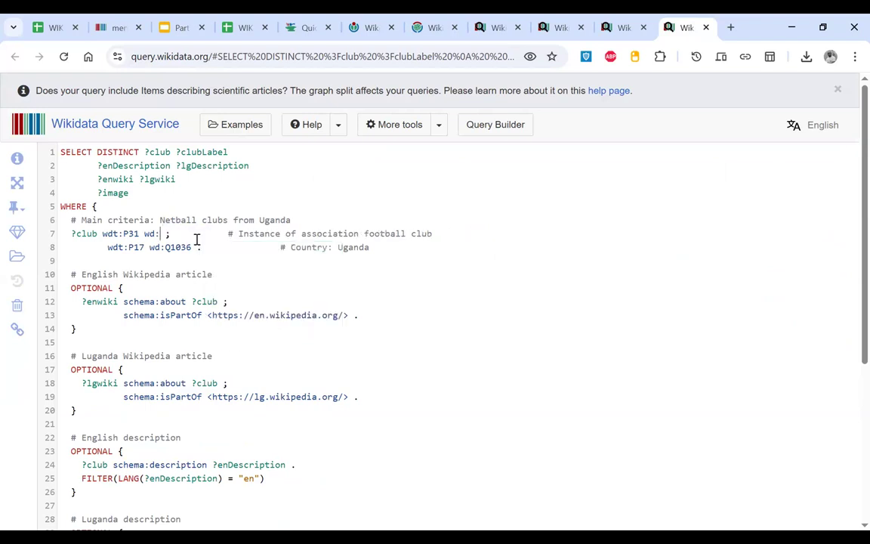
key("ctrl+space")
type("football clu")
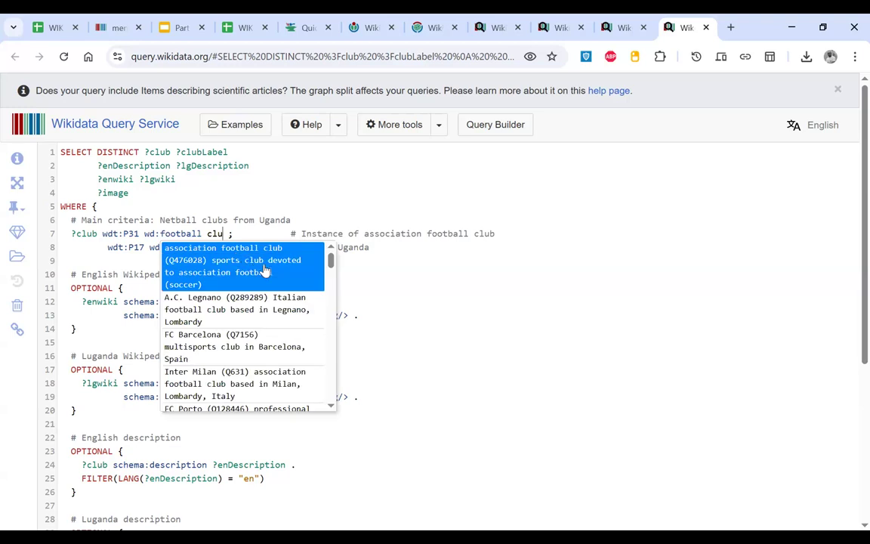
left_click(237, 257)
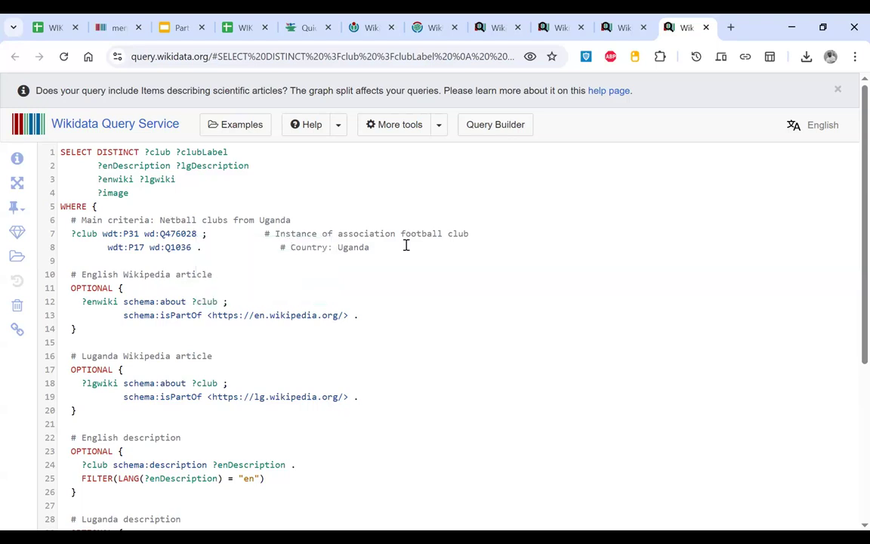
key("ctrl+z")
key("BackSpace")
key("BackSpace")
key("BackSpace")
key("BackSpace")
key("BackSpace")
key("BackSpace")
key("BackSpace")
key("BackSpace")
key("BackSpace")
key("BackSpace")
key("BackSpace")
key("BackSpace")
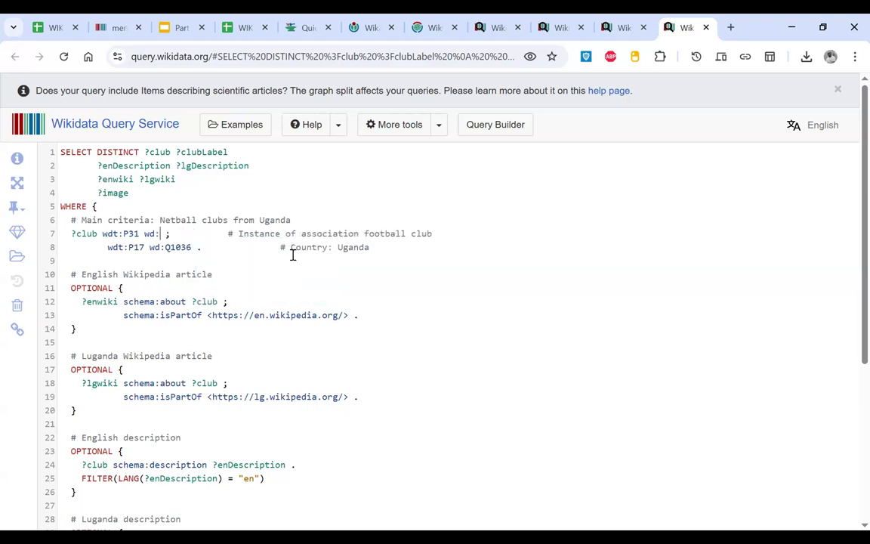
key("ctrl+v")
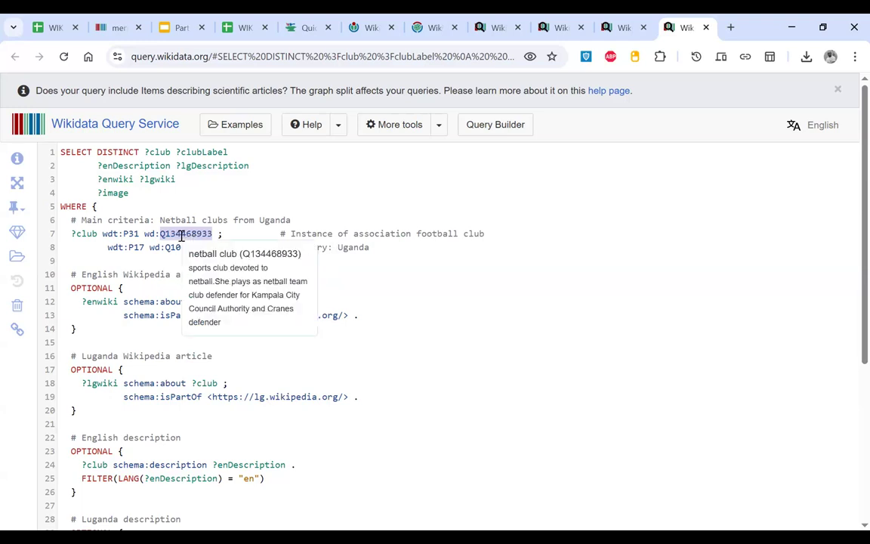
- Download the four netball club results as a TSV file, query (1).tsv, and confirm it finished
scroll(38, 377, "down", 3)
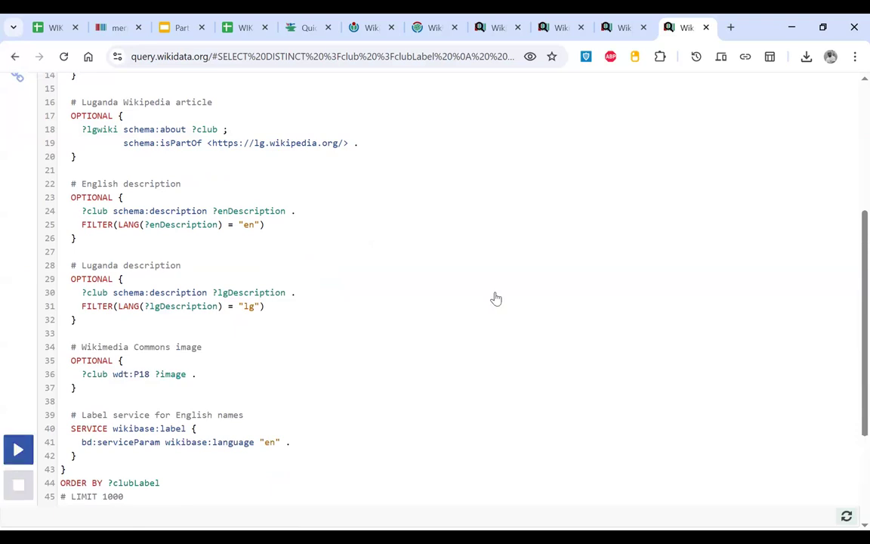
scroll(495, 299, "down", 2)
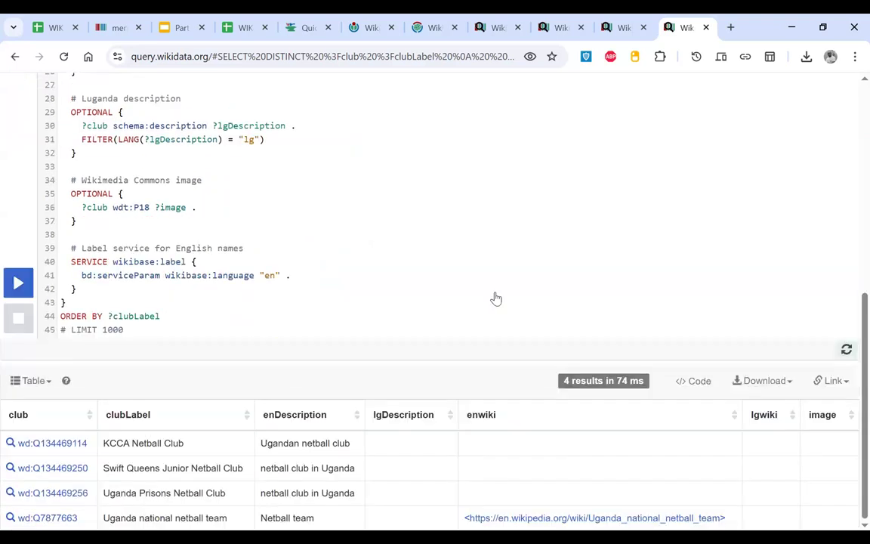
left_click(786, 386)
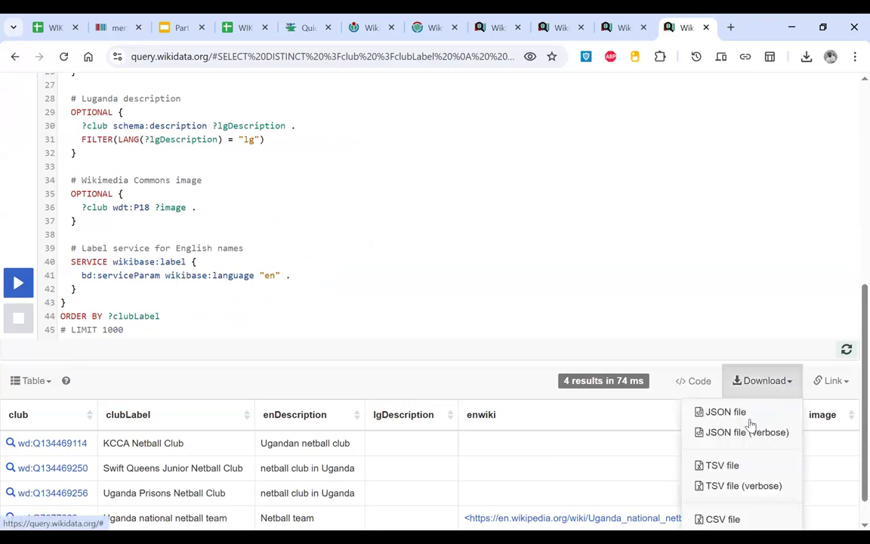
left_click(749, 468)
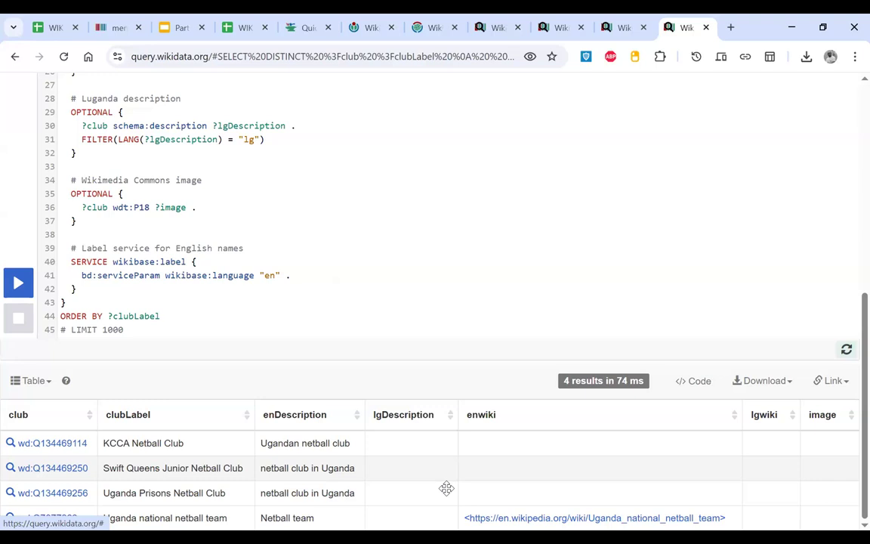
left_click(806, 56)
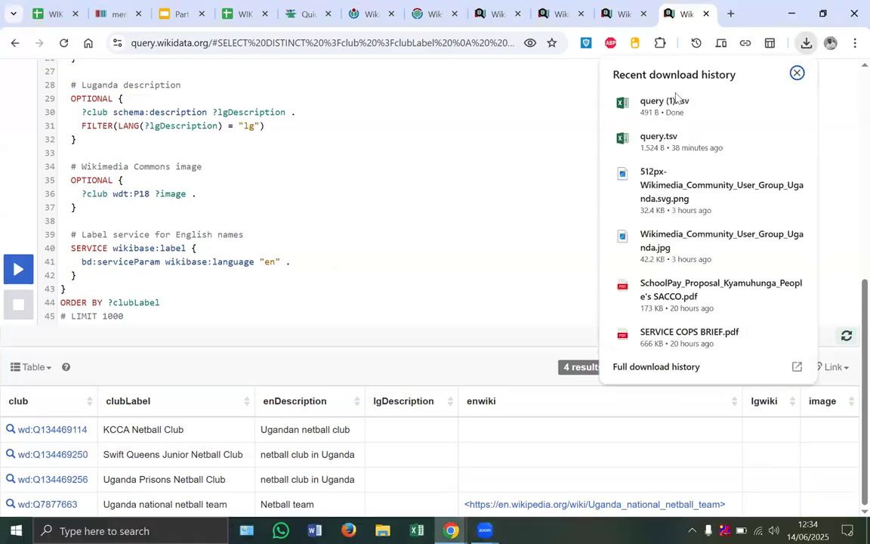
- Open query (1).tsv in Excel, maximize the window, and autofit all columns
left_click(672, 101)
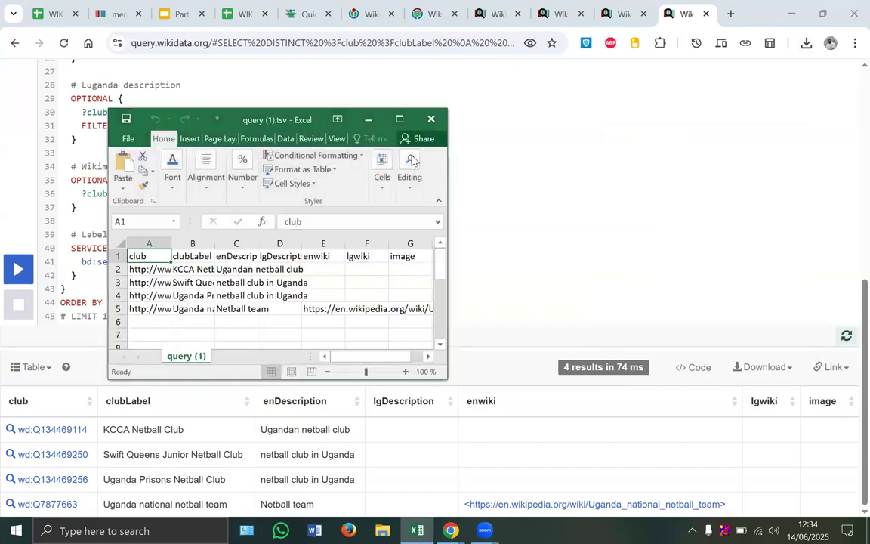
left_click(401, 119)
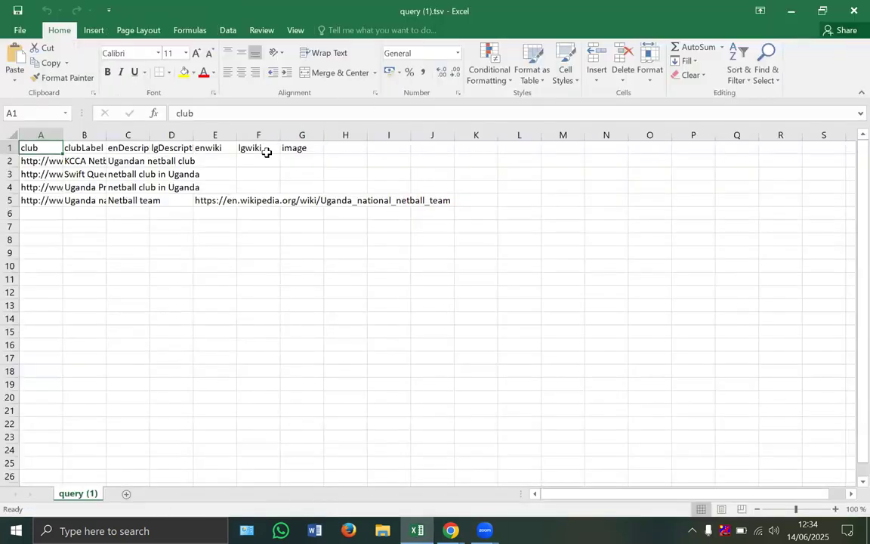
left_click(13, 132)
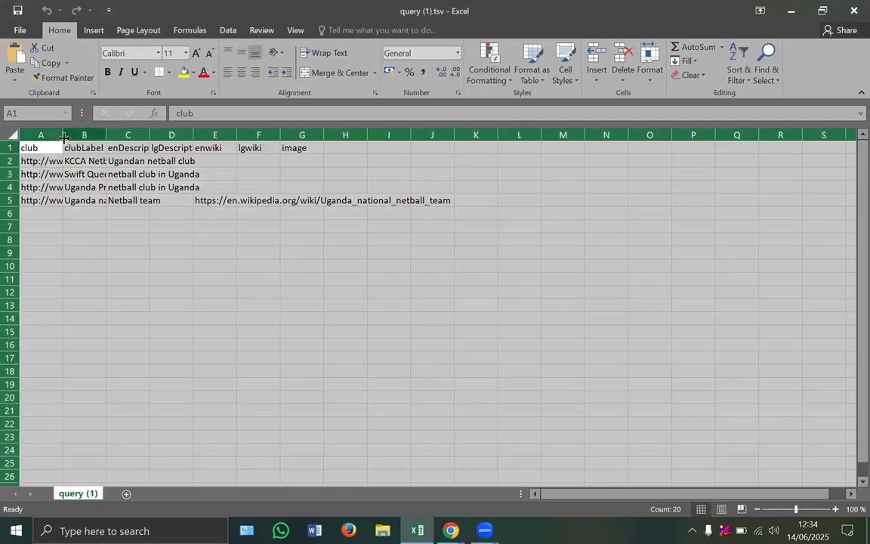
double_click(63, 137)
left_click(356, 211)
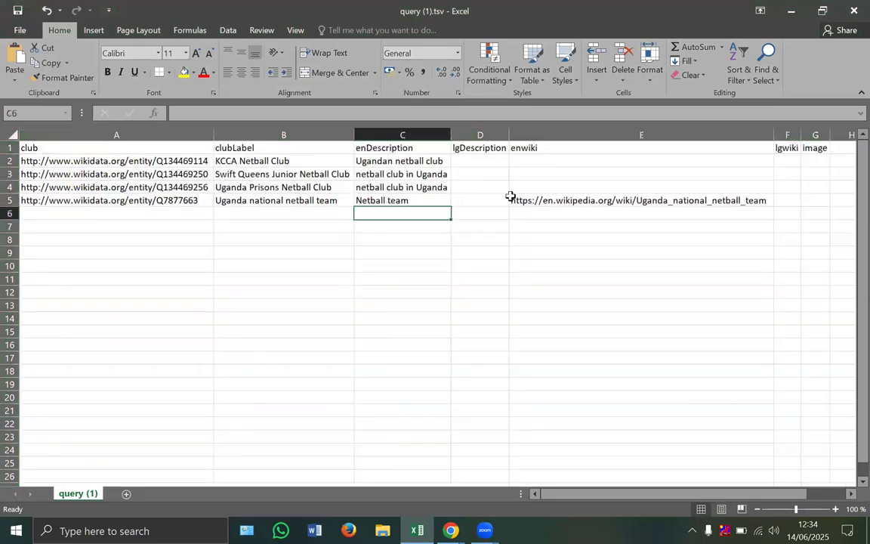
- Remove the enwiki, lgwiki, image and enDescription columns so lgDescription shifts left
scroll(574, 191, "right", 2)
left_click_drag(342, 133, 631, 170)
key("Delete")
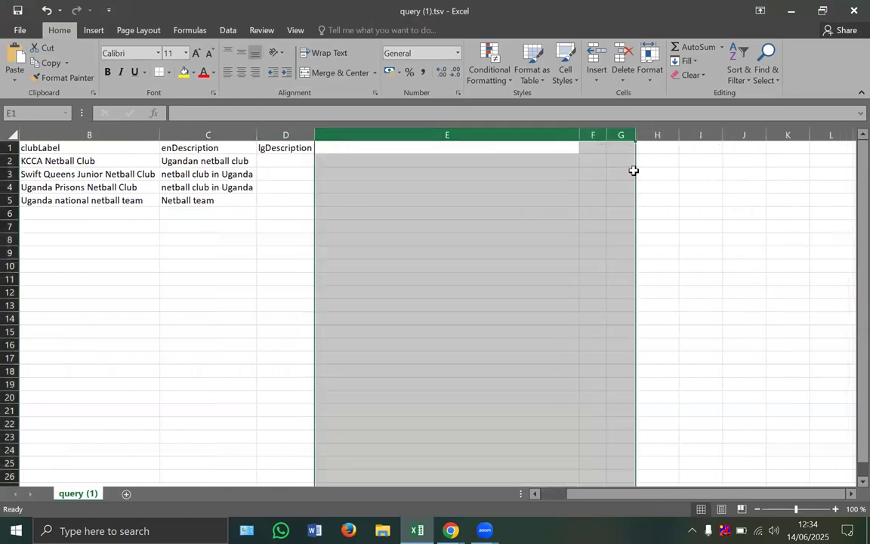
scroll(398, 161, "left", 2)
left_click(402, 145)
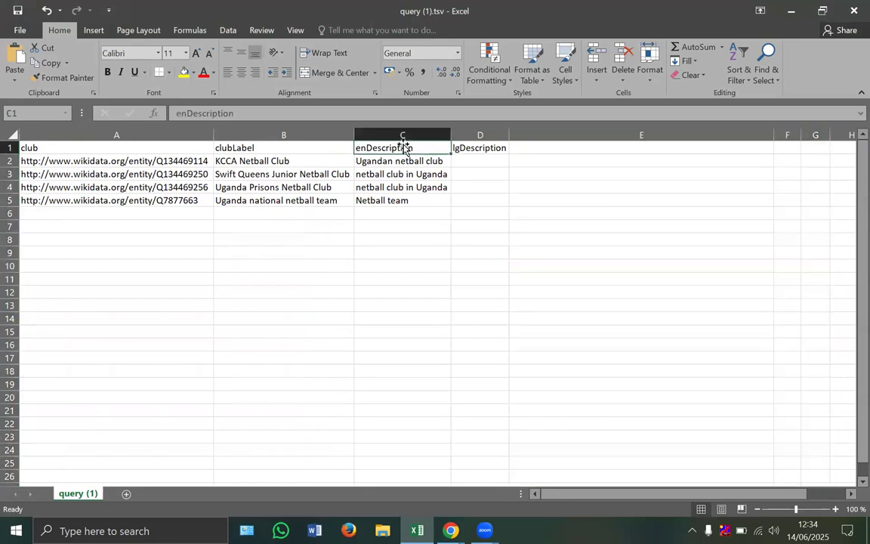
left_click(404, 135)
key("Delete")
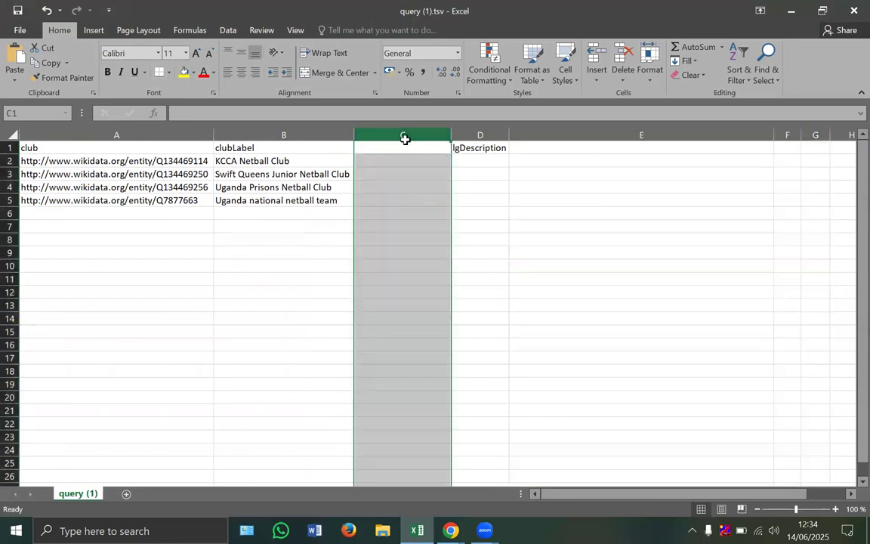
right_click(407, 190)
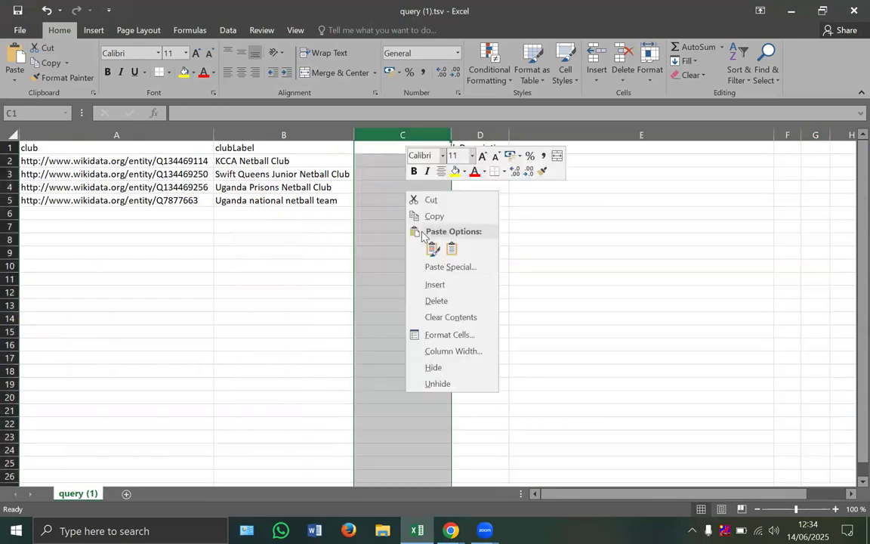
left_click(436, 302)
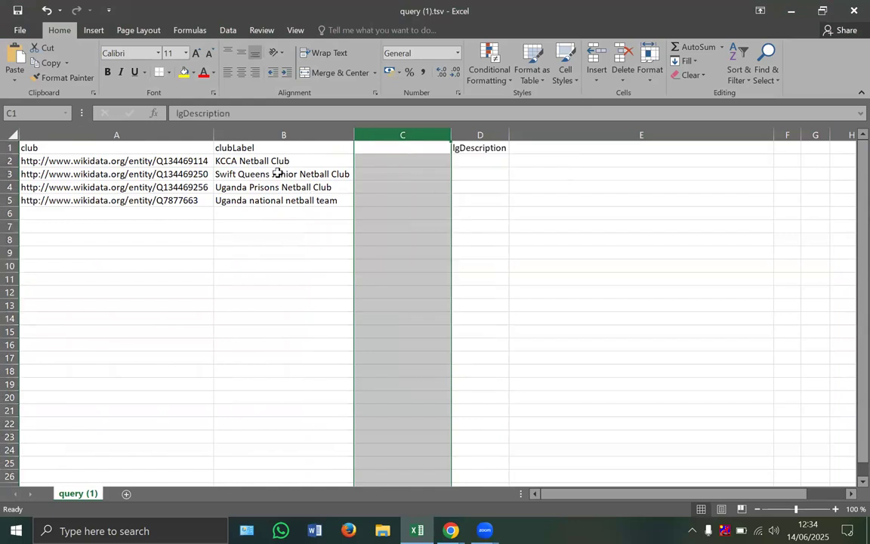
- Check the Wikidata URL prefix in the club cells and select the whole club column
double_click(150, 164)
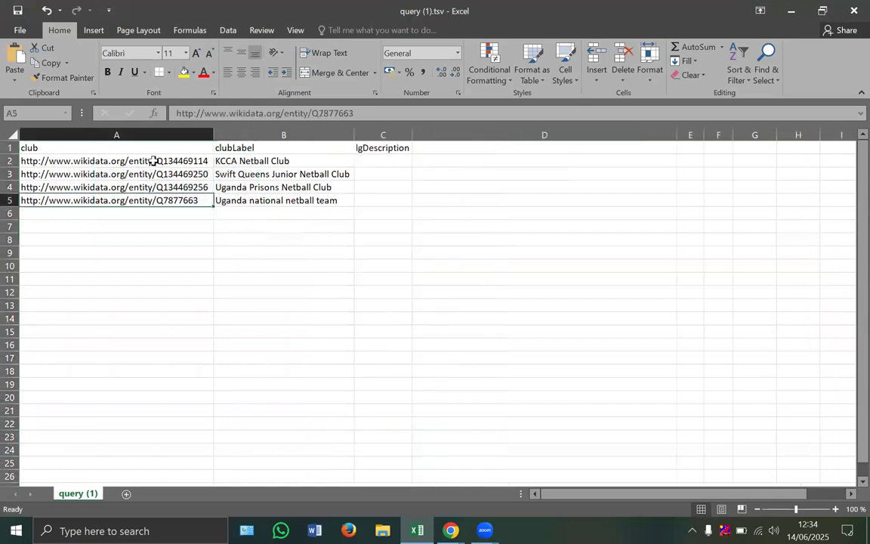
double_click(157, 159)
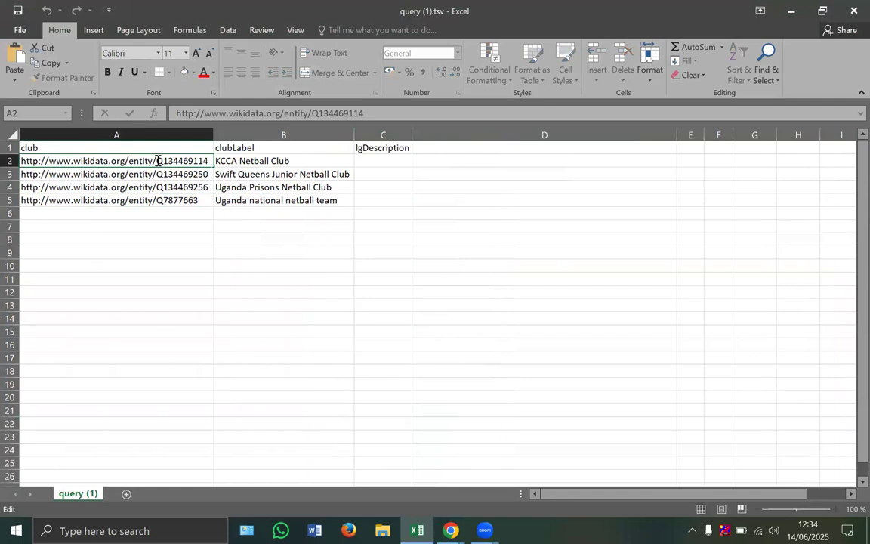
left_click_drag(158, 159, 8, 157)
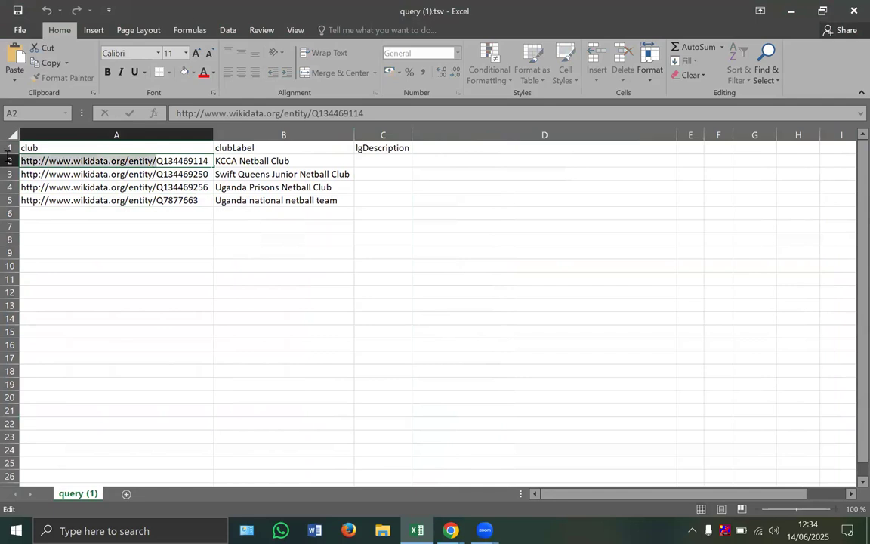
left_click(123, 215)
left_click(145, 133)
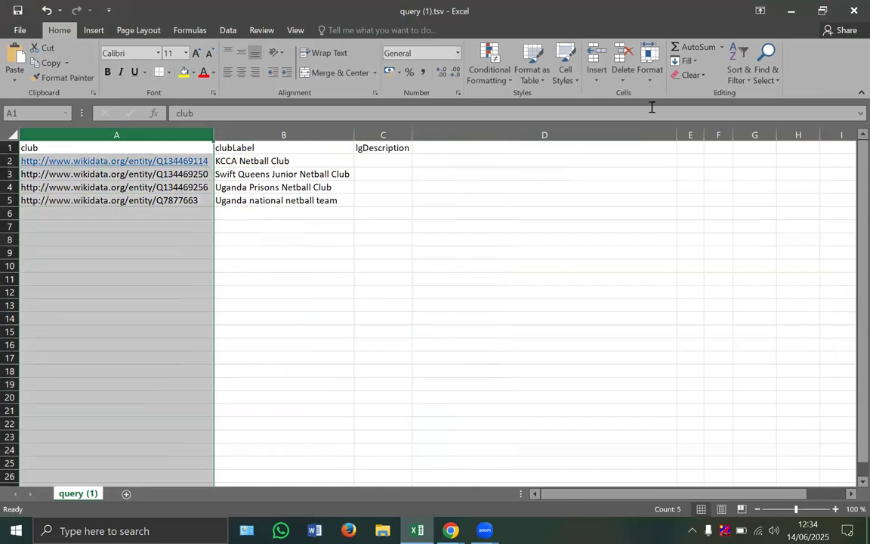
left_click(770, 72)
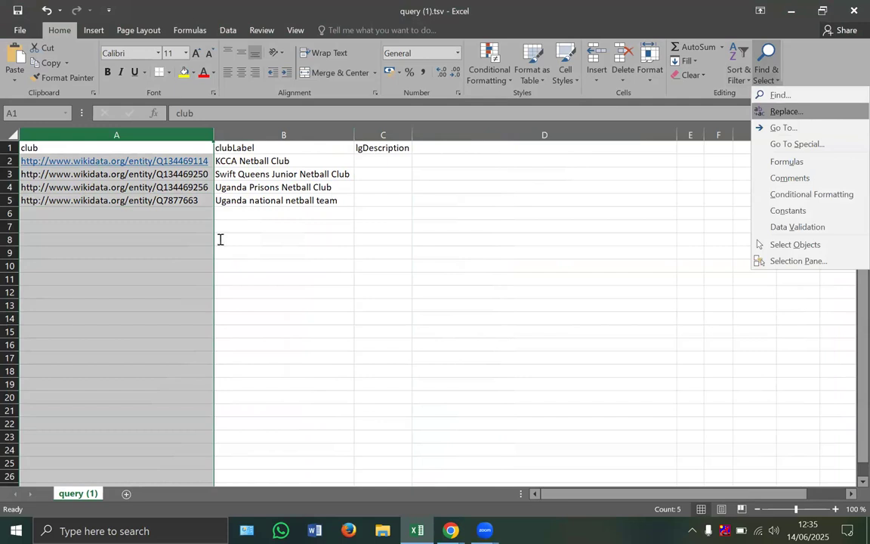
key("Return")
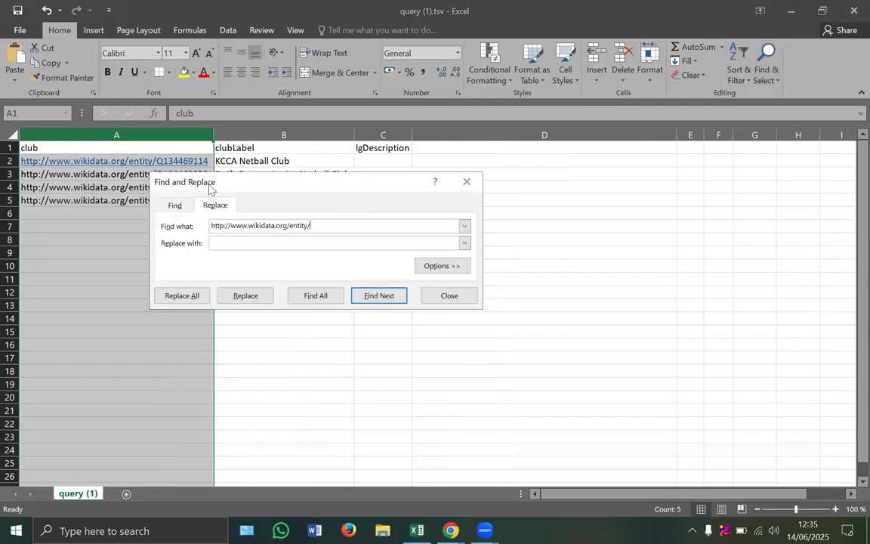
left_click(185, 295)
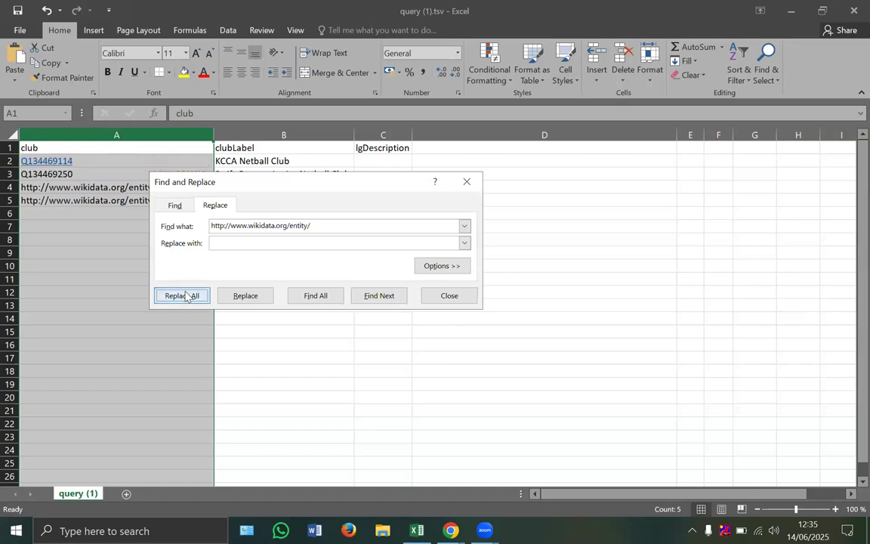
left_click(443, 304)
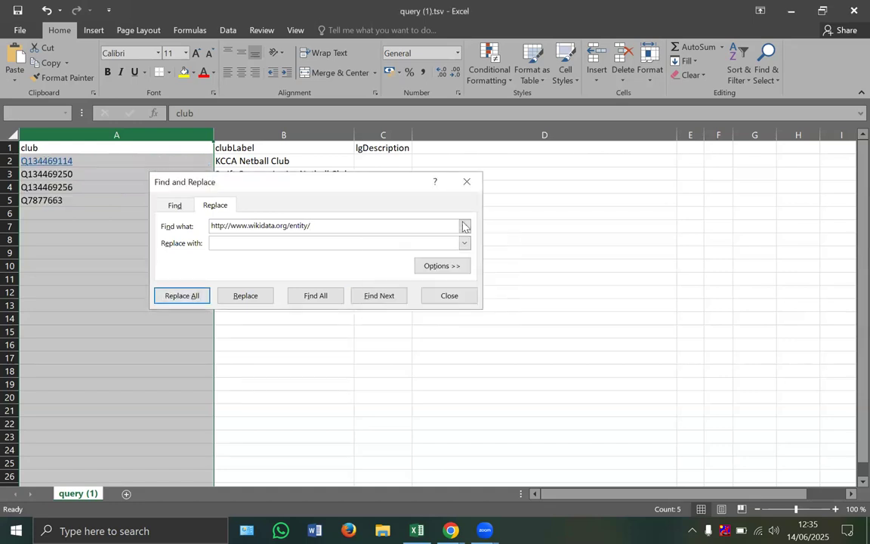
left_click(466, 181)
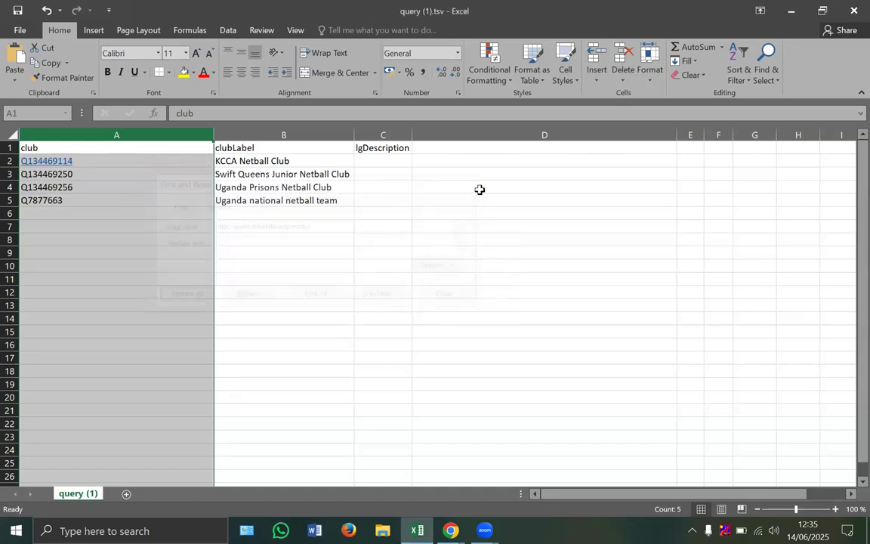
double_click(214, 135)
left_click(218, 196)
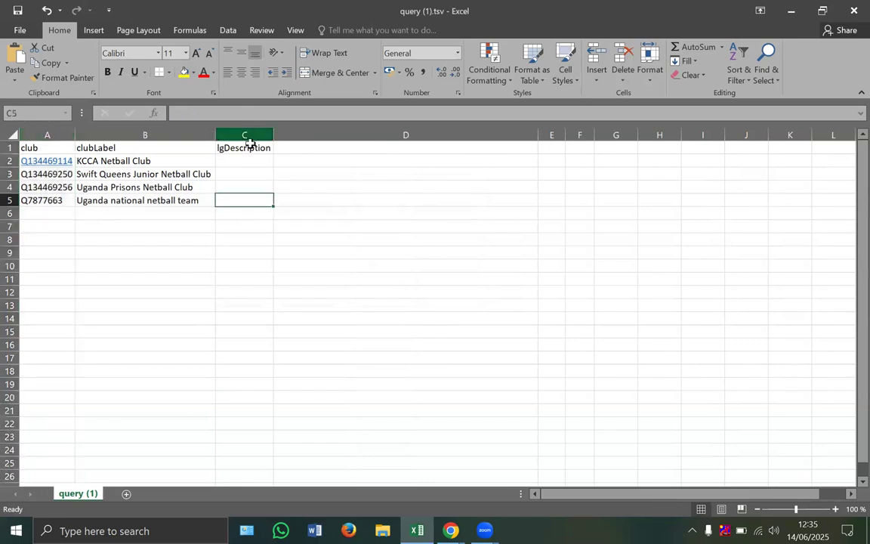
- Delete the clubLabel column, leaving club and lgDescription
left_click(163, 135)
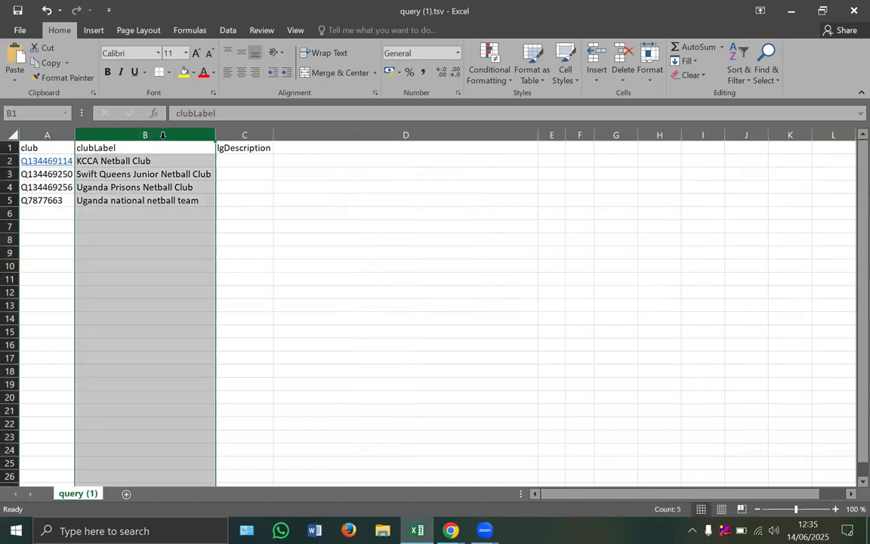
right_click(160, 162)
key("Escape")
key("ctrl+minus")
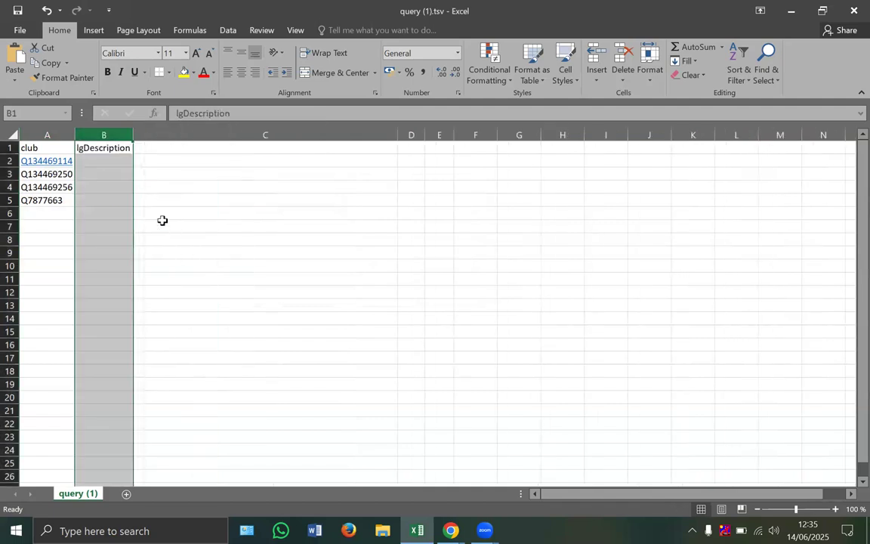
left_click(163, 224)
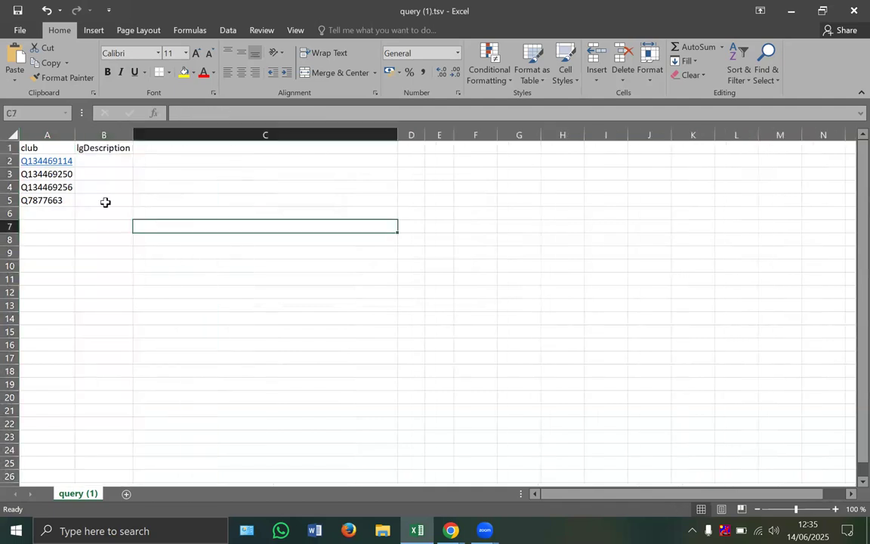
- Enter Dlg in B2 and fill it down through B5
left_click(104, 162)
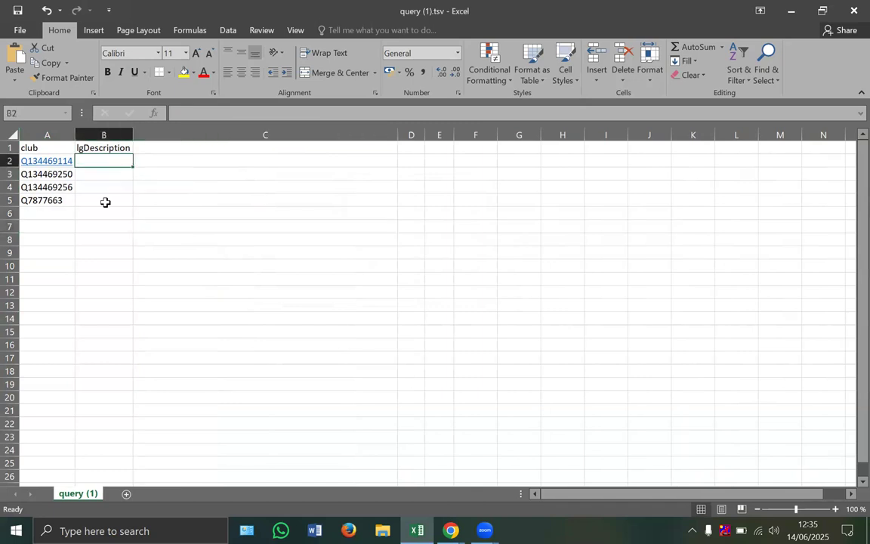
type("D")
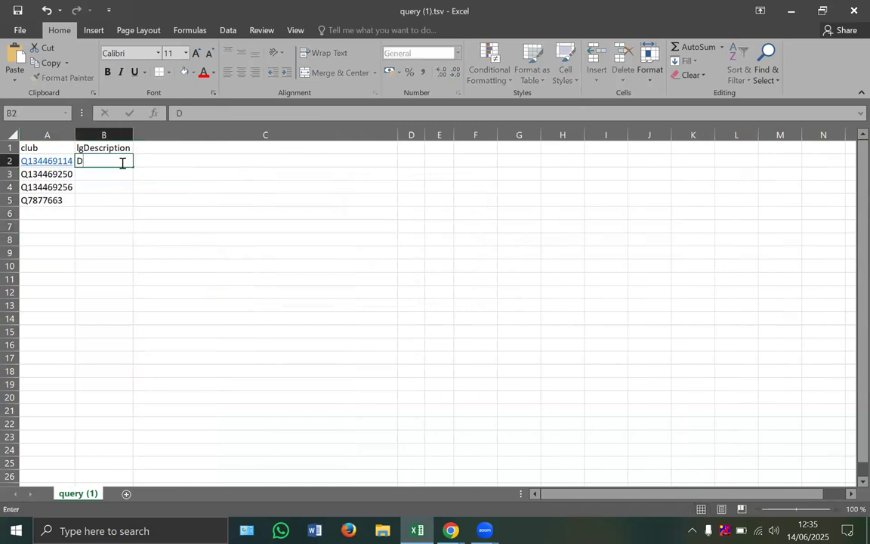
type("lg")
key("Tab")
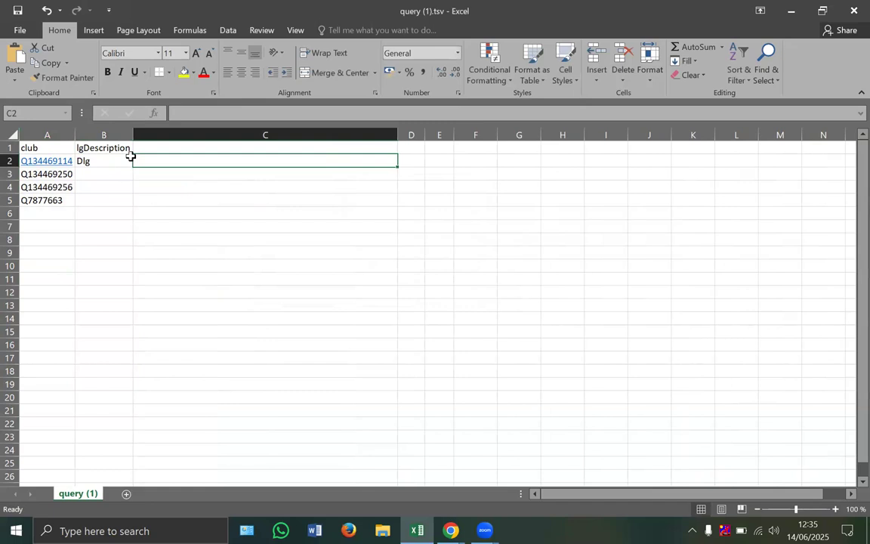
key("Left")
left_click_drag(131, 167, 133, 205)
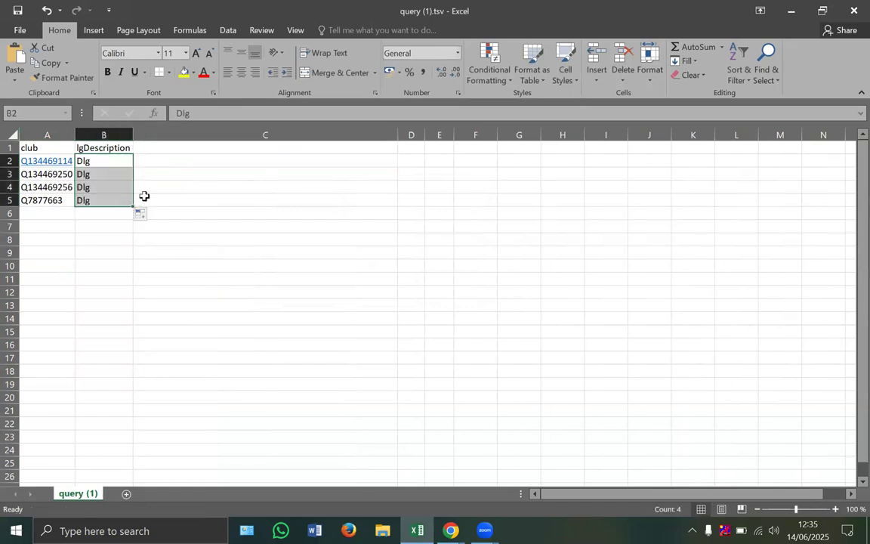
left_click(173, 162)
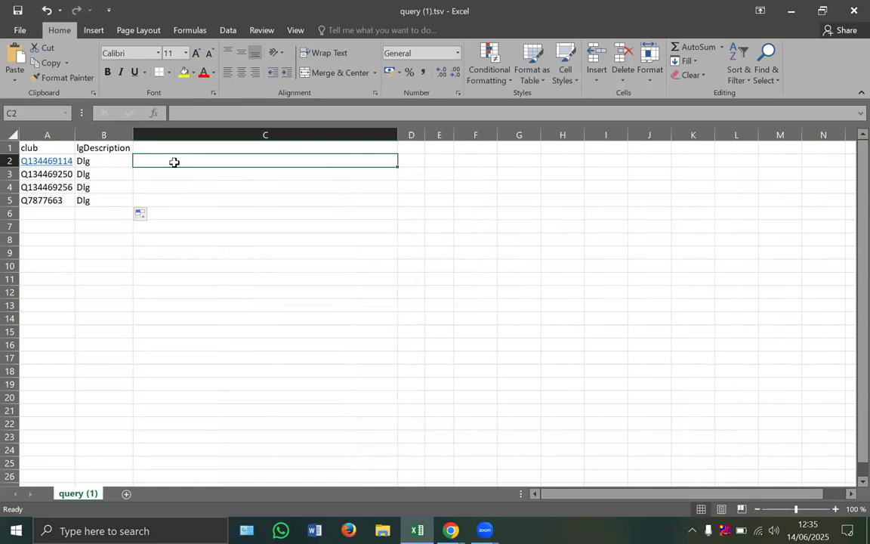
- Dismiss the Zoom window previews and select cell C2
left_click(484, 530)
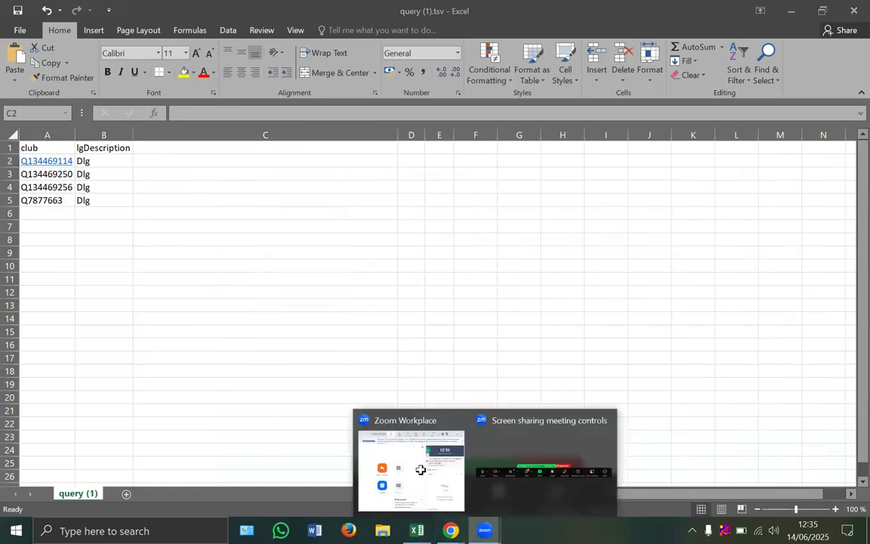
left_click(518, 492)
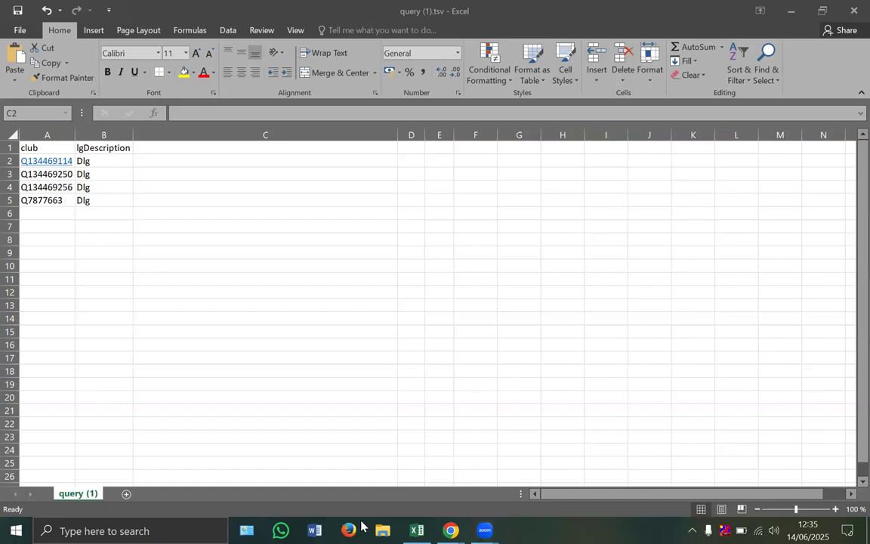
left_click(207, 160)
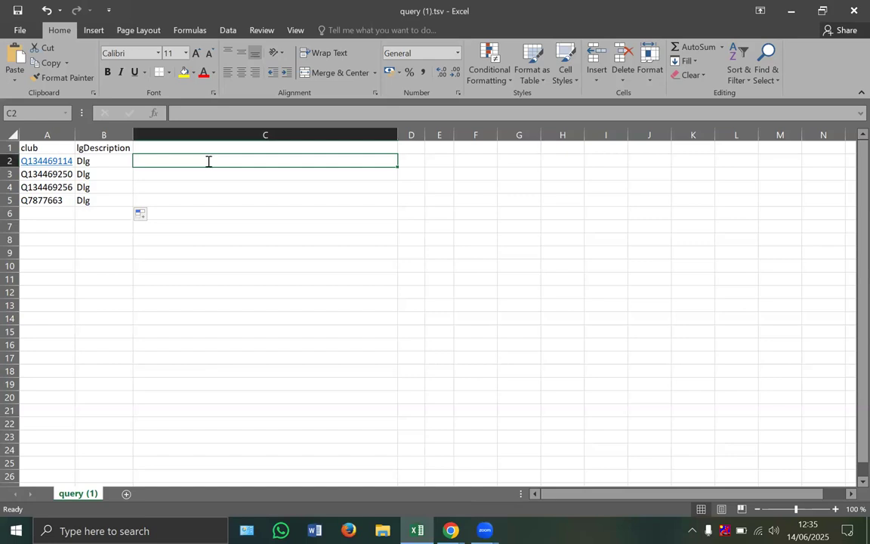
- Enter "Ttiimu ya Uganda ey'omupiira gw'okubaka" in C2 and fill it down to C5
type("\"Ttiimu ya Uganda ey'omupiira gw'okubaka")
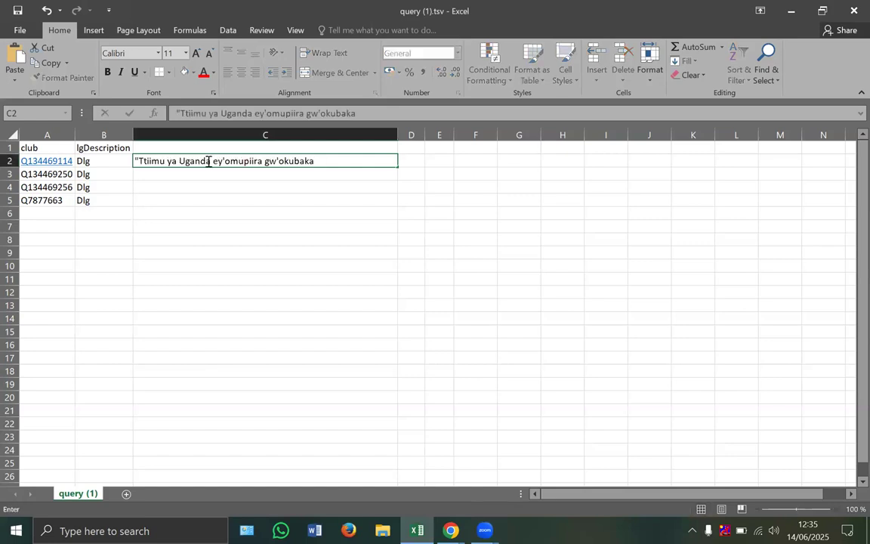
double_click(342, 160)
left_click(342, 160)
type("\"")
key("Return")
left_click(351, 159)
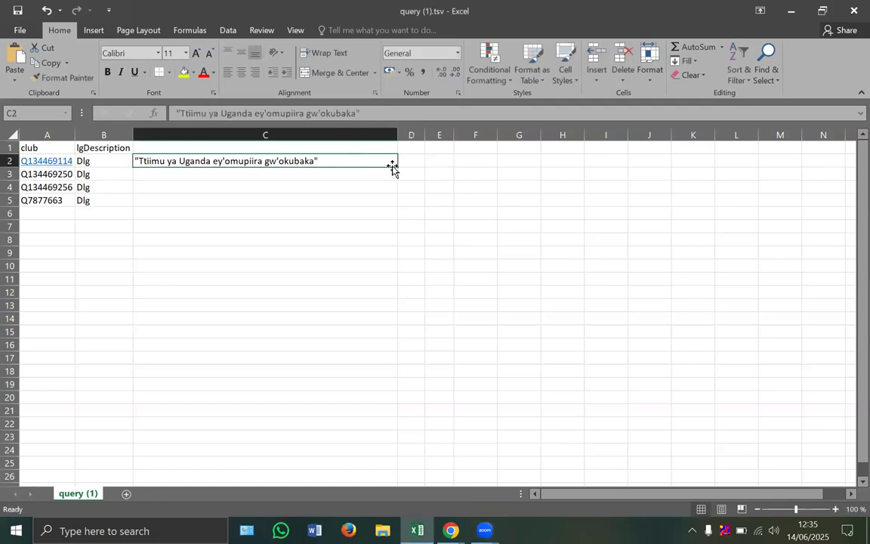
left_click_drag(394, 167, 385, 210)
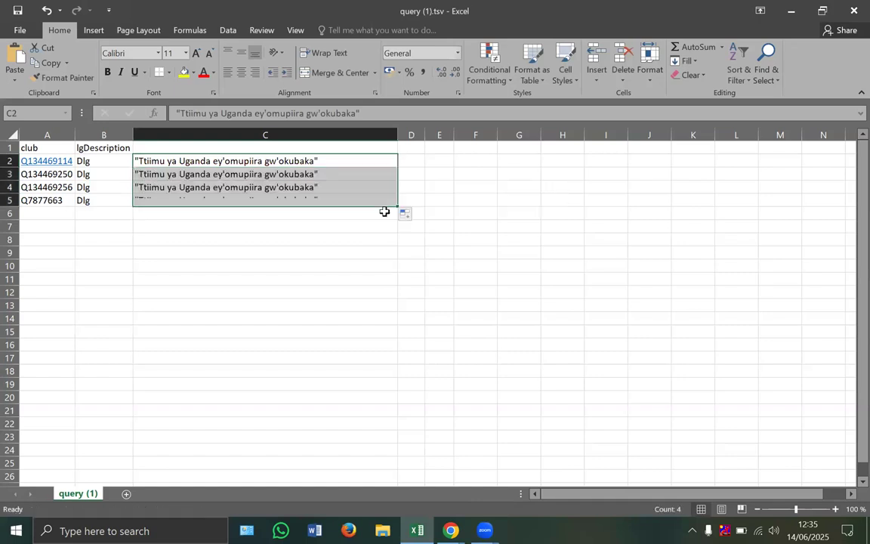
left_click(348, 262)
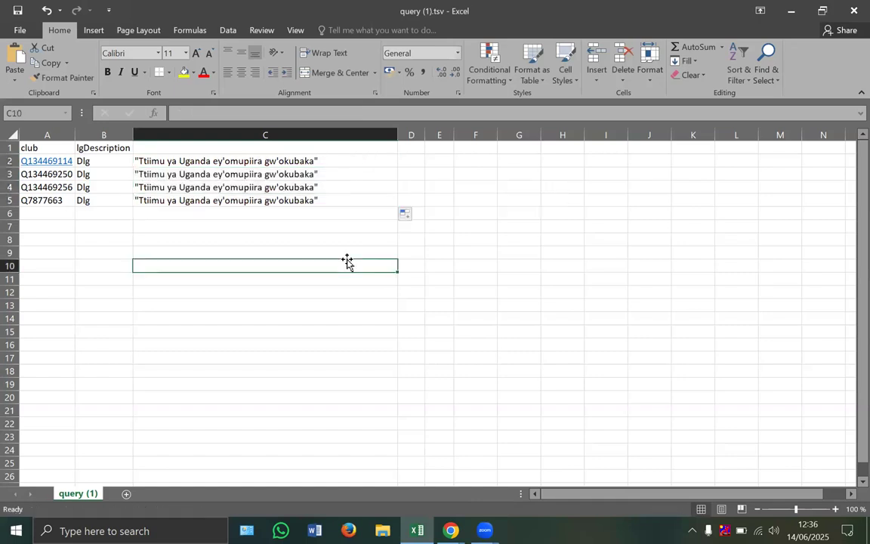
- Copy the four command rows A2:C5 and zoom the sheet in
left_click_drag(315, 199, 6, 161)
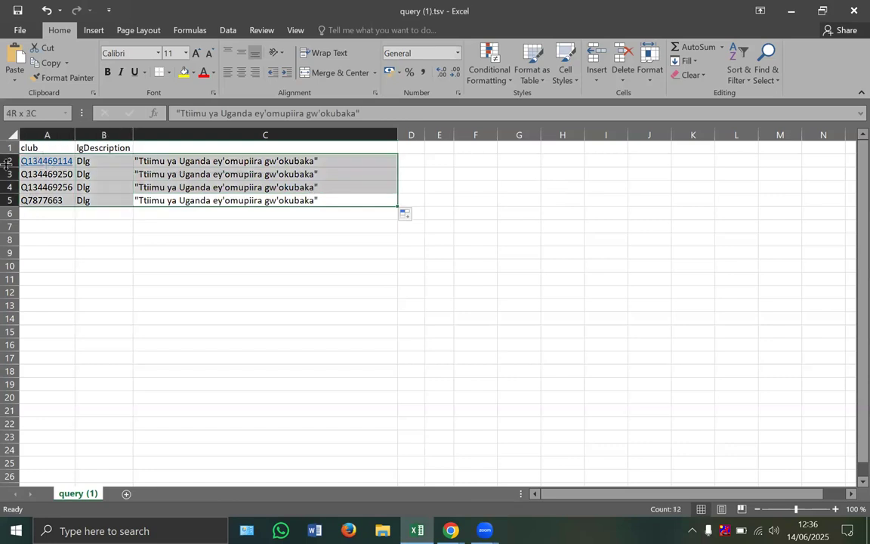
key("ctrl+c")
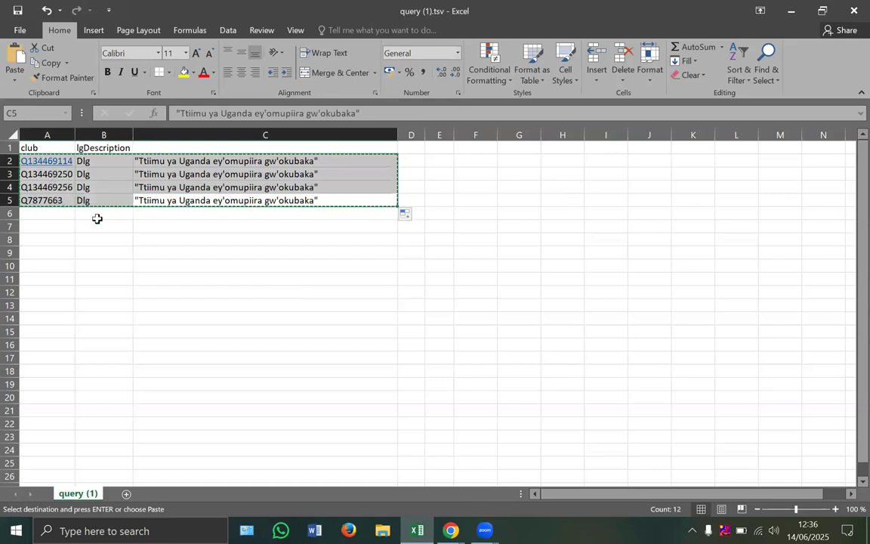
left_click(835, 509)
left_click(835, 509)
left_click(835, 508)
left_click(835, 508)
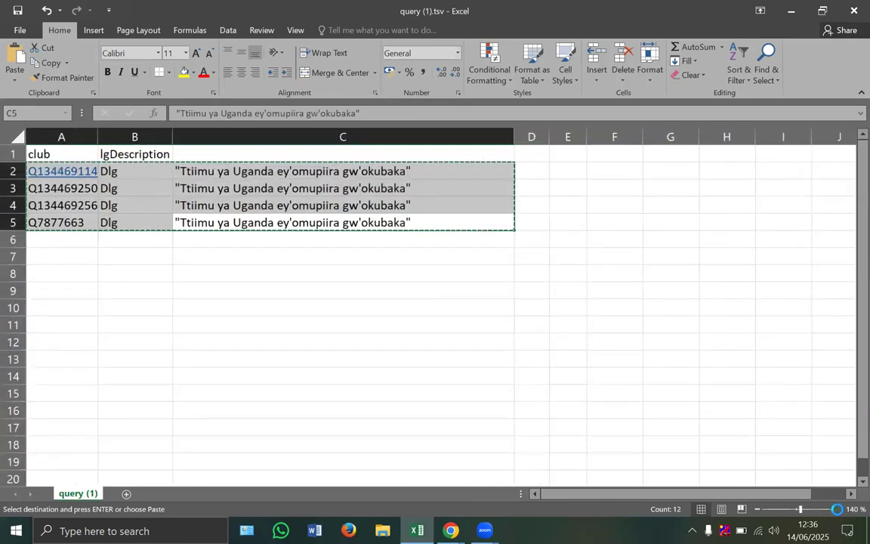
left_click(835, 509)
left_click(835, 509)
left_click(835, 509)
left_click(835, 509)
left_click(835, 508)
left_click(835, 509)
left_click(835, 508)
left_click(835, 509)
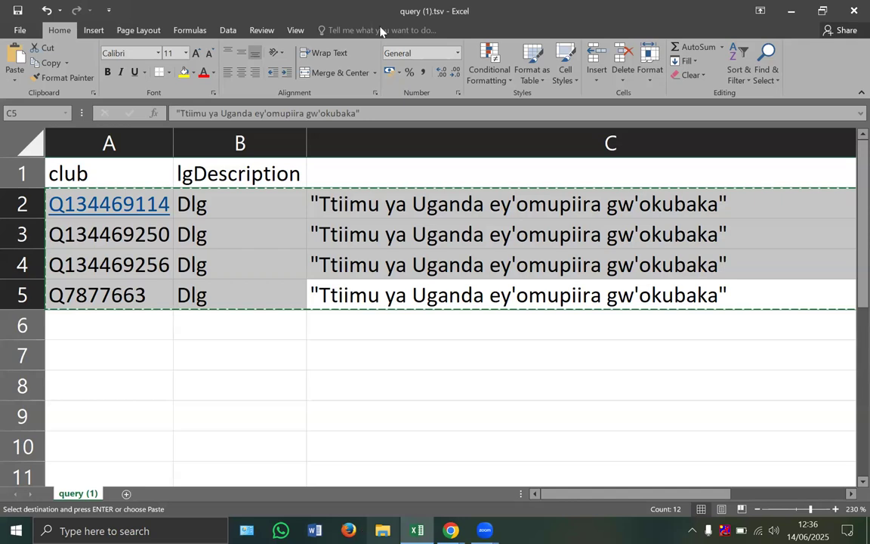
key("alt+Tab")
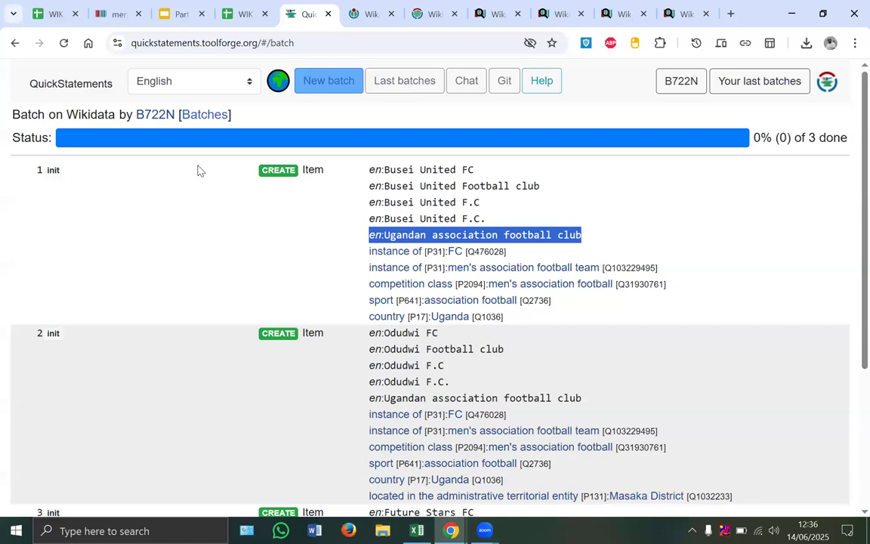
- Start a new QuickStatements batch and paste the four copied description commands
left_click(60, 80)
left_click(89, 190)
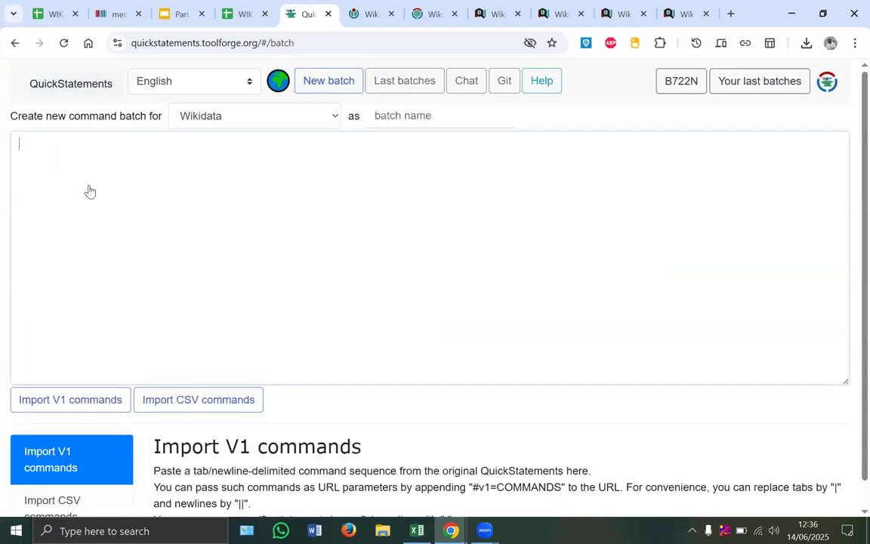
key("ctrl+v")
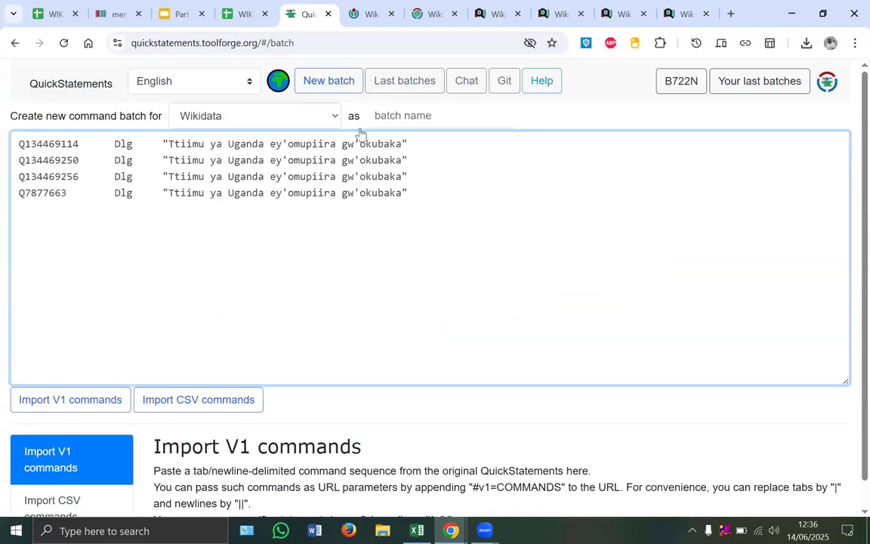
- Name the batch 'ganda descriptions for netball clubs' and import the commands
left_click(405, 117)
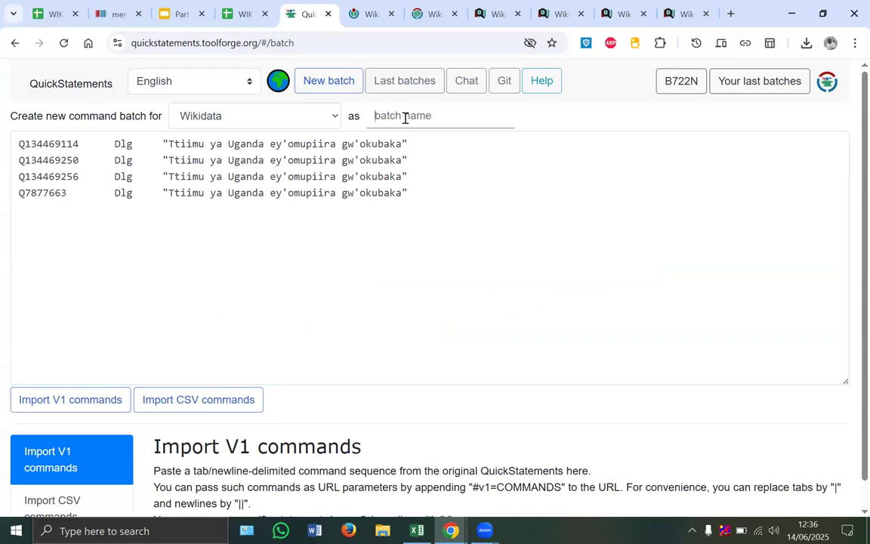
type("De")
key("BackSpace")
key("BackSpace")
key("BackSpace")
type("De")
key("BackSpace")
key("BackSpace")
type("ganda")
type("descrip")
type("tions for")
type(" netball ")
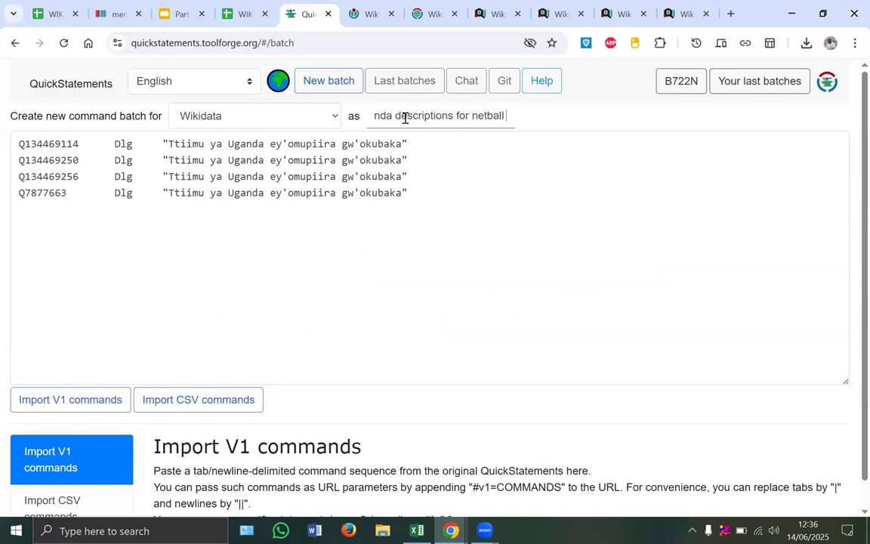
type("teams")
key("BackSpace")
key("BackSpace")
key("BackSpace")
key("BackSpace")
key("BackSpace")
type("clu")
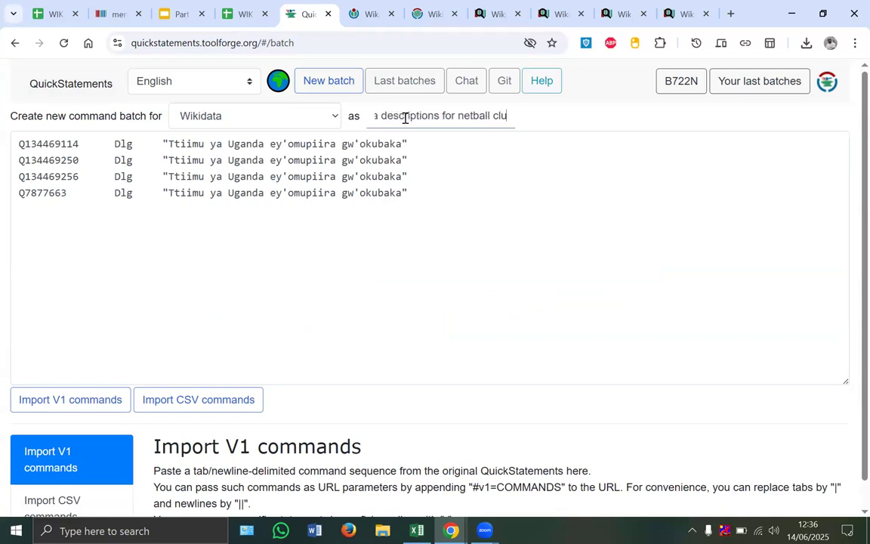
type("bs")
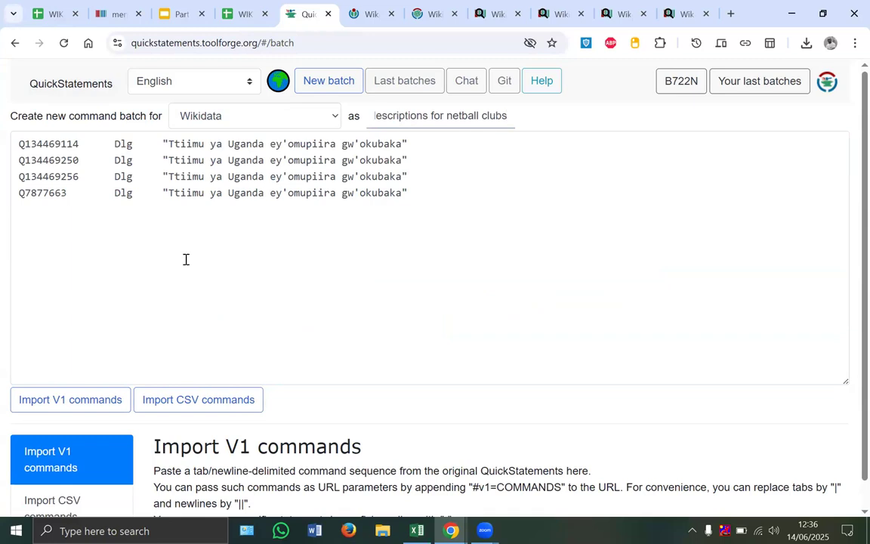
left_click(69, 411)
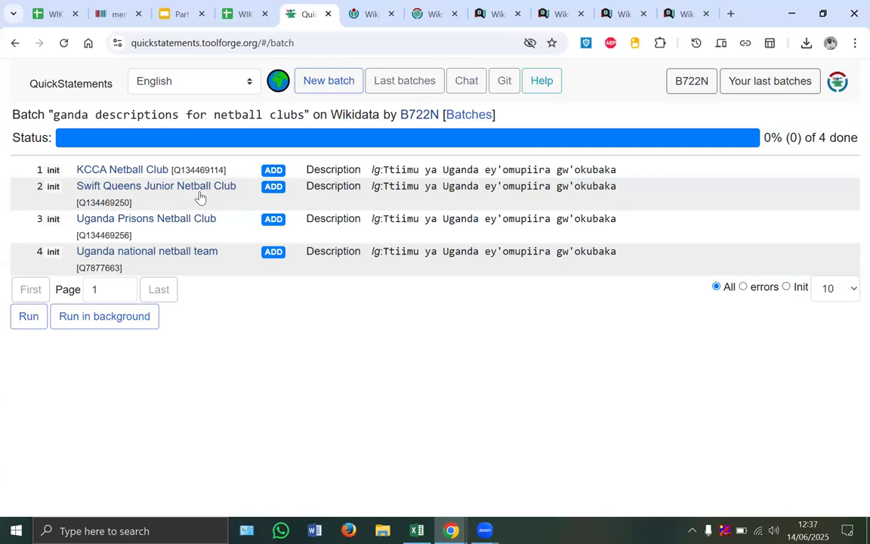
- Check the KCCA Netball Club item in a new tab, then run the four-command description batch
right_click(114, 174)
left_click(164, 191)
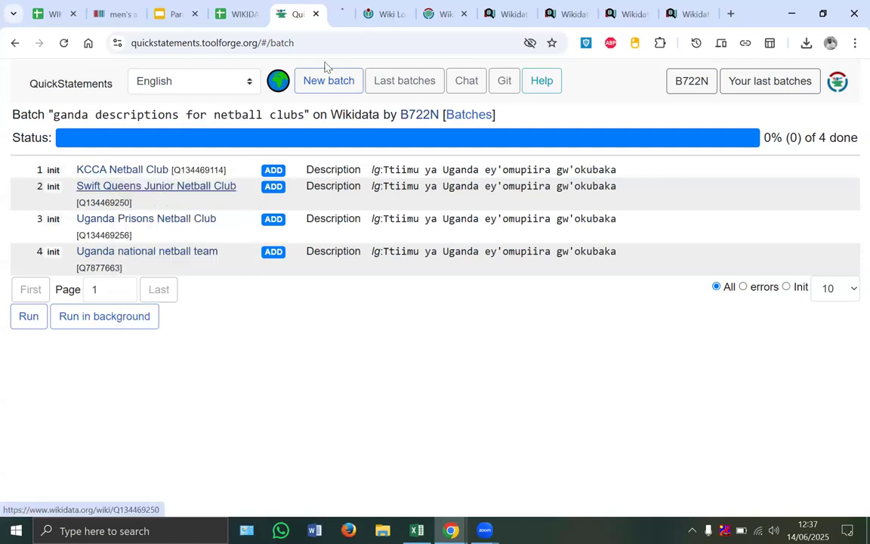
left_click(337, 19)
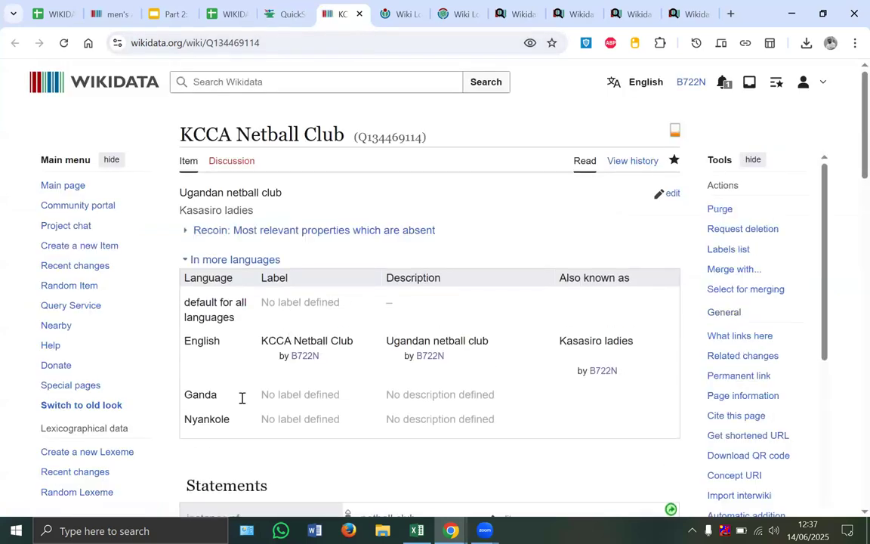
left_click(287, 14)
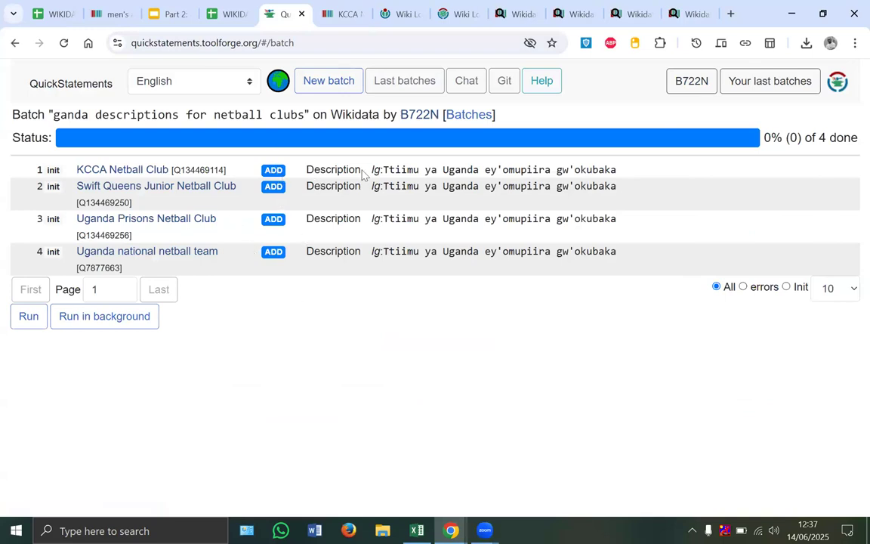
left_click_drag(373, 170, 549, 200)
left_click(81, 320)
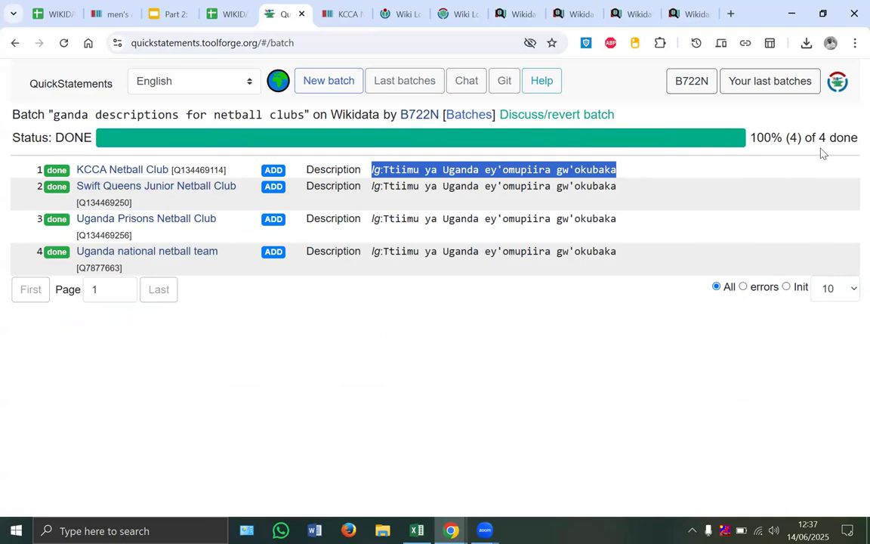
- Reload the KCCA Netball Club item and confirm its Ganda description 'Ttiimu ya Uganda ey'omupiira gw'okubaka'
left_click(355, 27)
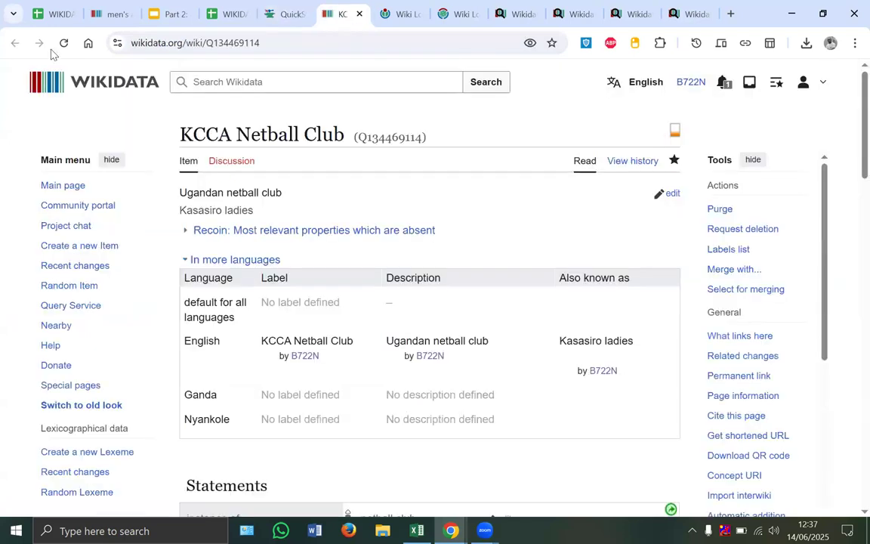
left_click(64, 43)
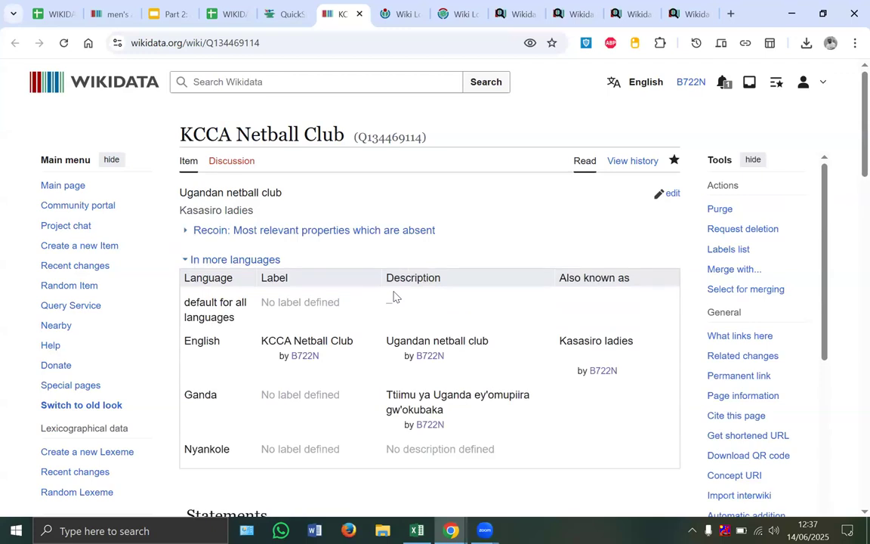
scroll(393, 297, "down", 2)
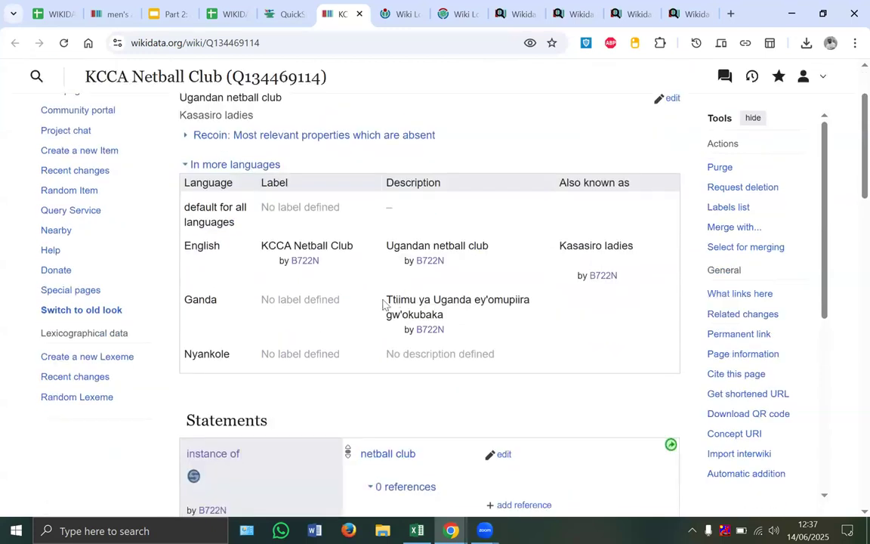
left_click_drag(387, 300, 445, 319)
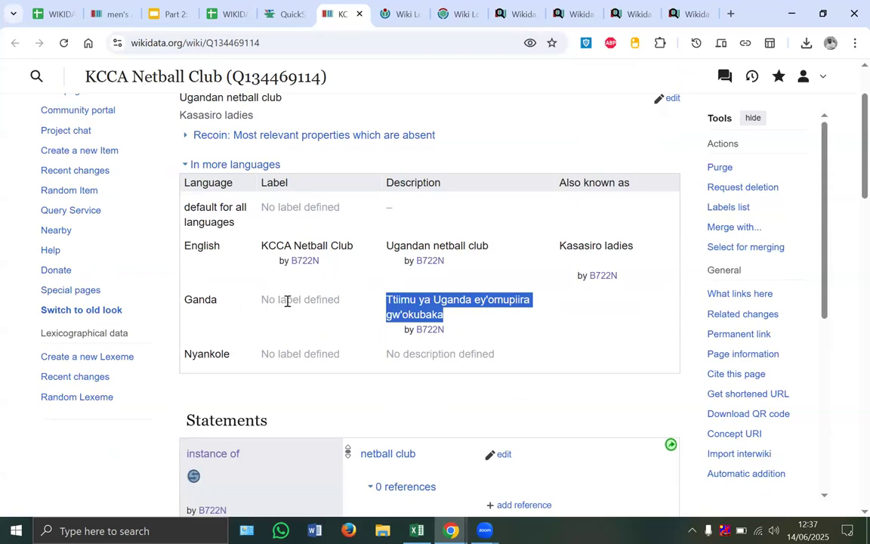
left_click(437, 301)
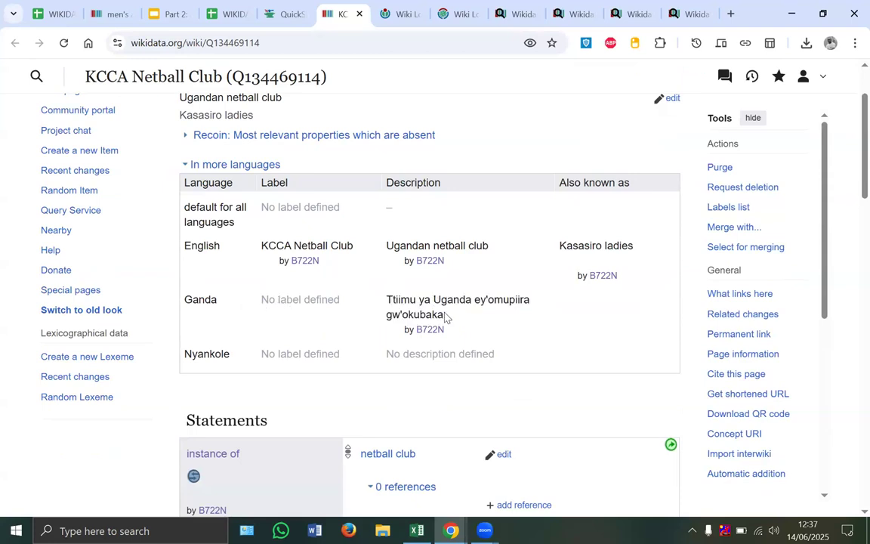
double_click(294, 303)
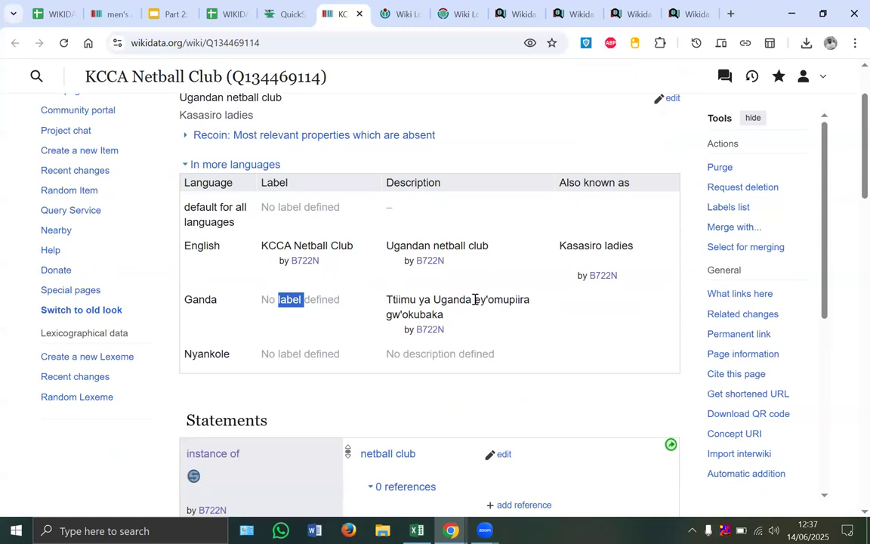
left_click_drag(475, 300, 451, 319)
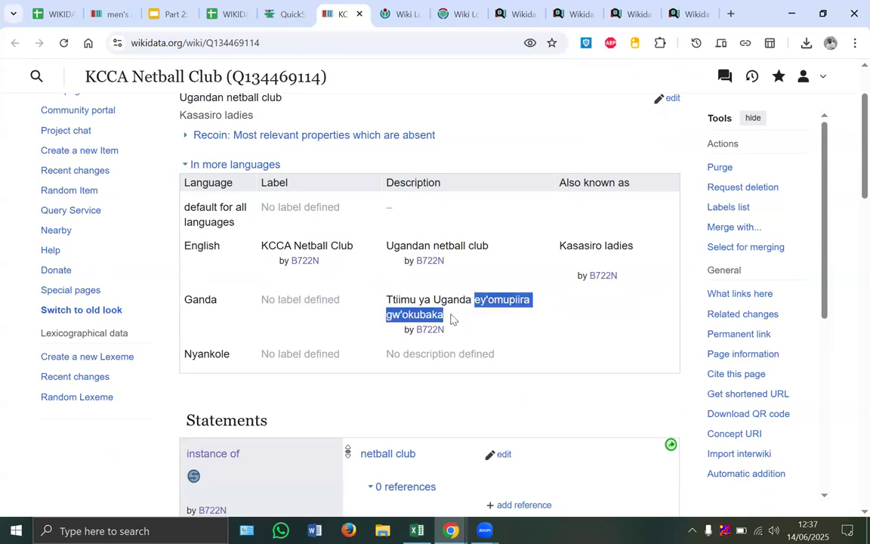
left_click(329, 265)
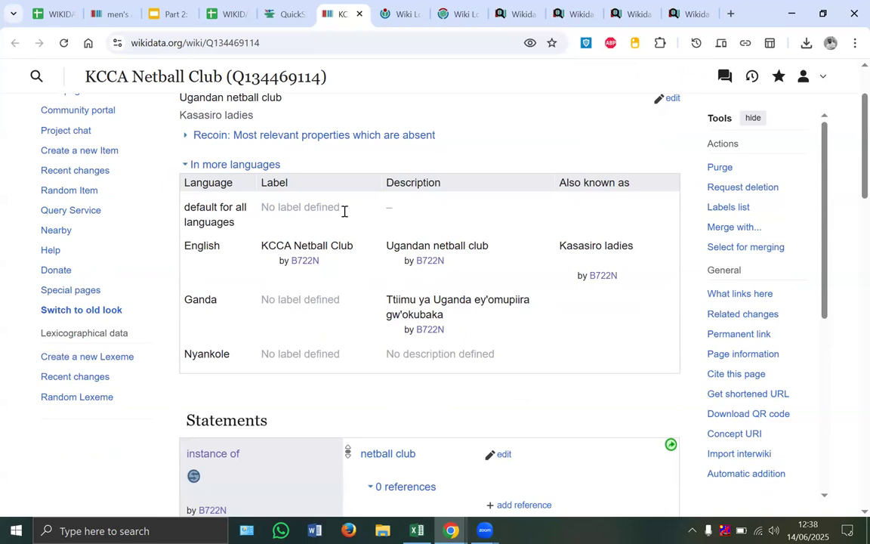
key("alt+Tab")
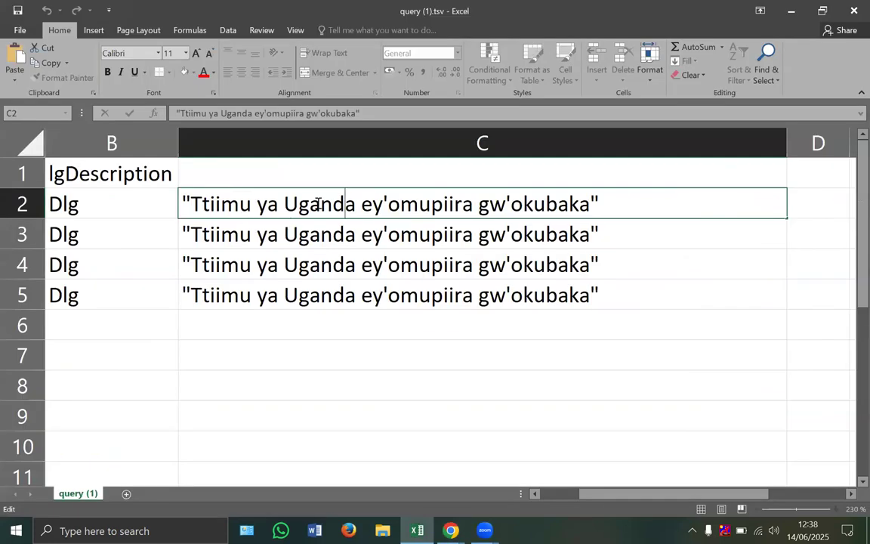
- Look up the KCCA Netball Club item ID Q134469114 on its Wikidata page
left_click(578, 235)
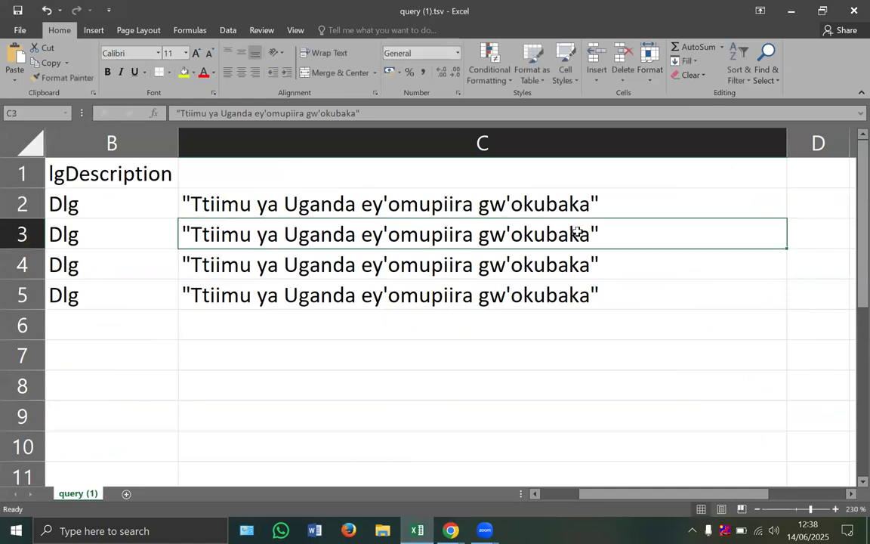
scroll(558, 230, "left", 1)
left_click(273, 213)
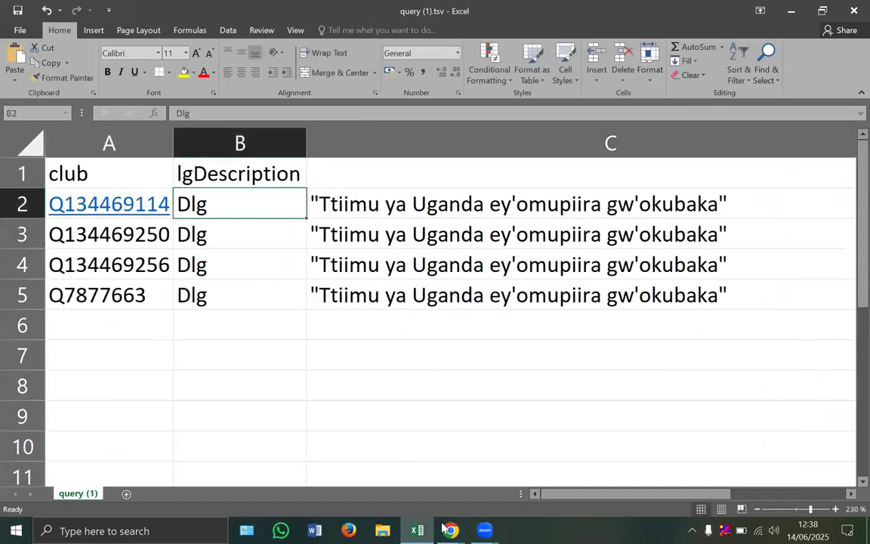
mouse_move(451, 530)
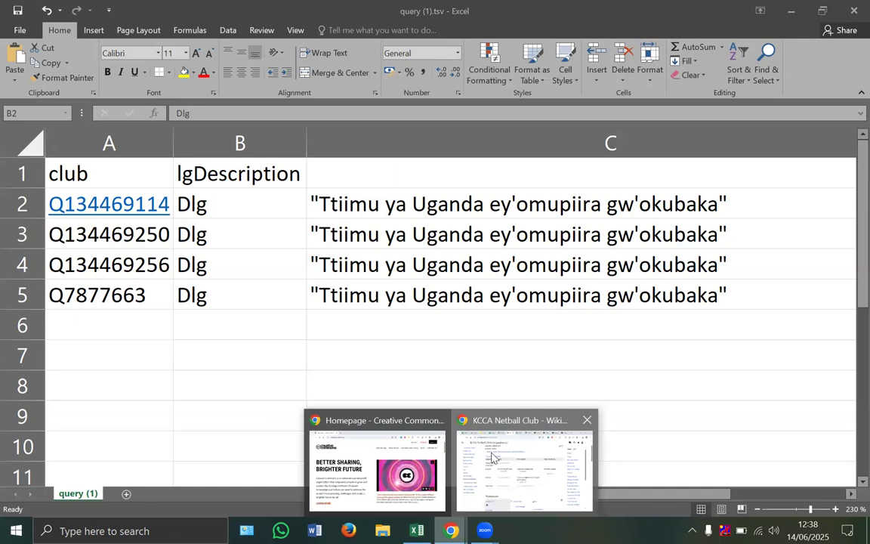
left_click(457, 423)
double_click(288, 78)
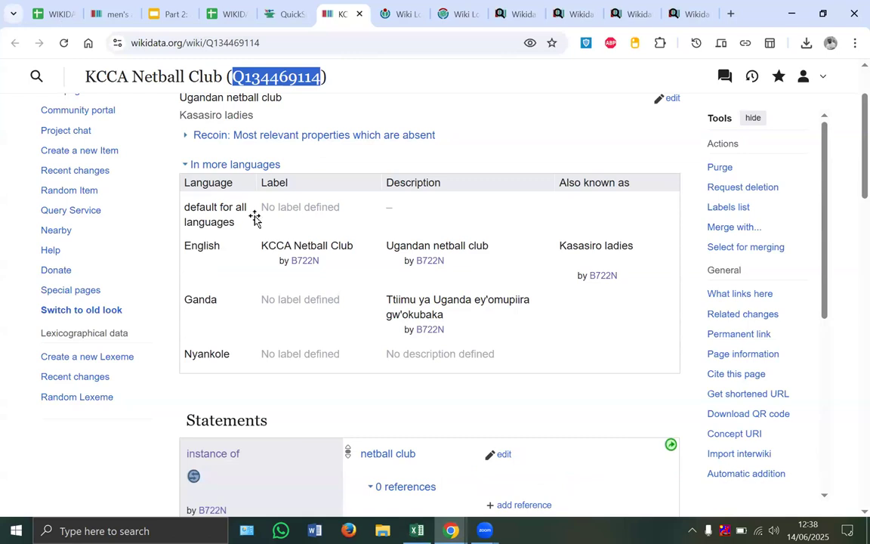
key("alt+Tab")
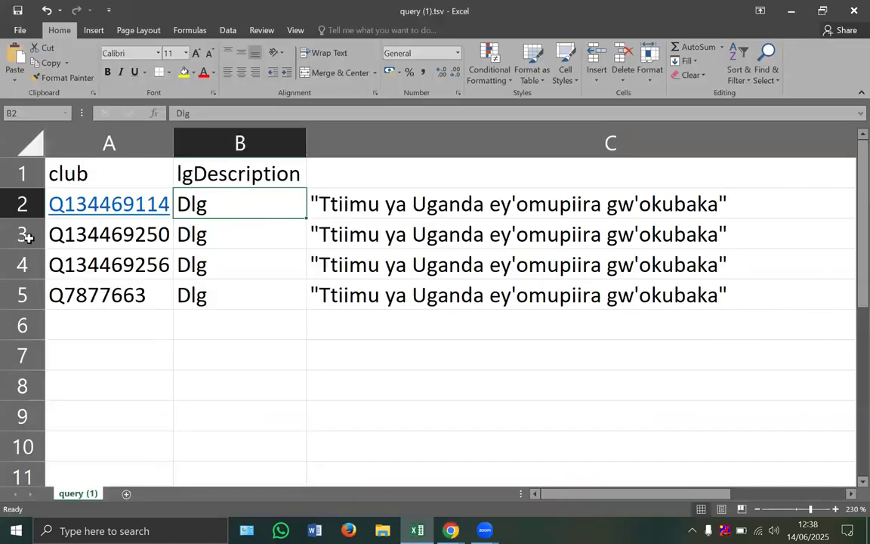
- Clear rows 3–5 so only the Q134469114 row remains
left_click_drag(26, 238, 75, 261)
key("Delete")
left_click_drag(15, 225, 15, 296)
key("Delete")
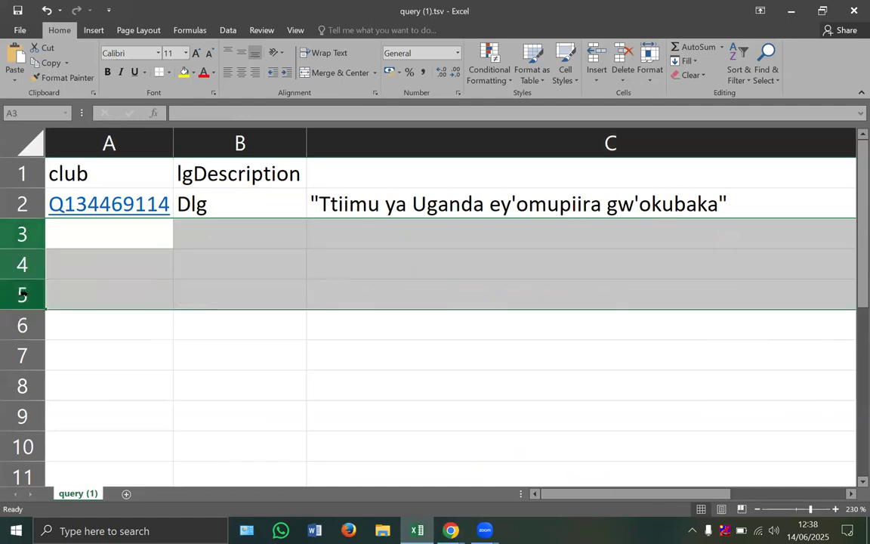
double_click(356, 192)
key("Return")
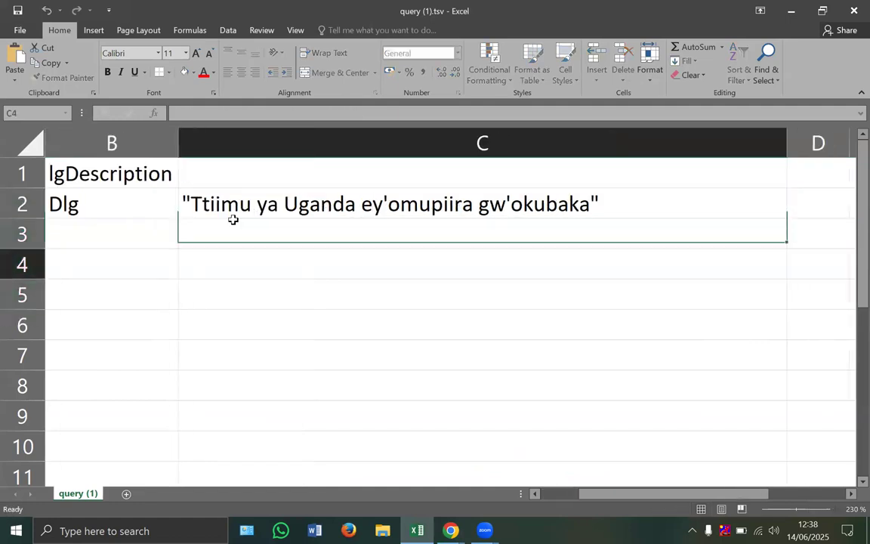
key("Return")
- Change B2's code from Dlg to lg by deleting the leading D
scroll(219, 215, "left", 2)
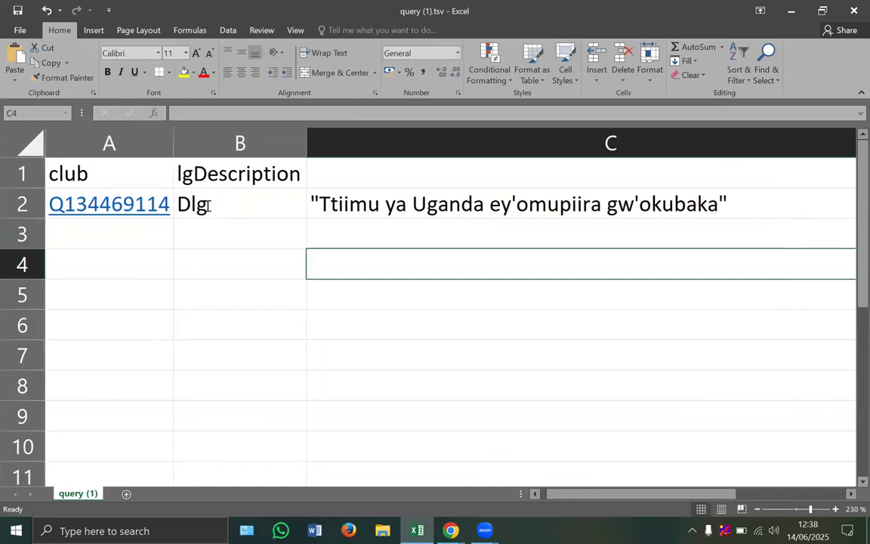
double_click(195, 204)
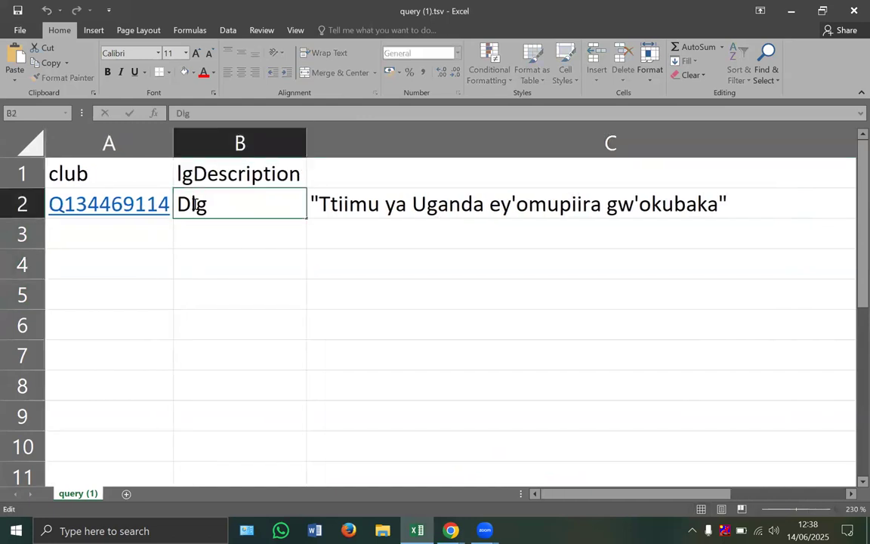
key("BackSpace")
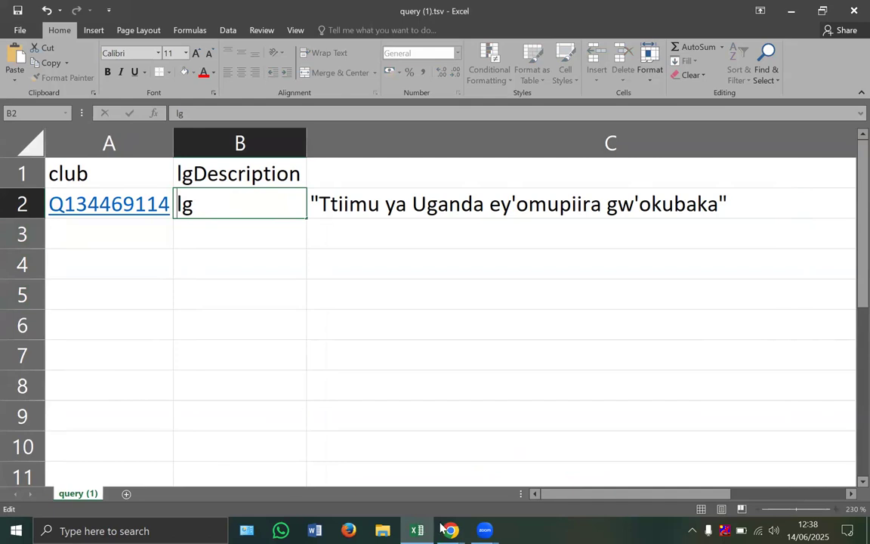
mouse_move(444, 529)
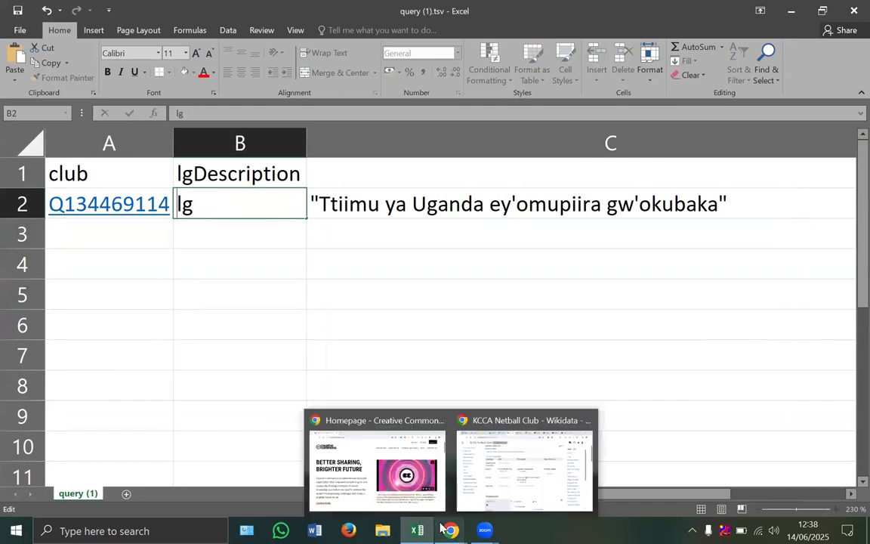
left_click(521, 454)
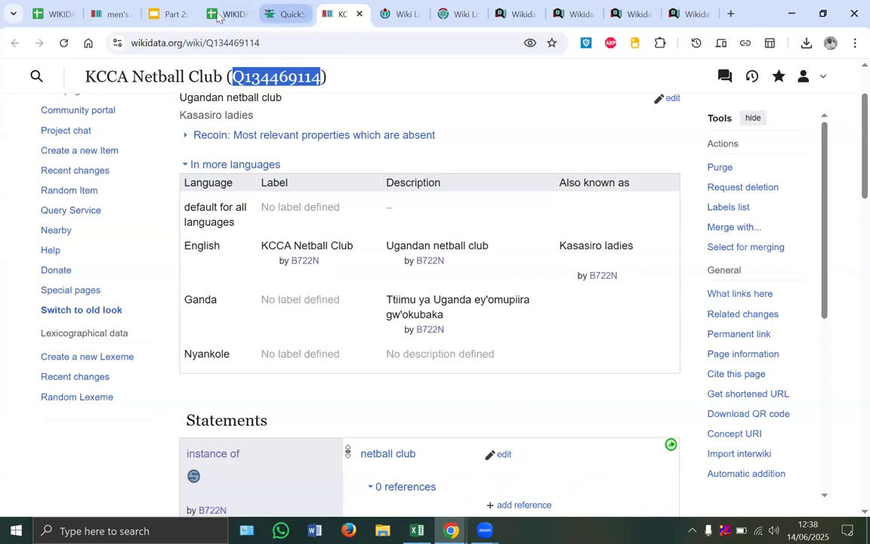
- Check the Len label code in cells D6 and C9 of the WIKIDATA QUICK STATEMENTS sheet
left_click(218, 14)
scroll(240, 266, "up", 3)
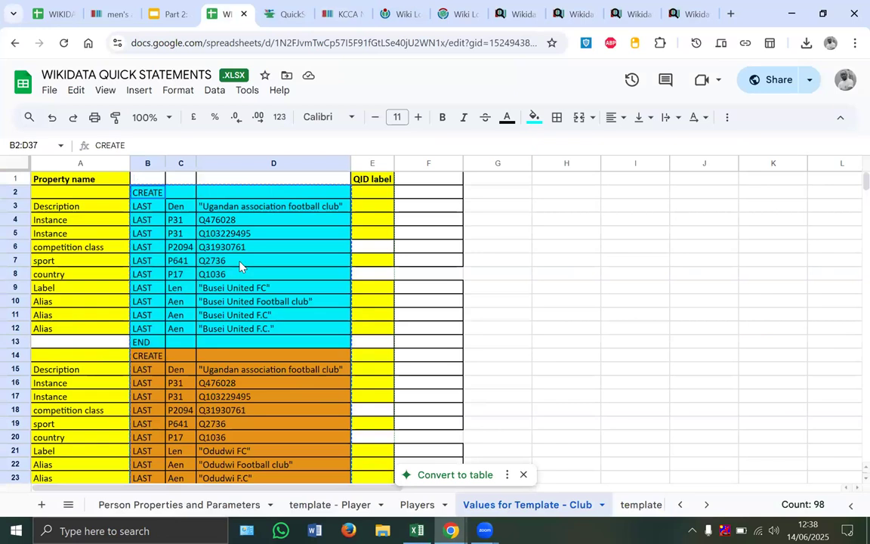
left_click(219, 251)
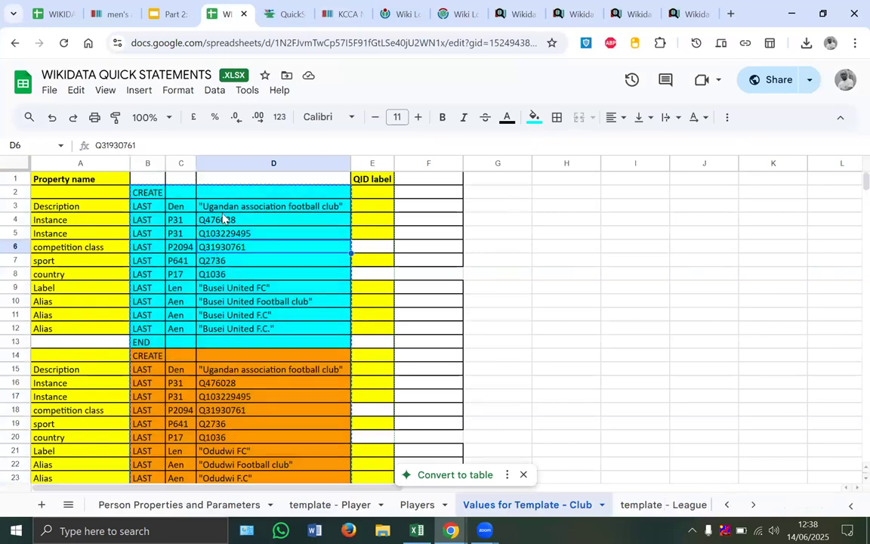
left_click(193, 289)
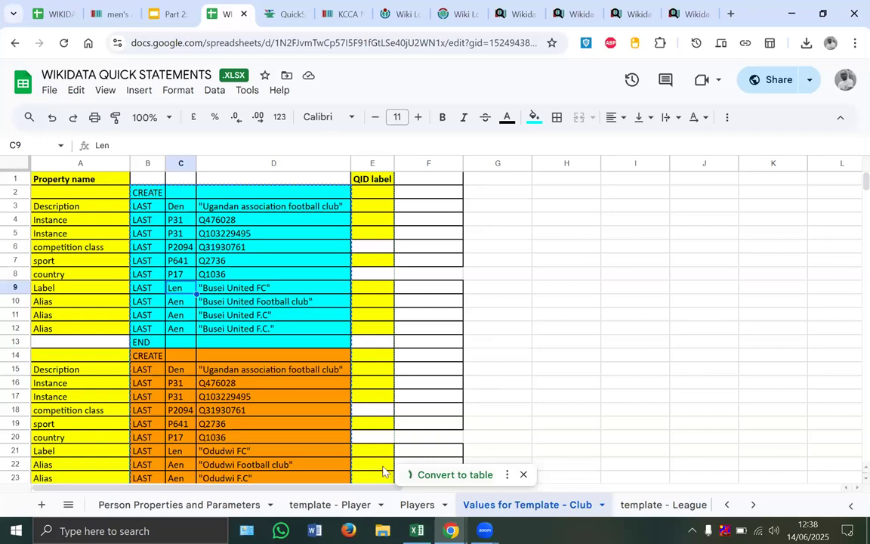
key("alt+Tab")
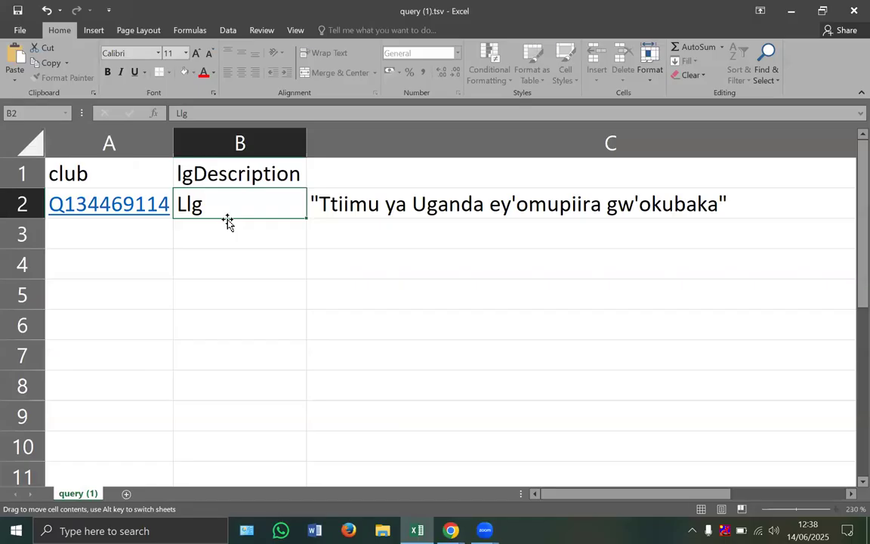
- Extend C2's description to "Ttiimu ya Uganda ey'omupiira gw'okubaka eya KCCA"
double_click(423, 205)
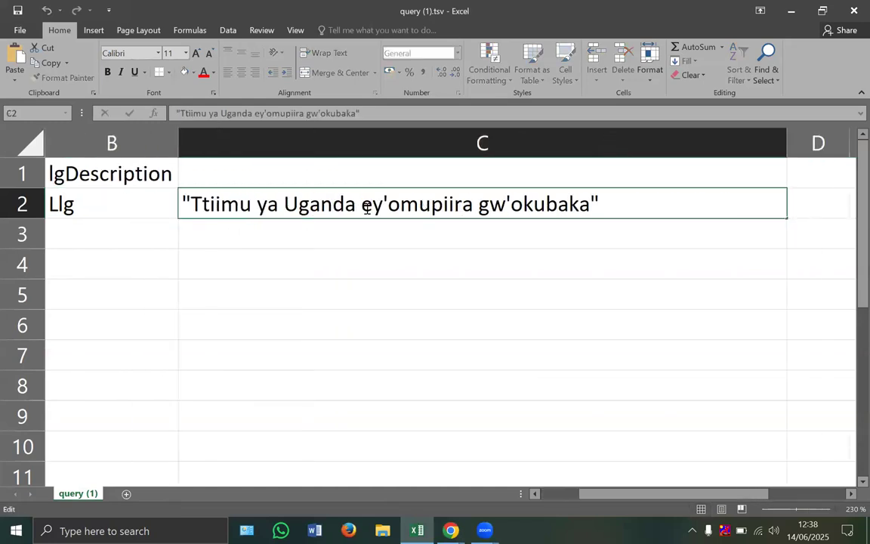
left_click_drag(362, 206, 325, 204)
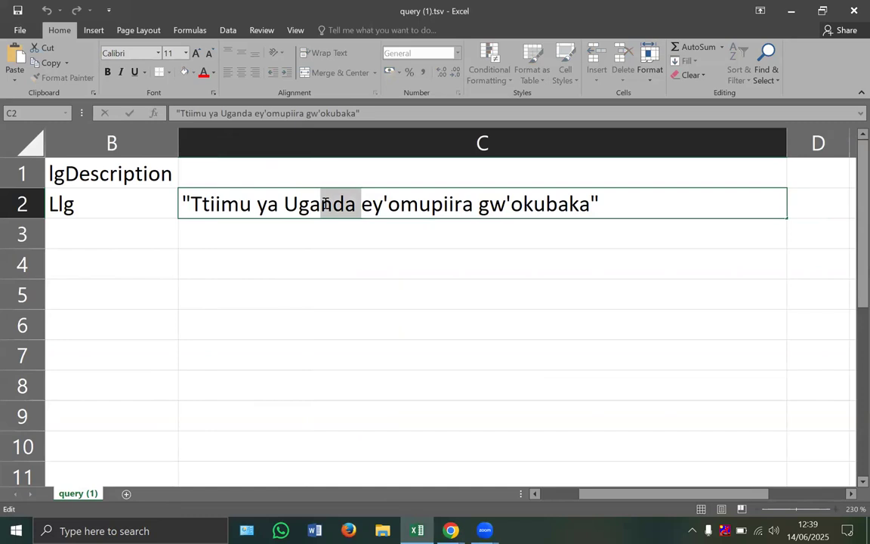
key("Return")
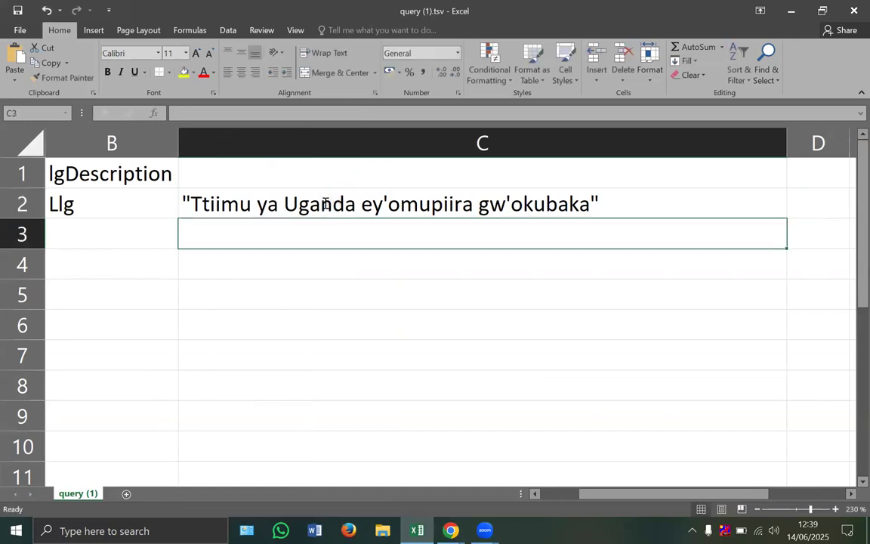
double_click(714, 206)
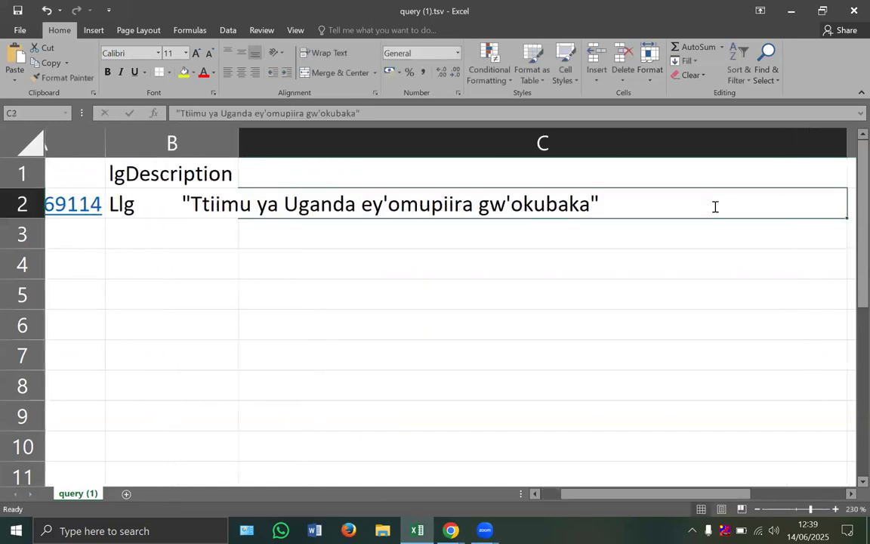
key("Left")
type("e")
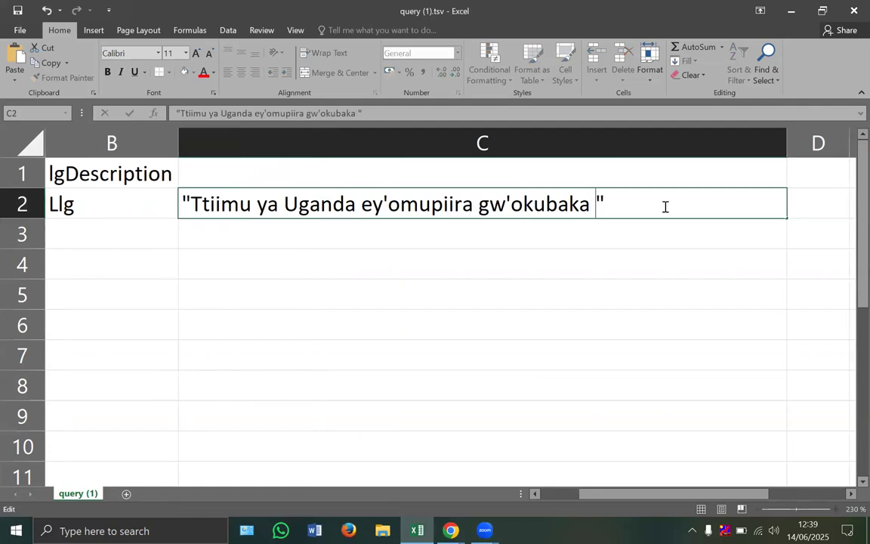
type("ya K")
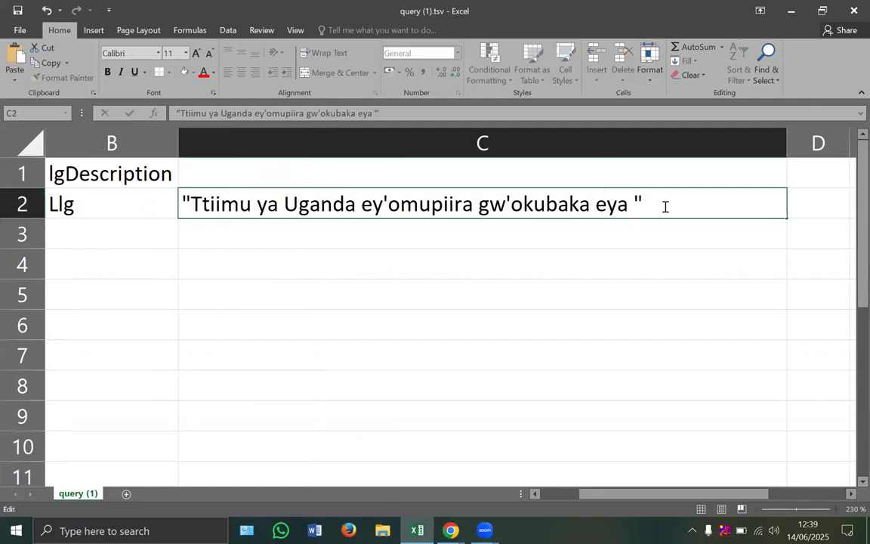
type("CCA")
left_click(438, 293)
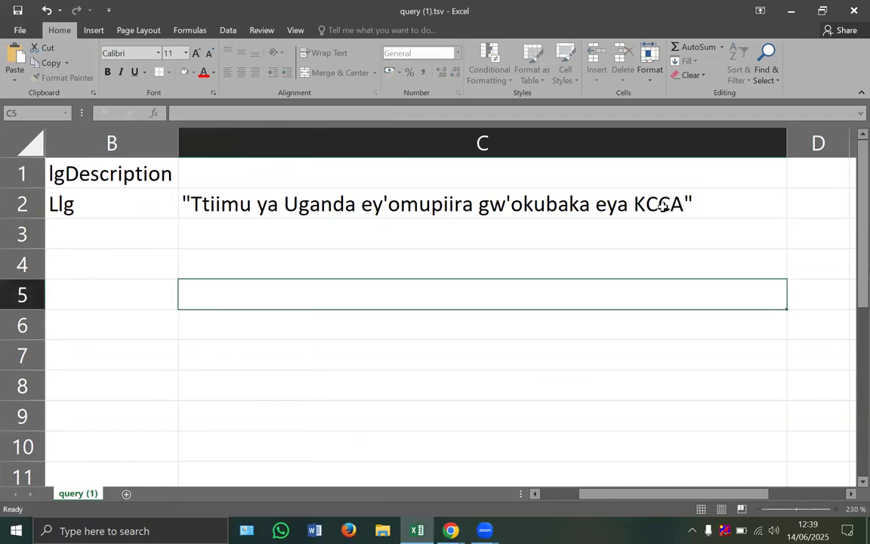
- Copy the row A2:C2 and bring the browser window forward
scroll(427, 287, "left", 1)
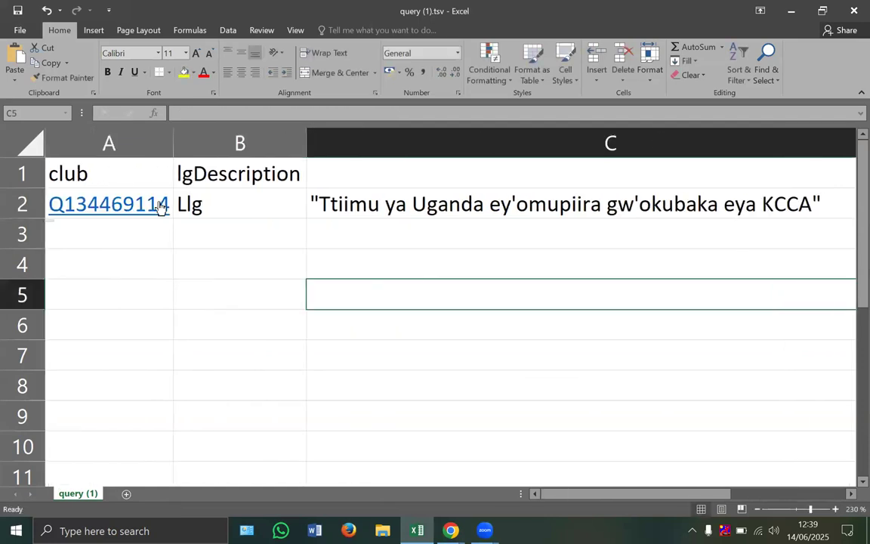
left_click_drag(419, 215, 112, 198)
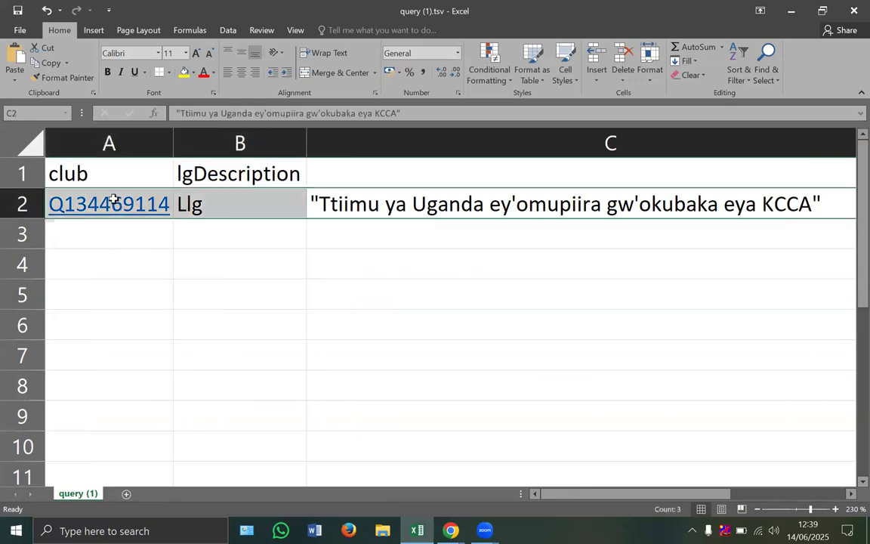
key("ctrl+c")
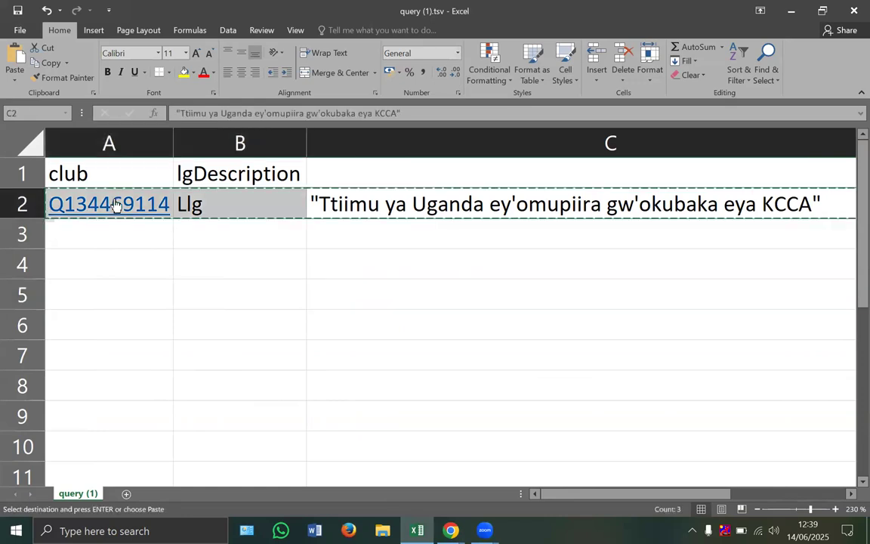
left_click(451, 530)
left_click(521, 461)
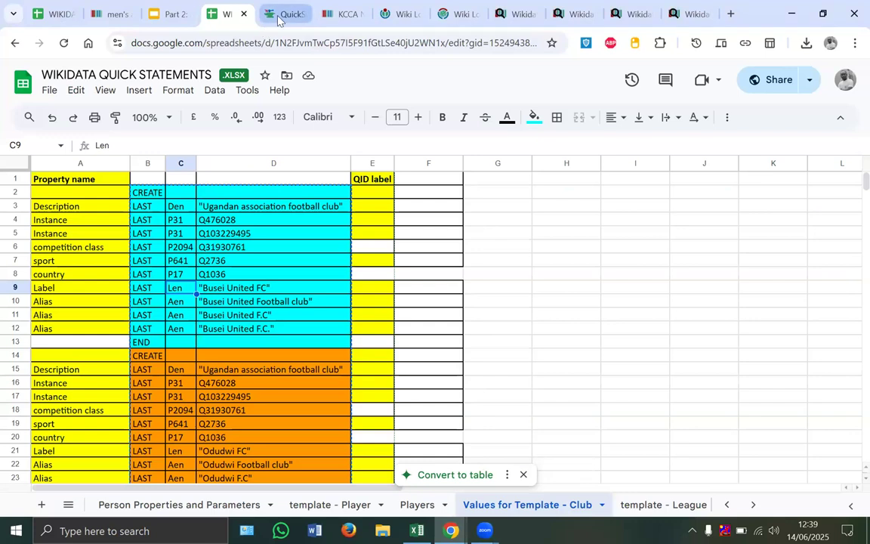
- Start a new QuickStatements batch and import the pasted A2:C2 row as a V1 command
left_click(280, 14)
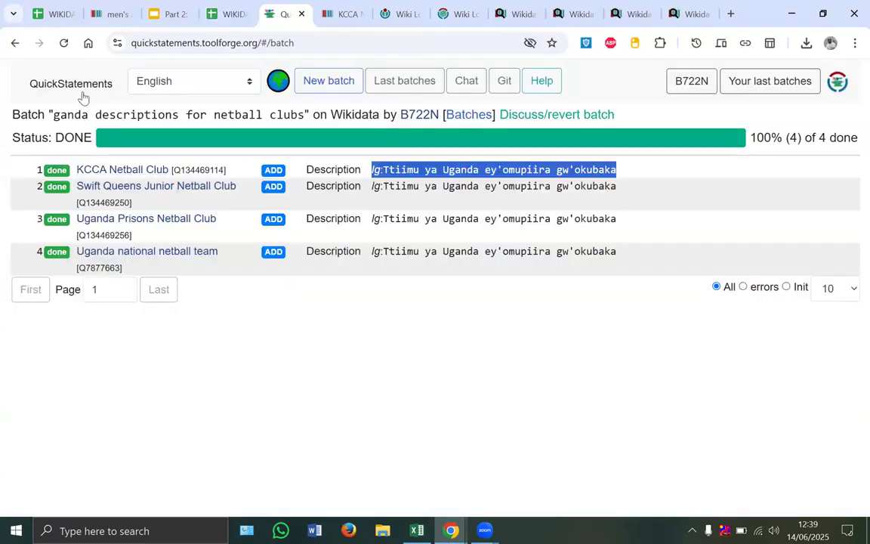
left_click(84, 94)
left_click(119, 194)
left_click(130, 194)
key("ctrl+v")
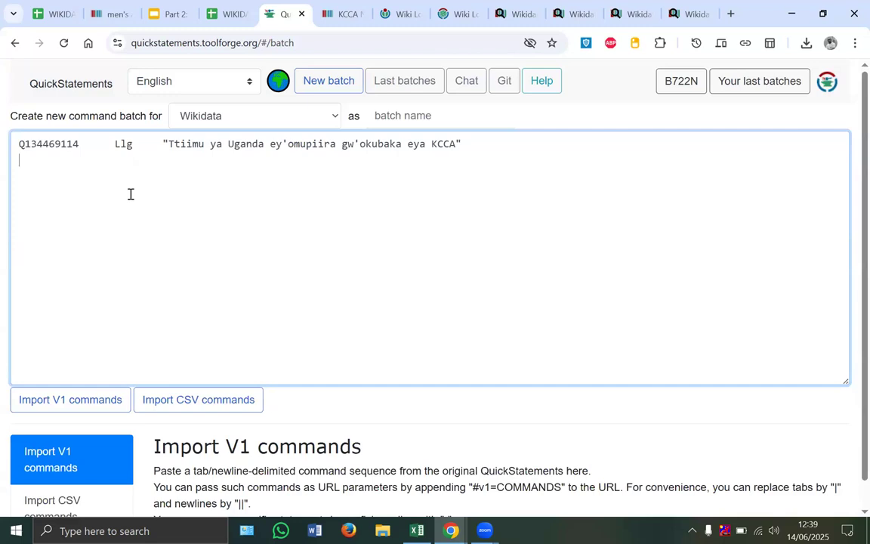
left_click(68, 411)
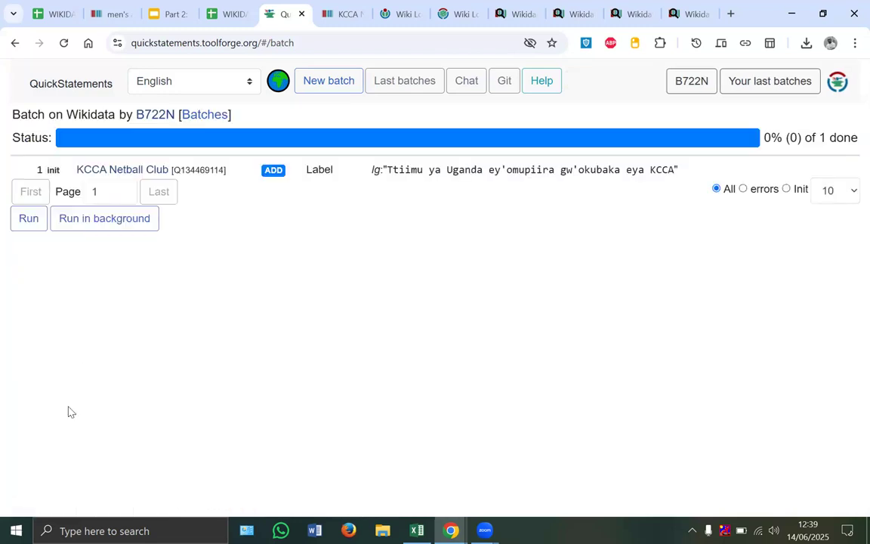
- Run the batch adding the lg label "Ttiimu ya Uganda ey'omupiira gw'okubaka eya KCCA"
left_click_drag(302, 174, 337, 180)
left_click(29, 225)
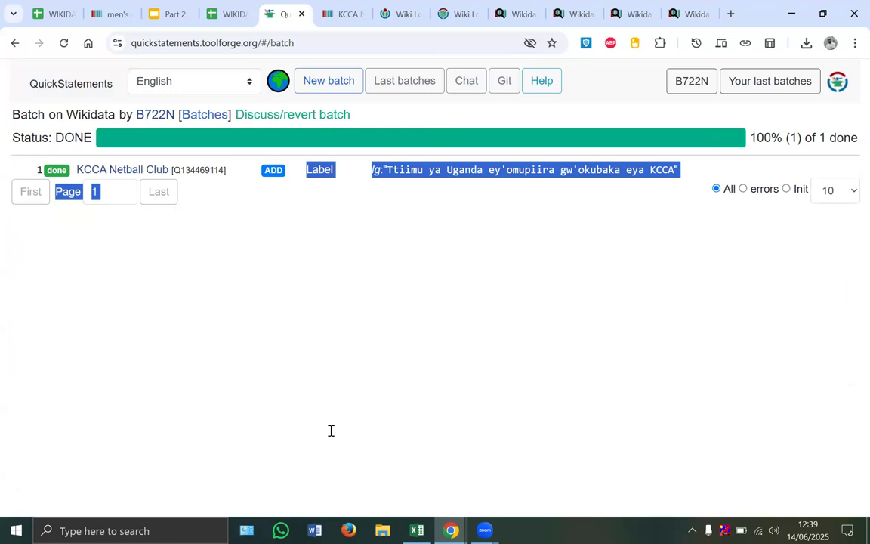
left_click(335, 345)
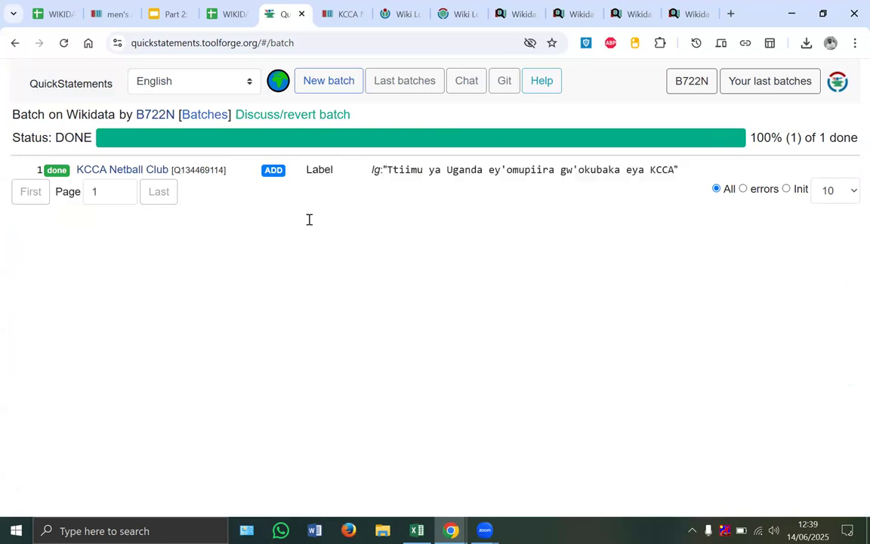
left_click(348, 20)
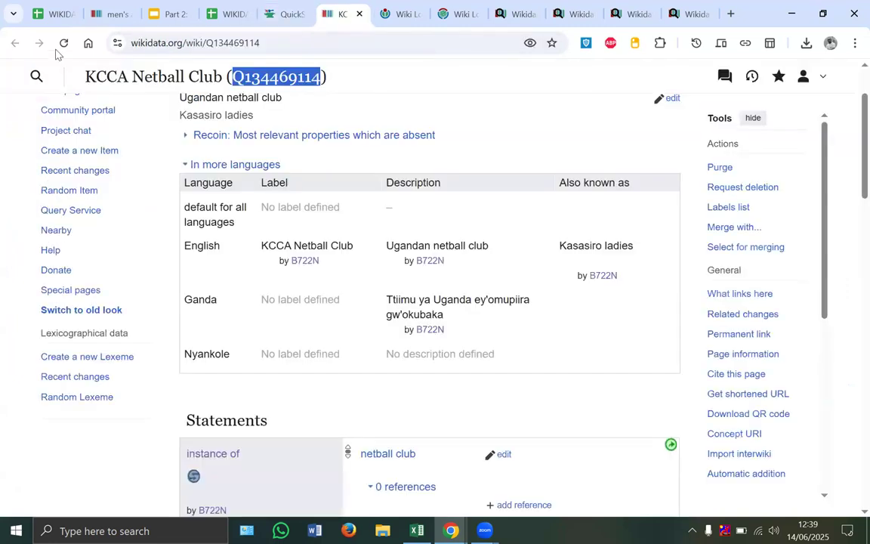
left_click(62, 47)
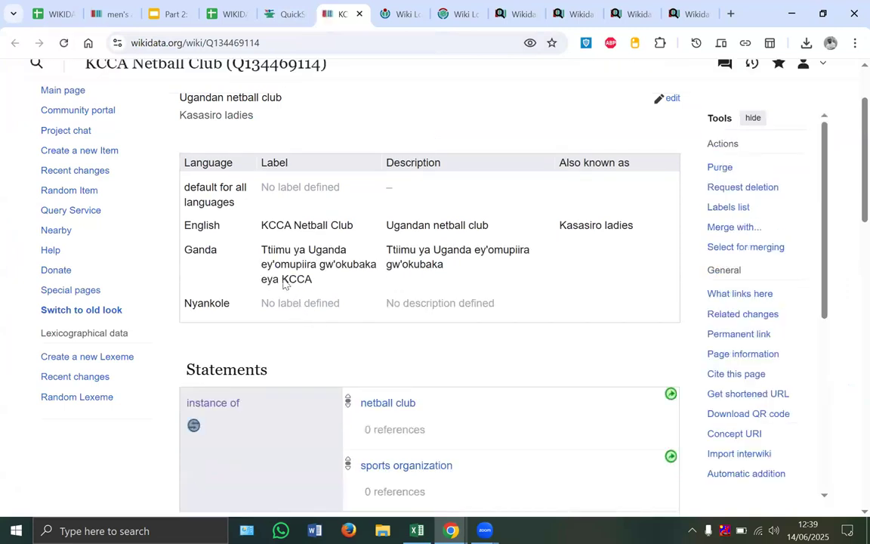
mouse_move(268, 299)
left_mouse_down()
mouse_move(324, 333)
mouse_move(261, 299)
left_mouse_up()
left_click(323, 332)
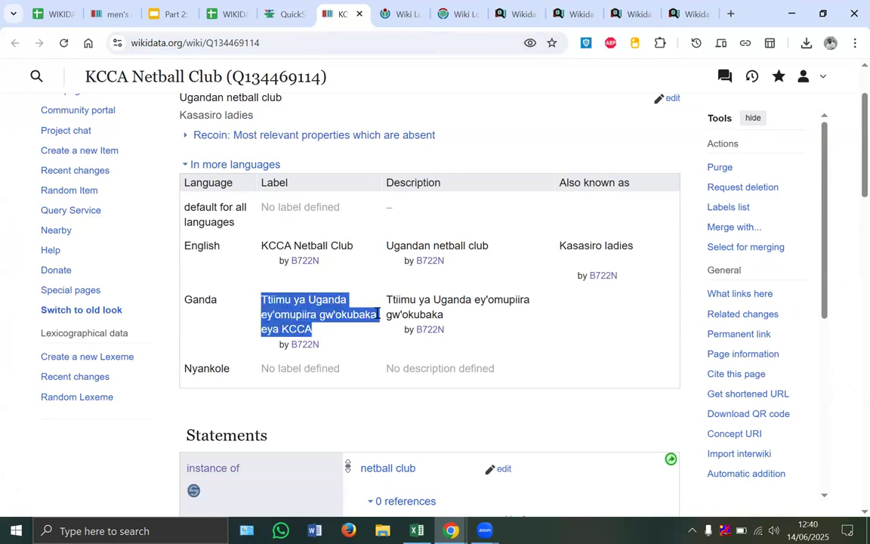
- Shorten the Ganda label to "Ttiimu ey'omupiira gw'okubaka eya KCCA" and publish it
double_click(313, 314)
key("BackSpace")
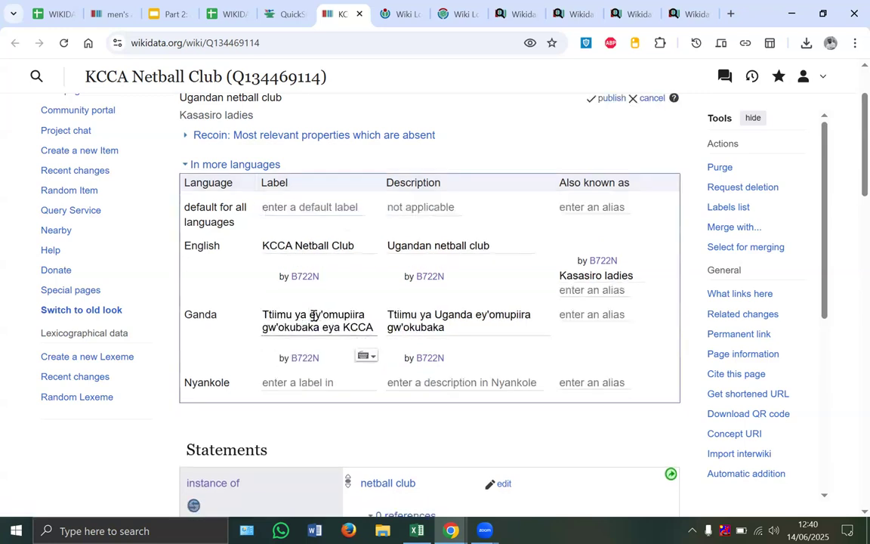
key("BackSpace")
key("BackSpace")
key("BackSpace")
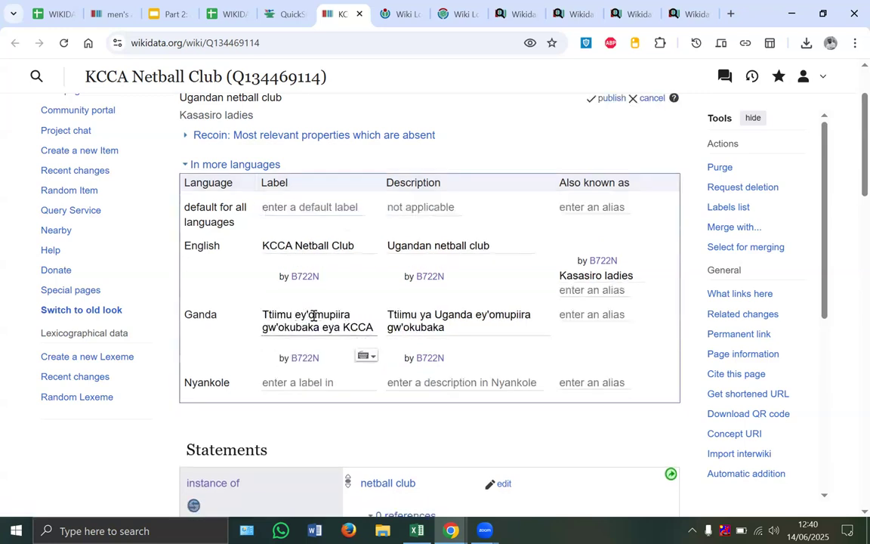
left_click(609, 98)
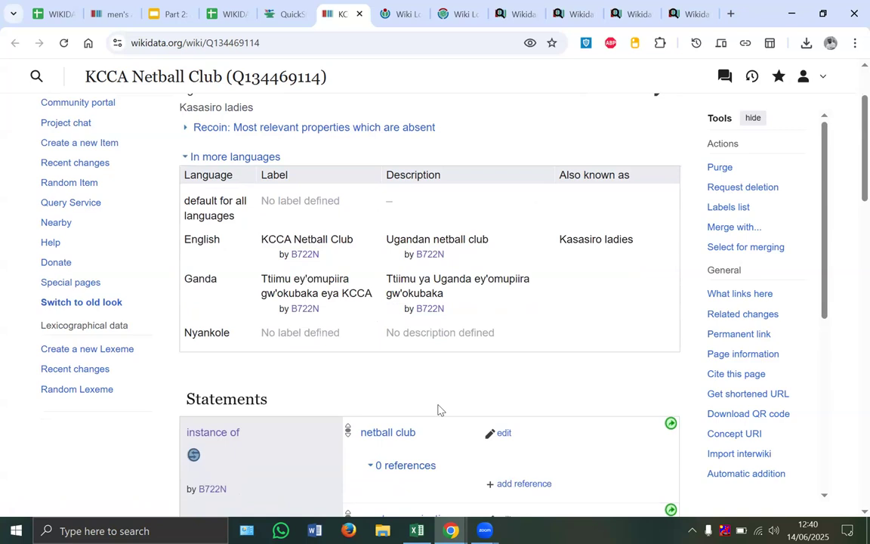
scroll(618, 167, "up", 2)
- Review KCCA Netball Club's revision history, marking the QuickStatements batch tags on the label and description edits
left_click(618, 167)
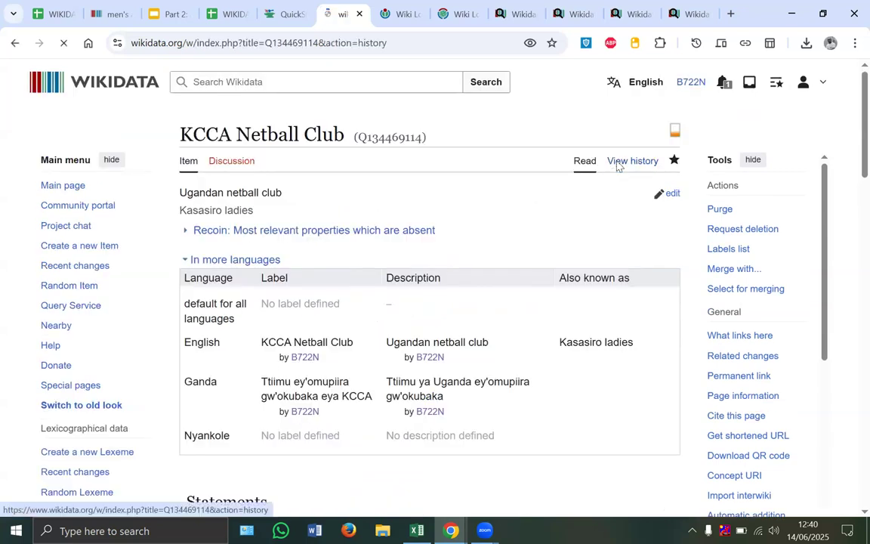
scroll(543, 163, "down", 2)
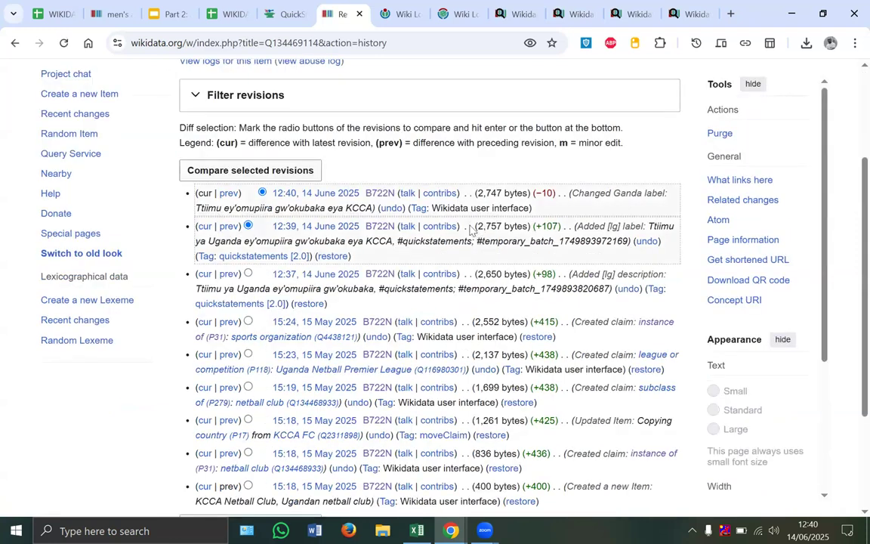
left_click_drag(658, 242, 664, 175)
left_click(663, 175)
mouse_move(404, 235)
left_mouse_down()
mouse_move(411, 255)
mouse_move(582, 251)
mouse_move(627, 230)
mouse_move(393, 223)
left_mouse_up()
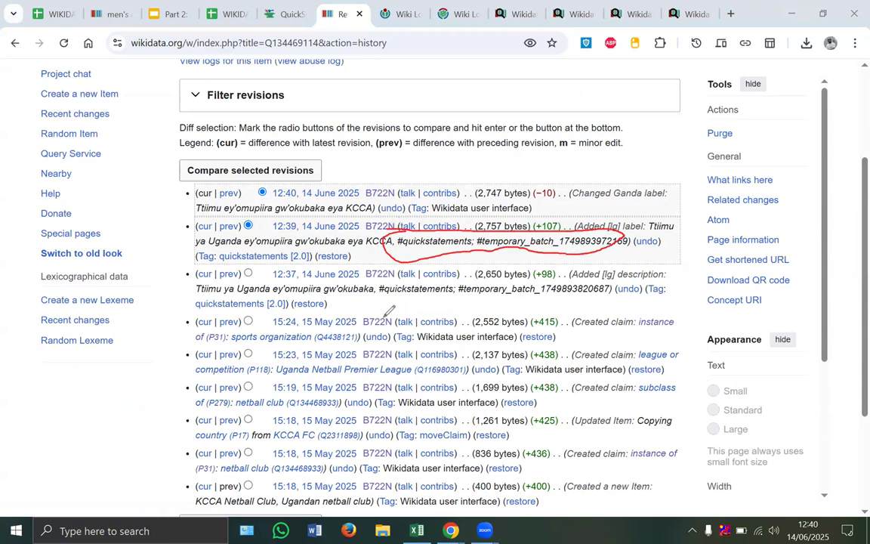
left_click_drag(368, 303, 531, 321)
mouse_move(588, 308)
left_mouse_down()
mouse_move(558, 270)
mouse_move(377, 282)
mouse_move(367, 303)
left_mouse_up()
mouse_move(543, 288)
left_mouse_down()
mouse_move(542, 299)
mouse_move(597, 290)
mouse_move(564, 281)
mouse_move(550, 288)
left_mouse_up()
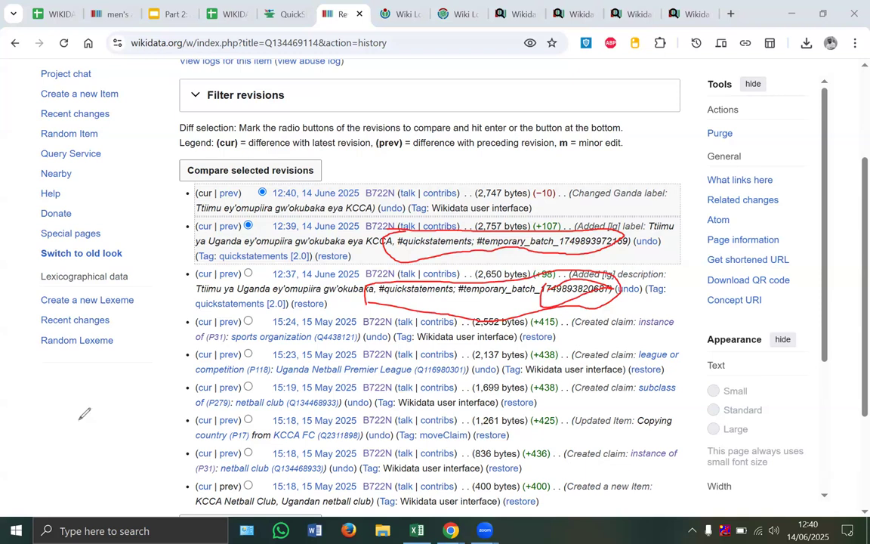
left_click(80, 420)
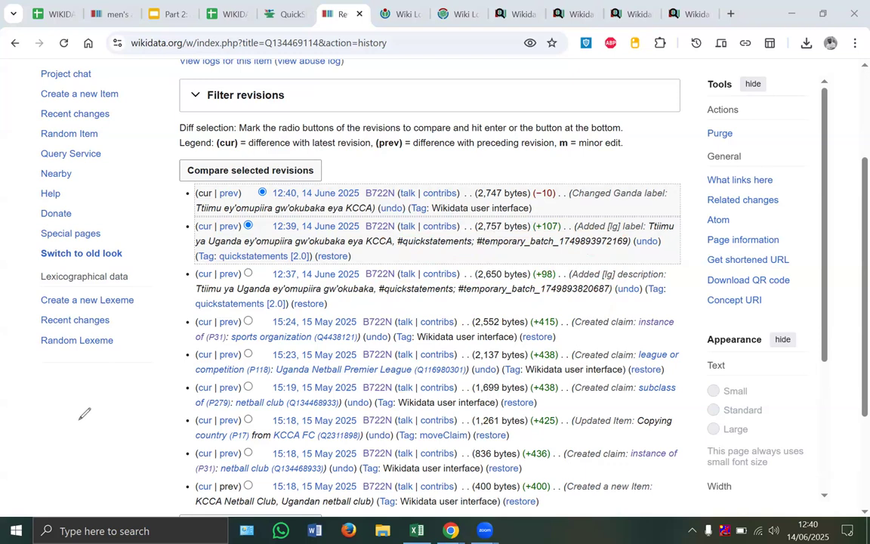
left_click(520, 7)
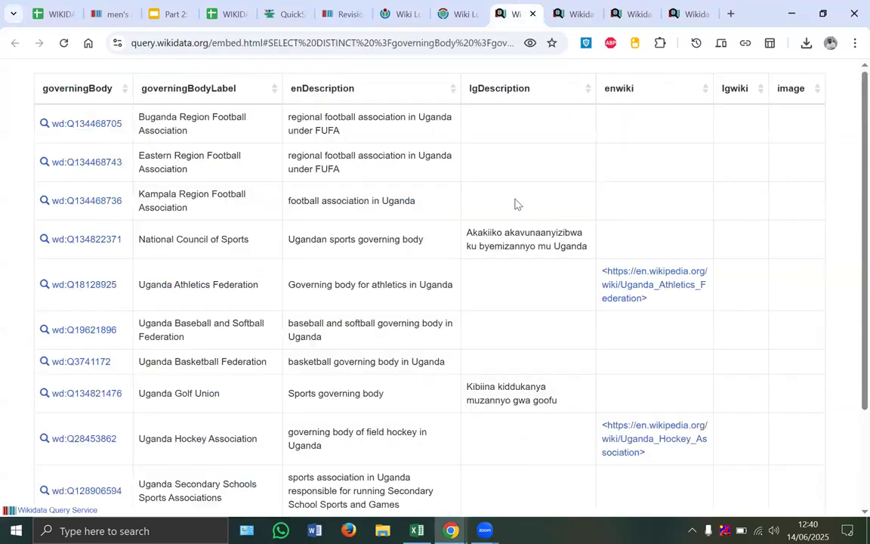
- Close the governing bodies query and refresh the netball club results to see all four Luganda descriptions
left_click(576, 21)
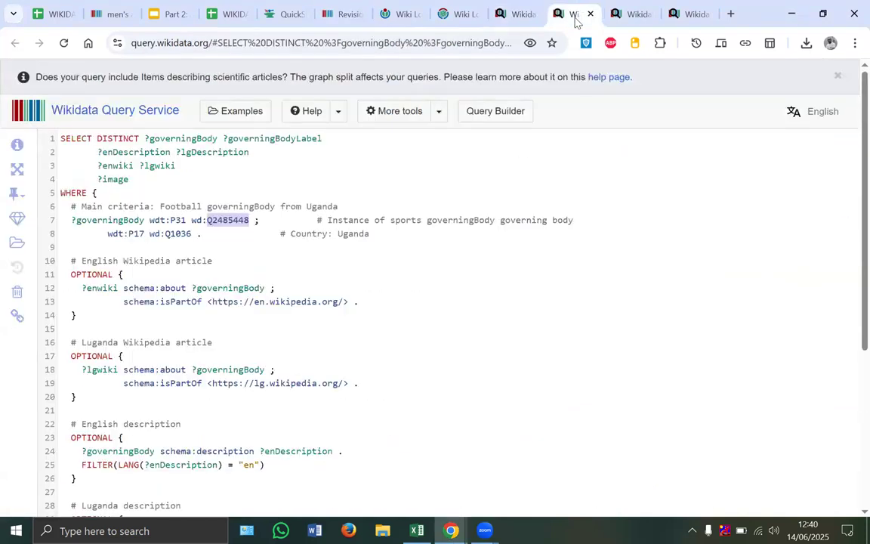
left_click(590, 17)
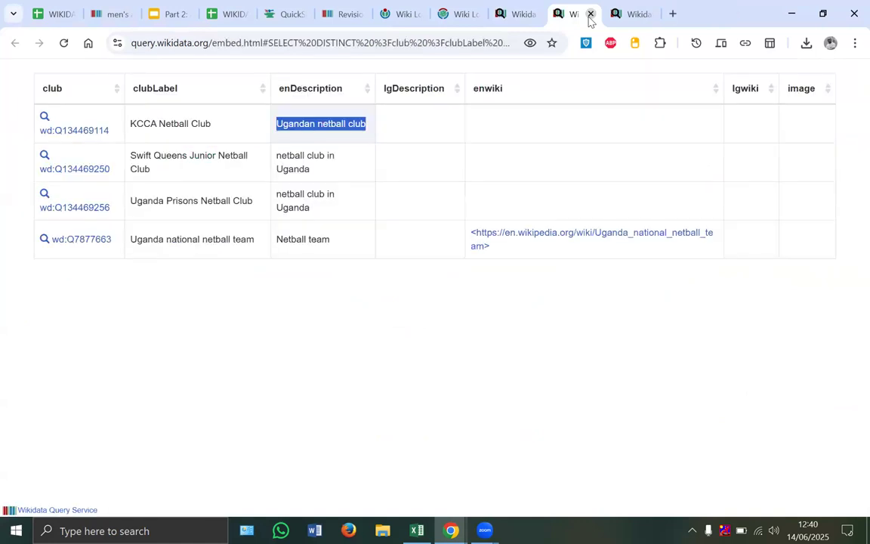
left_click(63, 44)
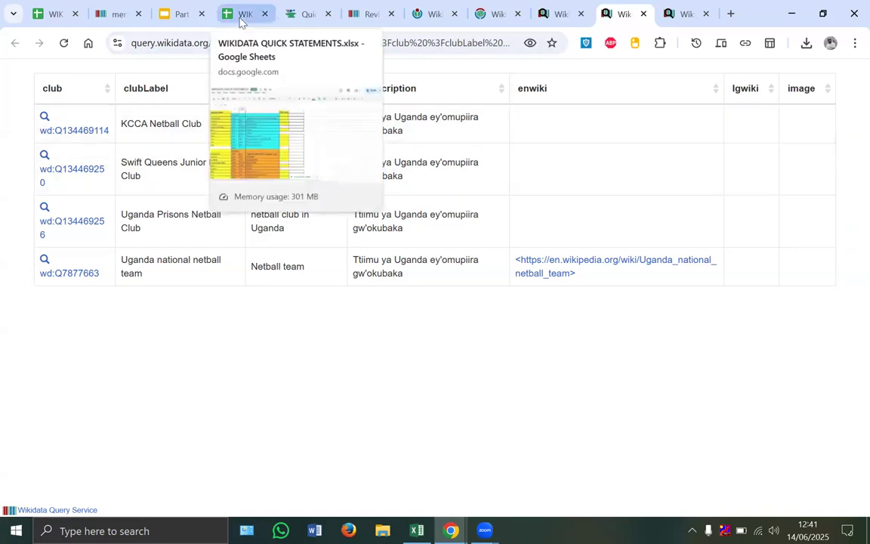
left_click(177, 16)
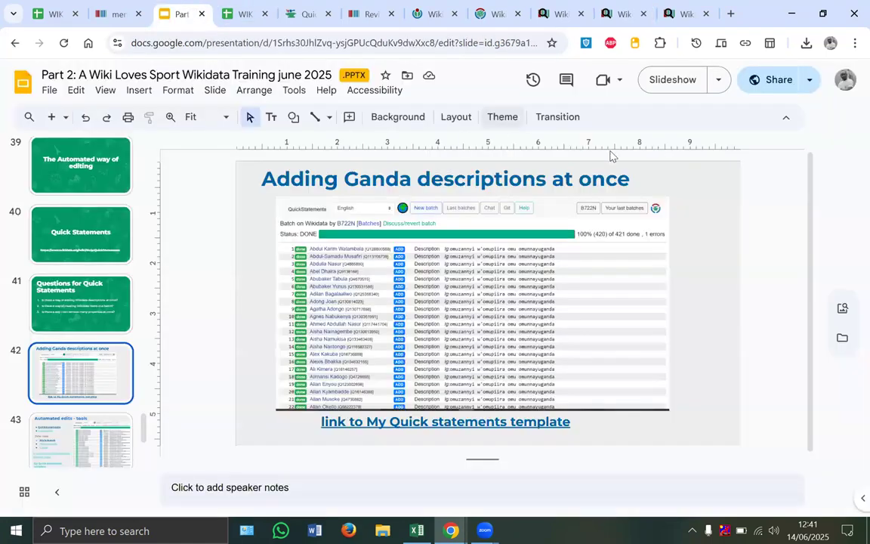
left_click(677, 85)
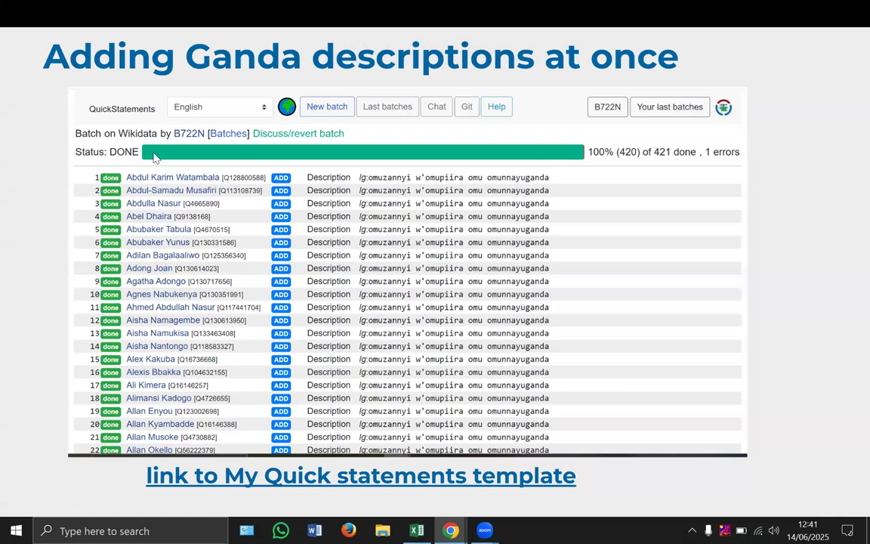
left_click(435, 47)
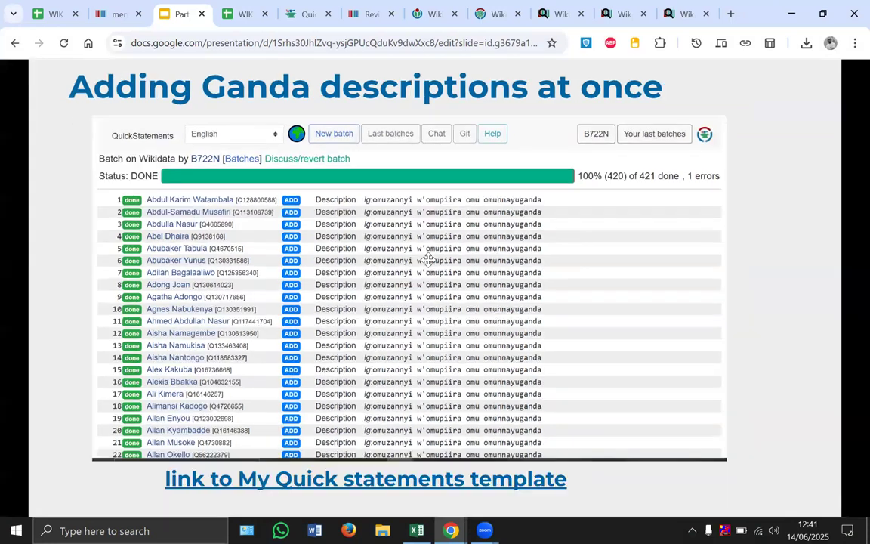
key("Escape")
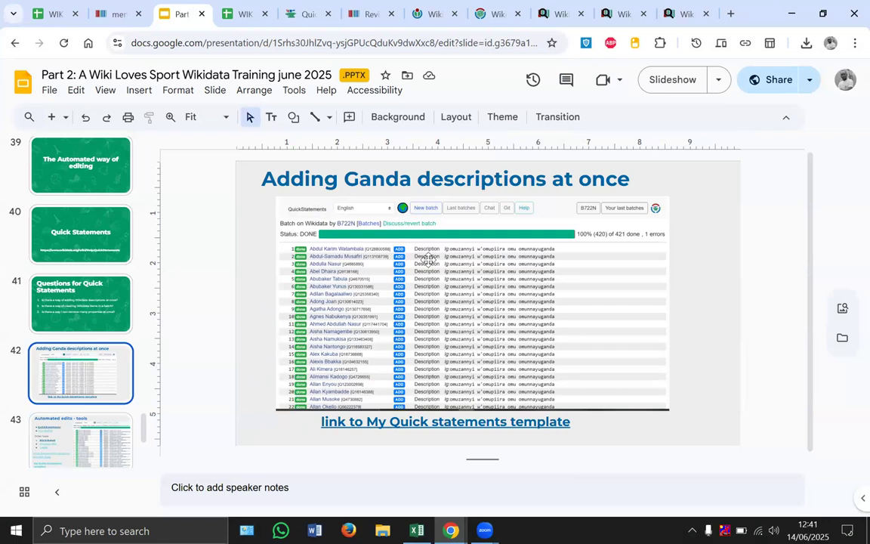
- Search Wikidata for 'abel Dha' and open Abel Dhaira's revision history
left_click(351, 17)
scroll(315, 91, "up", 4)
left_click(281, 81)
type("a")
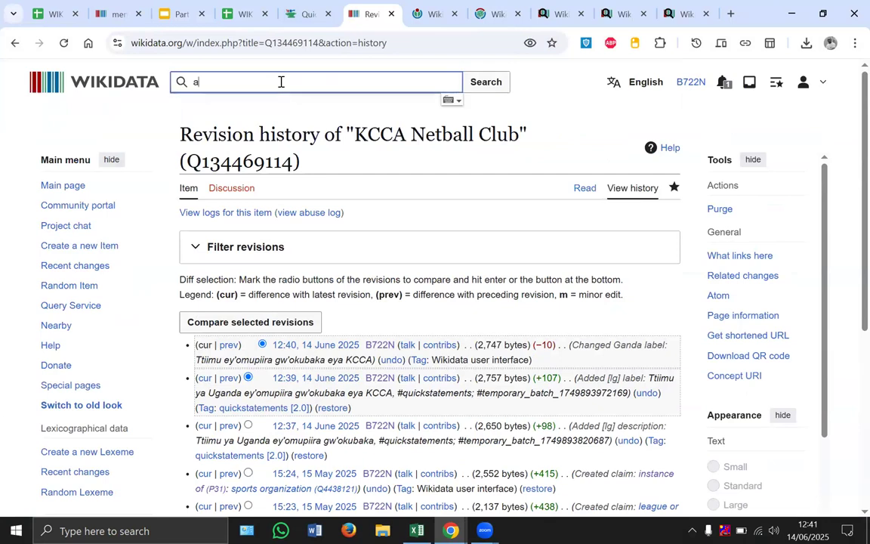
type("bel D")
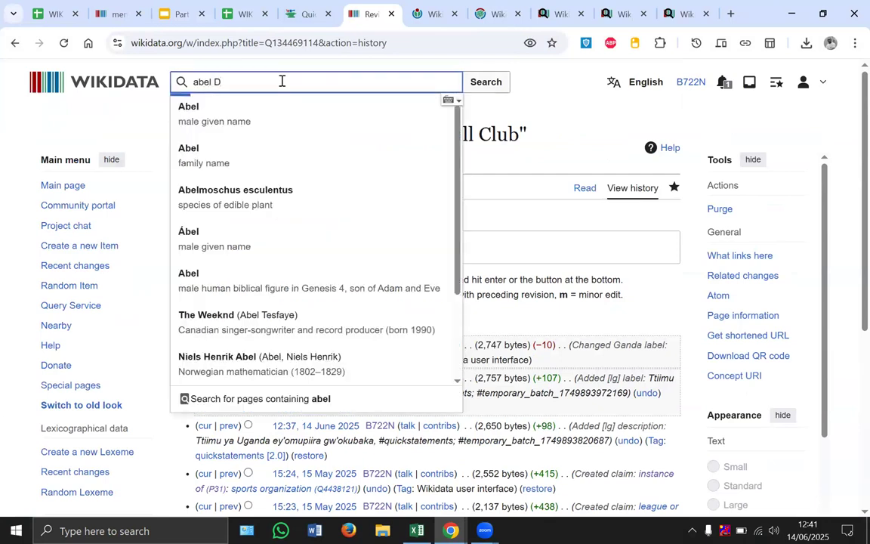
type("ha")
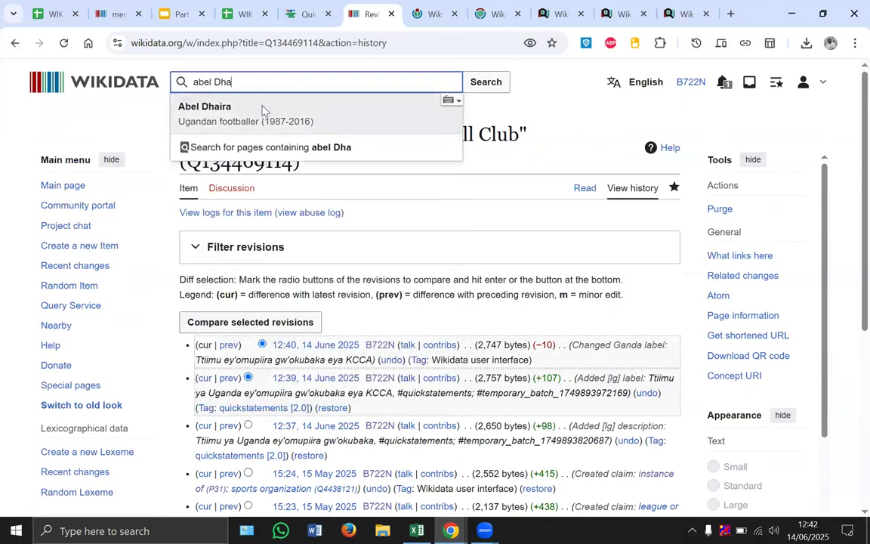
left_click(262, 110)
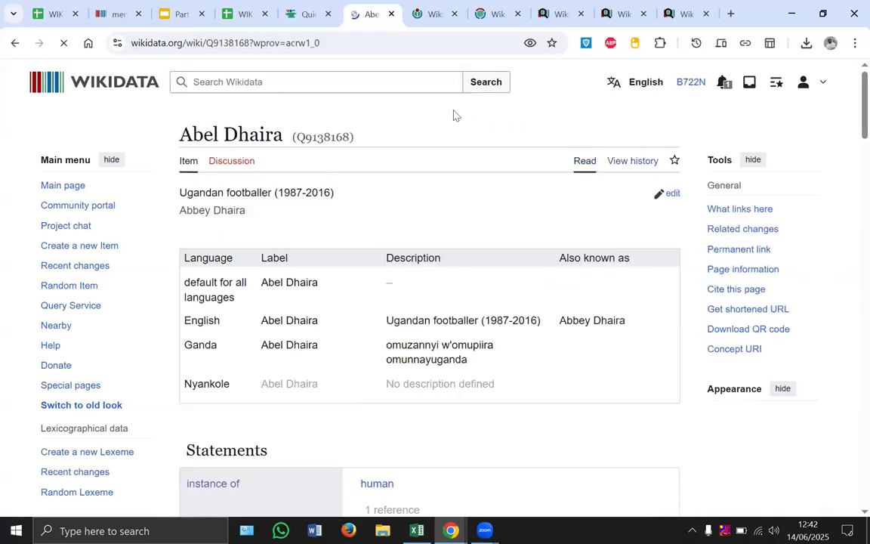
left_click(616, 165)
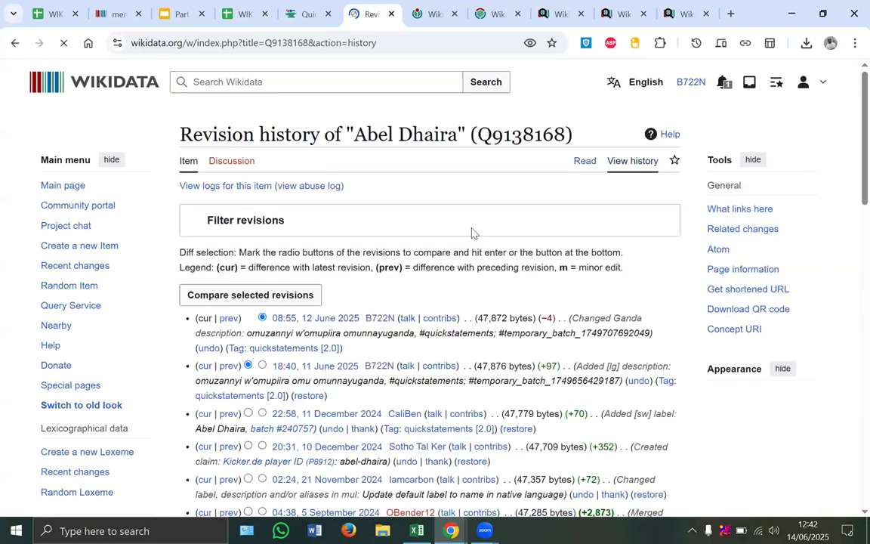
- Compare the batch-added and corrected Ganda descriptions in Abel Dhaira's history
scroll(468, 211, "down", 2)
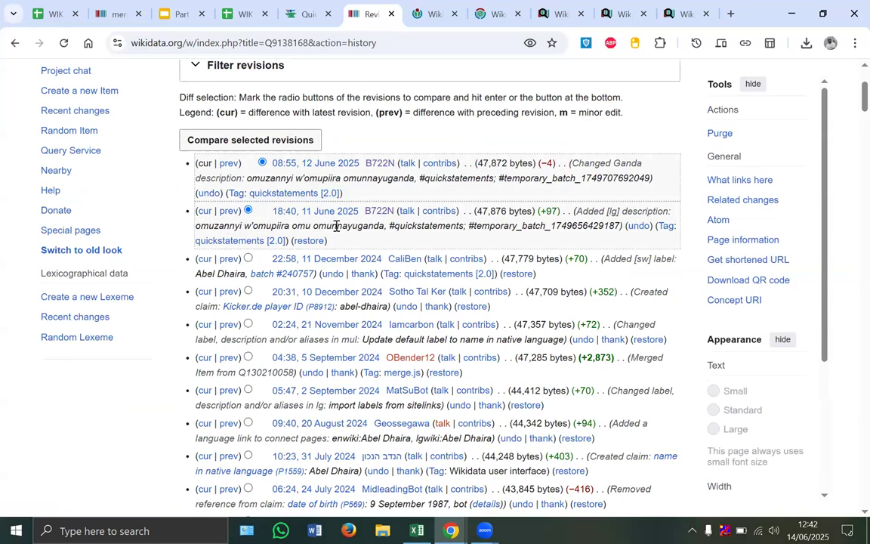
left_click_drag(195, 226, 384, 227)
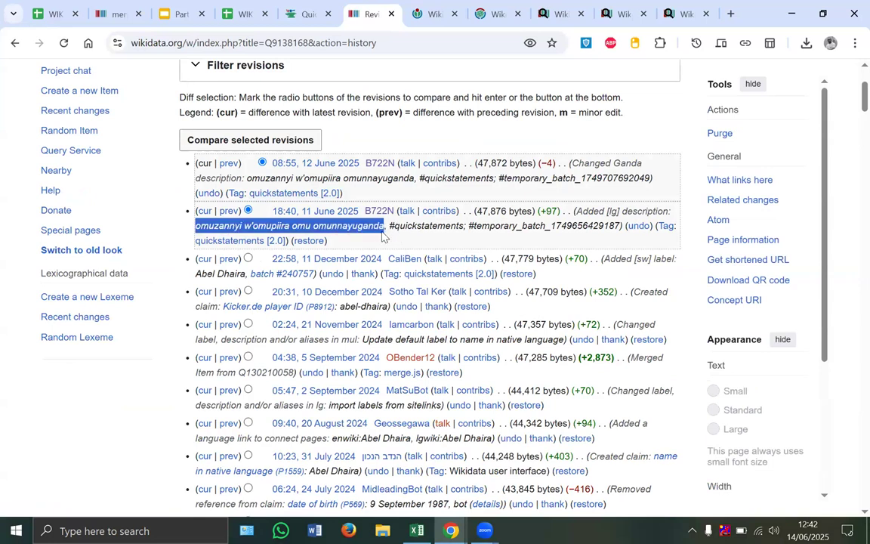
left_click(317, 231)
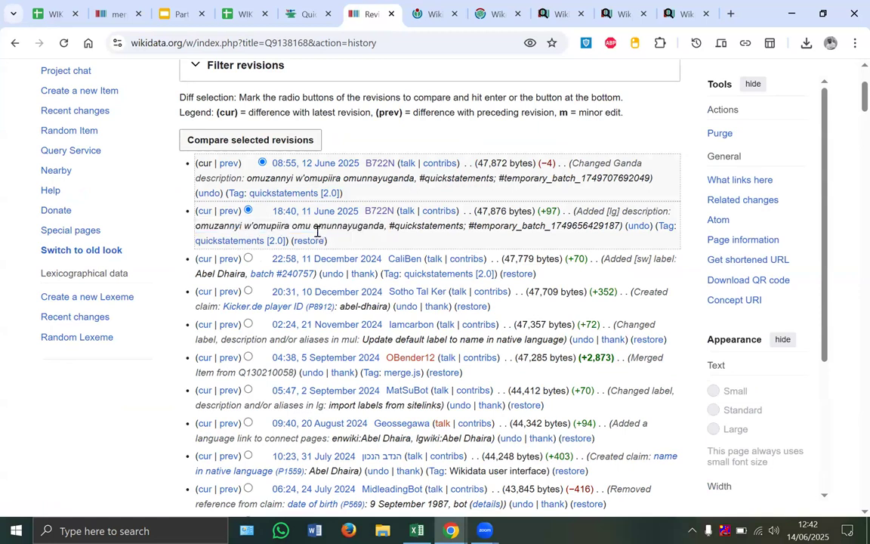
double_click(301, 225)
left_click_drag(248, 178, 499, 178)
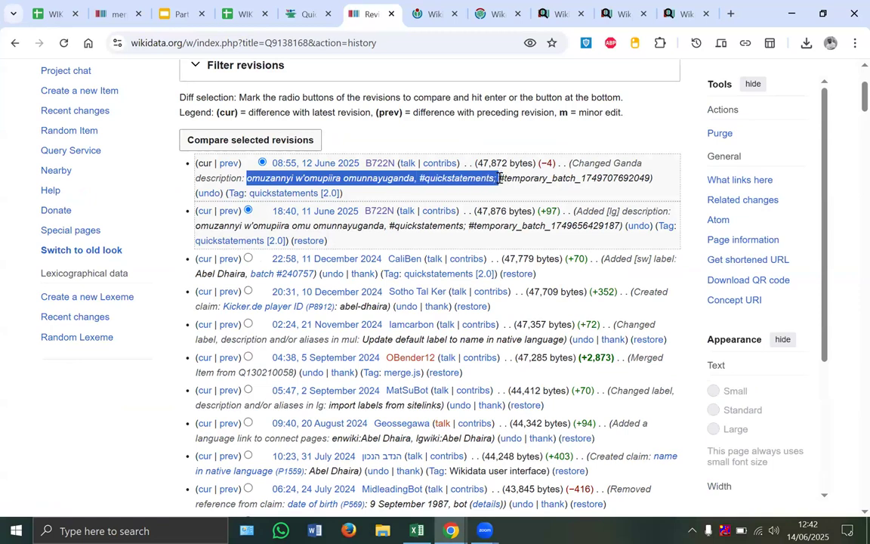
left_click(362, 180)
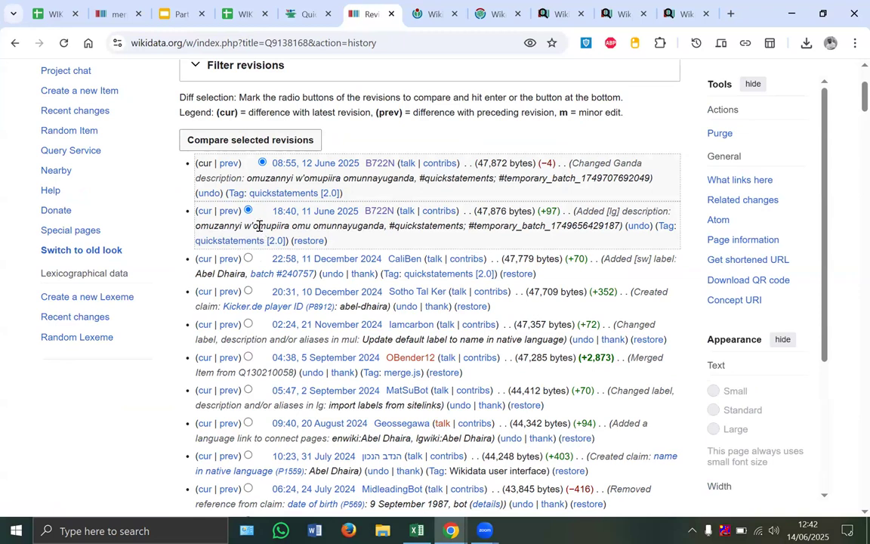
left_click_drag(257, 225, 390, 226)
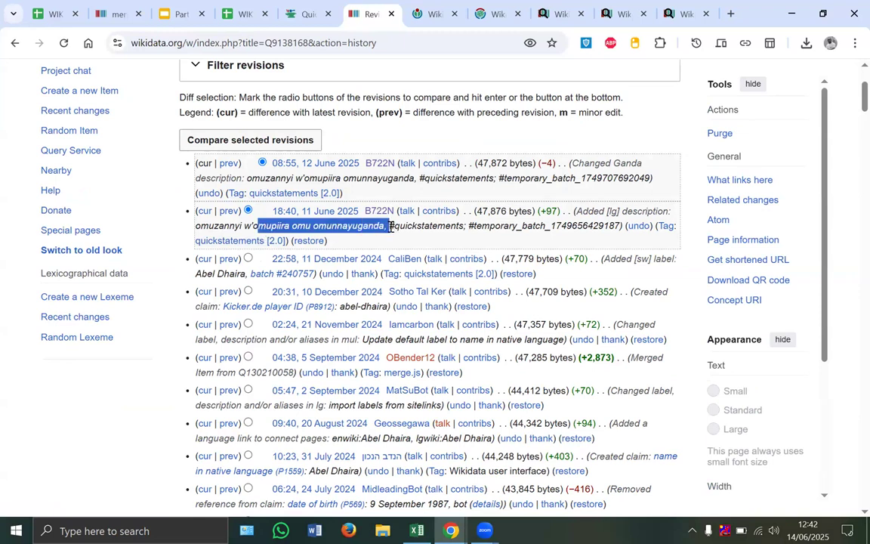
scroll(456, 242, "up", 2)
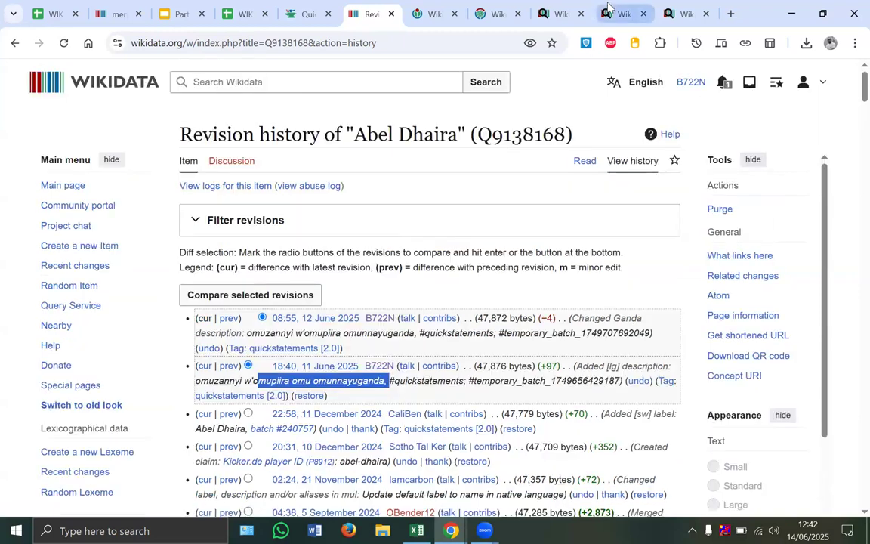
left_click(639, 19)
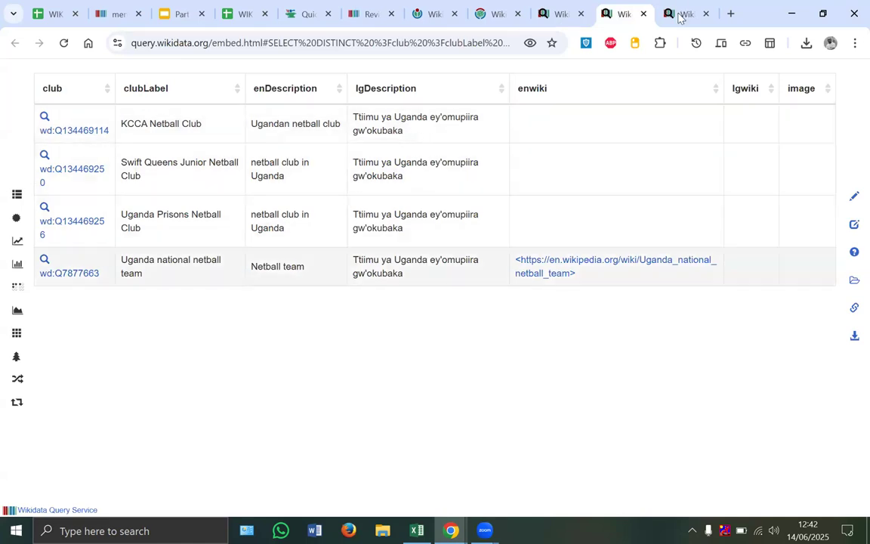
- Close the netball club results and editor, then open and close the coaches and managers query
left_click(642, 18)
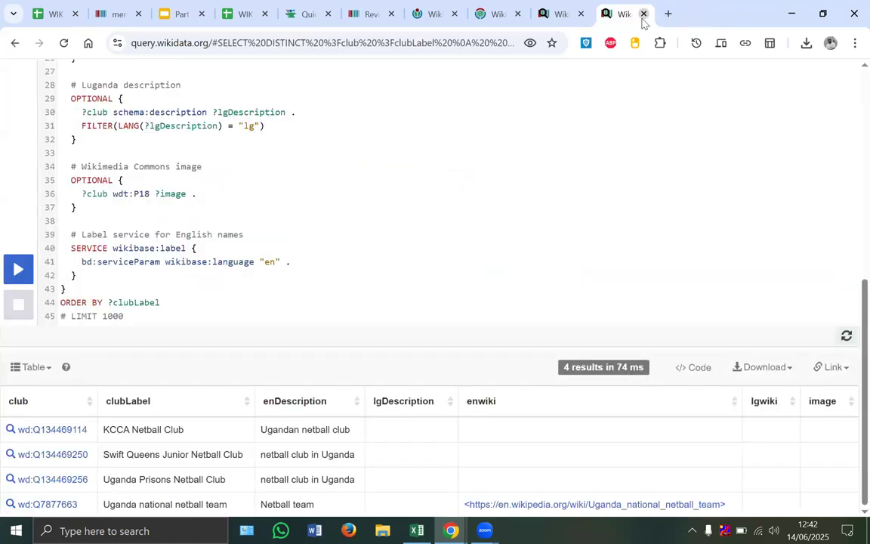
left_click(643, 15)
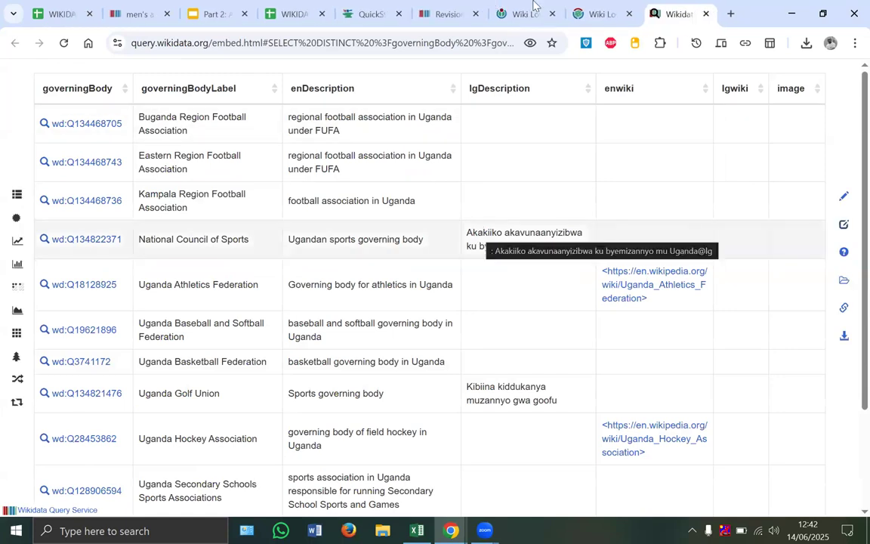
left_click(580, 15)
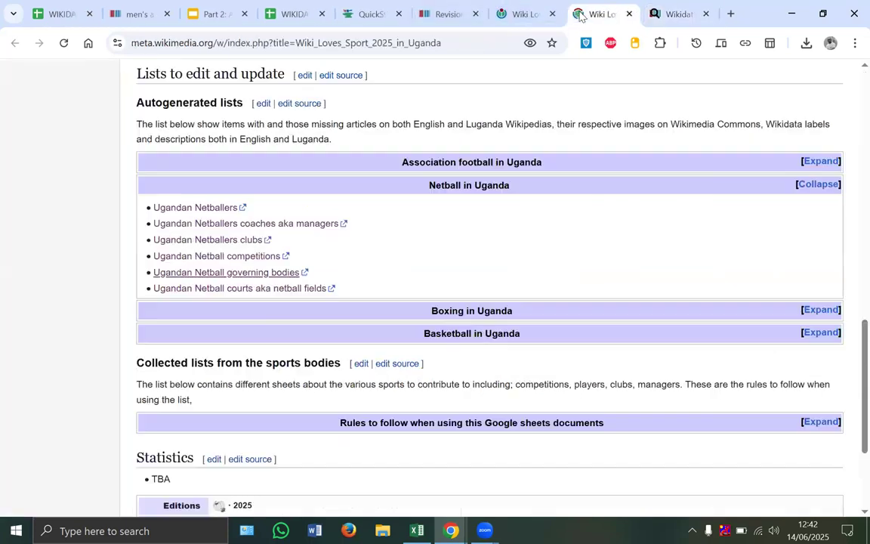
right_click(263, 224)
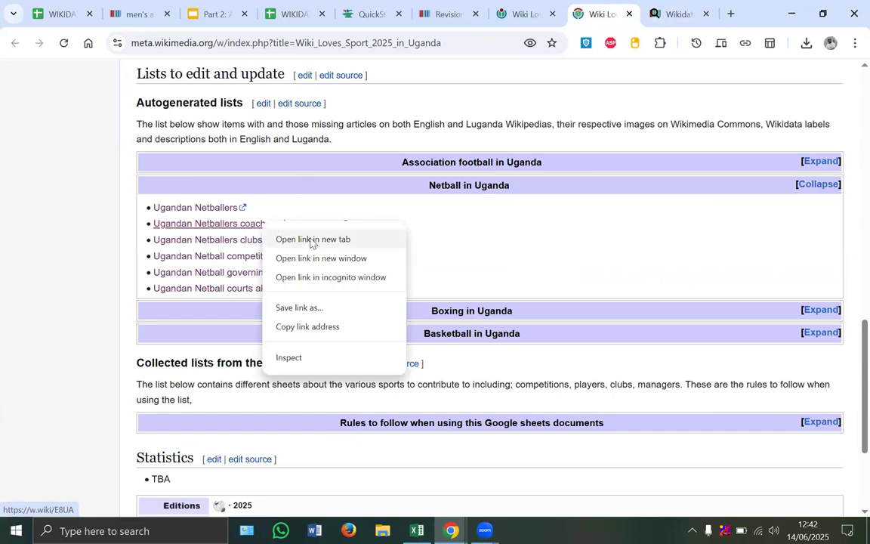
left_click(310, 239)
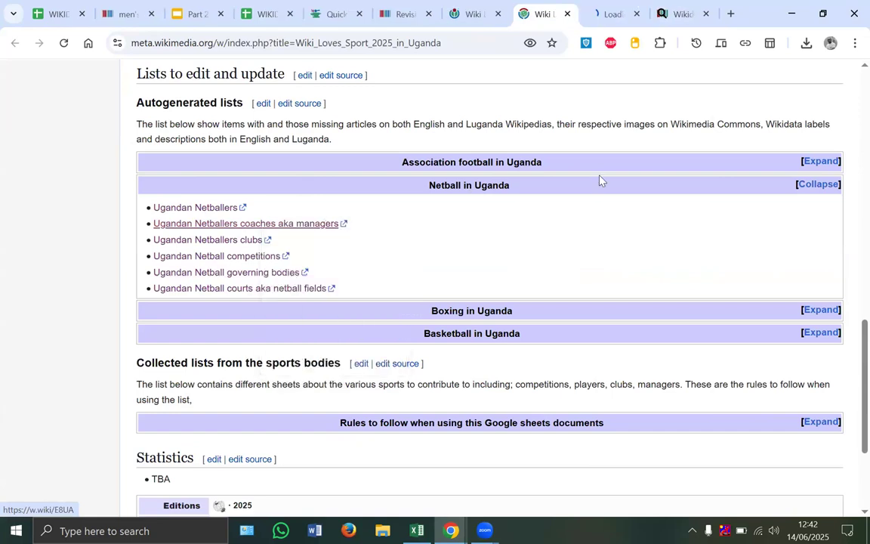
left_click(601, 14)
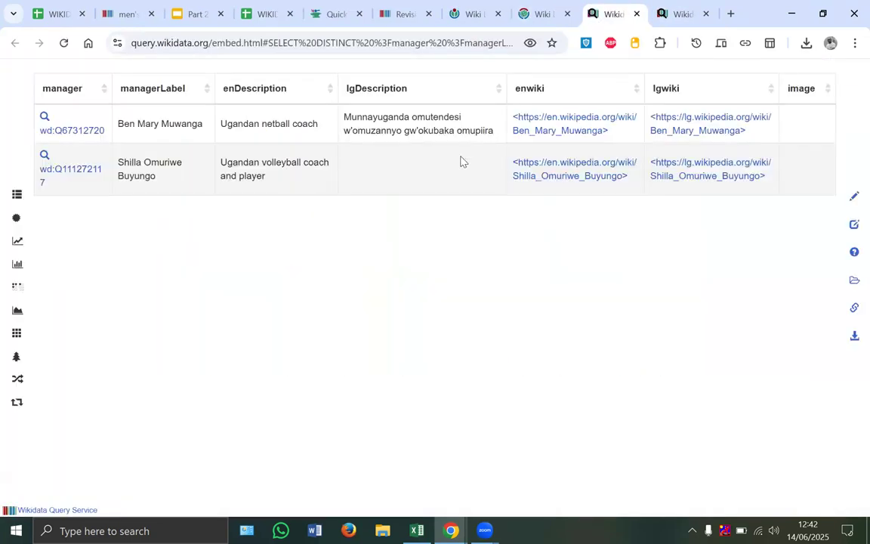
left_click(637, 14)
left_click(608, 14)
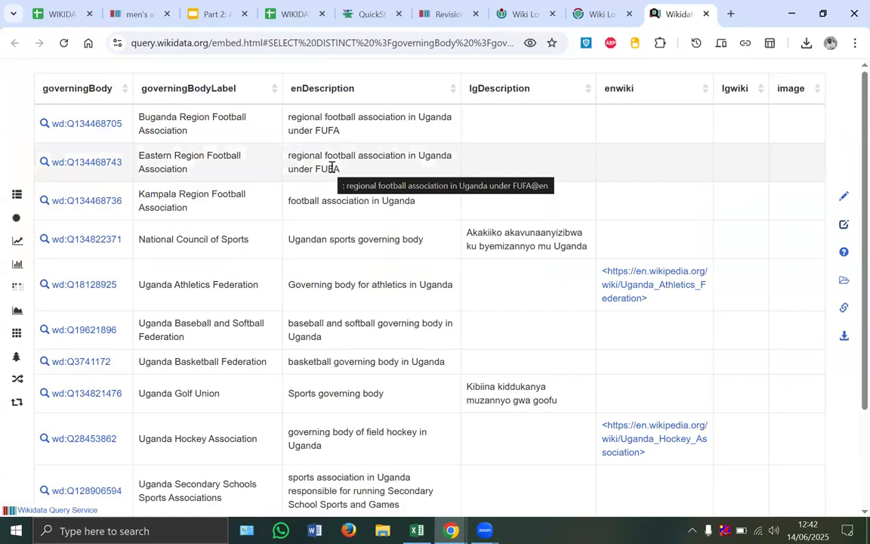
- Open the Ugandan Netballers query from the Wiki Loves Sport 2025 page in a new tab
scroll(332, 167, "down", 2)
scroll(331, 167, "down", 1)
scroll(331, 167, "up", 2)
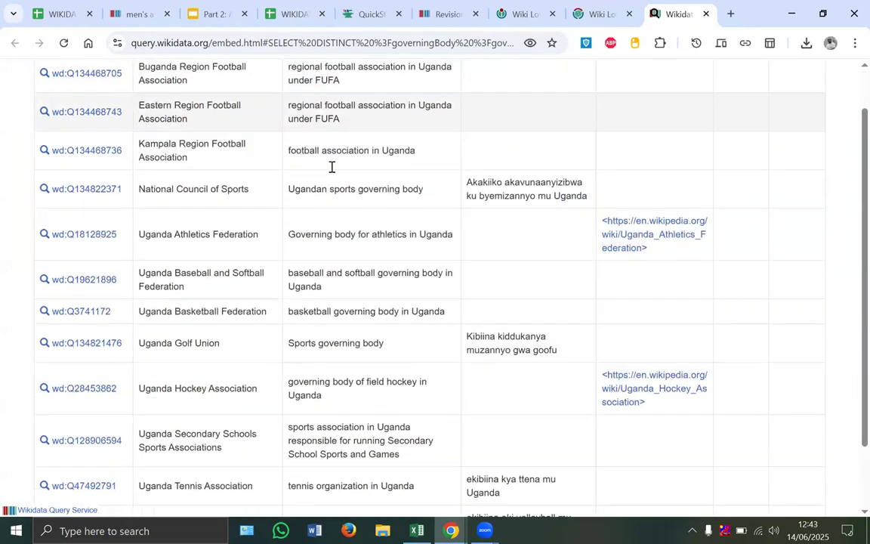
scroll(332, 168, "down", 2)
scroll(332, 167, "up", 2)
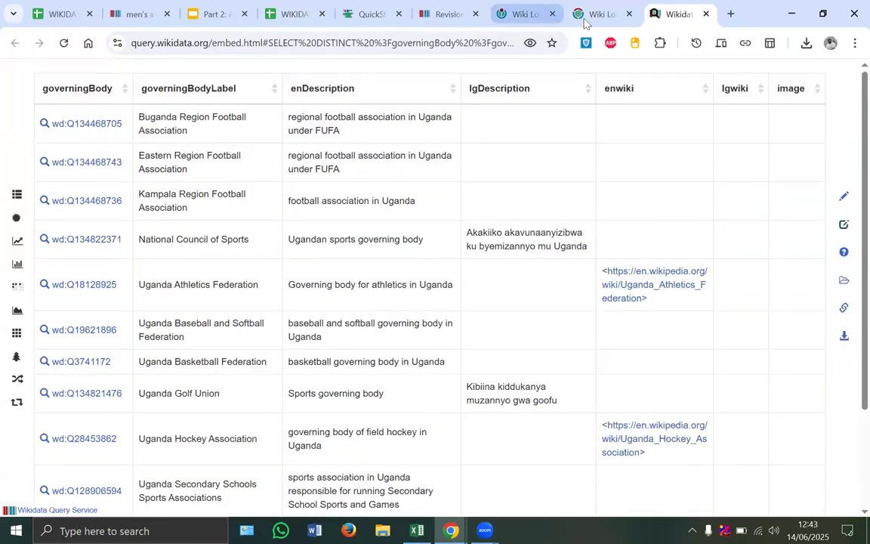
left_click(585, 21)
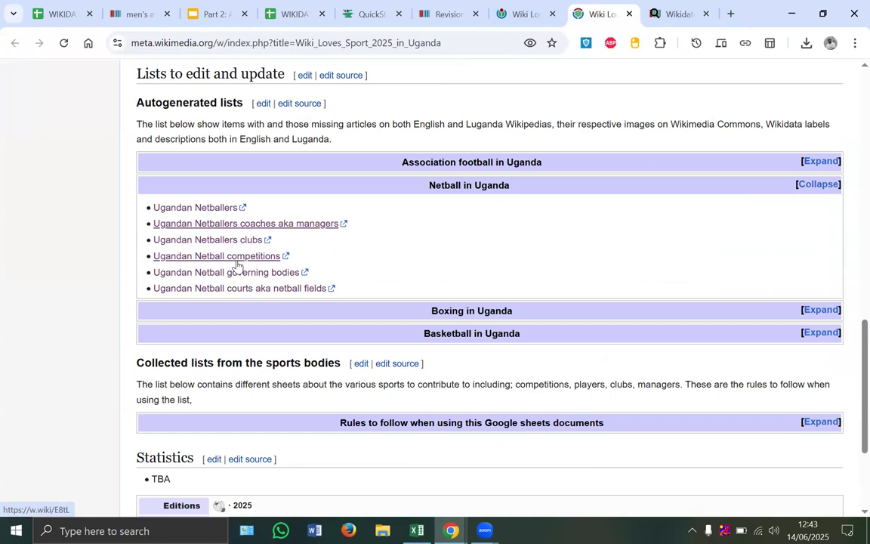
left_click(225, 211)
right_click(231, 223)
left_click(262, 228)
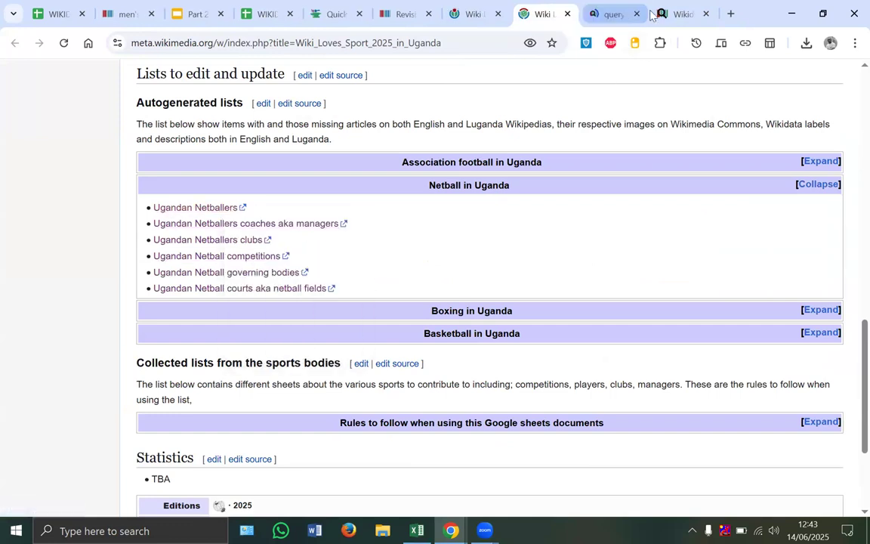
- Select Betty Kizza's Luganda description in the netball players query results
left_click(643, 14)
left_click(706, 13)
scroll(442, 216, "down", 4)
scroll(442, 215, "up", 4)
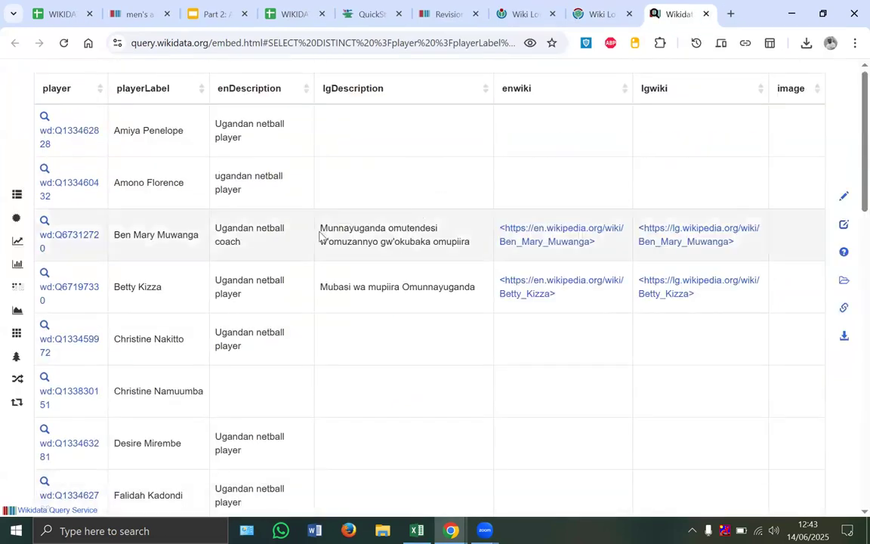
left_click_drag(320, 287, 476, 294)
key("ctrl+c")
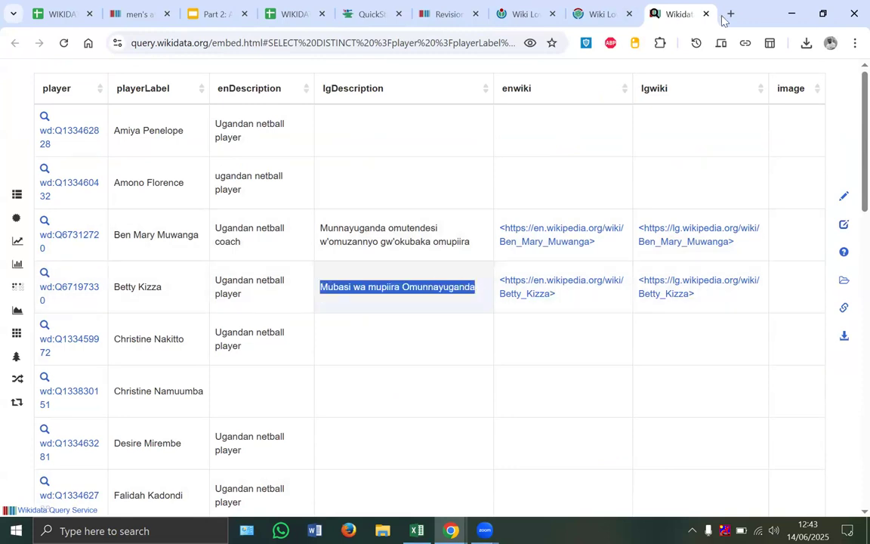
left_click(731, 14)
- Check the pasted Luganda description, then rerun the netball players query in the full editor
key("ctrl+v")
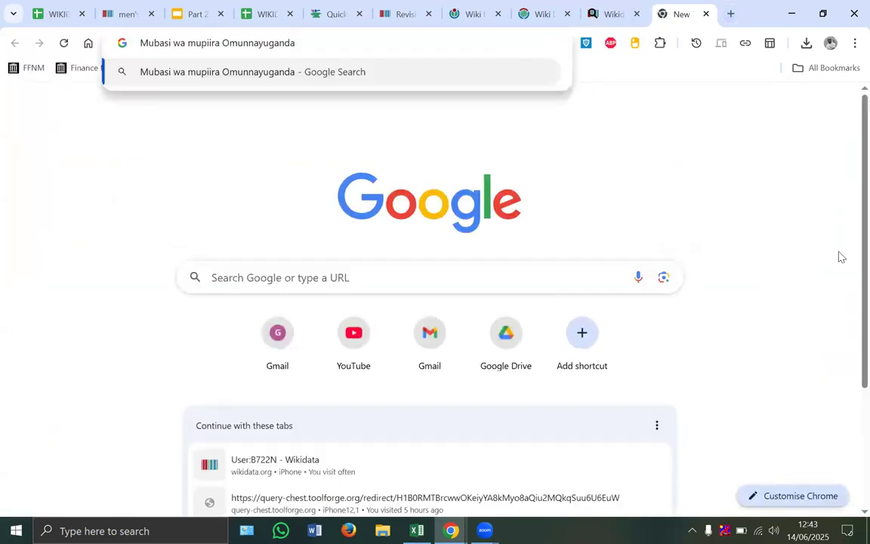
key("ctrl+shift+Tab")
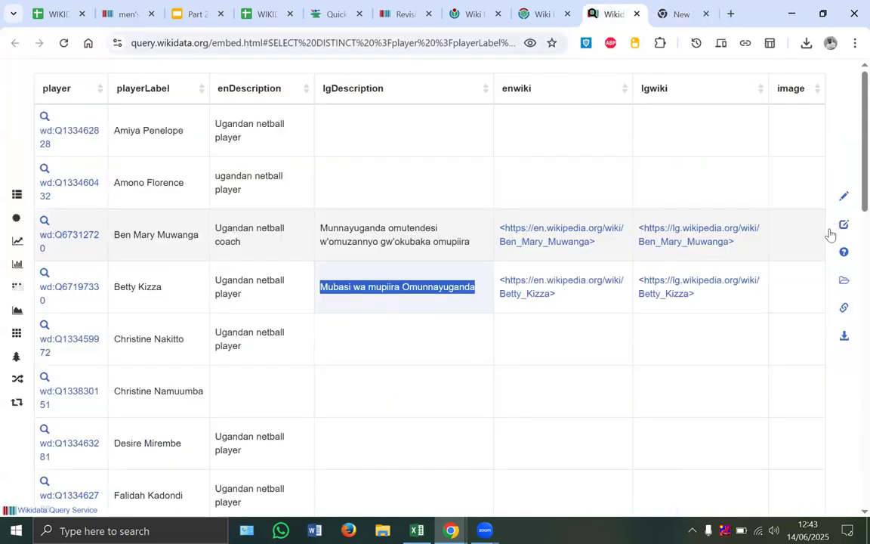
left_click(812, 232)
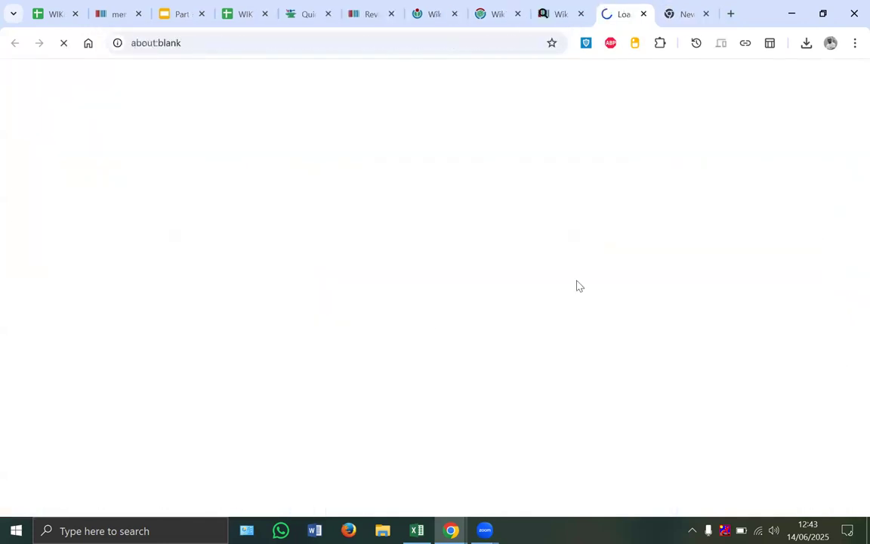
scroll(426, 317, "down", 3)
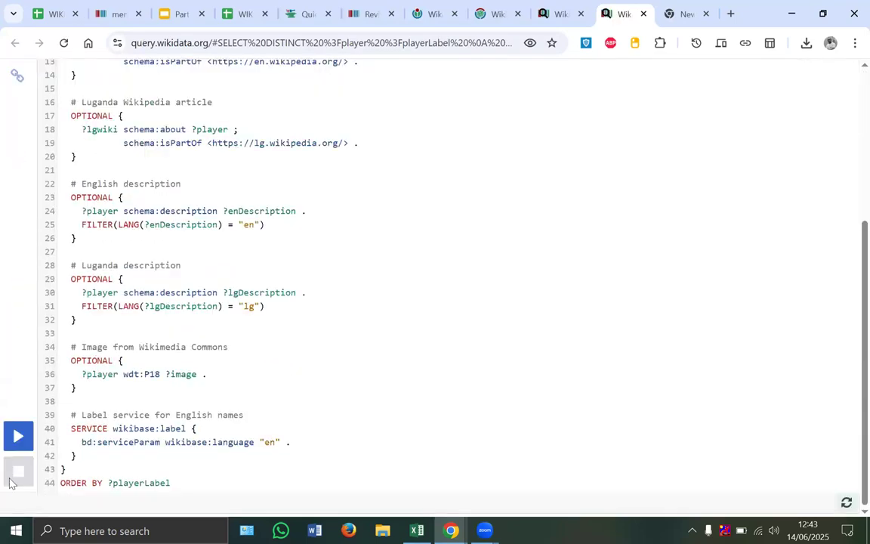
left_click(17, 435)
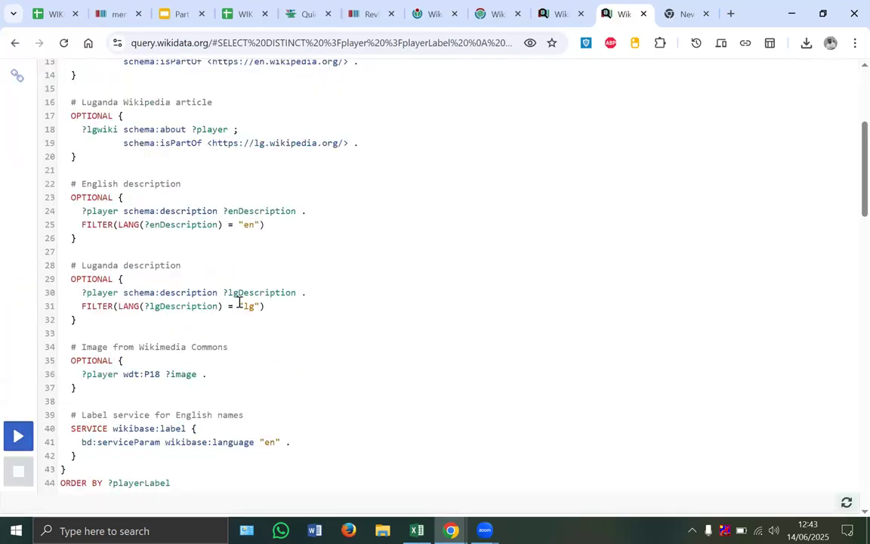
- Download the 26 query results as a TSV file
scroll(239, 302, "down", 7)
scroll(686, 210, "up", 1)
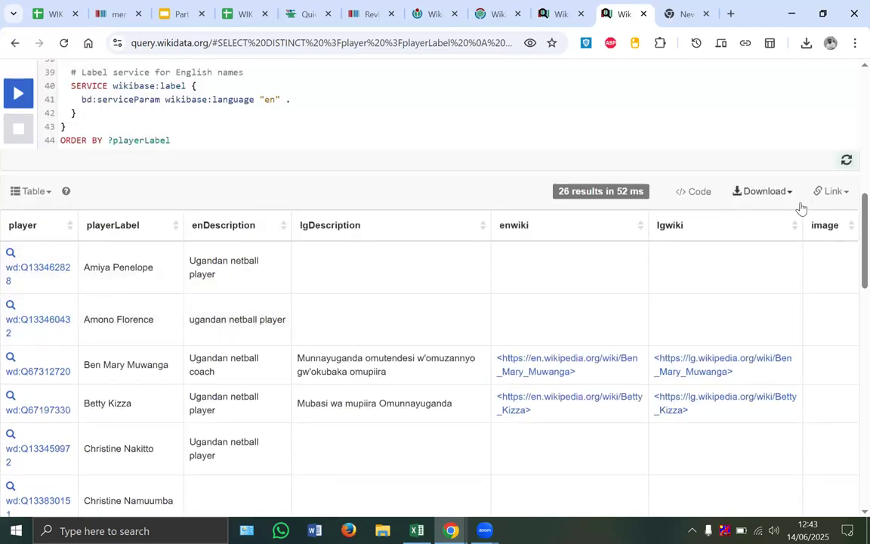
left_click(789, 198)
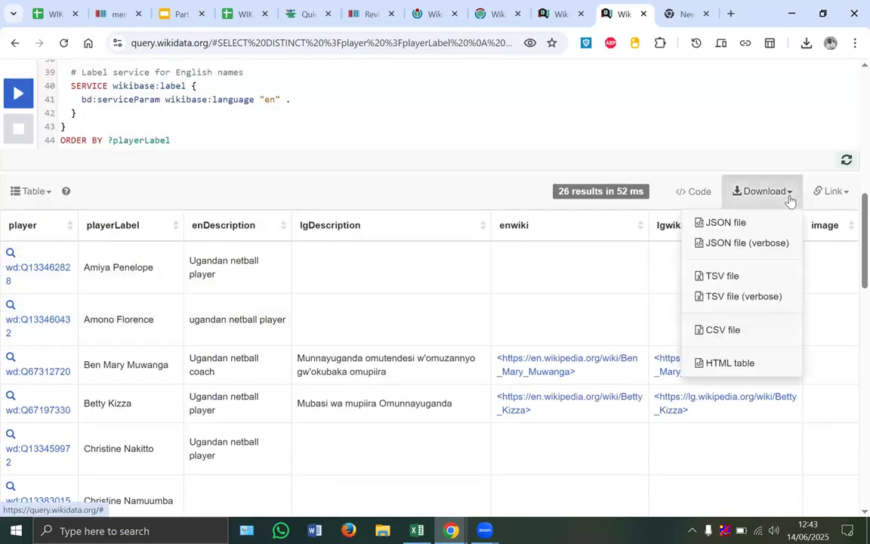
left_click(732, 278)
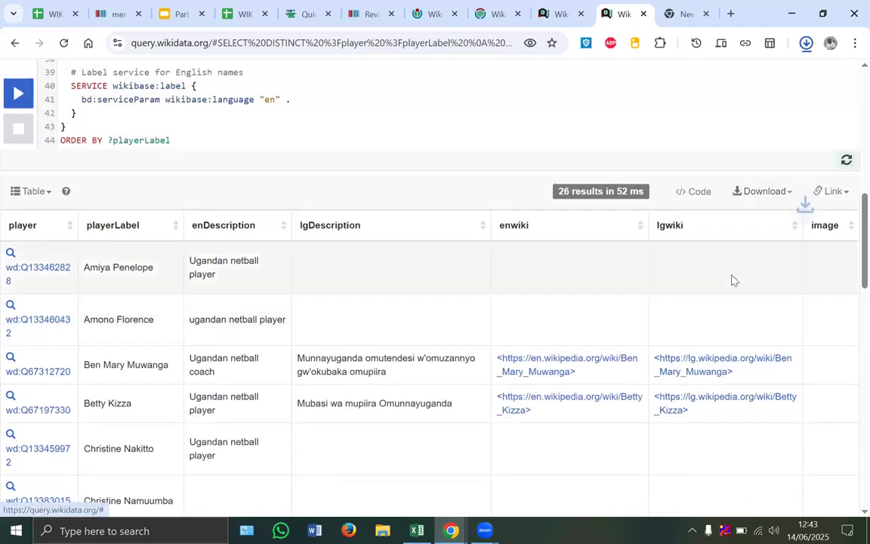
left_click(806, 43)
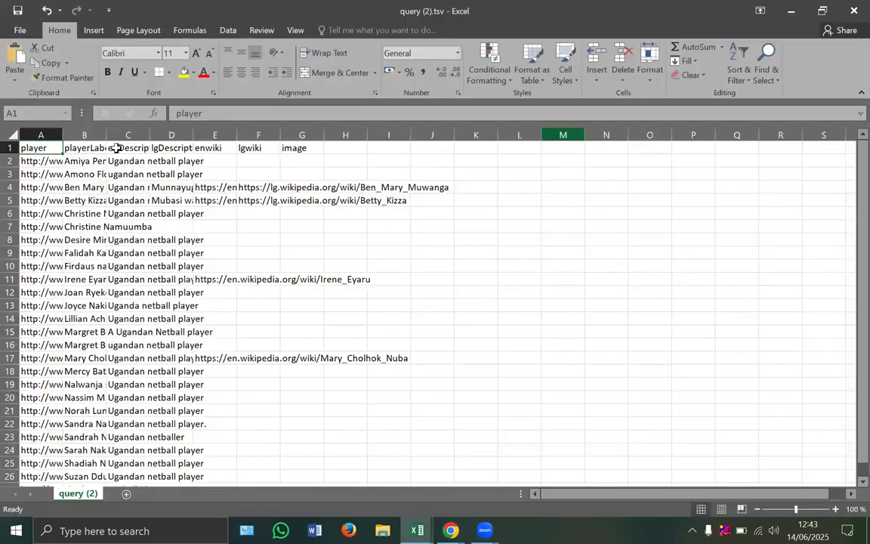
- Autofit every column and delete the playerLabel and enDescription columns
left_click(5, 133)
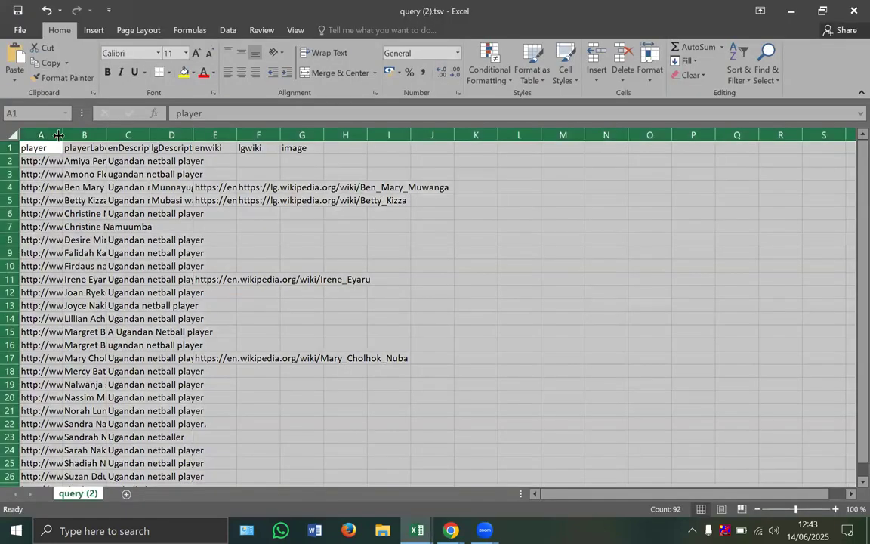
double_click(63, 135)
left_click(439, 214)
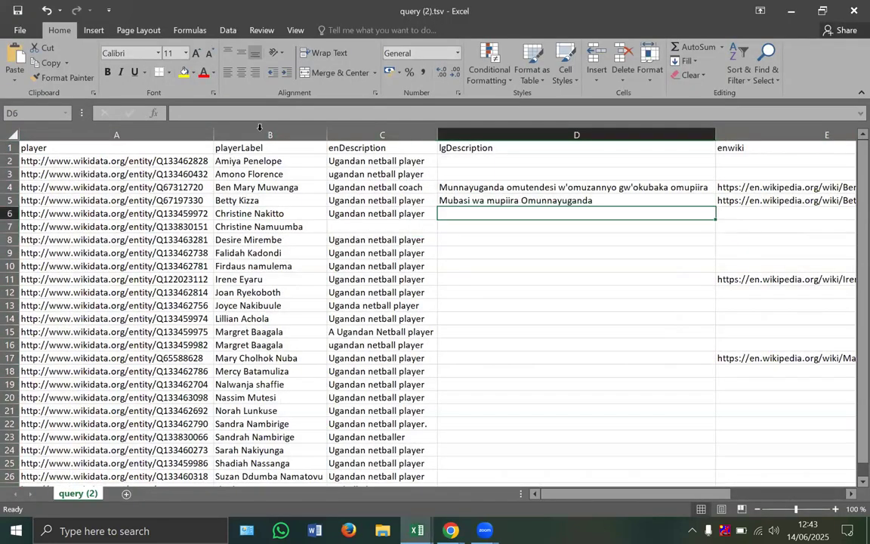
mouse_move(251, 135)
left_mouse_down()
mouse_move(392, 144)
mouse_move(366, 206)
left_mouse_up()
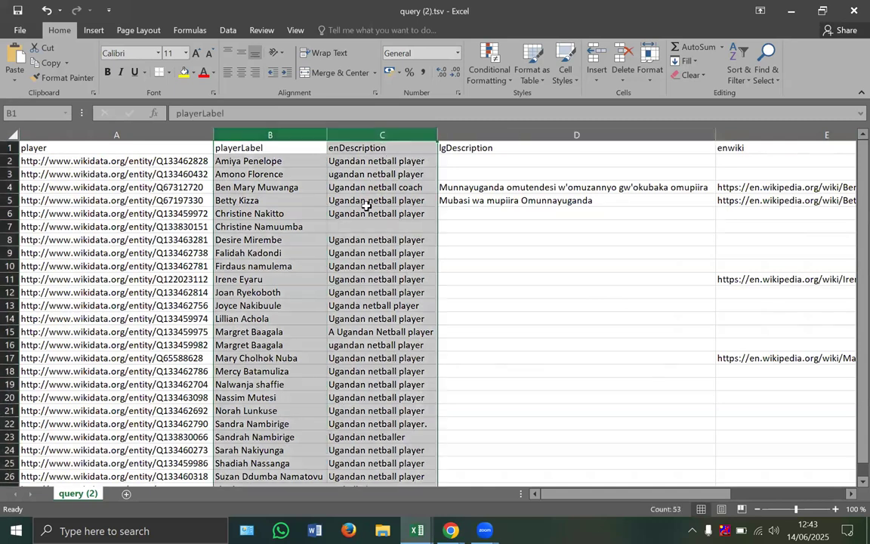
right_click(368, 213)
left_click(405, 315)
- Delete the enwiki, lgwiki and image columns
left_click(549, 129)
left_click_drag(547, 133, 560, 228)
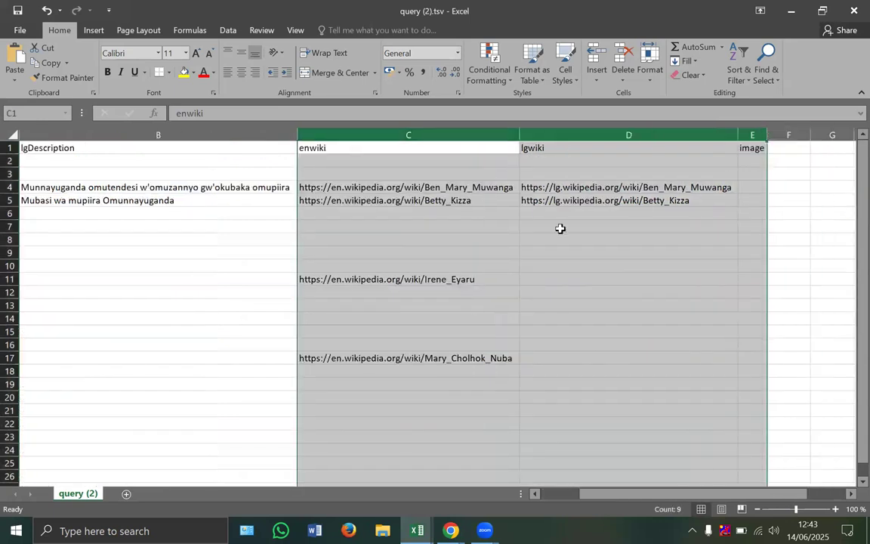
right_click(561, 234)
left_click(585, 337)
- Select the entity URL prefix in A2, then the whole player column
scroll(345, 308, "left", 3)
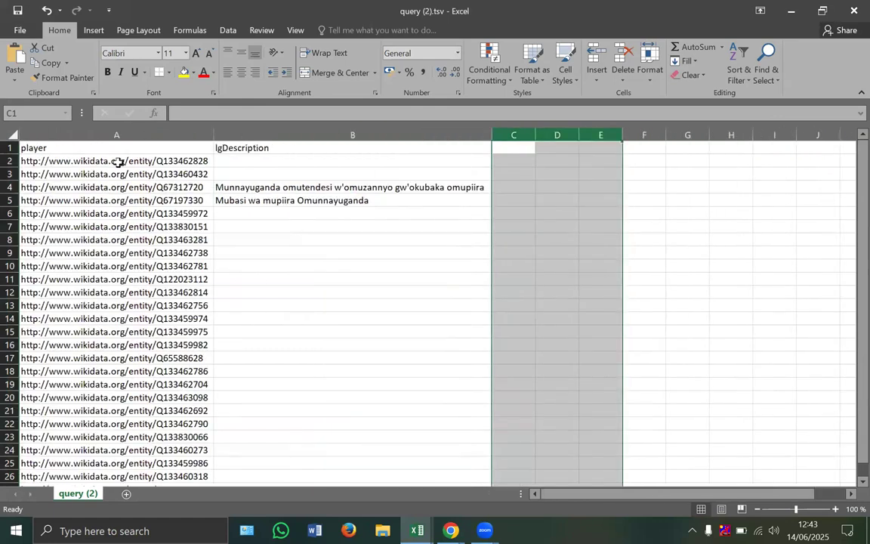
double_click(137, 162)
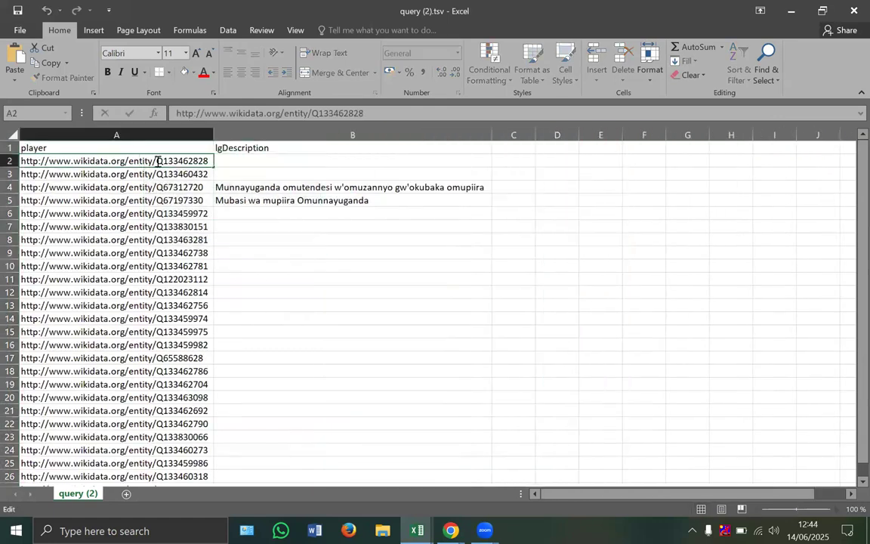
left_click_drag(158, 161, 22, 145)
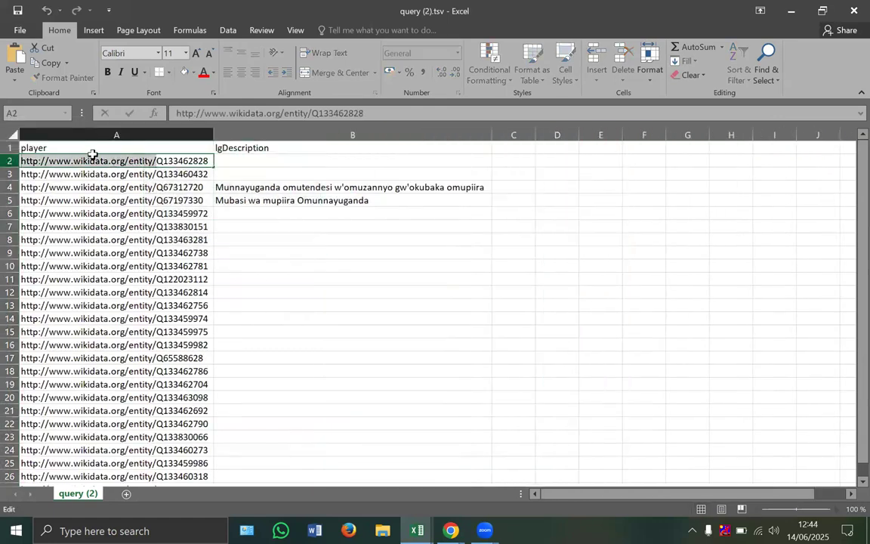
left_click(152, 130)
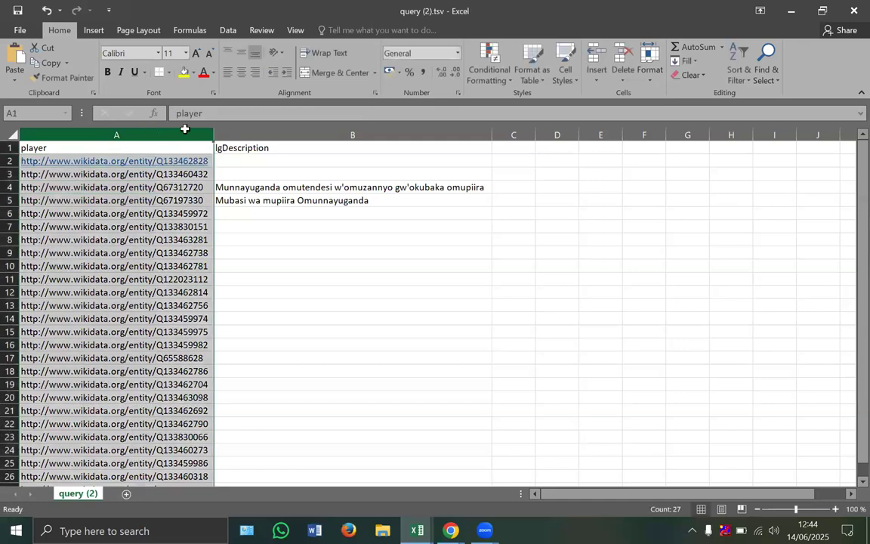
- Strip the Wikidata URL prefix from all player IDs, making 26 replacements
left_click(767, 75)
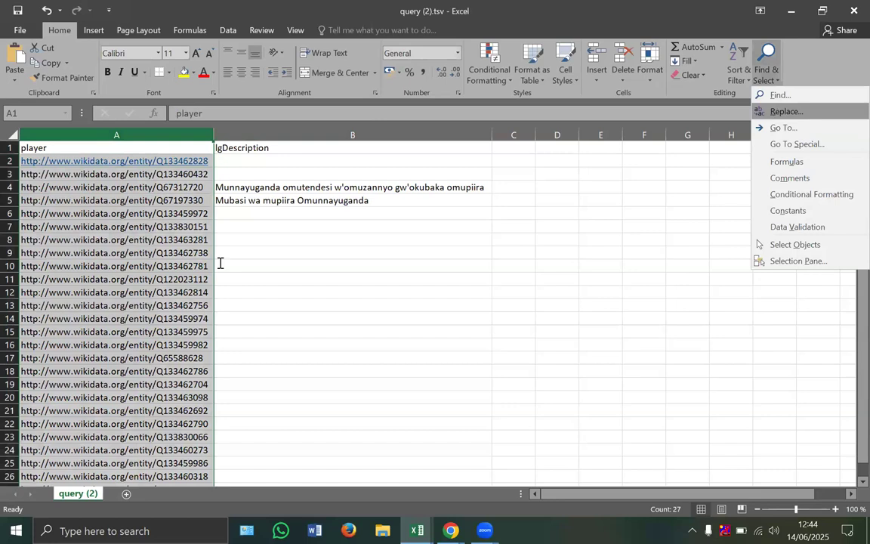
key("Return")
left_click(188, 310)
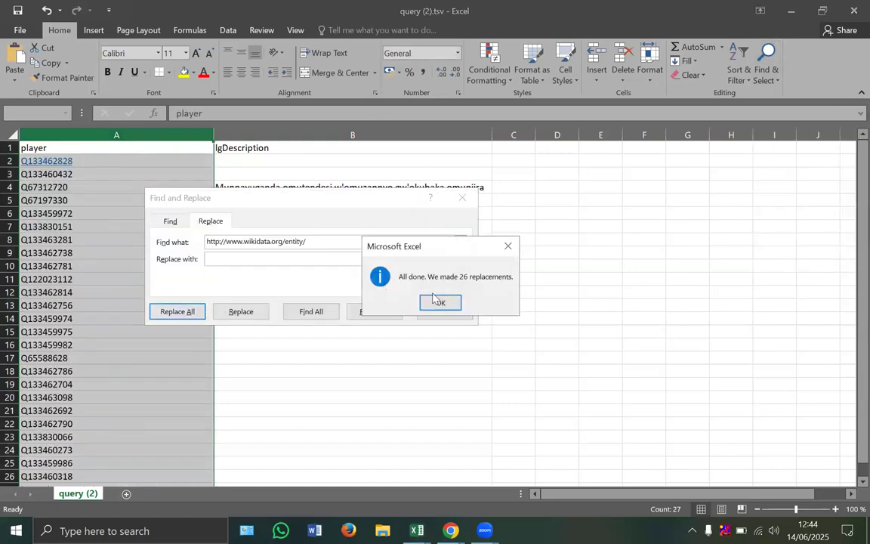
left_click(440, 302)
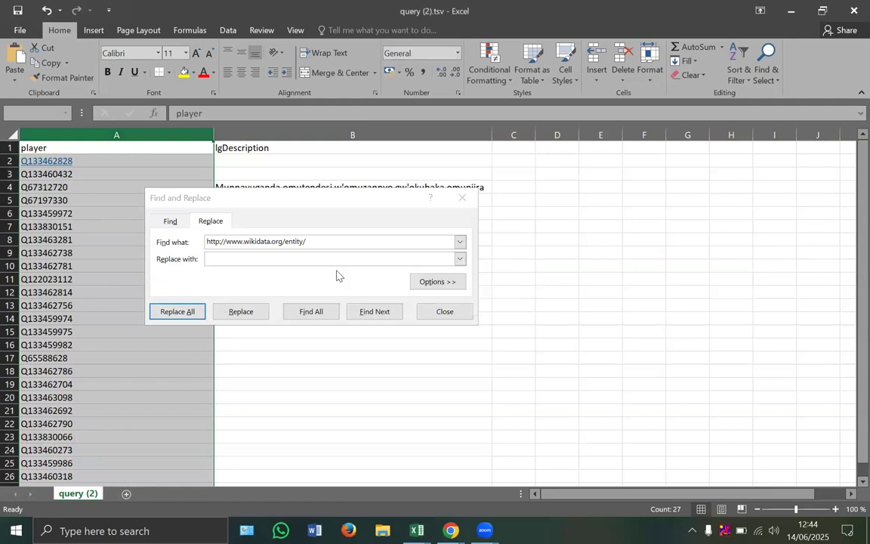
- Close Find and Replace and auto-fit column A to the bare Q-ids
left_click(468, 198)
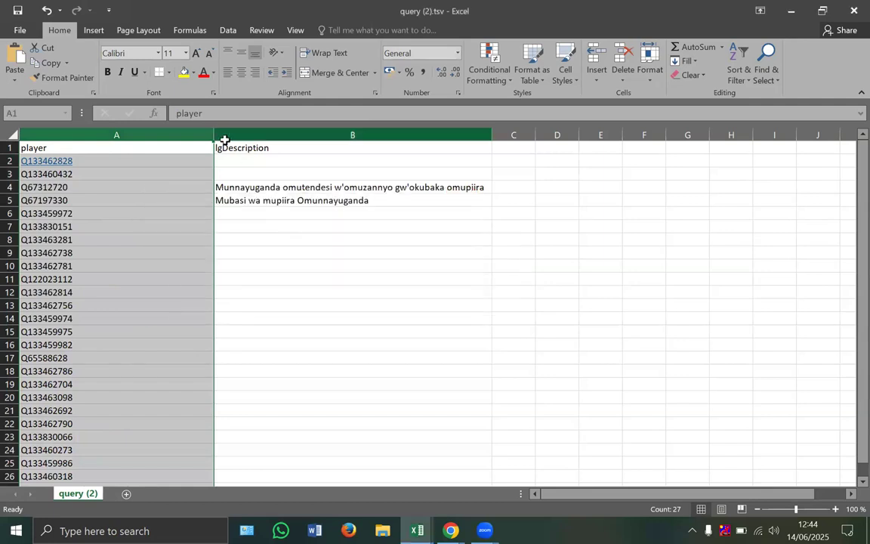
left_click(218, 135)
double_click(214, 134)
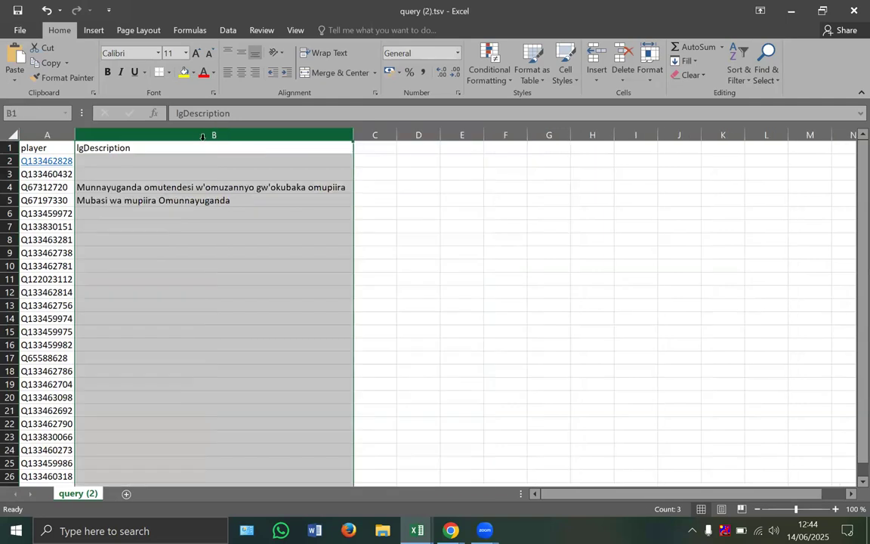
- Insert a new column B and enter Dlg in B2 and B3
right_click(243, 137)
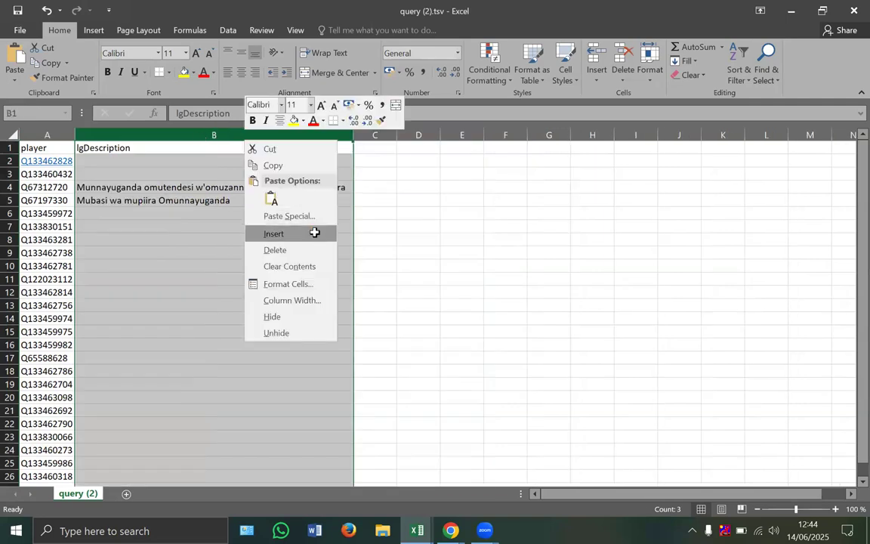
left_click(315, 233)
left_click(104, 162)
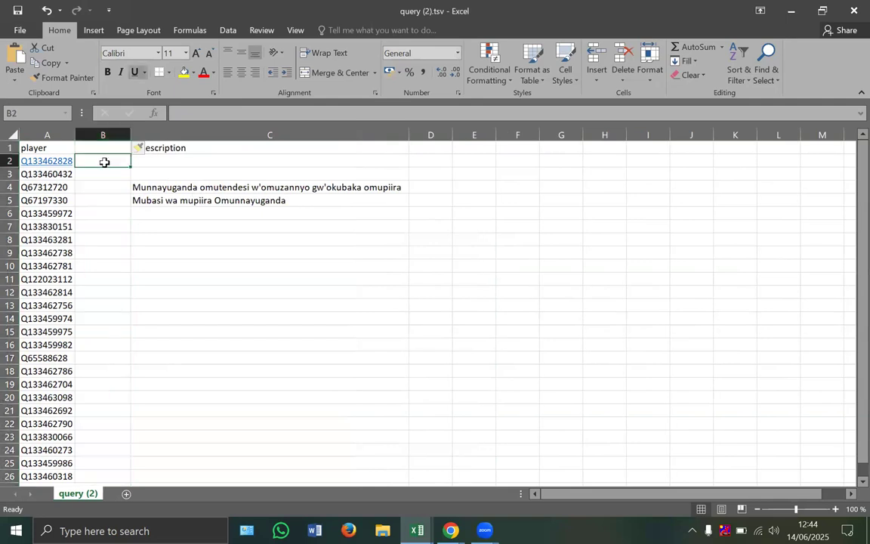
type("Dlg")
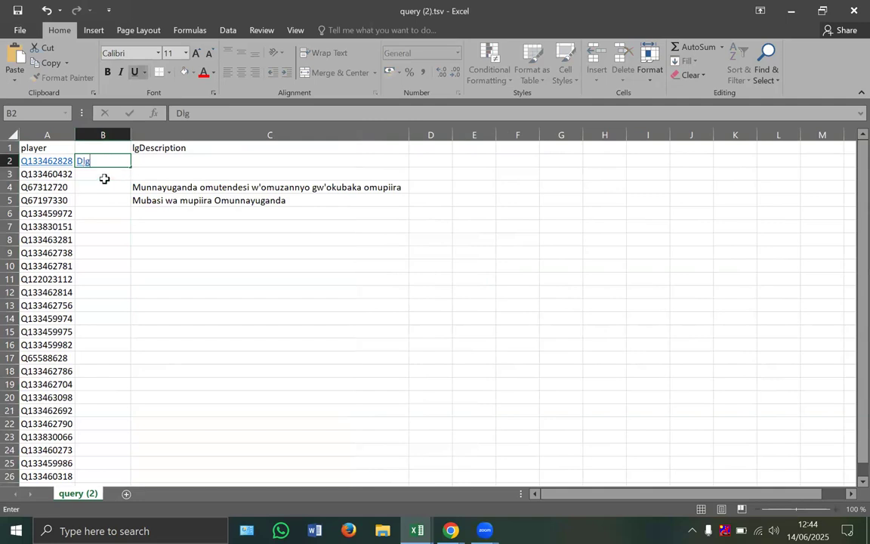
key("Return")
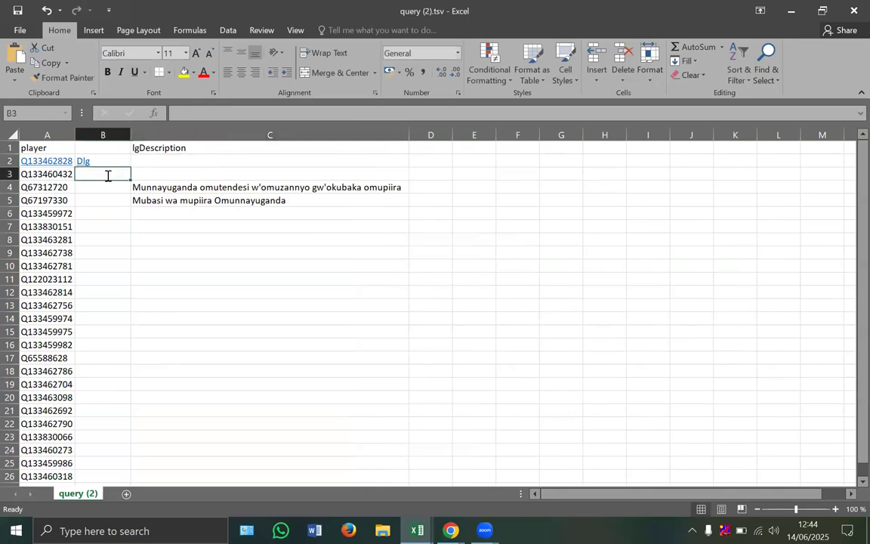
type("Dlg")
left_click(126, 208)
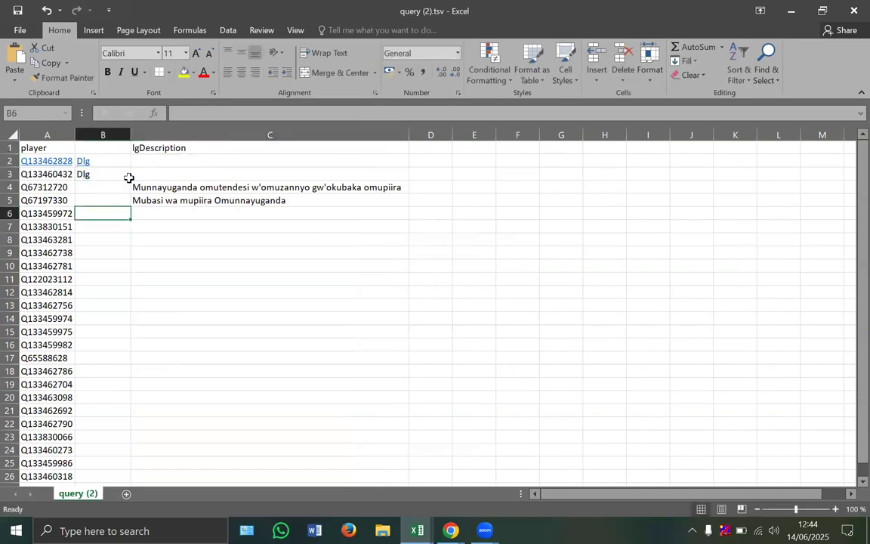
left_click(129, 177)
left_click_drag(129, 177, 133, 162)
- Copy the description from C5 into C2, then clear C4 and C5
left_click(159, 165)
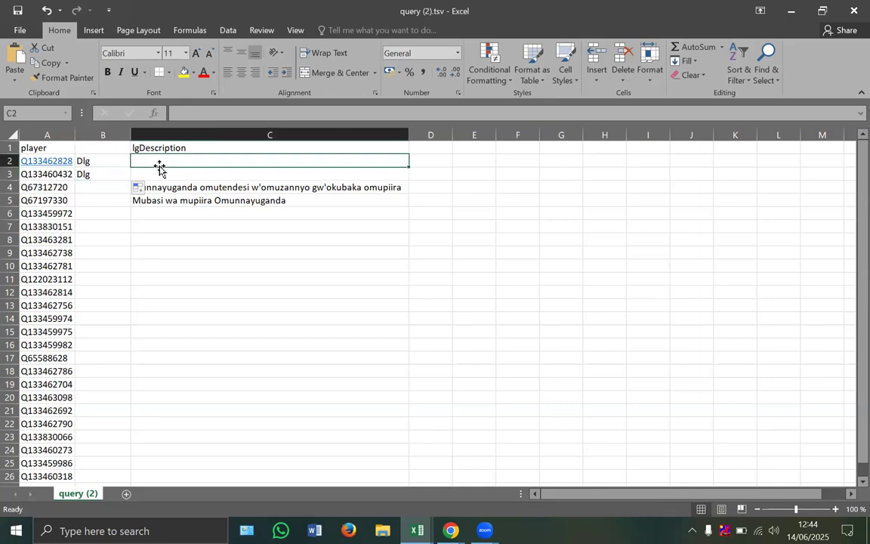
left_click(210, 201)
key("ctrl+c")
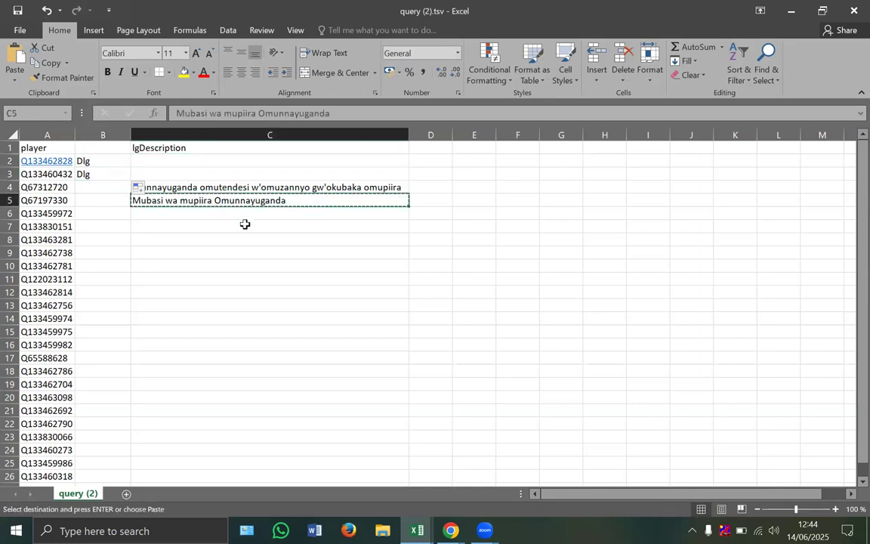
left_click(273, 172)
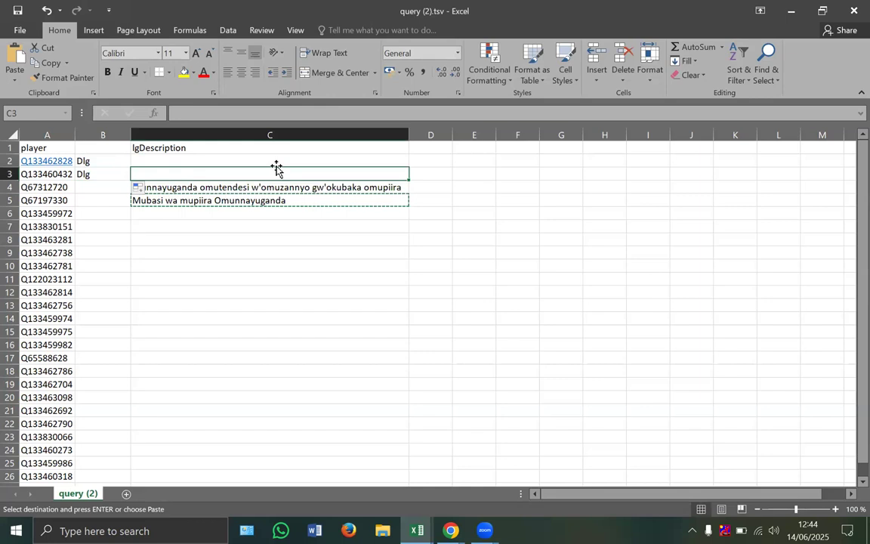
left_click(279, 163)
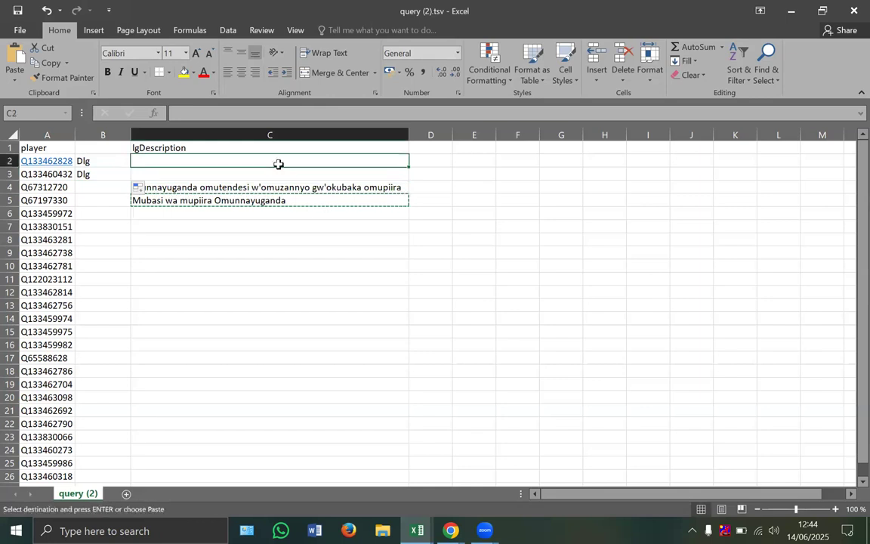
key("ctrl+v")
left_click(247, 185)
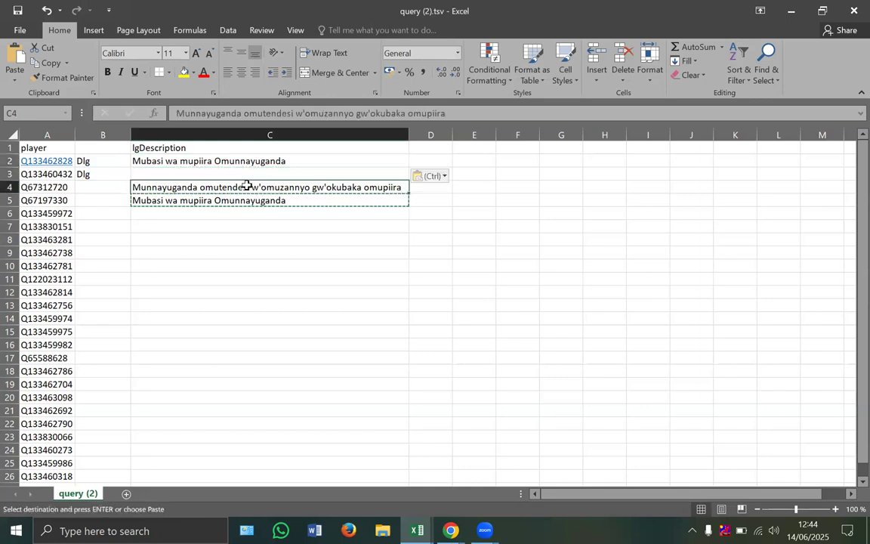
key("Delete")
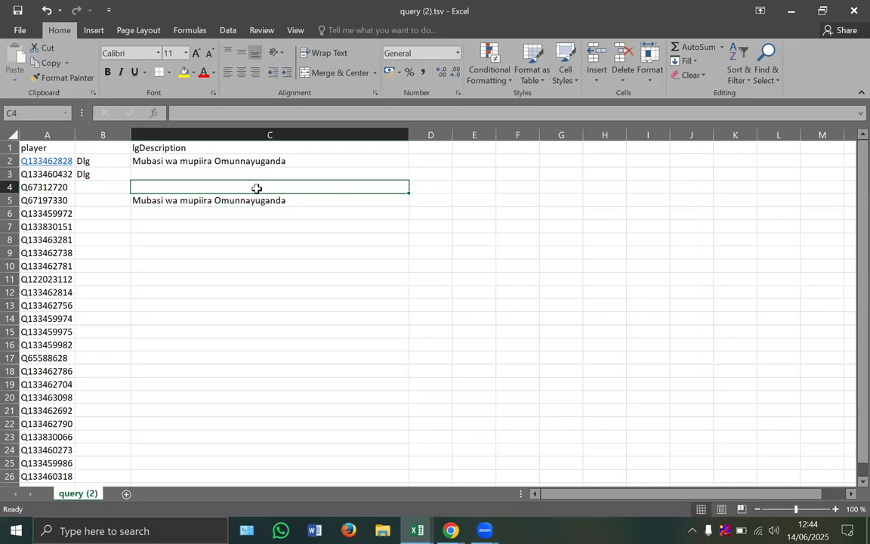
left_click(252, 200)
key("Delete")
- Clear the contents of rows 12 through 27
scroll(70, 359, "down", 6)
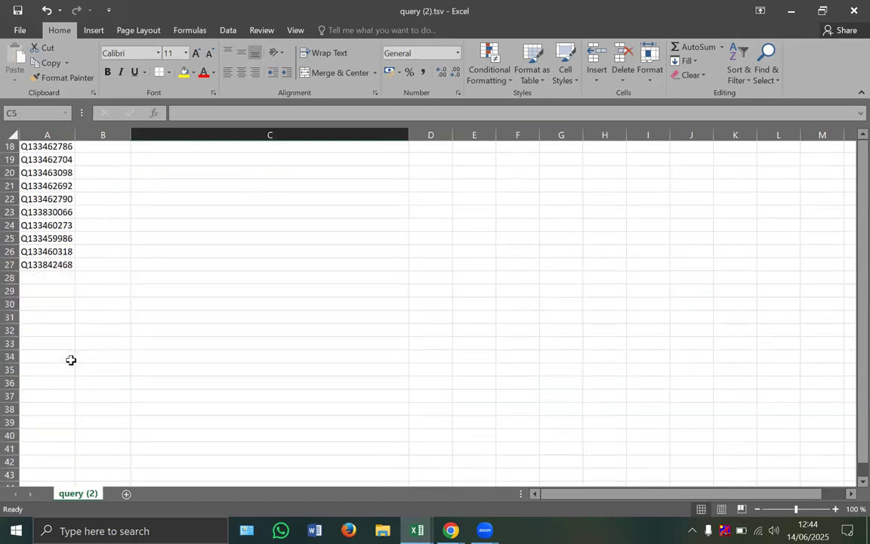
scroll(70, 357, "up", 6)
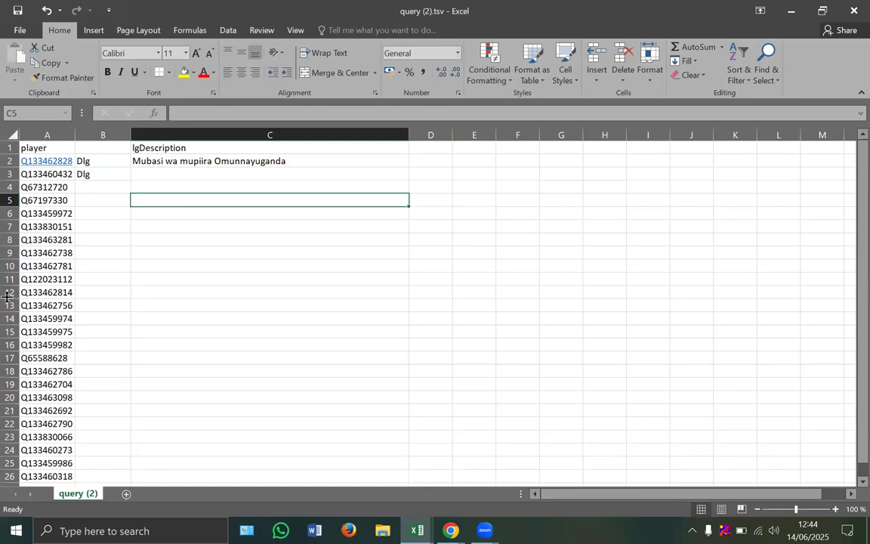
left_click_drag(8, 294, 208, 214)
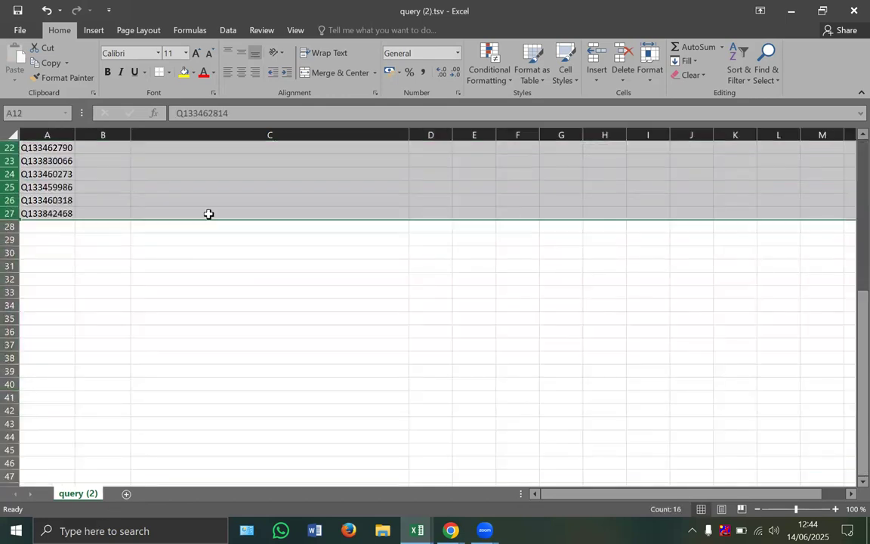
scroll(208, 214, "up", 7)
key("Delete")
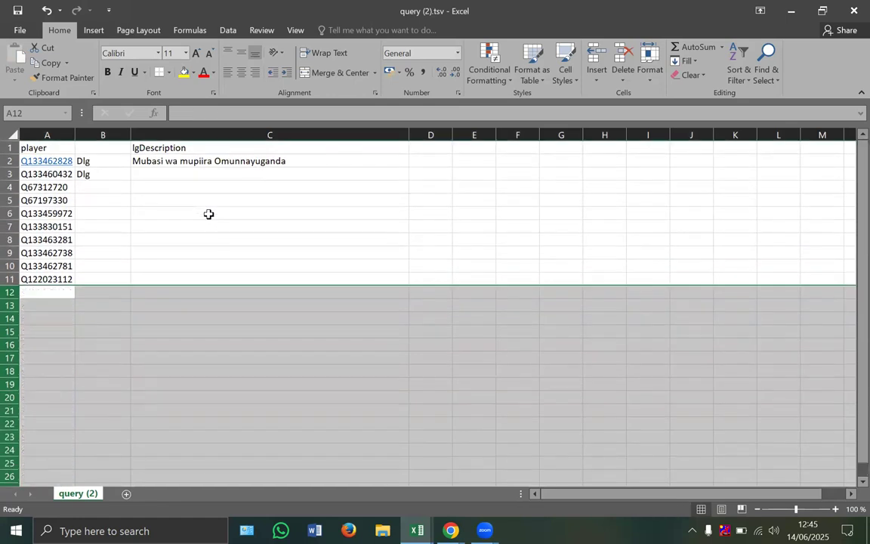
- Remove the O and add a quote in C2, then undo these edits
left_click(216, 162)
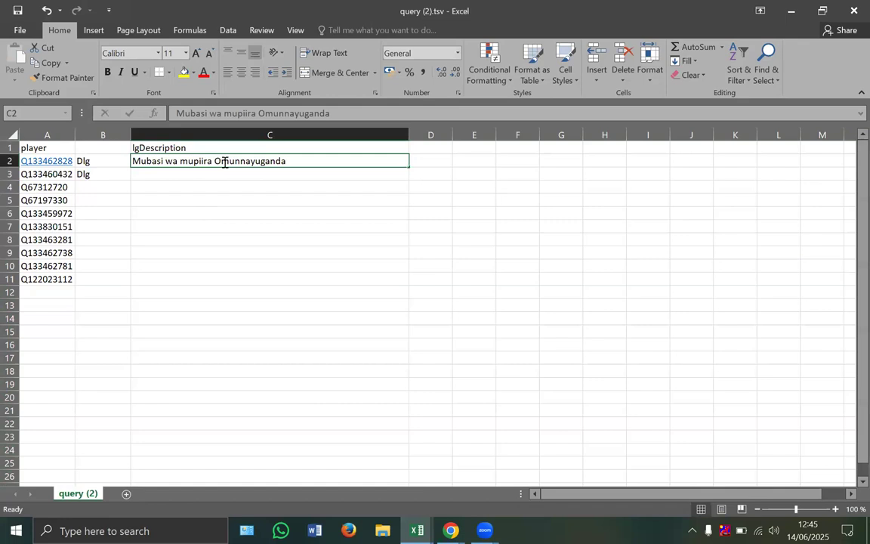
double_click(145, 163)
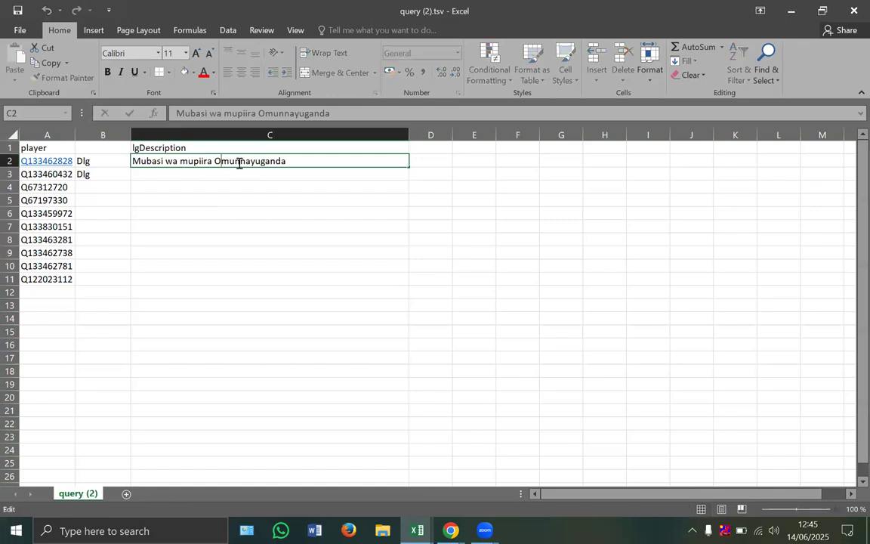
key("BackSpace")
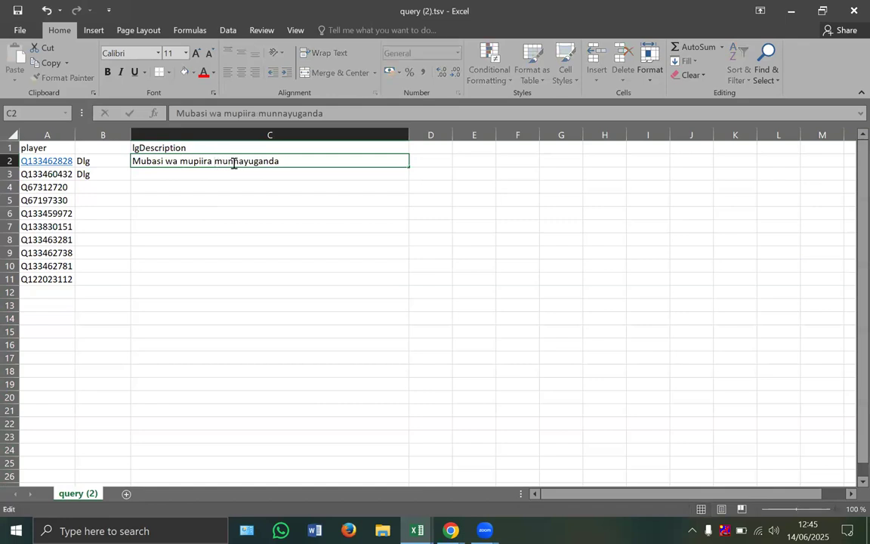
left_click(241, 188)
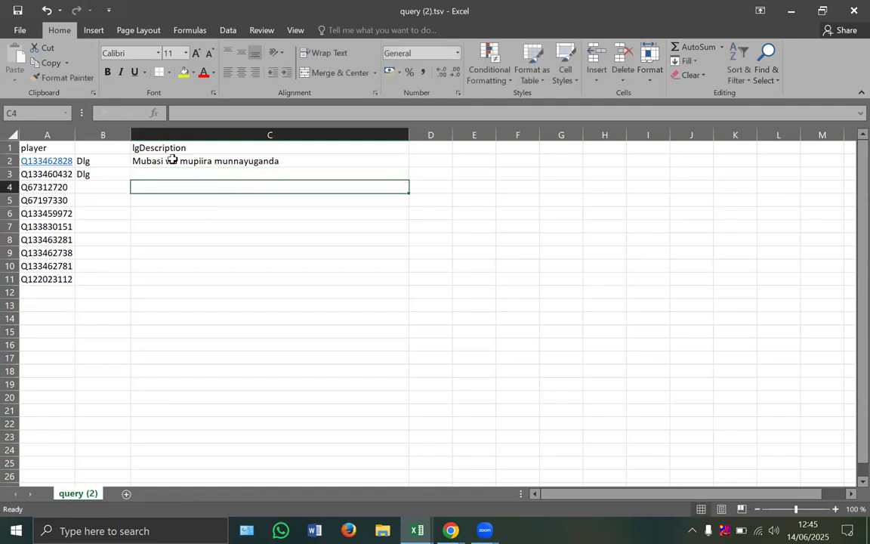
double_click(141, 163)
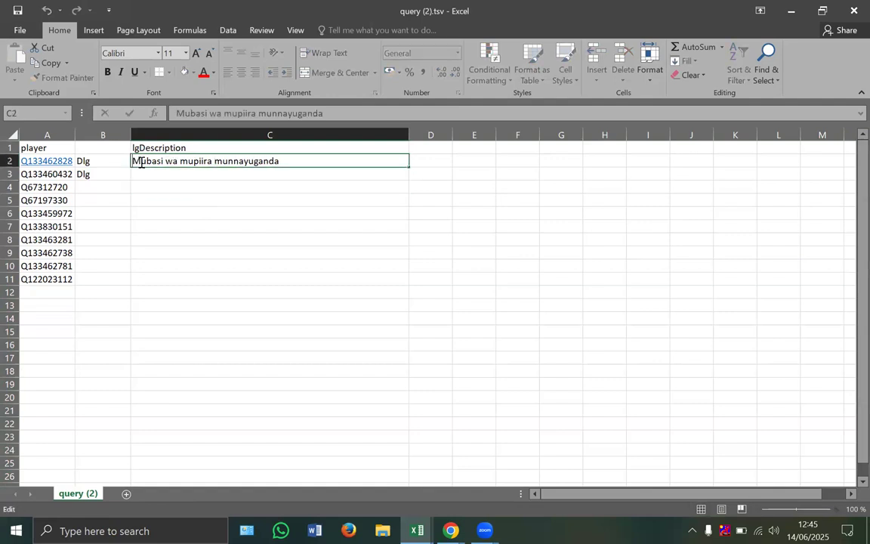
type("\"")
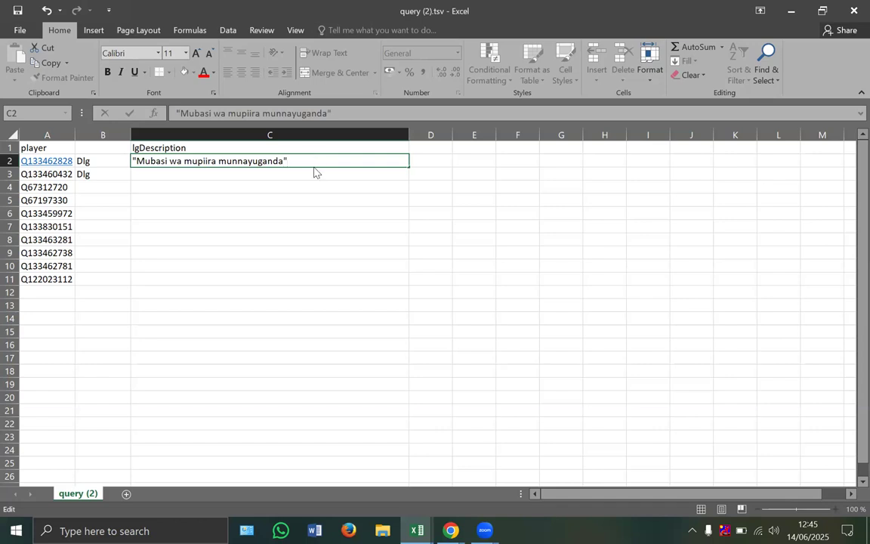
left_click(272, 208)
key("ctrl+z")
key("ctrl+z")
key("ctrl+z")
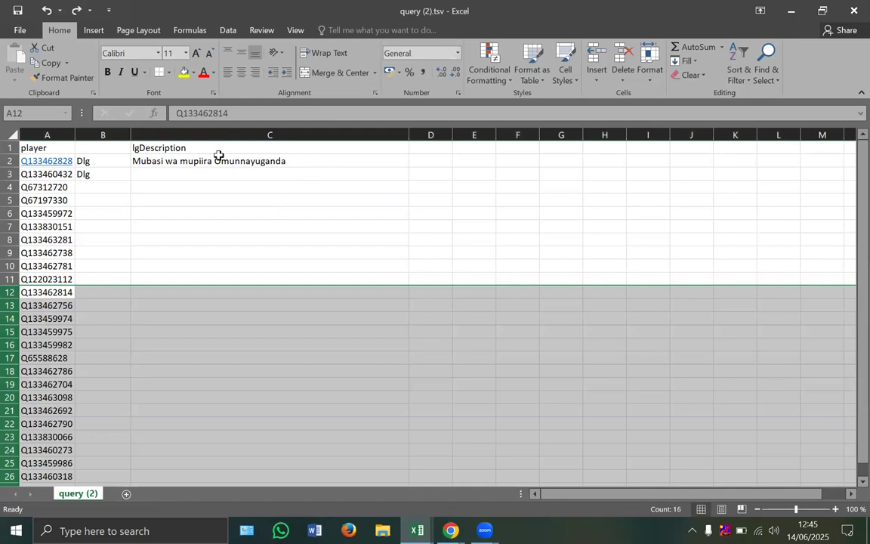
- Rewrite C2 as "mubasi wa mupiira munnayuganda", lowercase and in double quotes
left_click(184, 156)
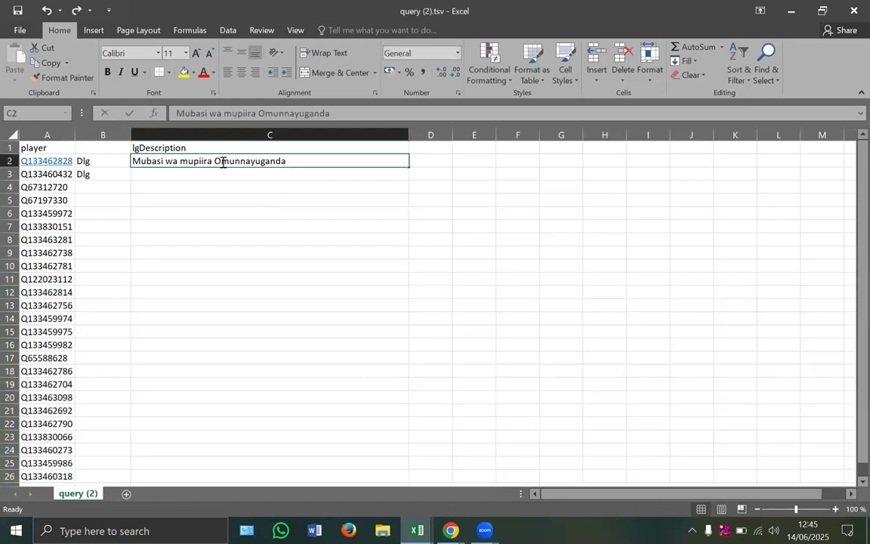
double_click(224, 162)
key("BackSpace")
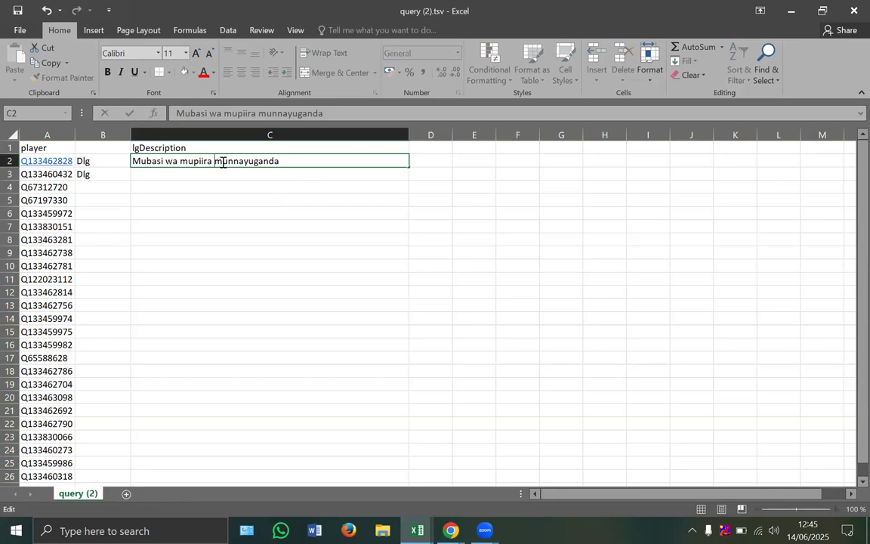
left_click(140, 162)
key("BackSpace")
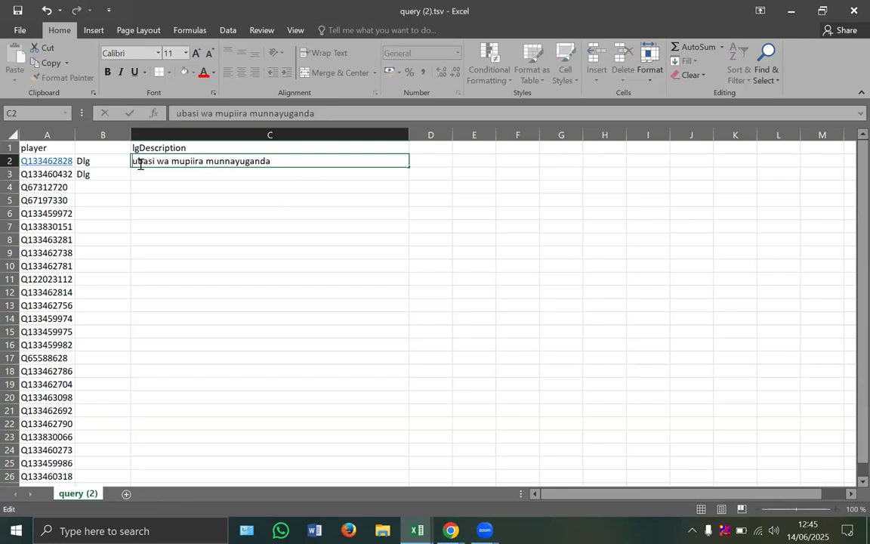
type("\"m")
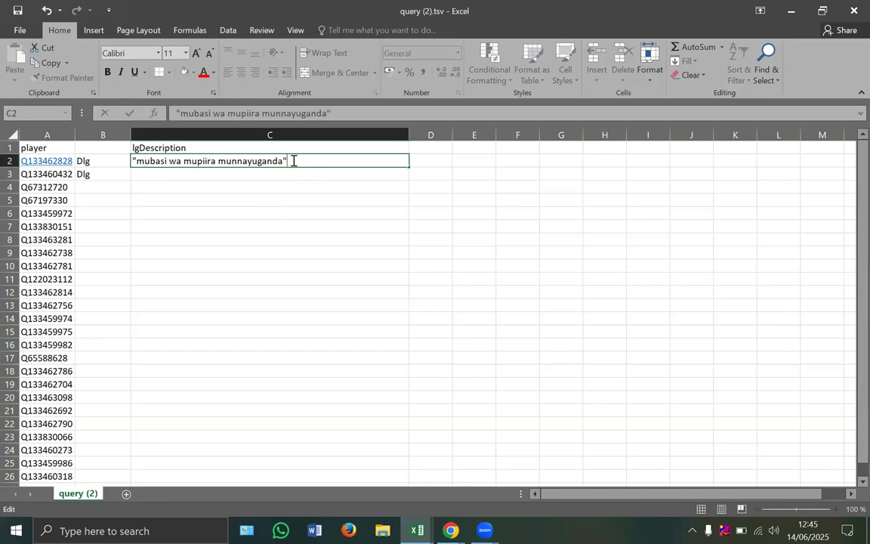
left_click(333, 155)
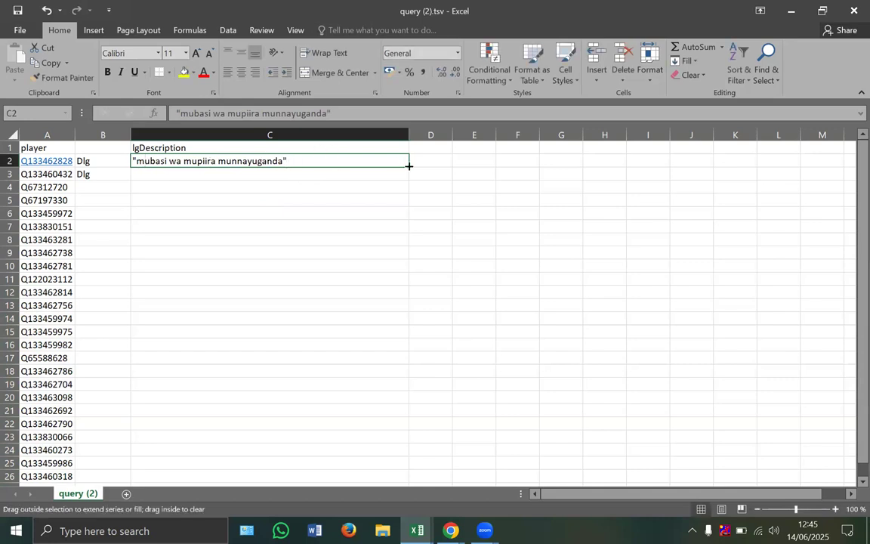
- Fill the quoted description down column C and Dlg down column B to row 27
left_click_drag(408, 166, 378, 206)
scroll(323, 266, "up", 7)
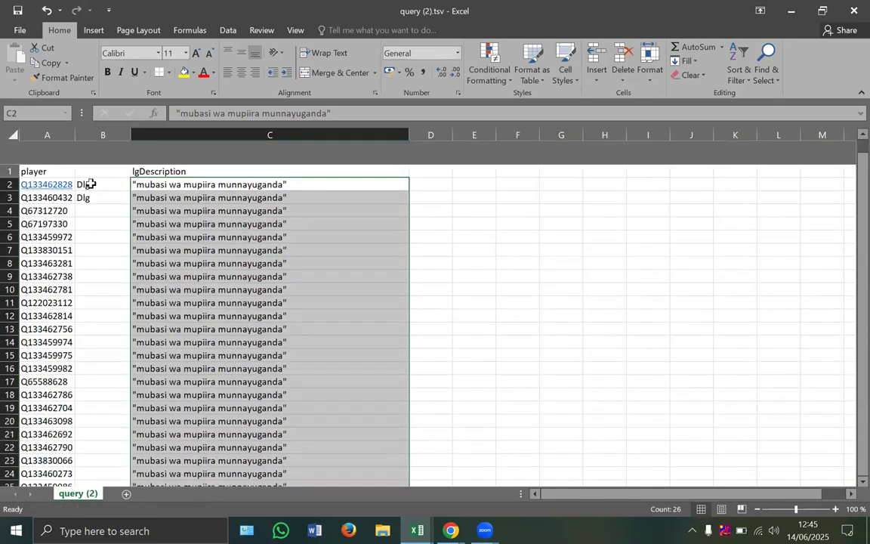
left_click(104, 174)
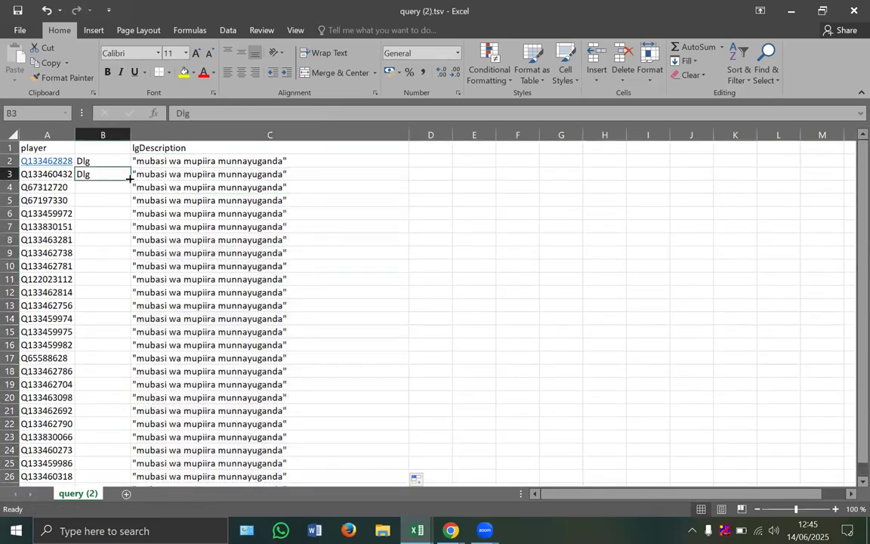
left_click_drag(130, 179, 121, 468)
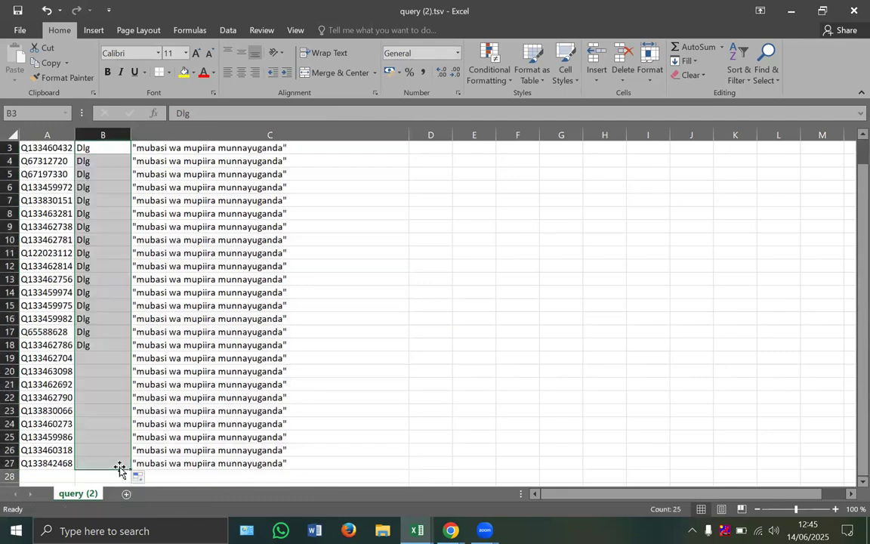
scroll(201, 333, "up", 1)
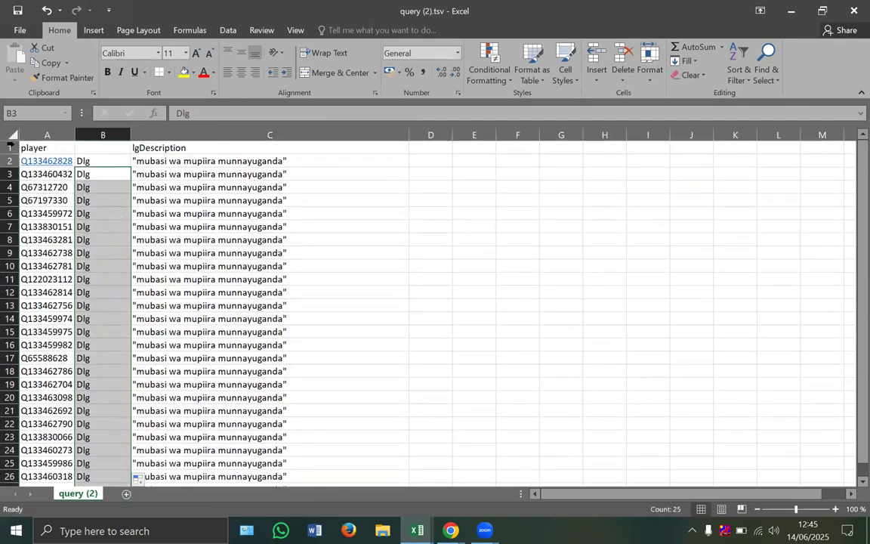
- Delete the header row and copy all 26 data rows
left_click(9, 148)
right_click(46, 150)
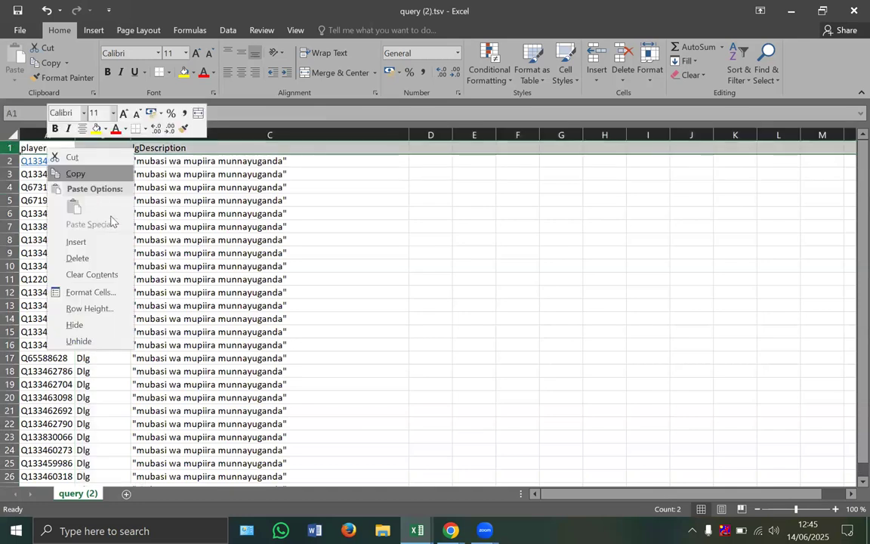
left_click(91, 259)
left_click(186, 237)
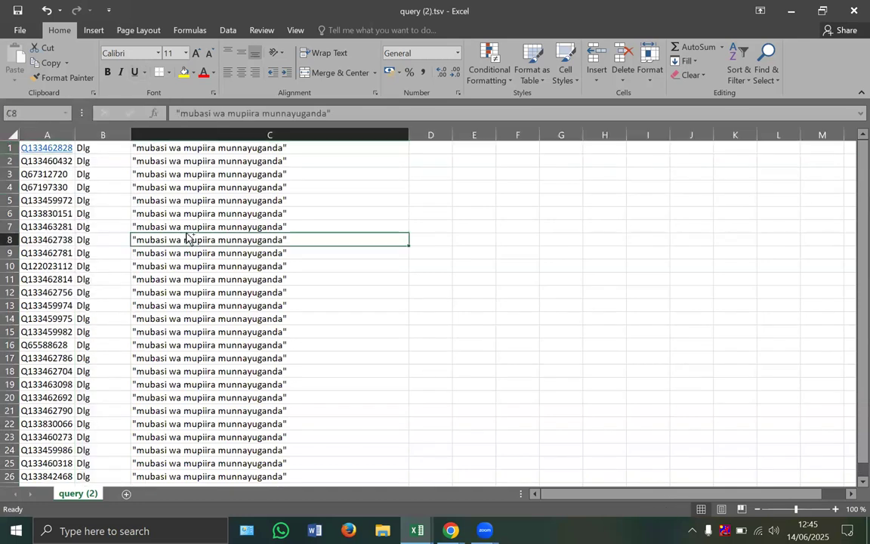
key("ctrl+a")
key("ctrl+c")
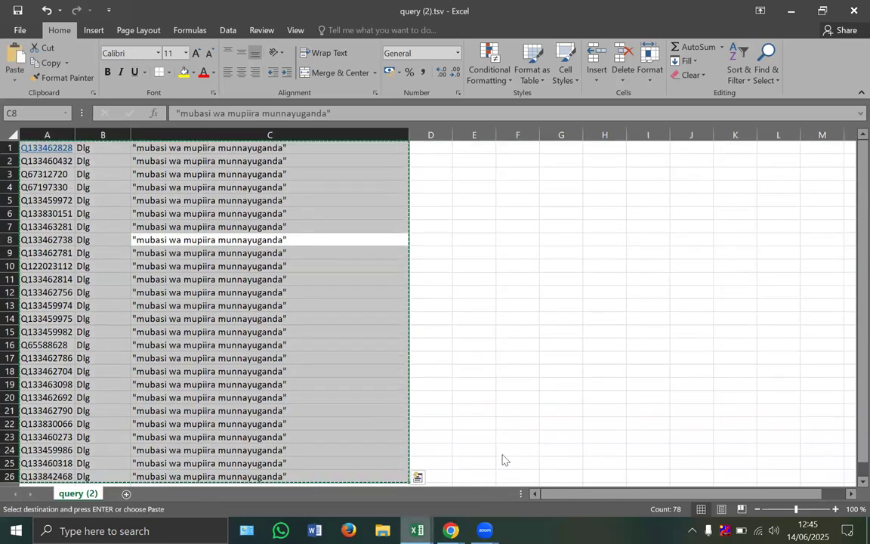
left_click(450, 530)
- Import the pasted commands as a new QuickStatements batch named 'Adding Luganda descriptions'
left_click(302, 13)
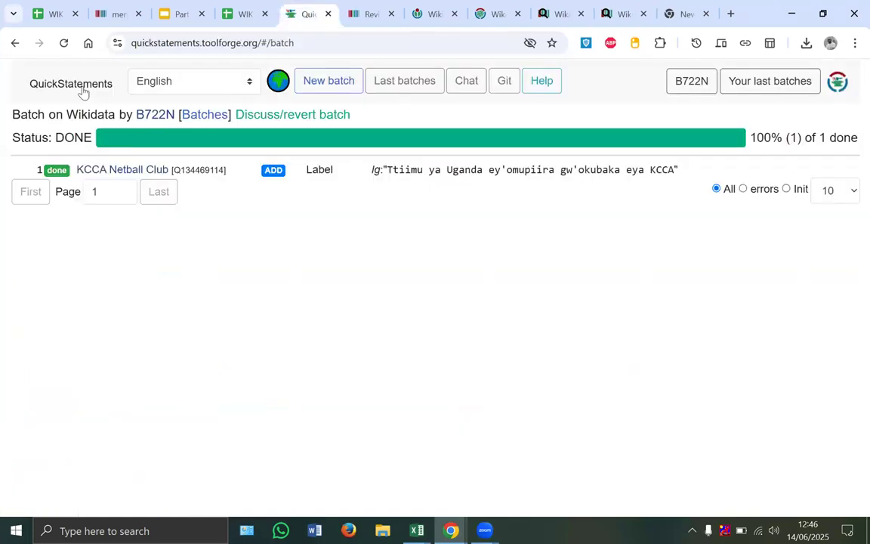
left_click(75, 83)
left_click(121, 198)
left_click(143, 189)
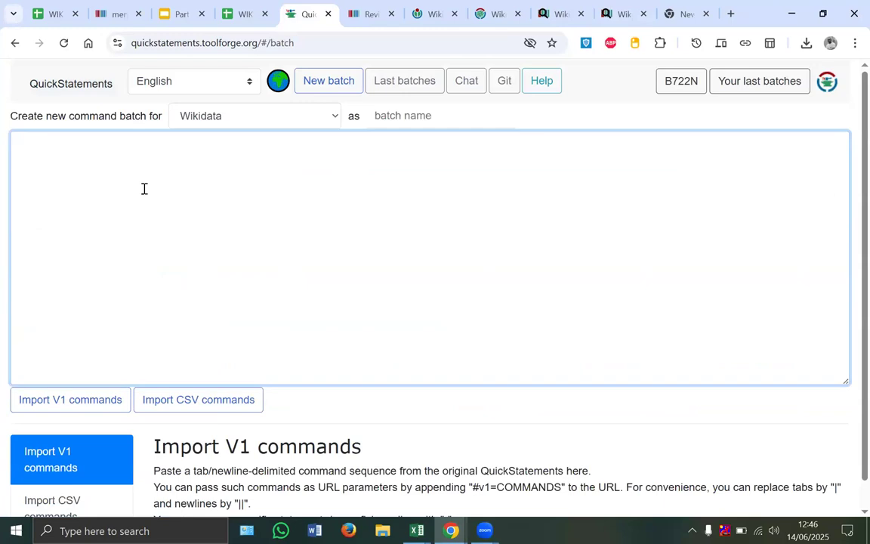
key("ctrl+v")
scroll(377, 143, "up", 3)
left_click(401, 126)
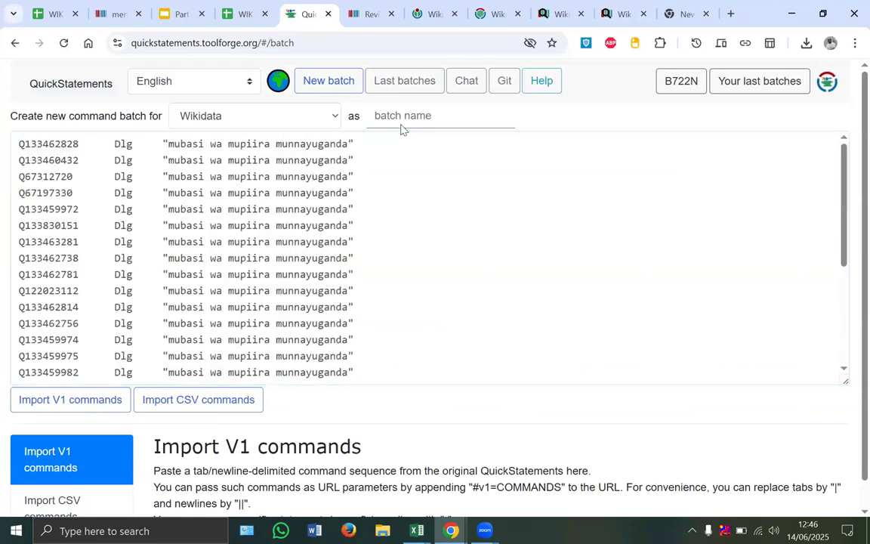
type("Adding Lugandandescriptions")
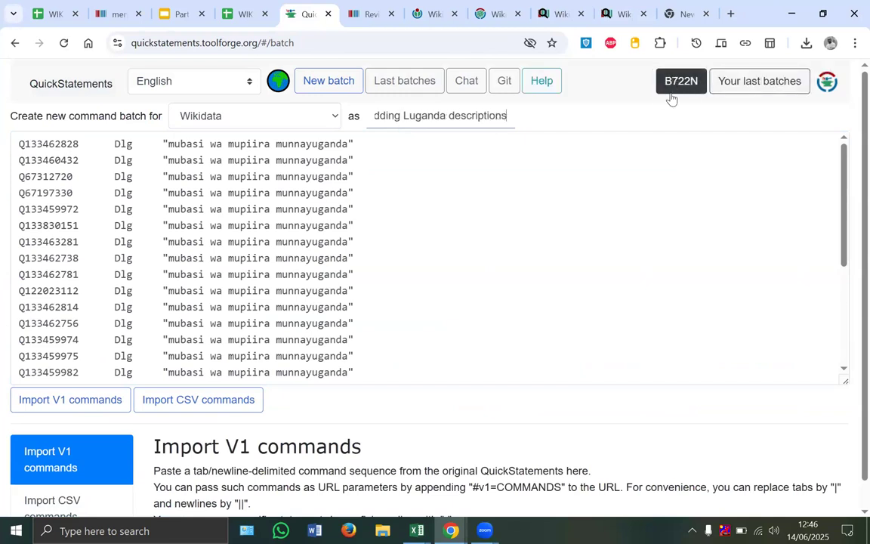
left_click(91, 409)
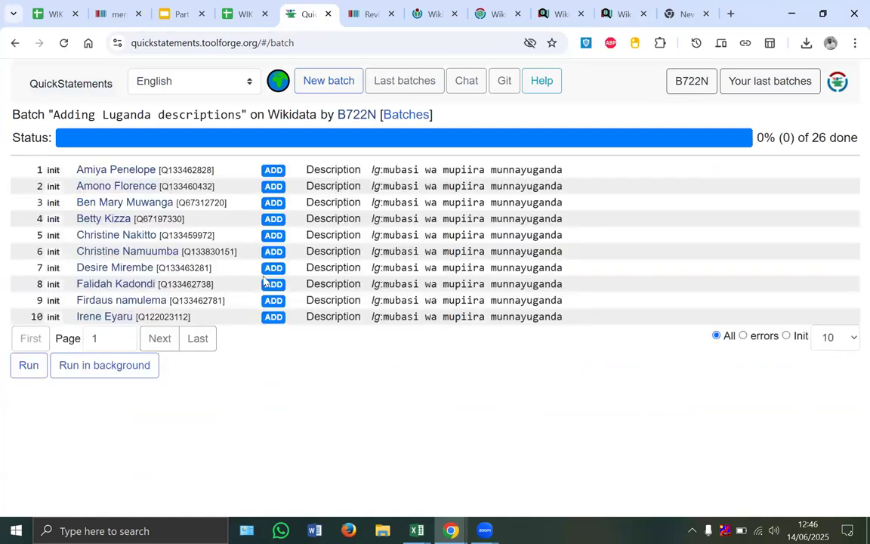
- Open the first player's item in a new tab and select row 1's description
right_click(133, 173)
left_click(163, 186)
left_click_drag(384, 170, 575, 163)
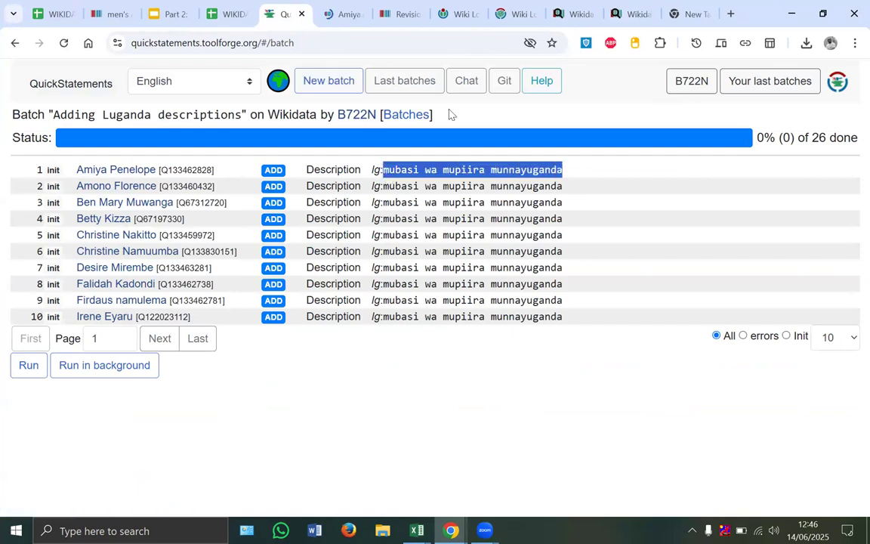
- Publish the Ganda description 'mubasi wa mupiira munnayuganda' on the first player's item
left_click(340, 13)
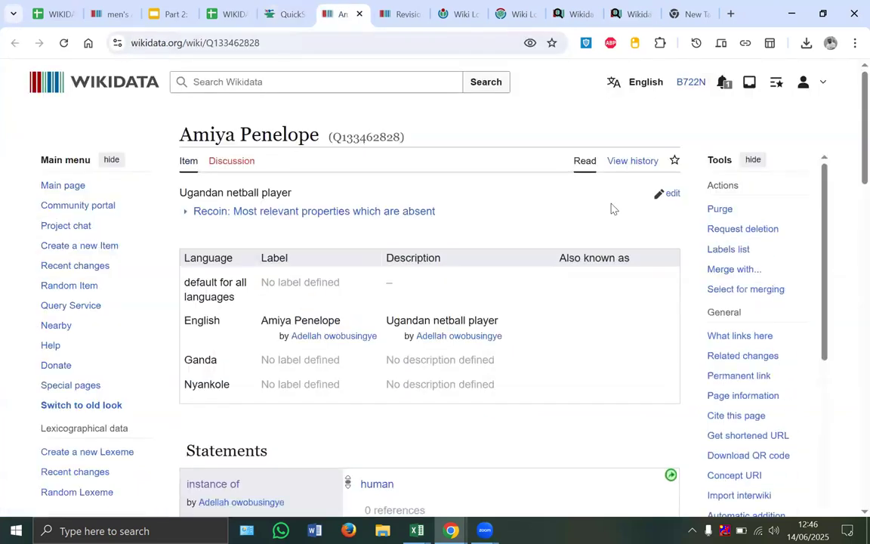
left_click(668, 193)
left_click(417, 375)
key("ctrl+v")
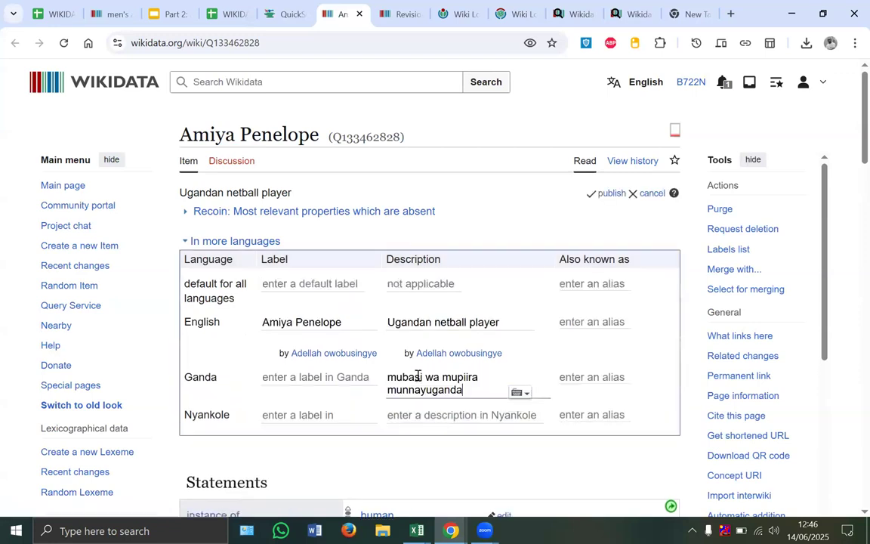
left_click(612, 195)
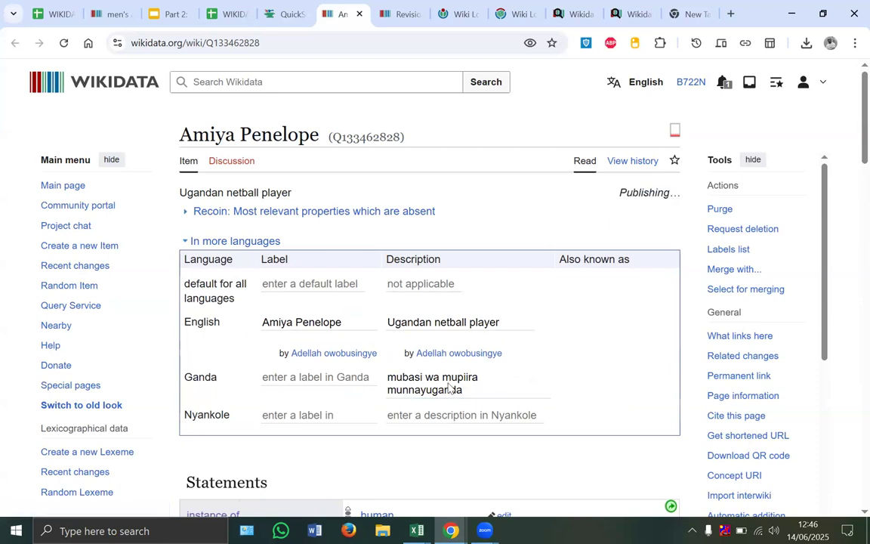
- Open the second player's item in a new tab and publish the same Ganda description
left_click(284, 14)
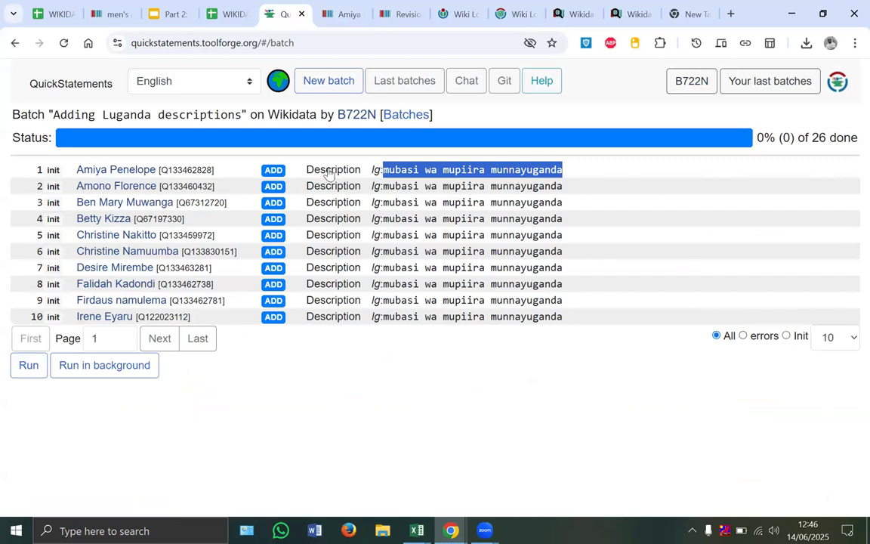
right_click(137, 238)
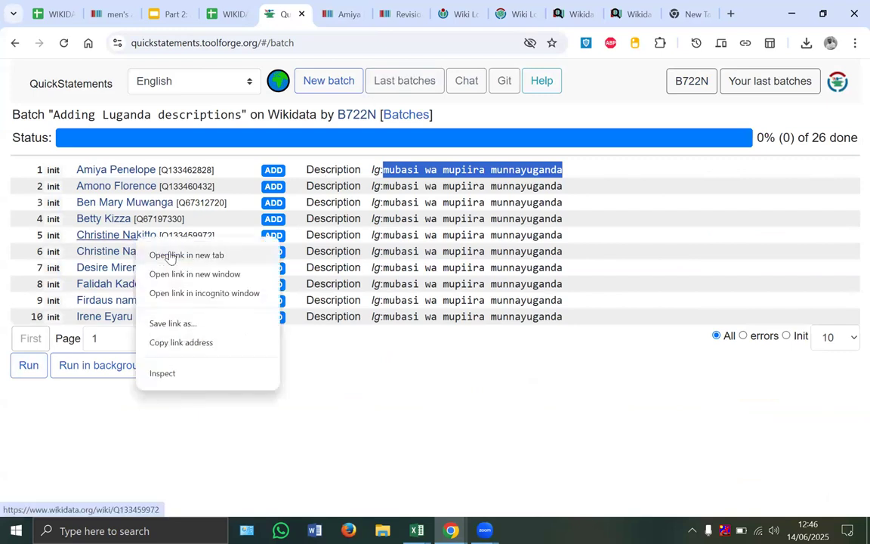
left_click(169, 254)
left_click(369, 19)
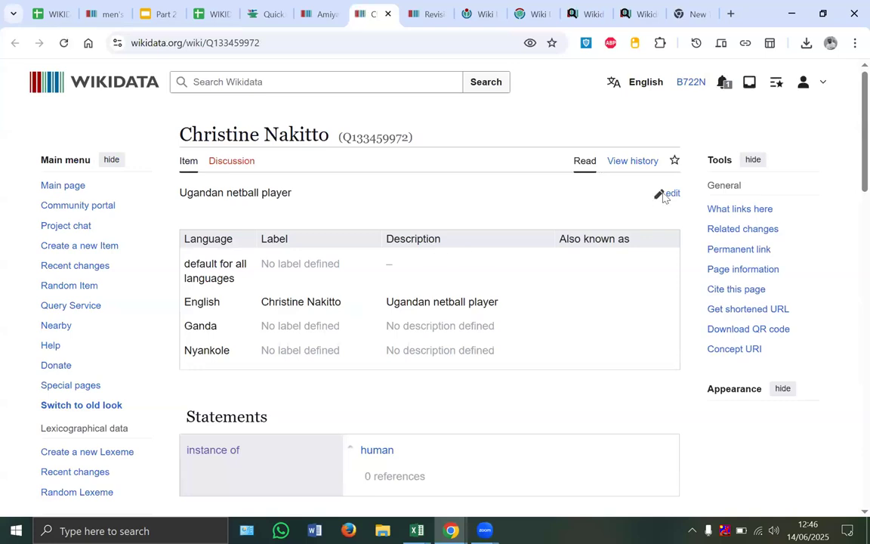
left_click(669, 195)
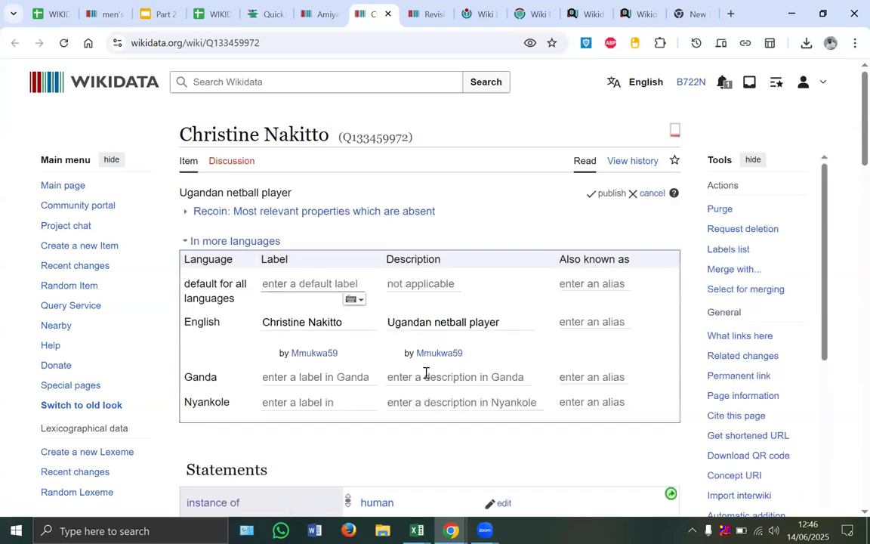
left_click(427, 374)
key("ctrl+v")
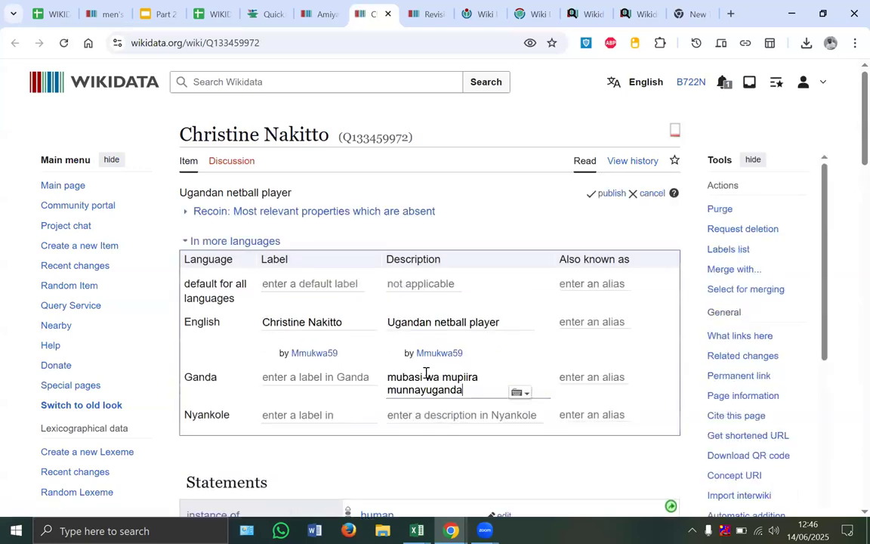
left_click(602, 194)
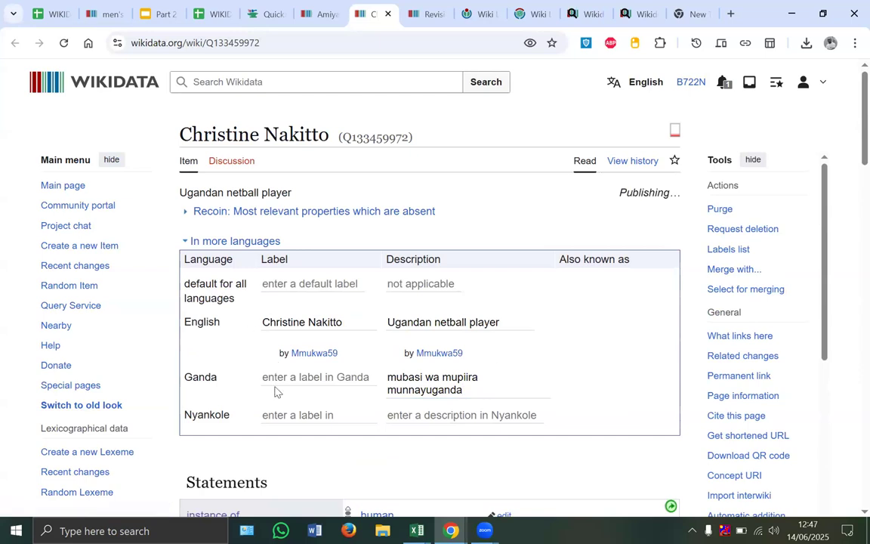
- Copy the second player's English label into the default label and publish it
left_click(670, 196)
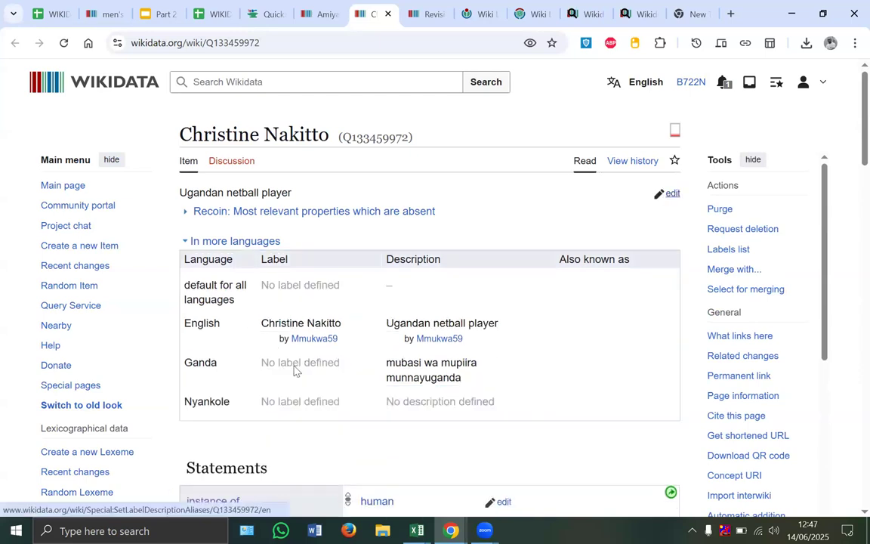
triple_click(330, 317)
key("ctrl+c")
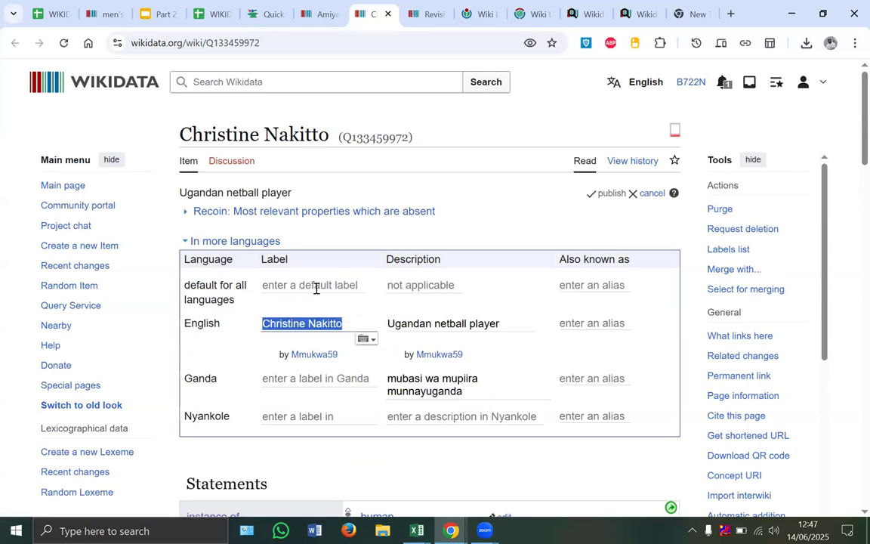
left_click(315, 286)
key("ctrl+v")
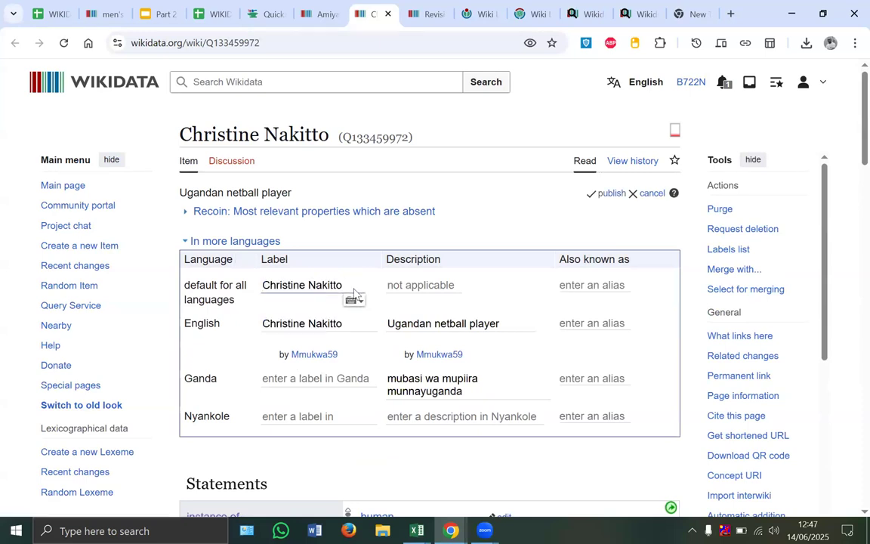
left_click(600, 198)
left_click(606, 198)
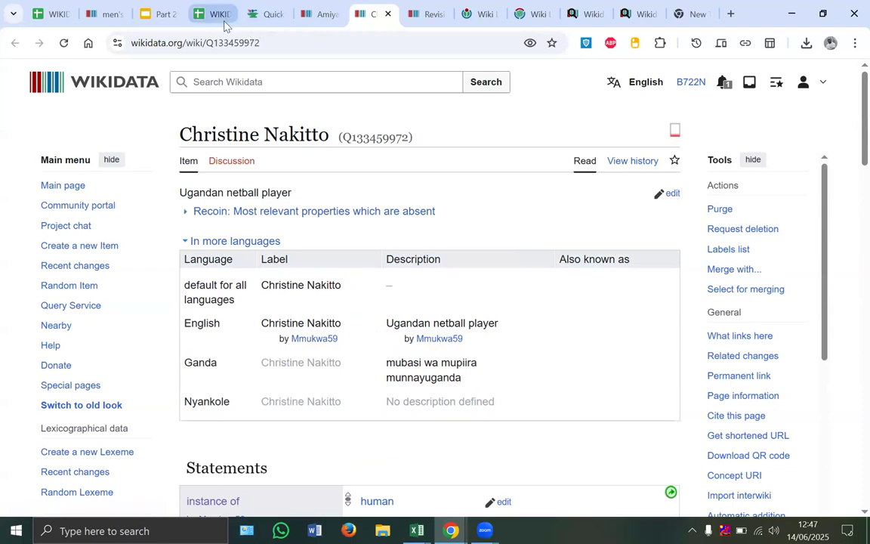
mouse_move(258, 26)
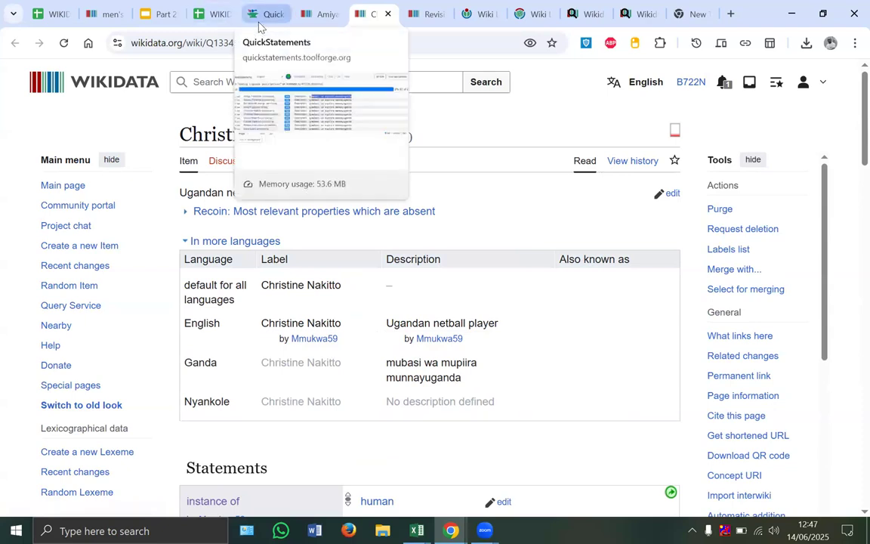
- Show the batch at 500 rows per page
left_click(259, 26)
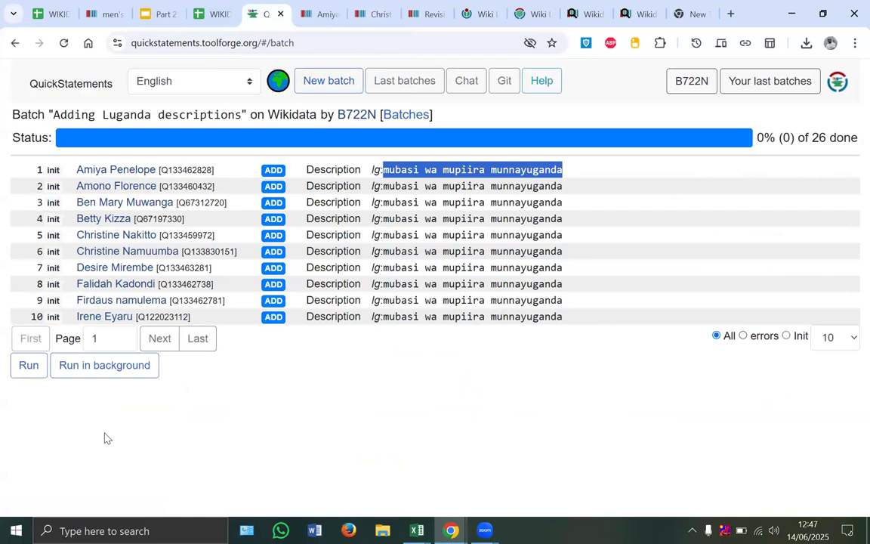
mouse_move(772, 332)
left_mouse_down()
mouse_move(822, 317)
mouse_move(764, 354)
mouse_move(785, 324)
left_mouse_up()
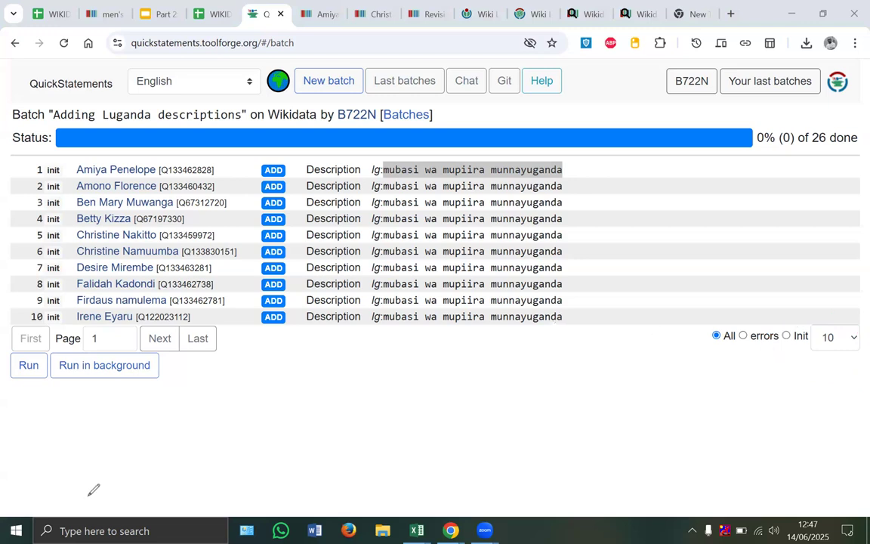
left_click(851, 345)
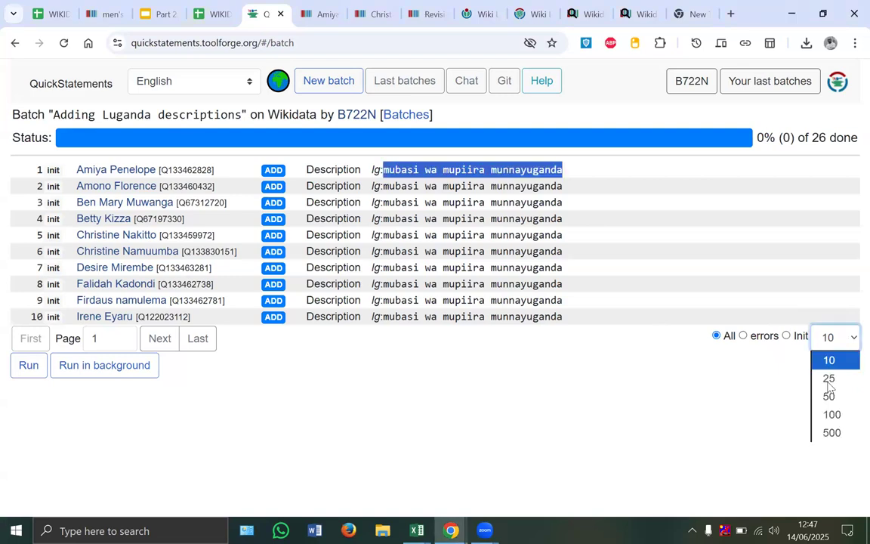
left_click(816, 433)
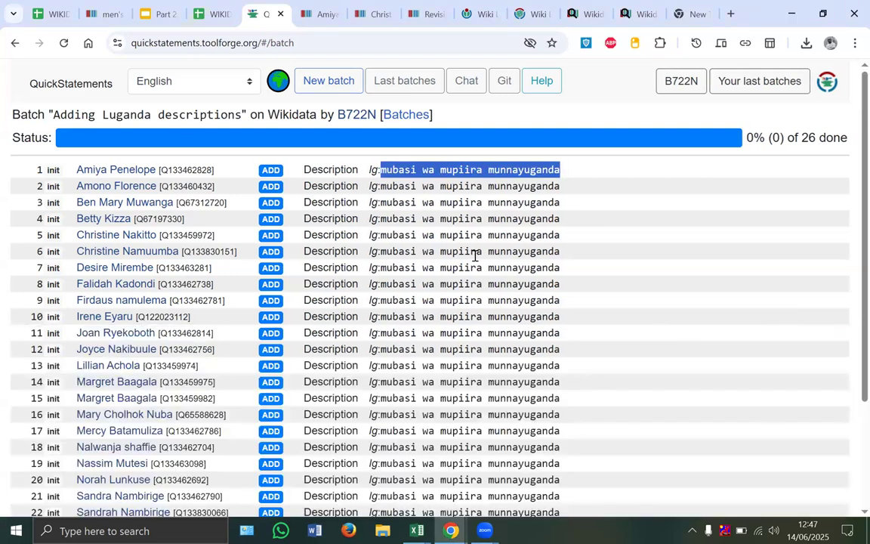
- Run the 'Adding Luganda descriptions' batch of 26 commands
scroll(474, 255, "down", 2)
scroll(473, 254, "up", 2)
scroll(474, 254, "down", 2)
scroll(473, 254, "up", 2)
left_click_drag(302, 173, 499, 201)
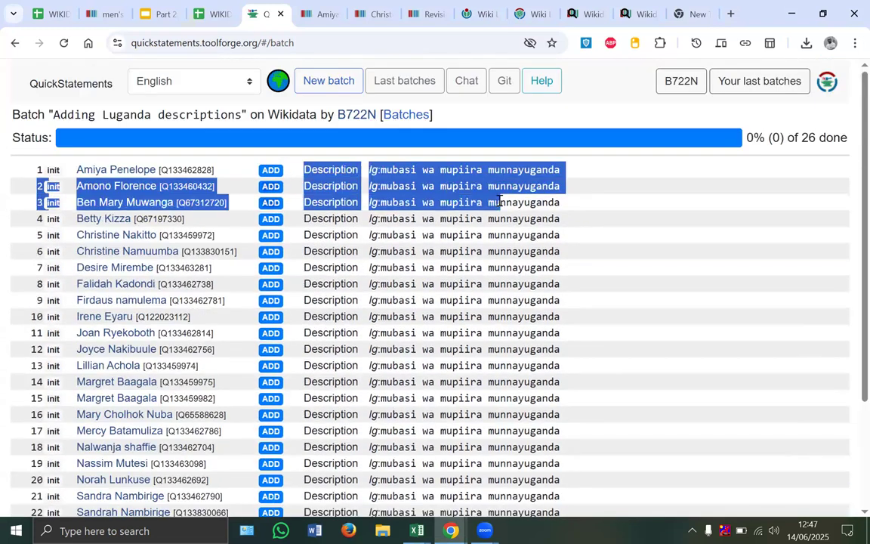
scroll(497, 268, "down", 3)
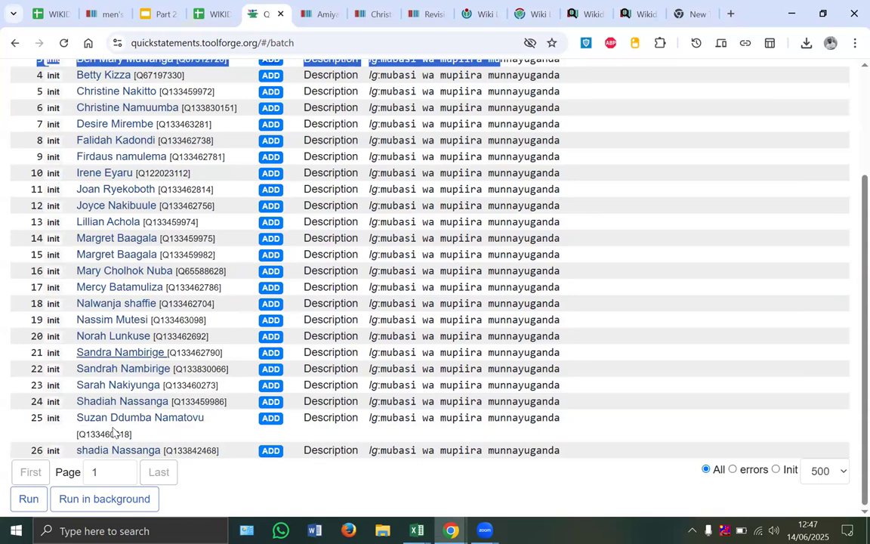
left_click(34, 501)
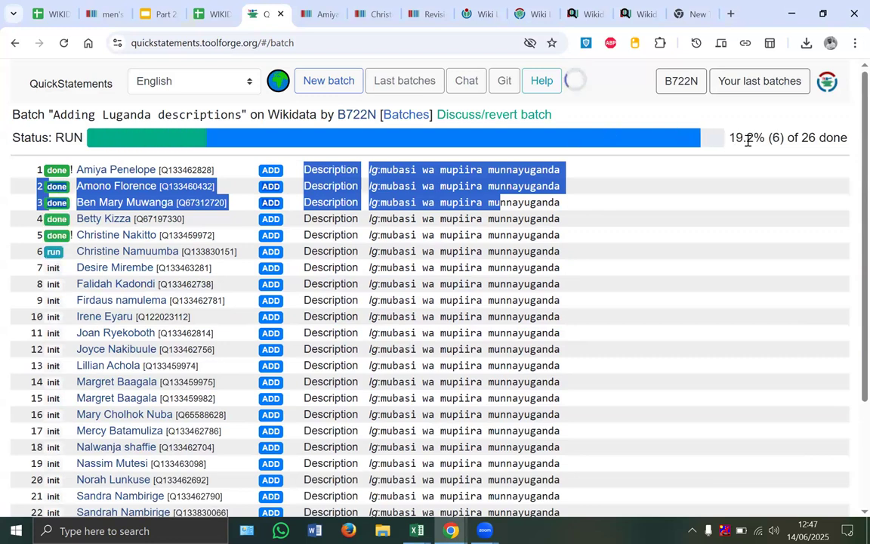
left_click_drag(747, 139, 784, 144)
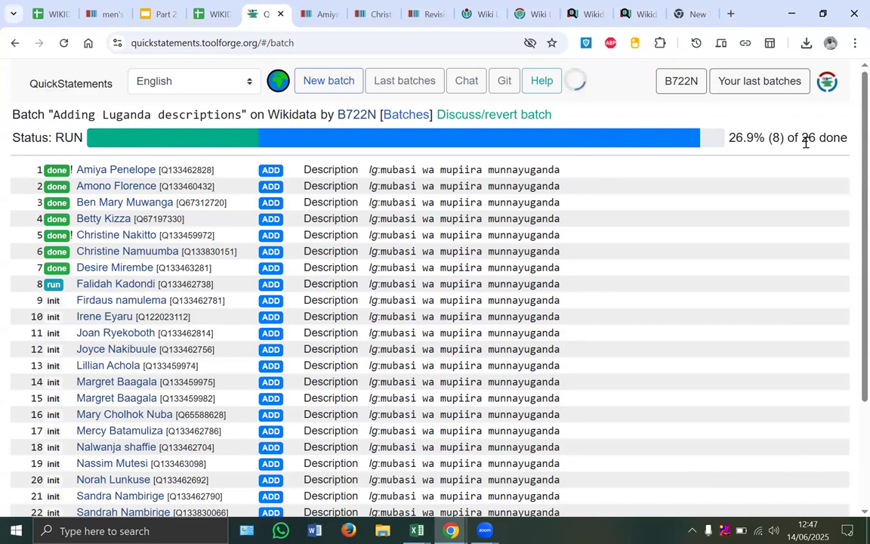
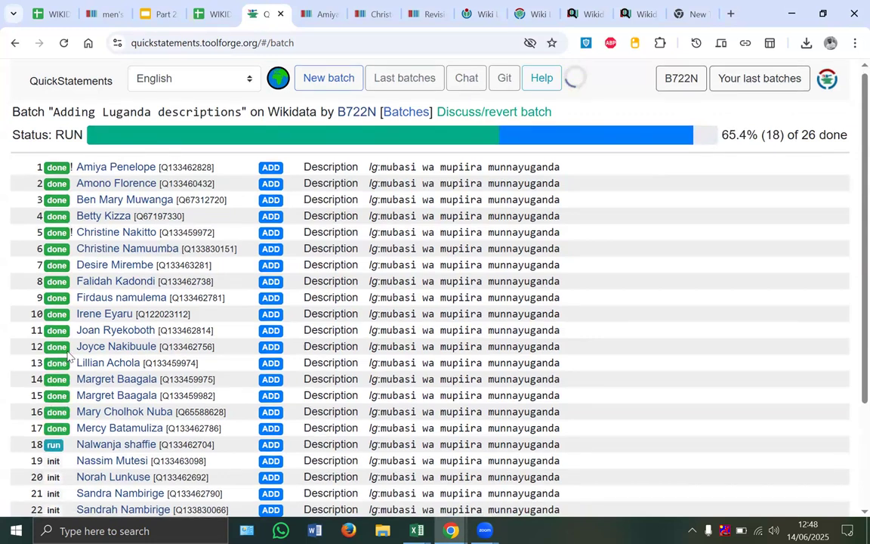
- Scroll through the finished batch to confirm all 26 Luganda description rows show done
scroll(68, 356, "down", 3)
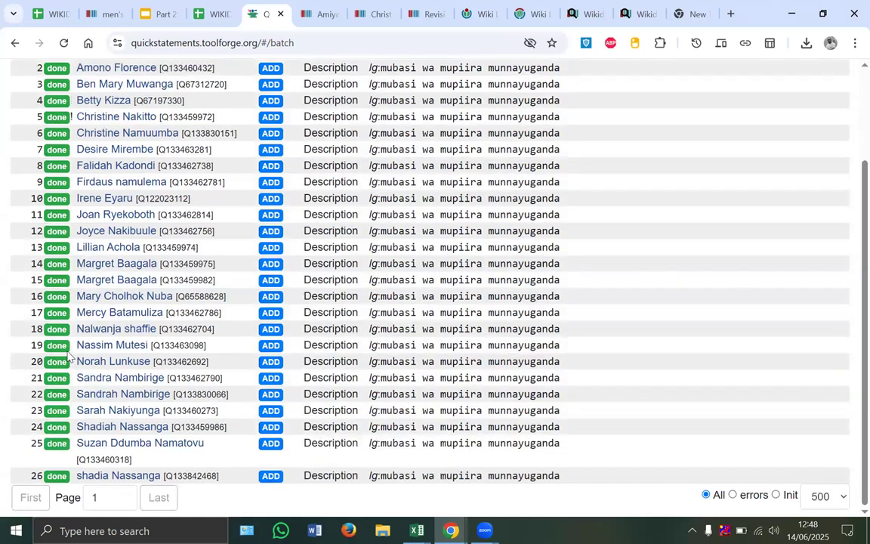
scroll(371, 276, "up", 2)
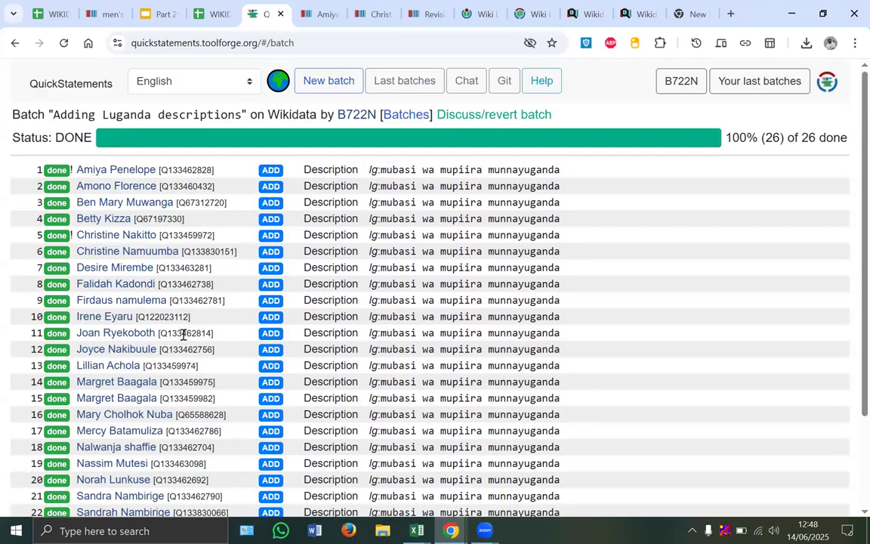
scroll(183, 334, "down", 3)
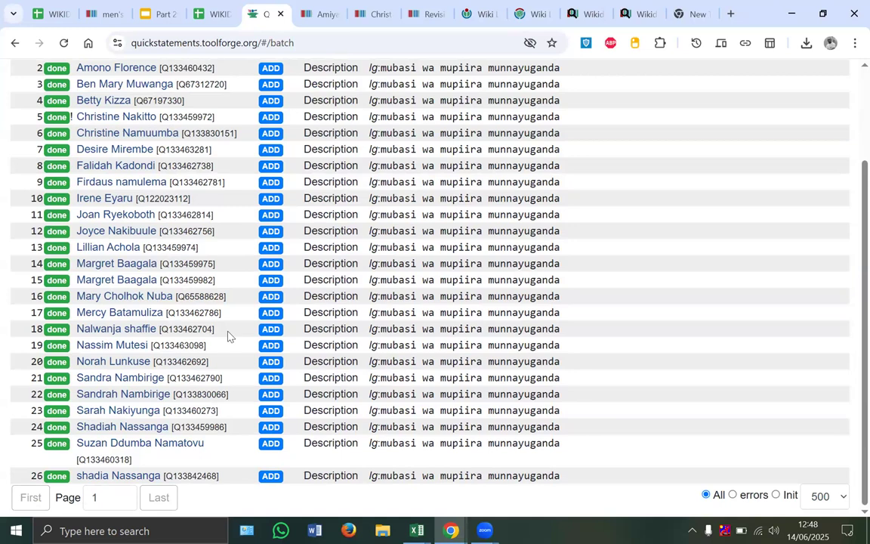
scroll(231, 337, "up", 3)
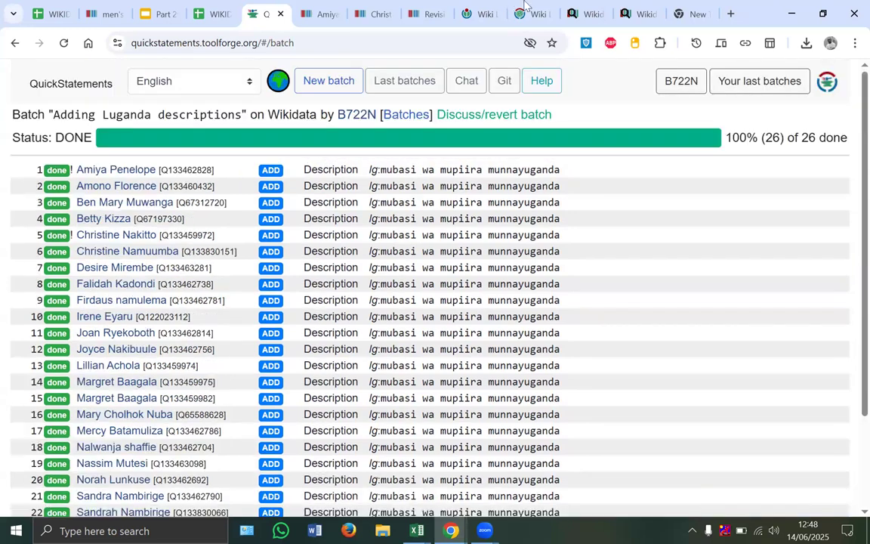
- Reload the player query to see the Luganda descriptions, then open the undescribed player's item in a new tab
left_click(581, 14)
left_click(65, 43)
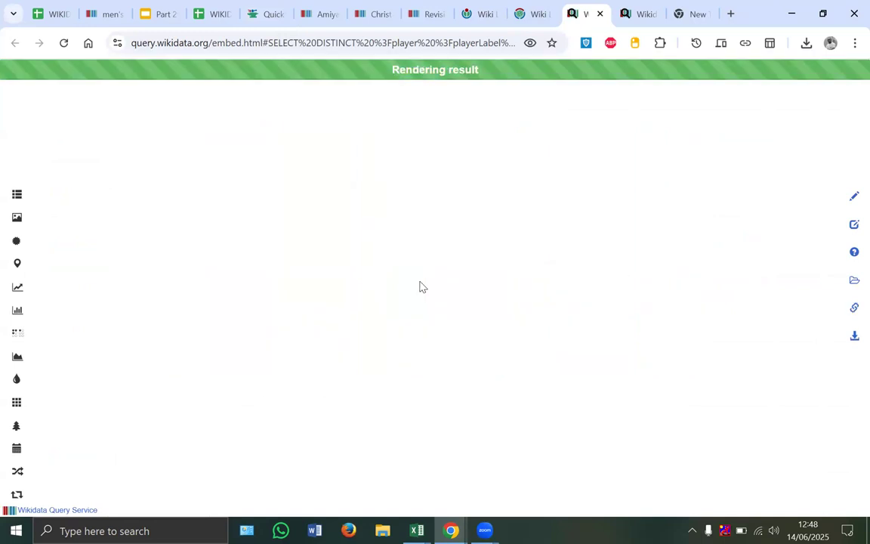
scroll(420, 286, "down", 15)
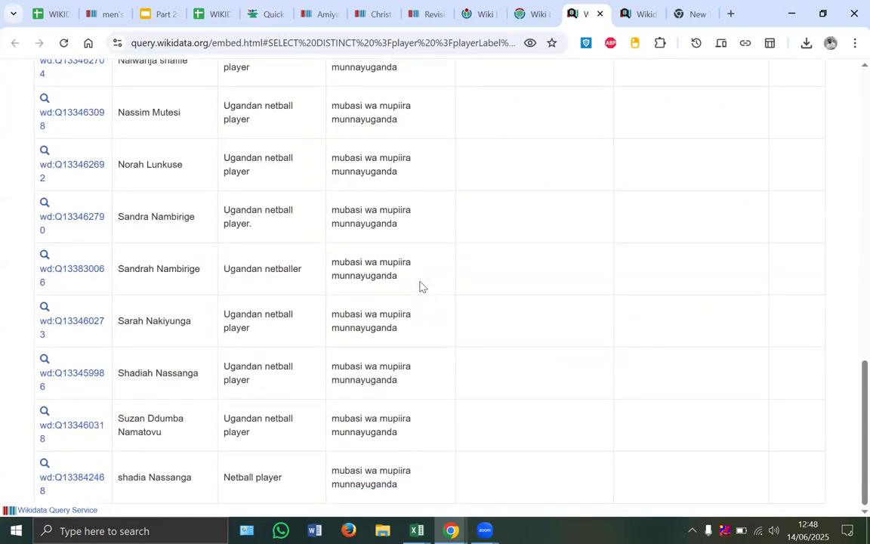
scroll(421, 286, "up", 15)
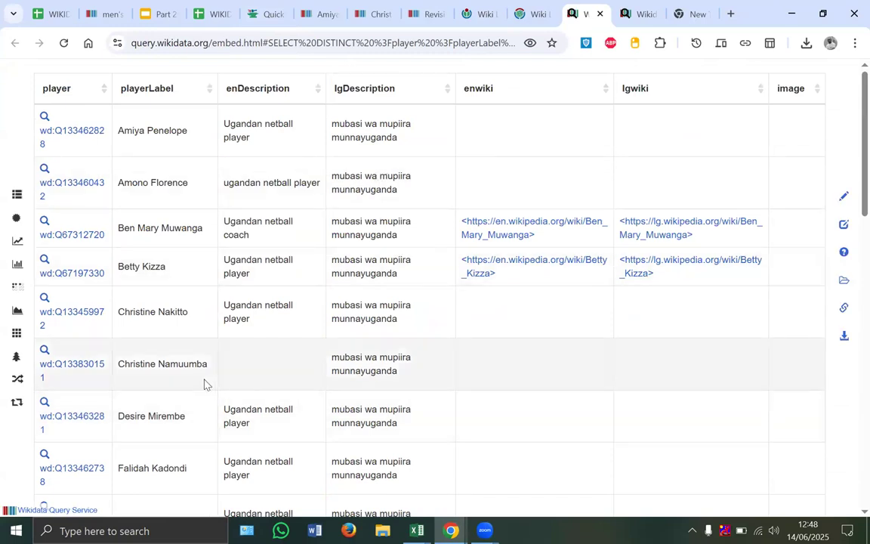
right_click(93, 368)
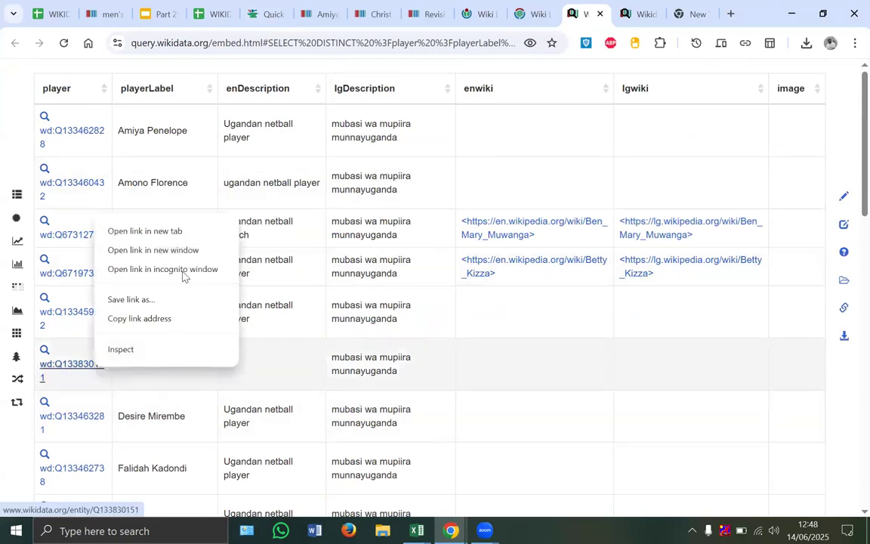
left_click(206, 232)
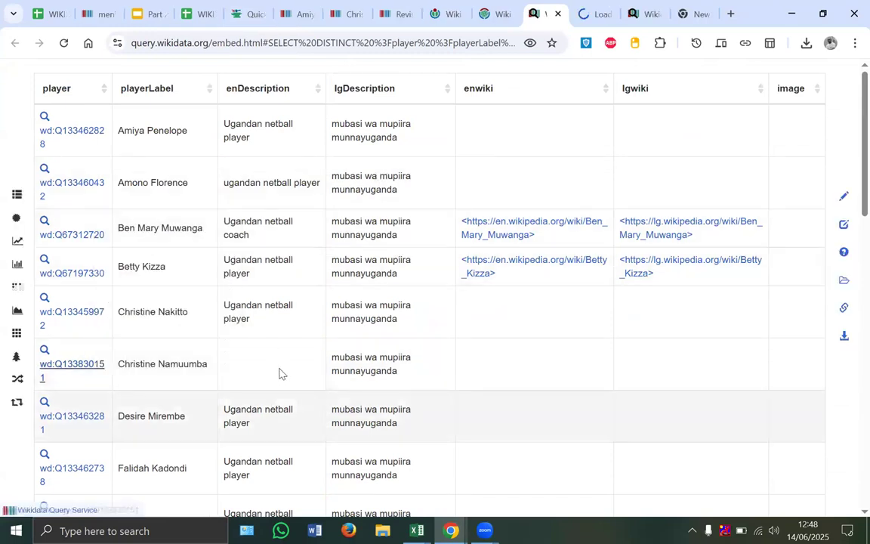
- Publish the English description 'Ugandan netball player' on the player's item
left_click(580, 6)
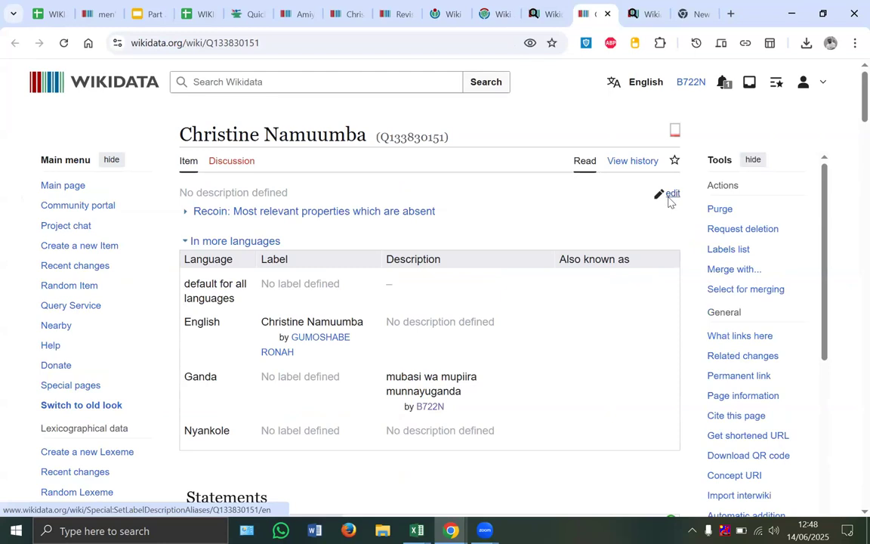
left_click(670, 194)
left_click(482, 322)
type("Ugadan")
key("BackSpace")
key("BackSpace")
key("BackSpace")
type("ndan net")
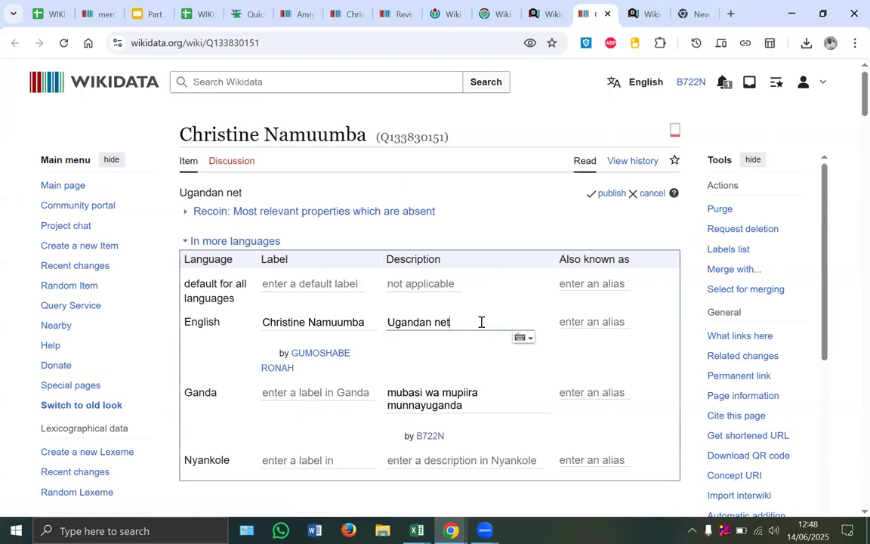
type("ball player")
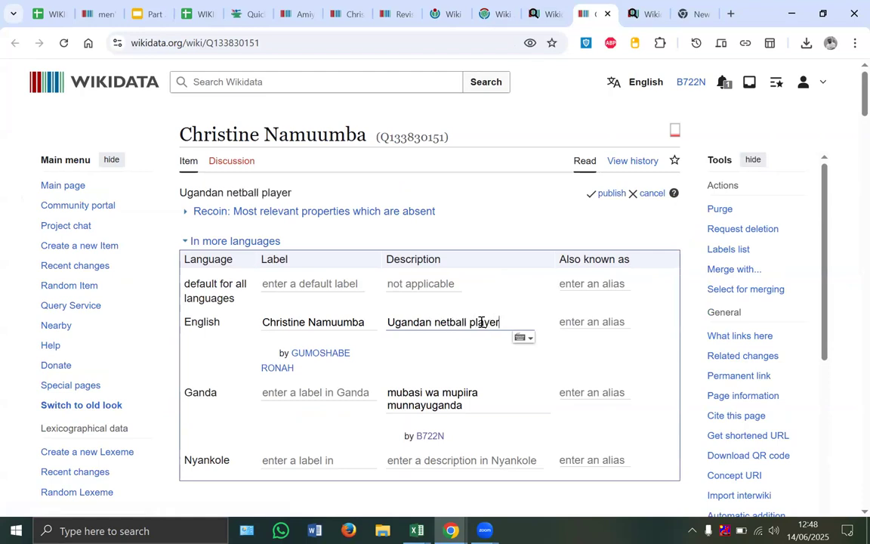
left_click(600, 195)
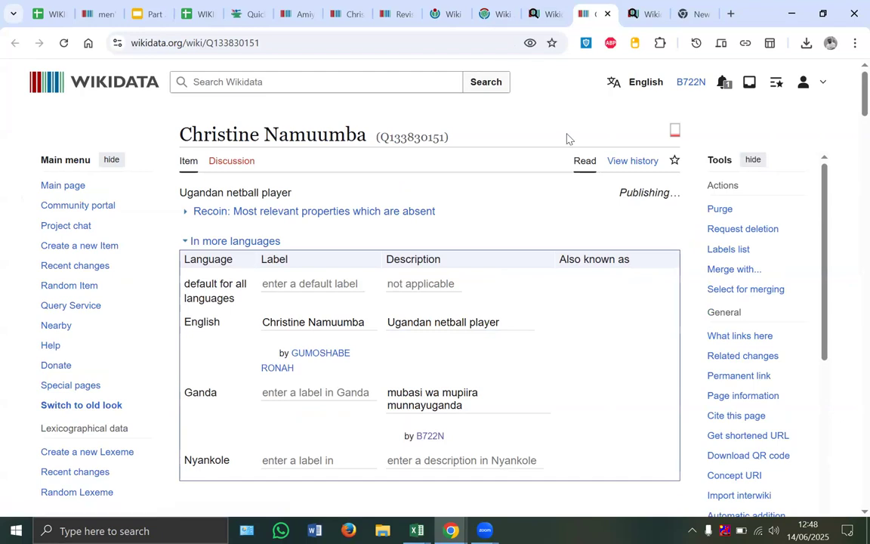
left_click(550, 14)
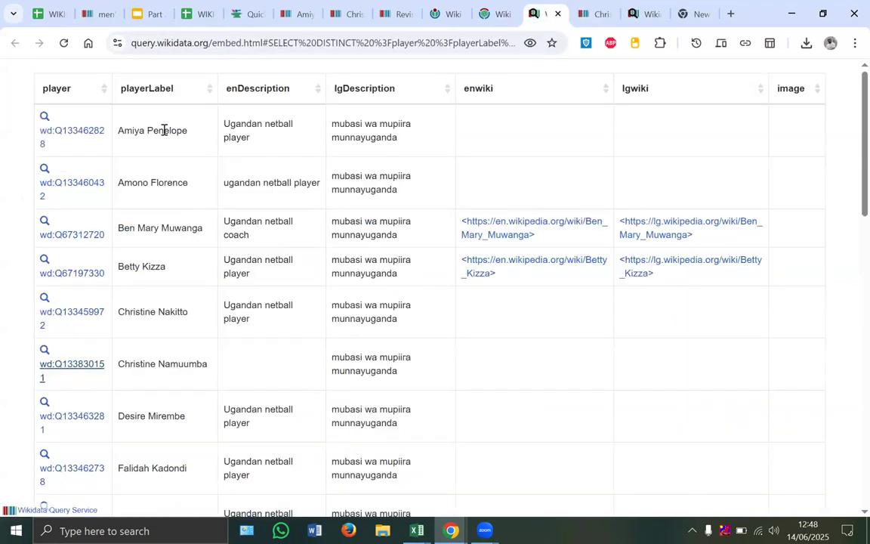
- Rerun the query to confirm the updated description
left_click(64, 44)
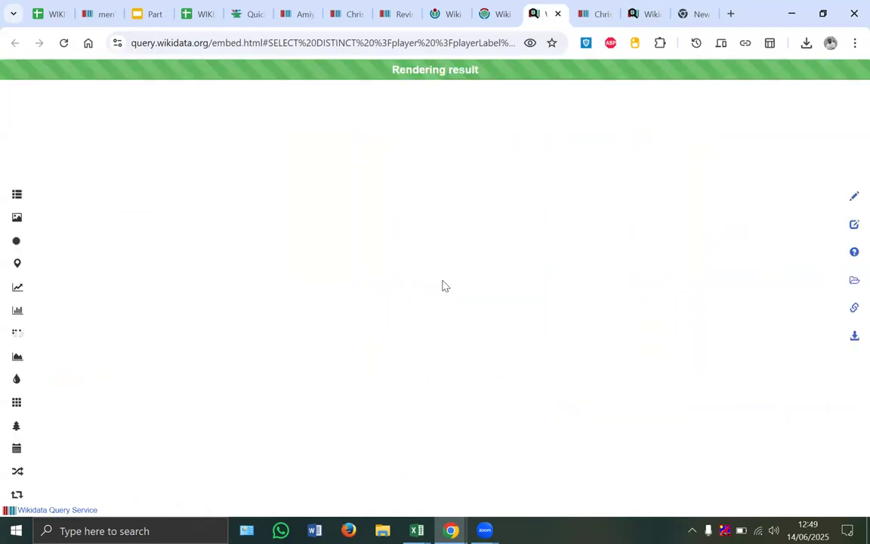
scroll(443, 285, "down", 8)
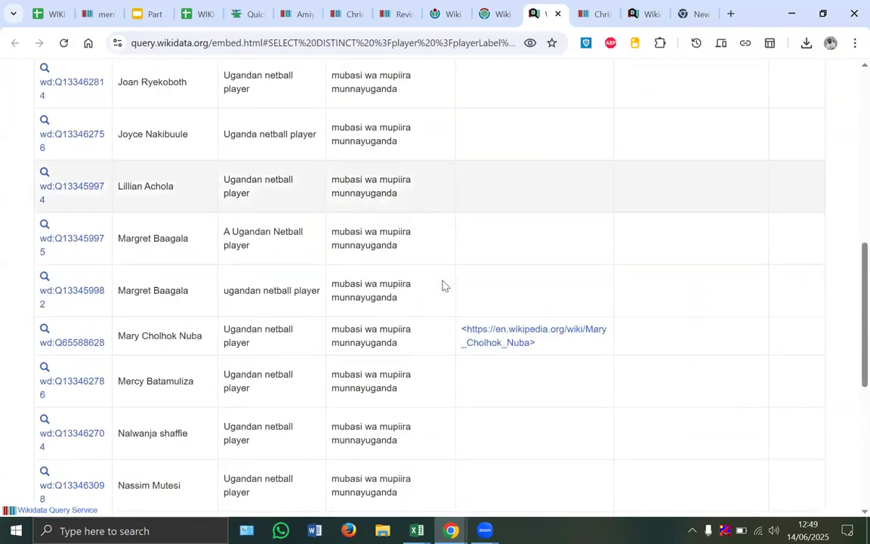
scroll(446, 286, "down", 5)
scroll(456, 286, "up", 12)
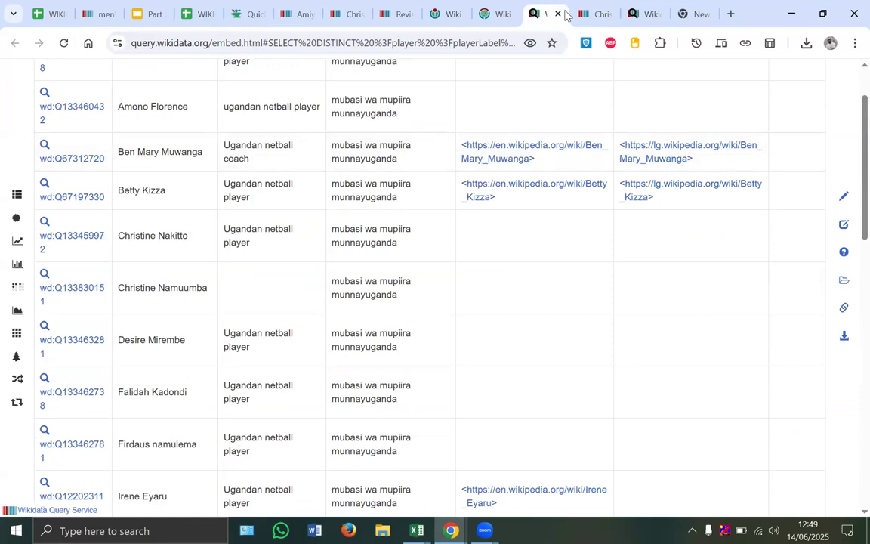
- Close the extra query, item, revision history and empty tabs
left_click(558, 13)
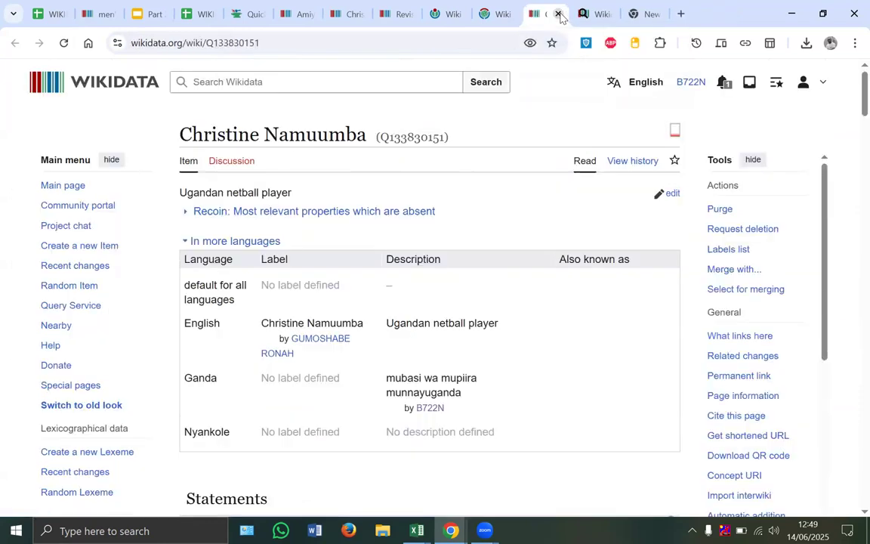
left_click(558, 13)
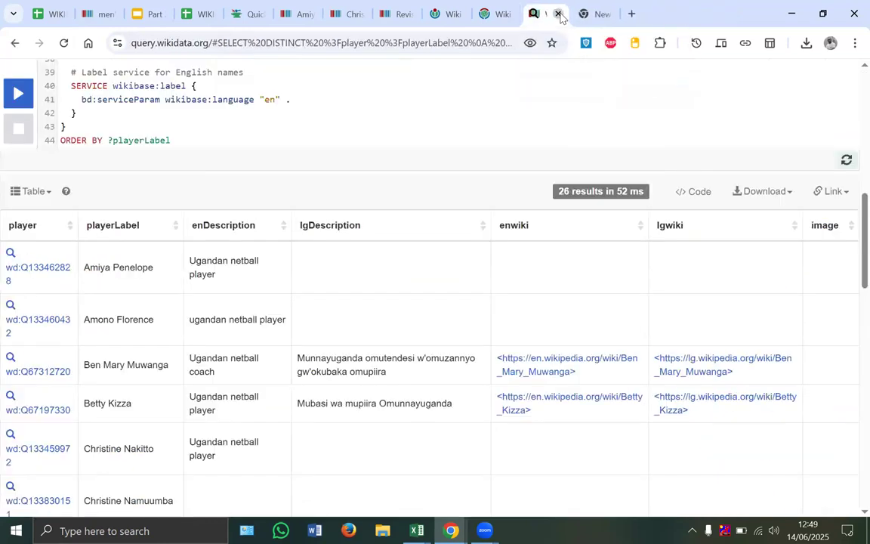
left_click(558, 13)
left_click(558, 14)
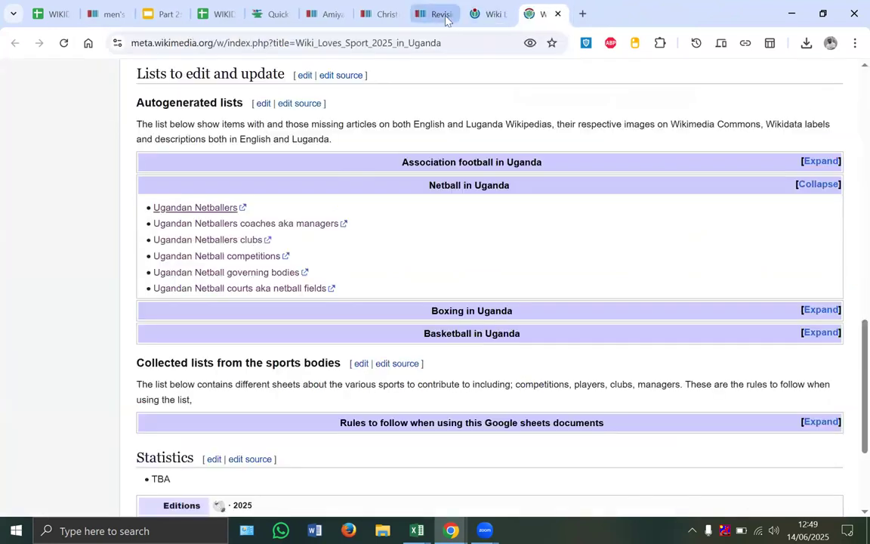
left_click(446, 18)
left_click(449, 14)
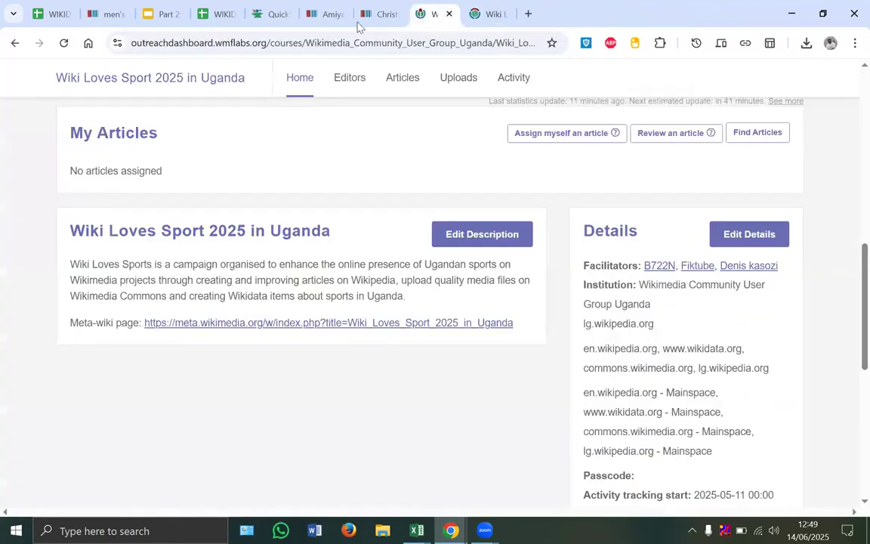
- Check two player item pages, then return to the finished batch showing 26 of 26 done
left_click(389, 17)
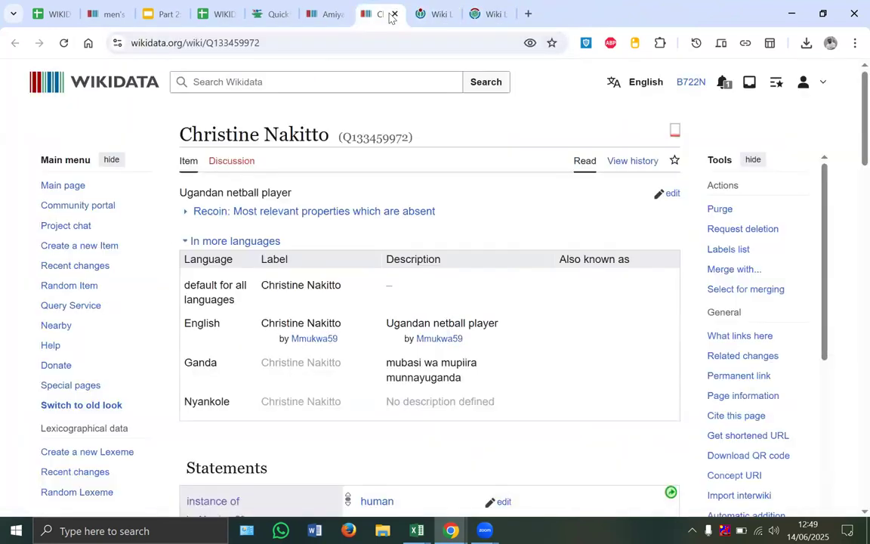
left_click(342, 17)
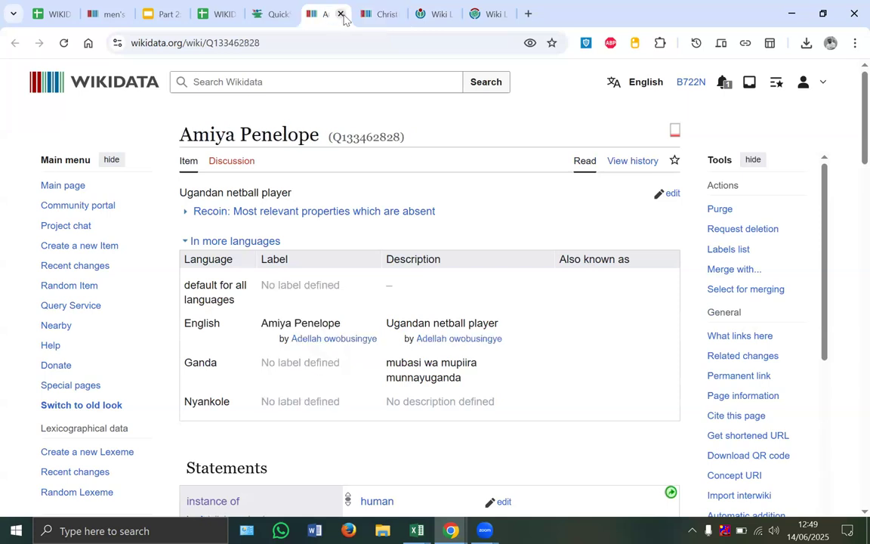
left_click(341, 15)
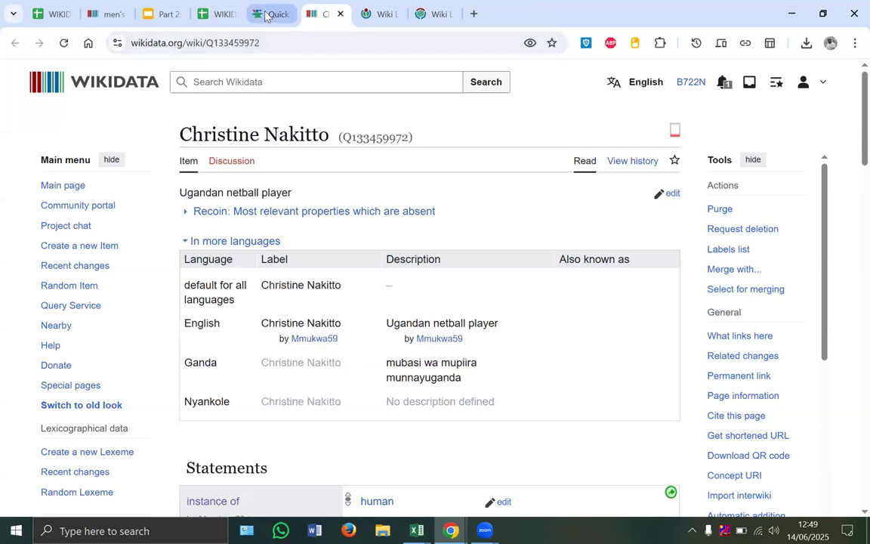
left_click(274, 14)
scroll(357, 393, "down", 2)
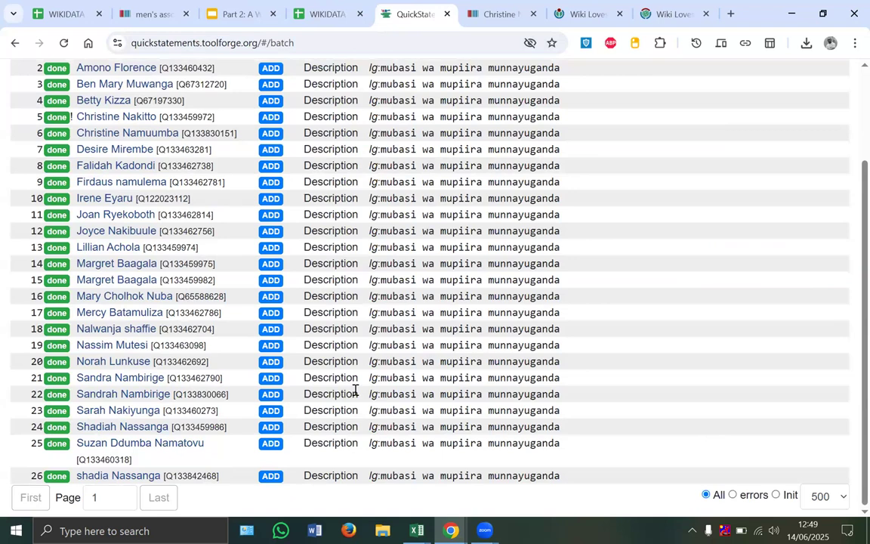
scroll(648, 225, "up", 2)
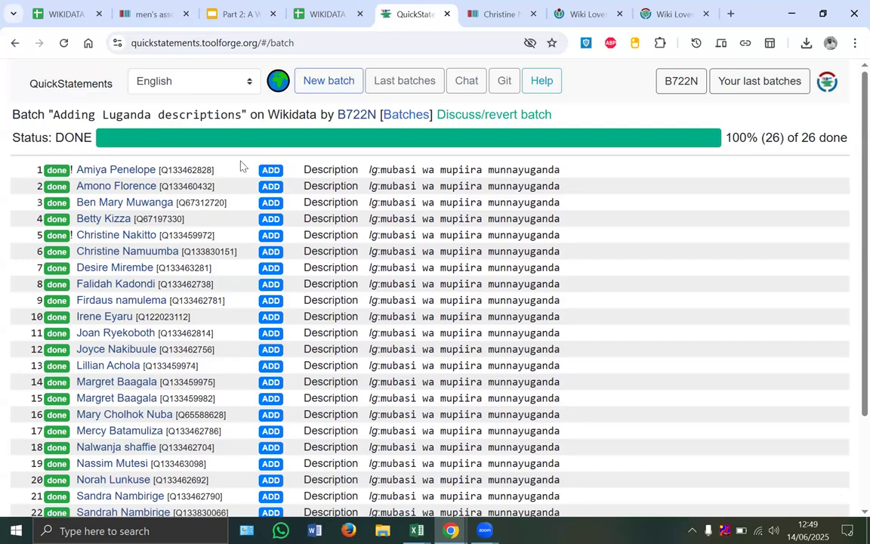
- Copy club command rows B2:D38 from the Values for Template - Club sheet
left_click(67, 78)
left_click(326, 14)
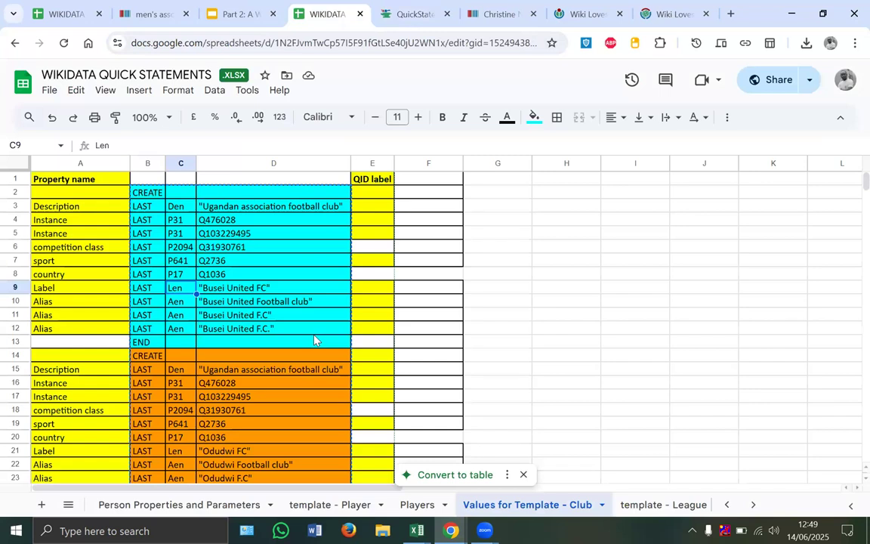
left_click_drag(153, 194, 282, 424)
key("ctrl+c")
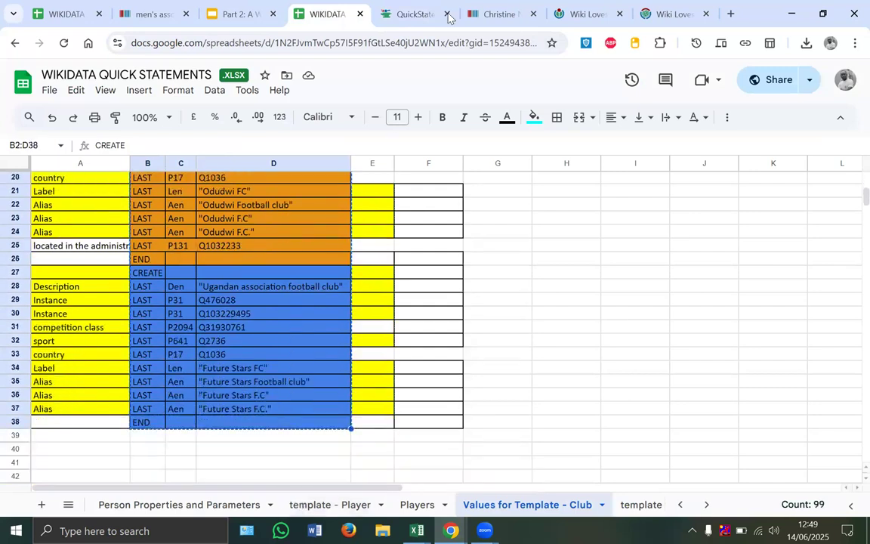
left_click(406, 15)
- Start a new batch and paste in the copied club CREATE commands
left_click(94, 198)
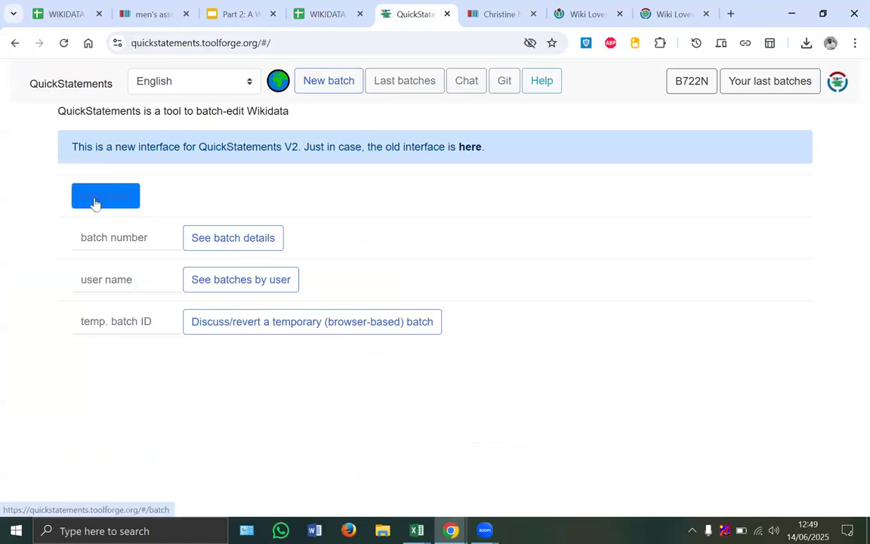
key("ctrl+v")
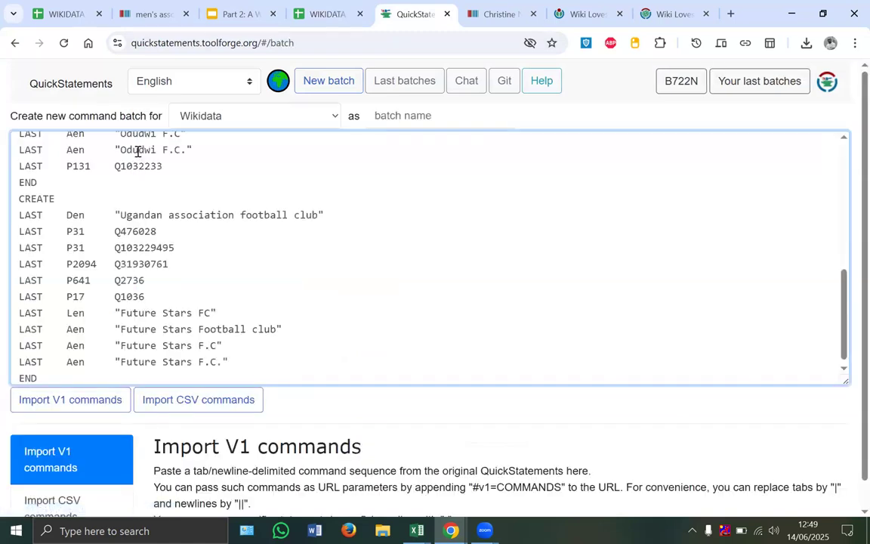
scroll(138, 151, "up", 5)
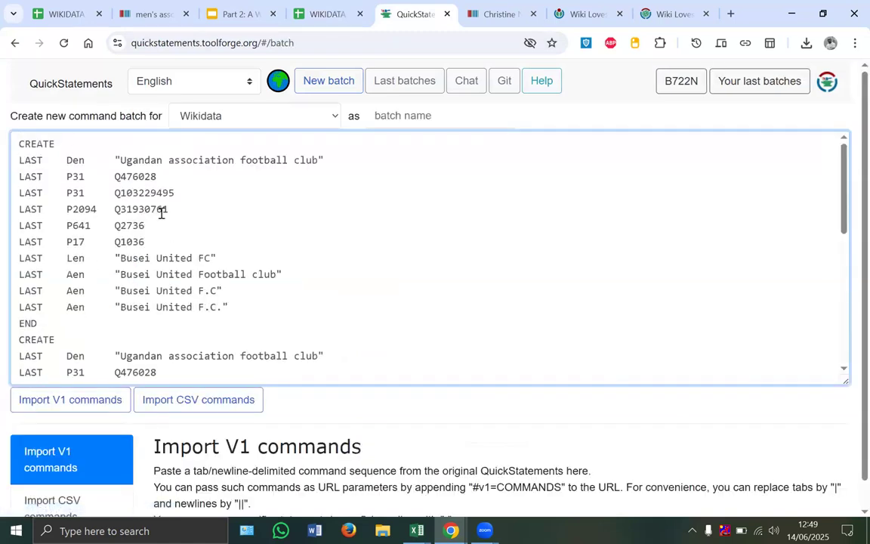
- Review the Busei United FC, Odudwi FC and Future Stars FC command blocks
left_click_drag(118, 160, 315, 167)
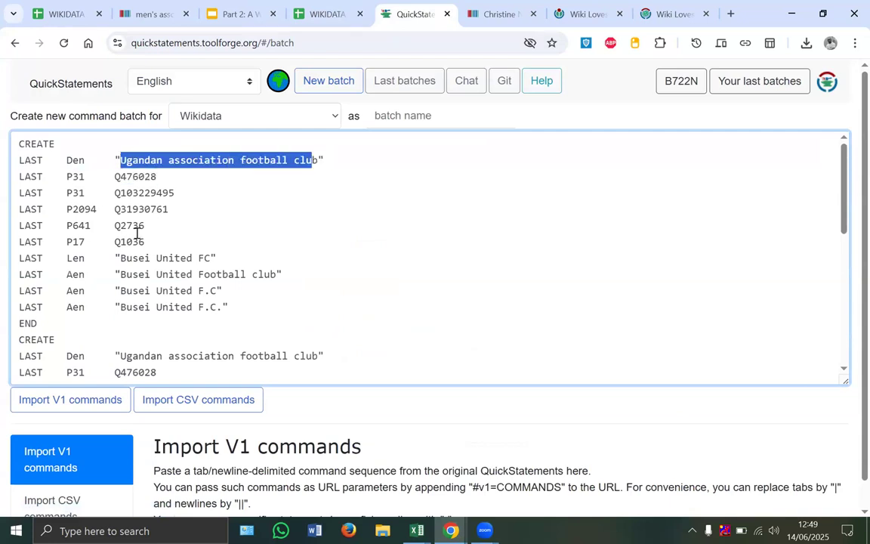
scroll(137, 234, "down", 1)
left_click_drag(115, 199, 235, 198)
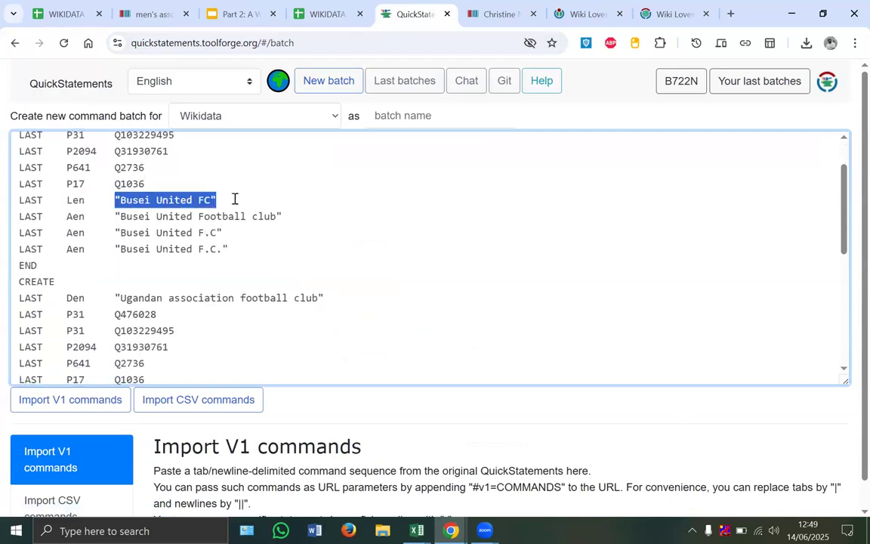
left_click_drag(115, 216, 235, 247)
scroll(235, 246, "down", 3)
scroll(235, 246, "down", 2)
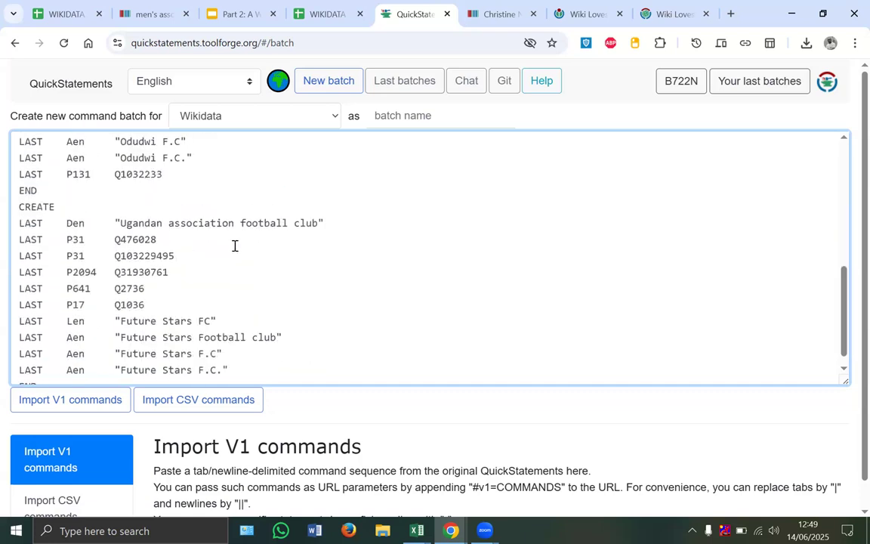
left_click_drag(18, 206, 73, 378)
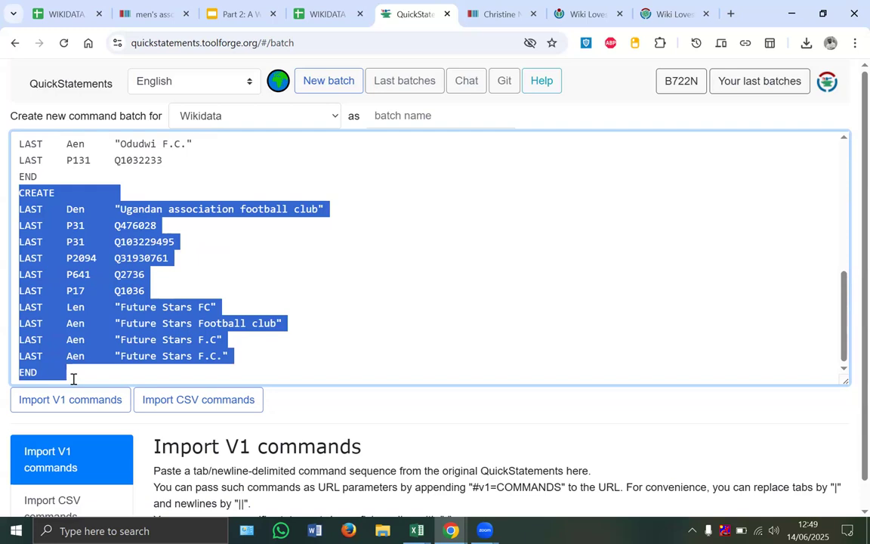
scroll(53, 340, "up", 3)
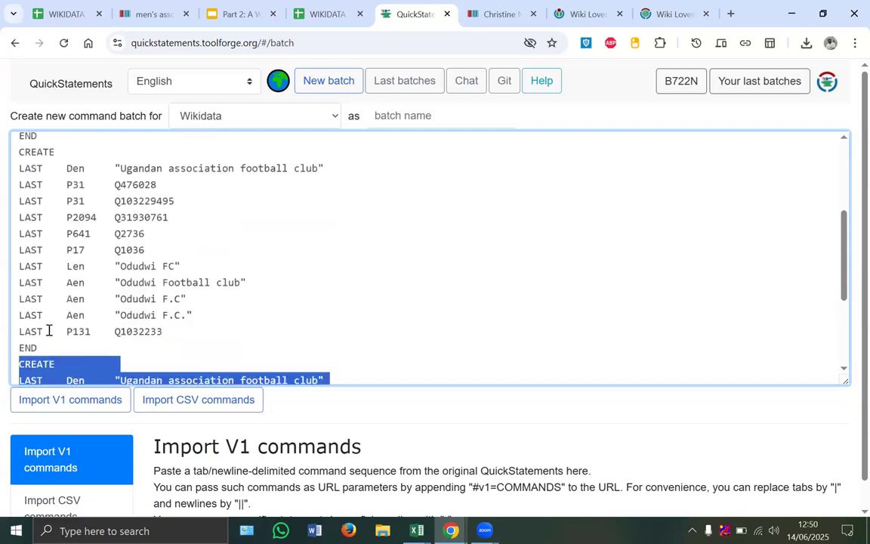
left_click(7, 156, "shift")
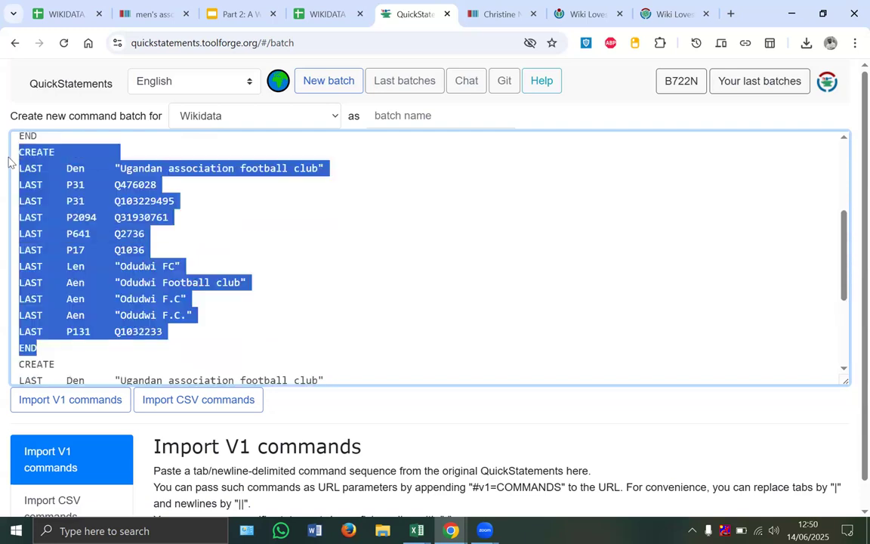
scroll(117, 173, "up", 3)
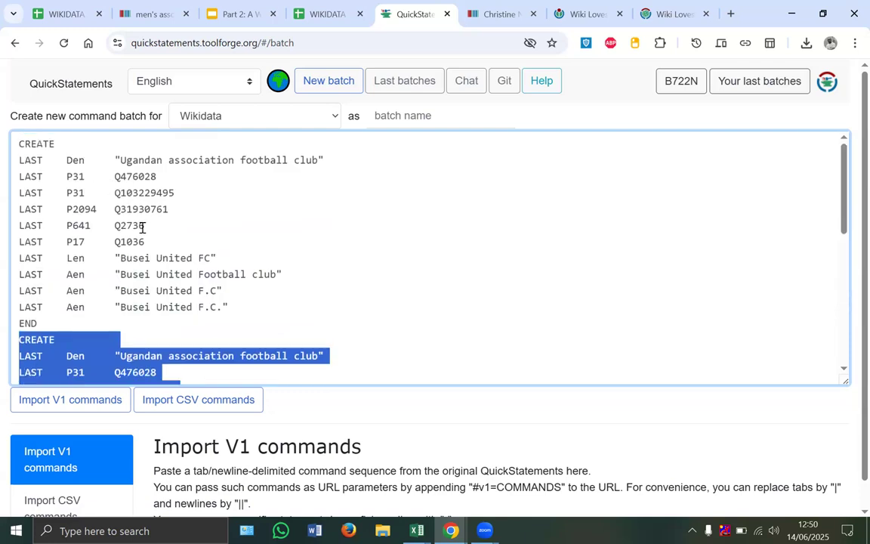
scroll(141, 226, "down", 3)
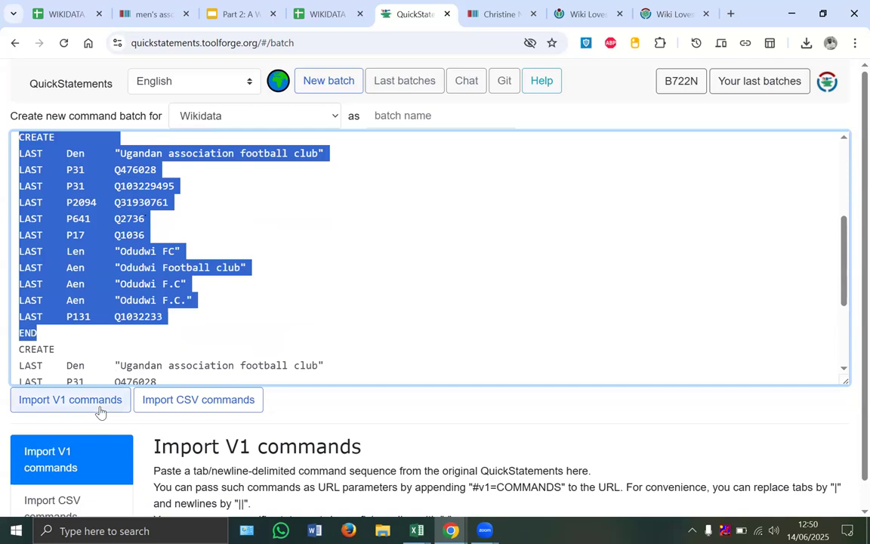
- Import the V1 commands and run the batch, which errors on all three clubs
left_click(100, 410)
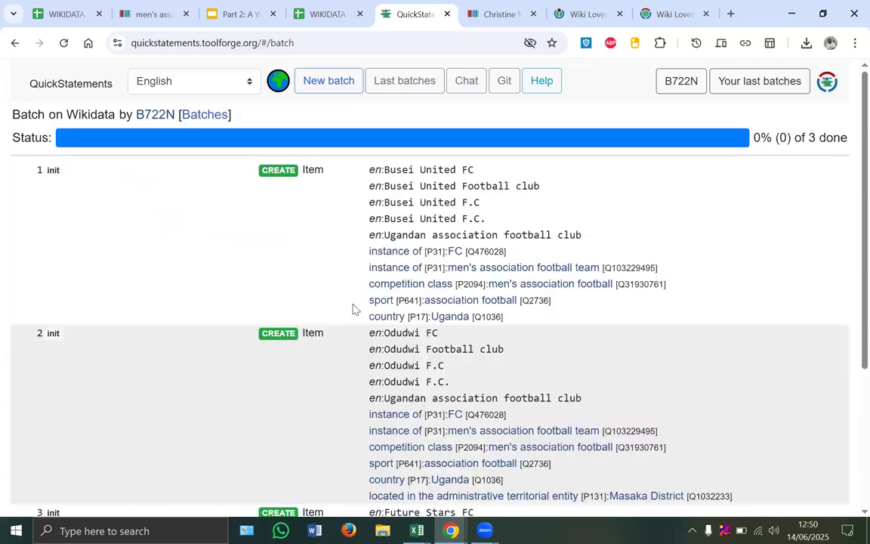
scroll(306, 287, "down", 1)
scroll(306, 292, "down", 3)
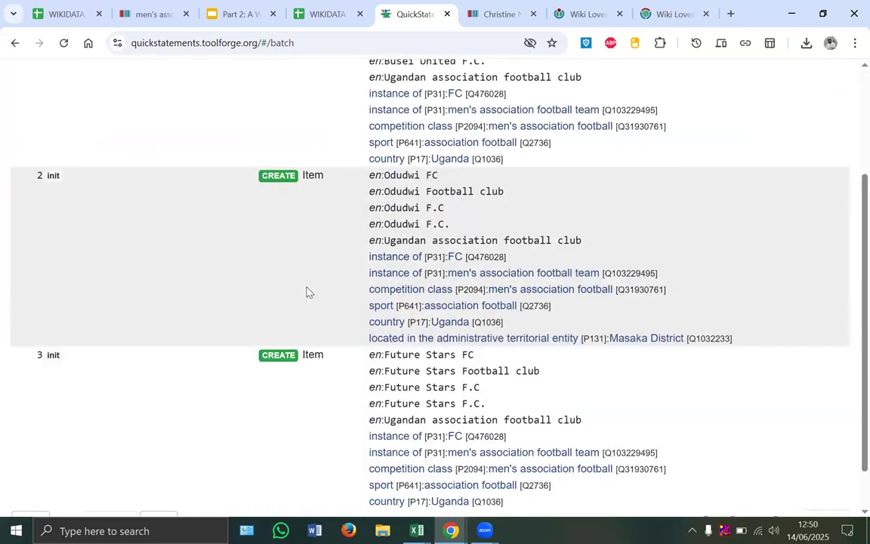
scroll(306, 292, "down", 1)
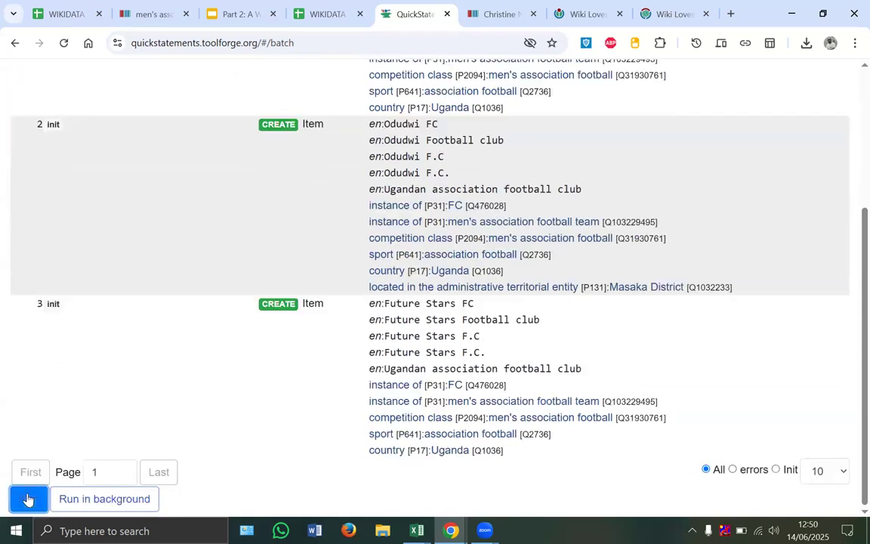
left_click(29, 499)
scroll(210, 330, "up", 3)
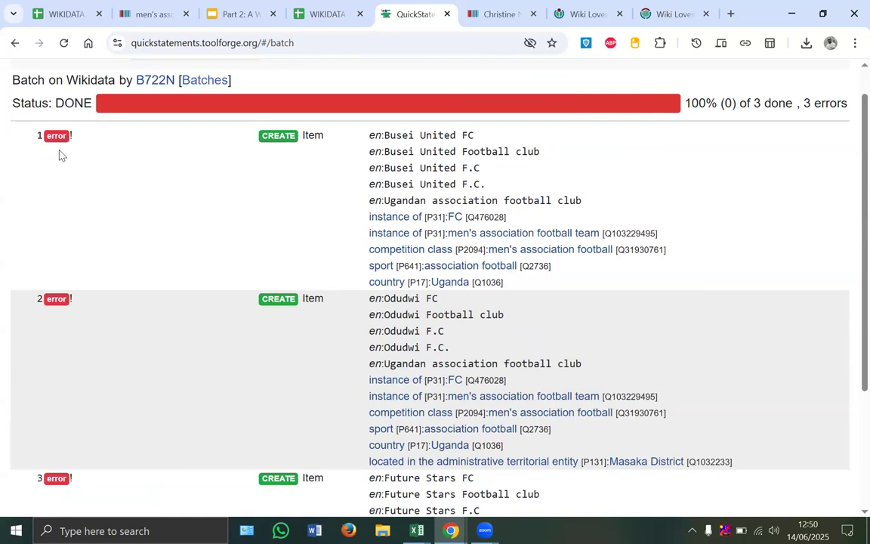
mouse_move(70, 140)
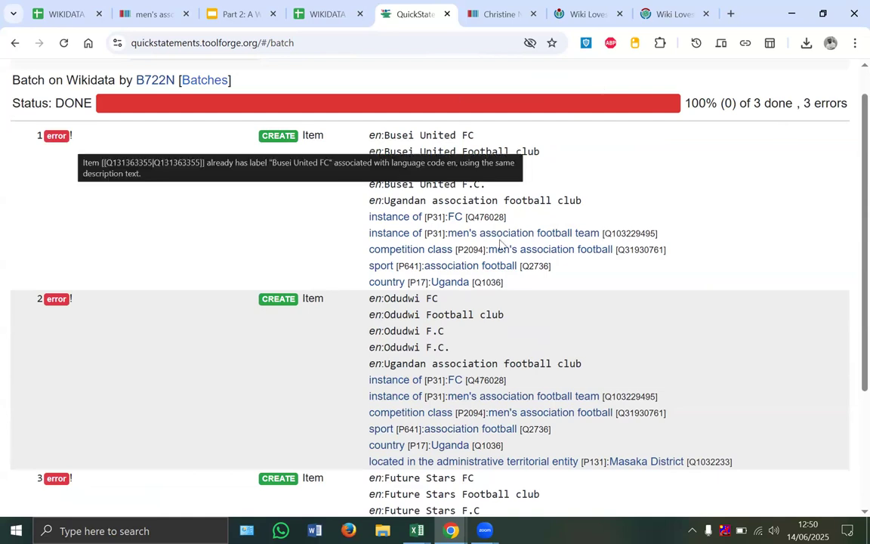
scroll(499, 244, "down", 3)
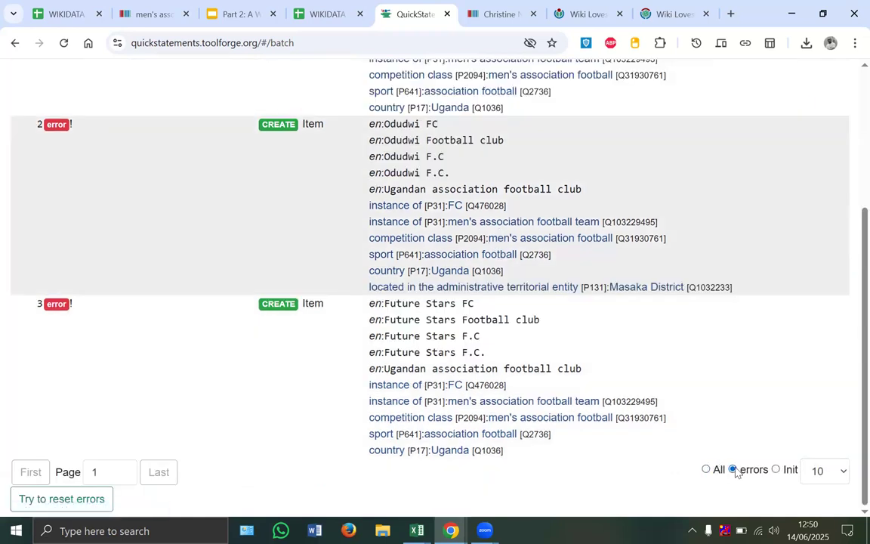
scroll(654, 352, "up", 3)
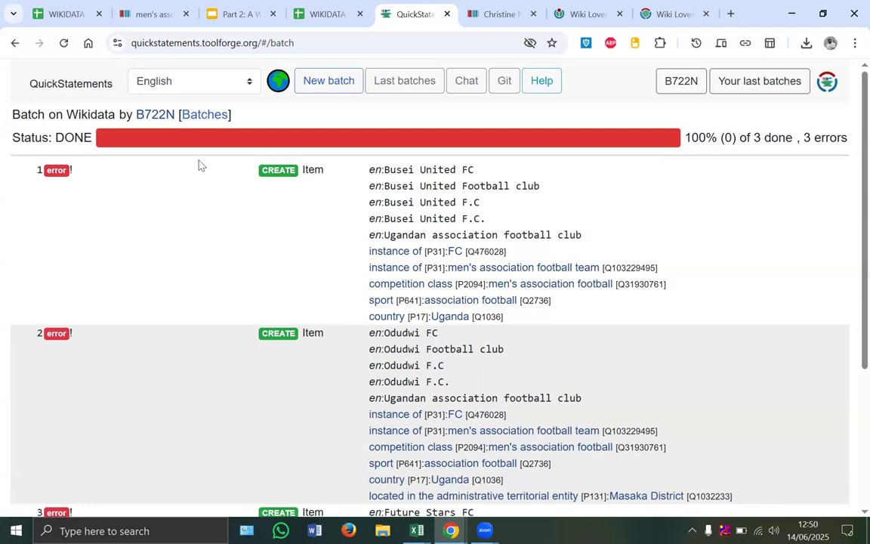
scroll(388, 224, "down", 3)
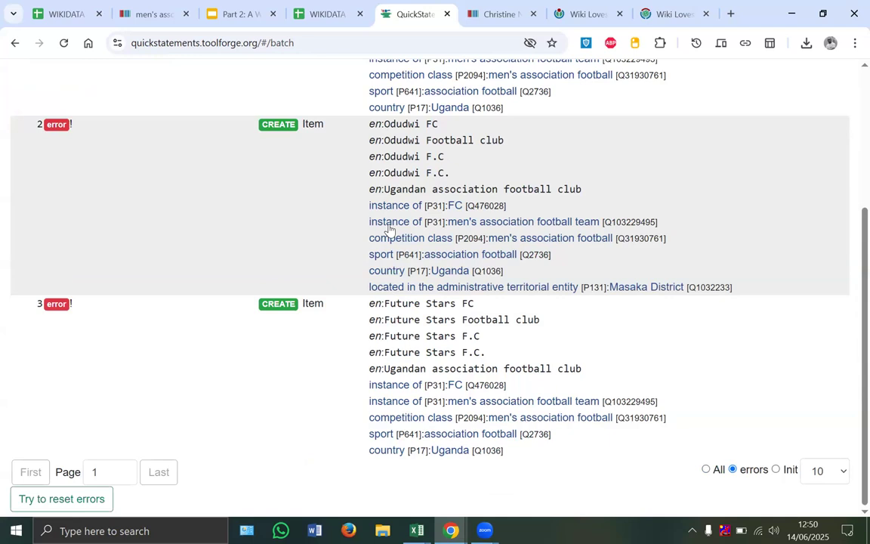
- Reset the errors, rerun the batch, and select the Busei United FC label
left_click(90, 497)
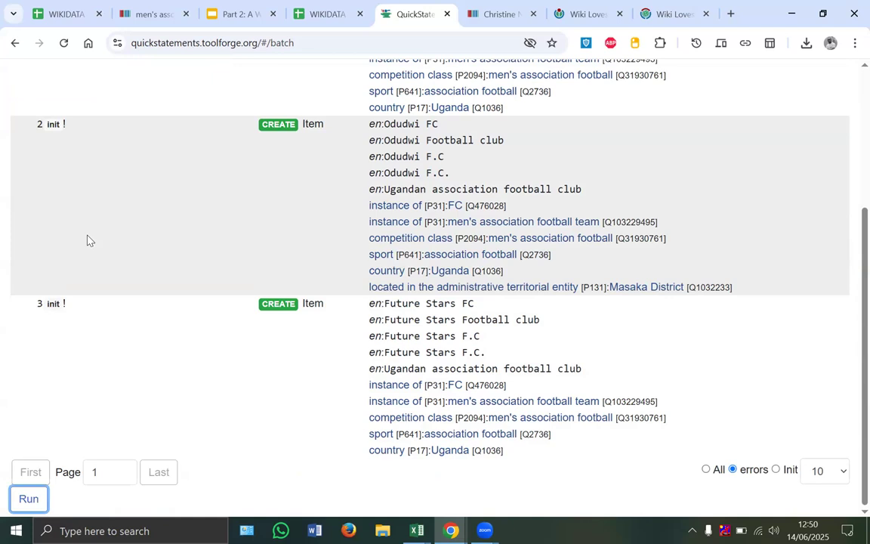
left_click(31, 498)
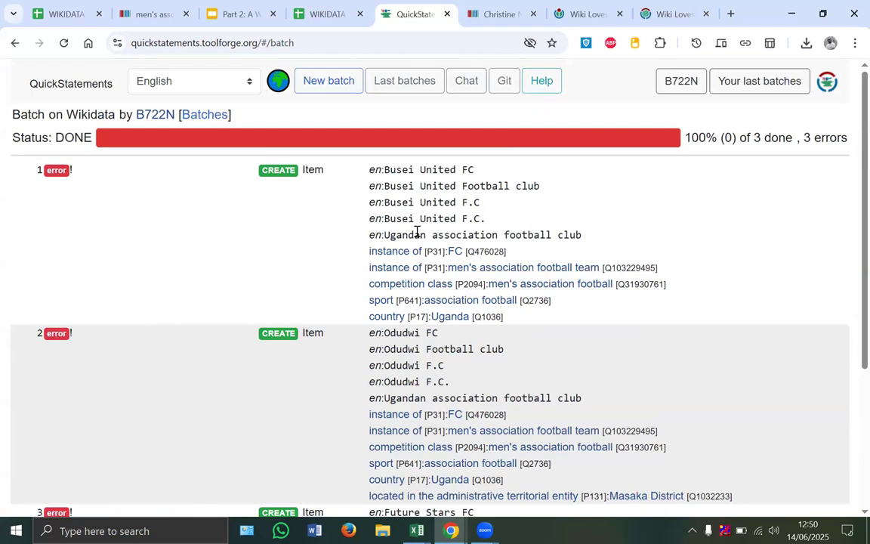
triple_click(393, 175)
key("ctrl+c")
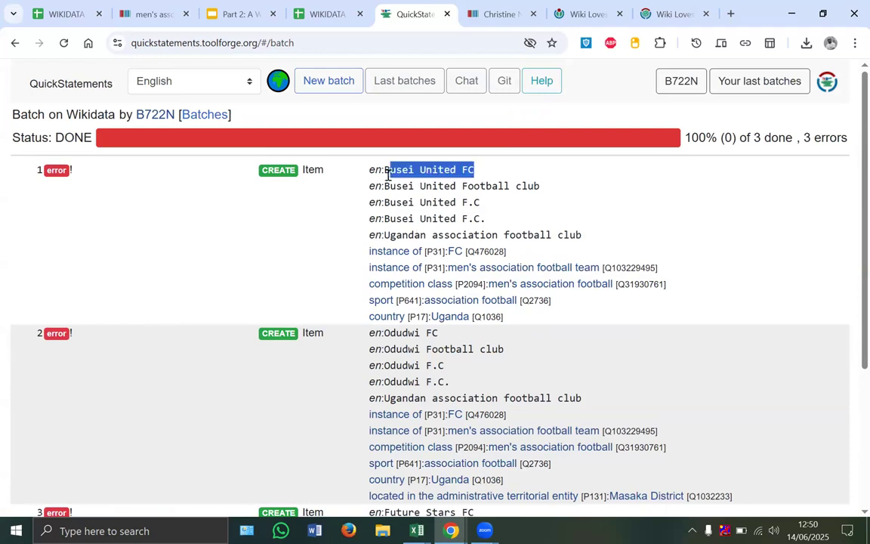
- Find the existing Busei United FC item Q131363355 on Wikidata, then return to the batch results
left_click(491, 14)
left_click(404, 88)
key("ctrl+v")
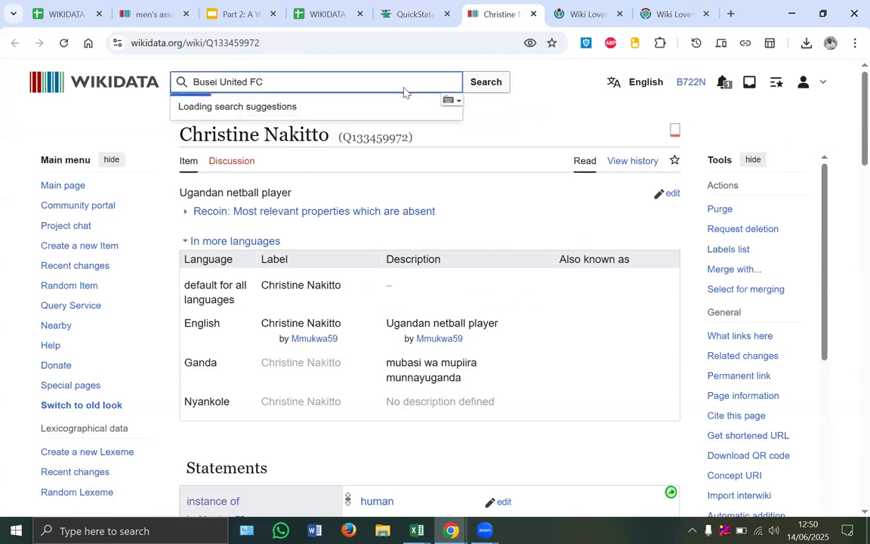
left_click(284, 117)
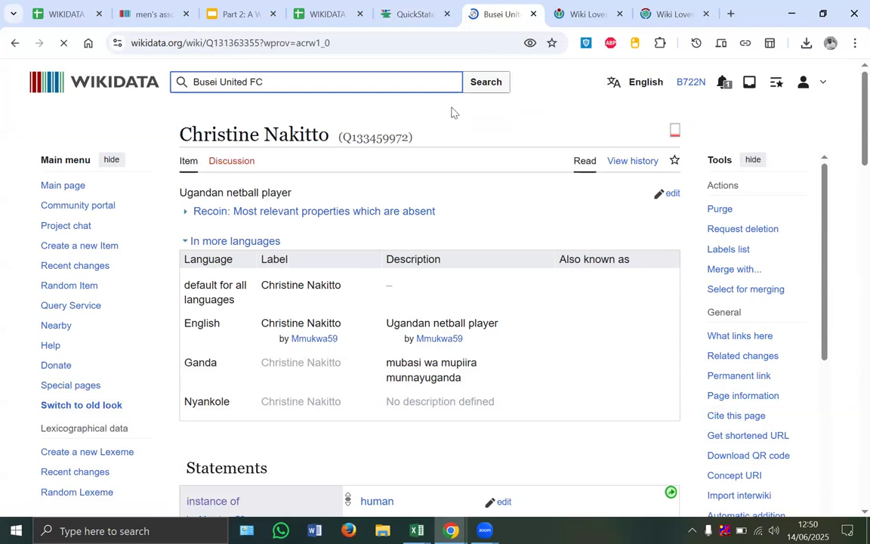
left_click(414, 14)
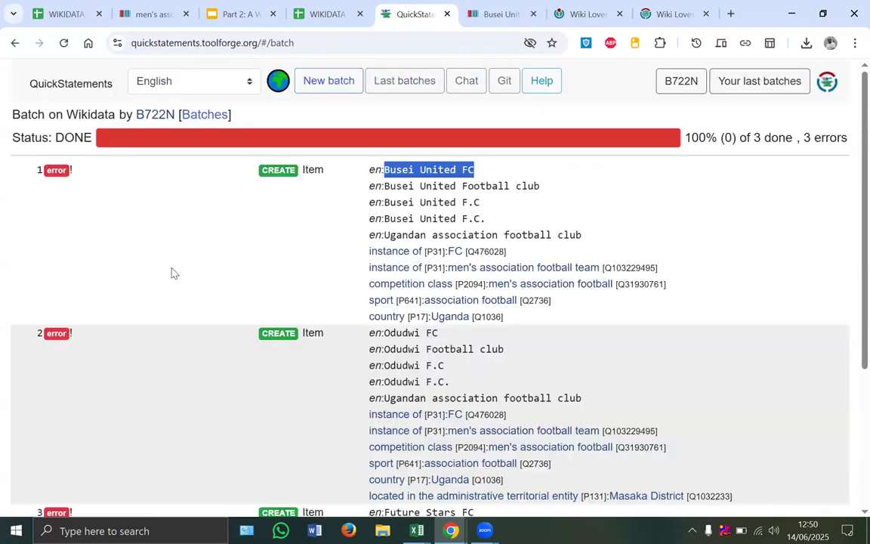
scroll(346, 125, "down", 3)
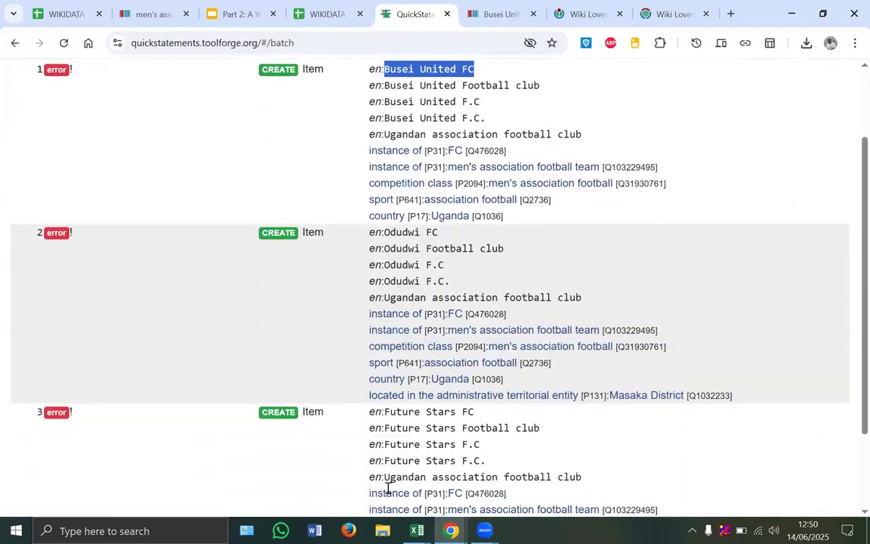
- Clear and delete the Busei United rows 2–13 from the template sheet
left_click(328, 15)
scroll(227, 222, "up", 3)
left_click(227, 219)
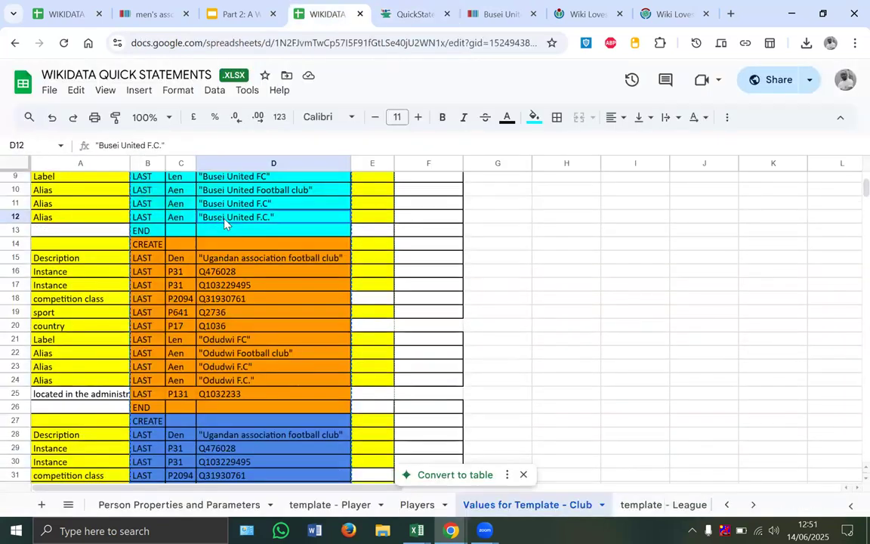
scroll(226, 219, "up", 2)
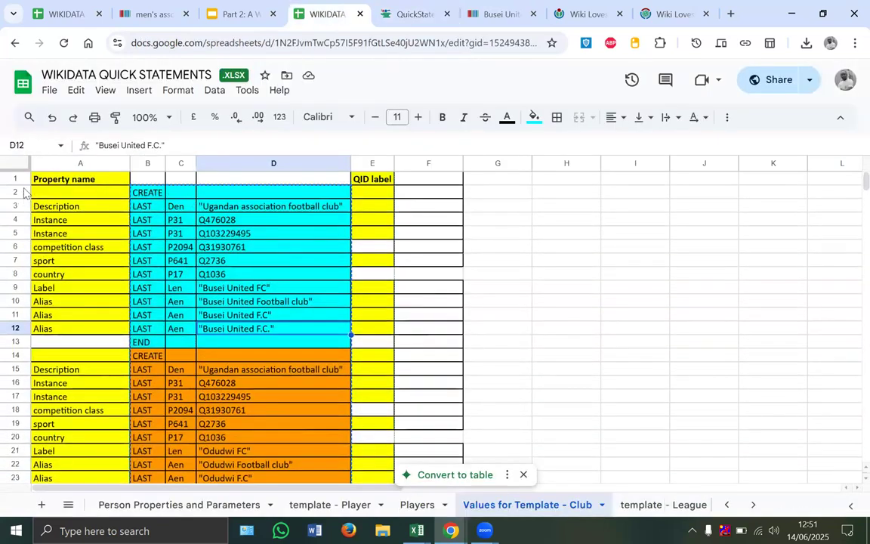
left_click_drag(18, 192, 208, 342)
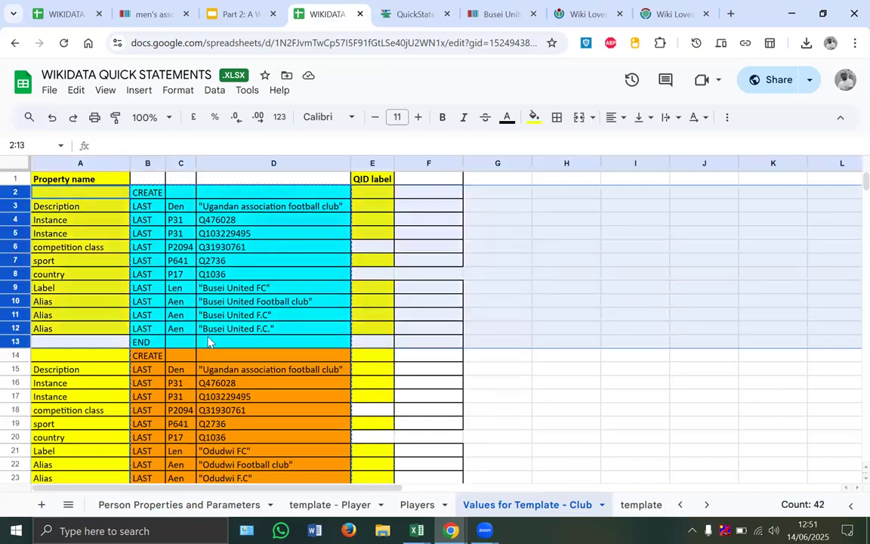
key("Delete")
right_click(253, 238)
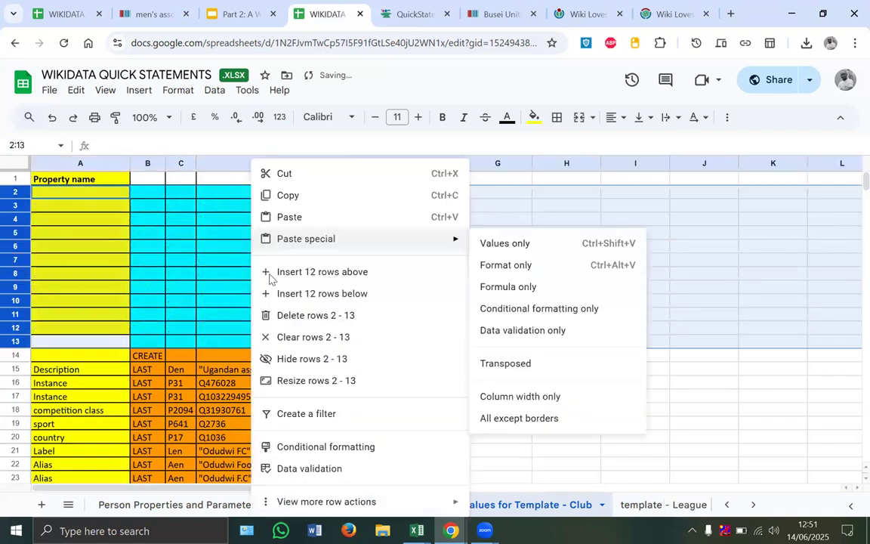
left_click(294, 315)
scroll(323, 336, "down", 4)
scroll(324, 336, "up", 7)
- Select the Odudwi Football club alias in the batch results
left_click(398, 14)
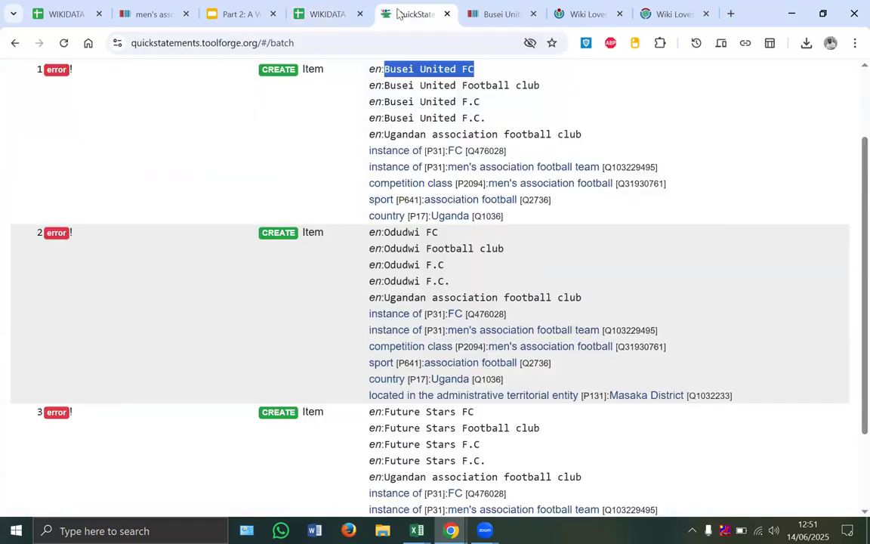
scroll(168, 123, "up", 2)
left_click_drag(418, 169, 499, 178)
left_click(482, 170)
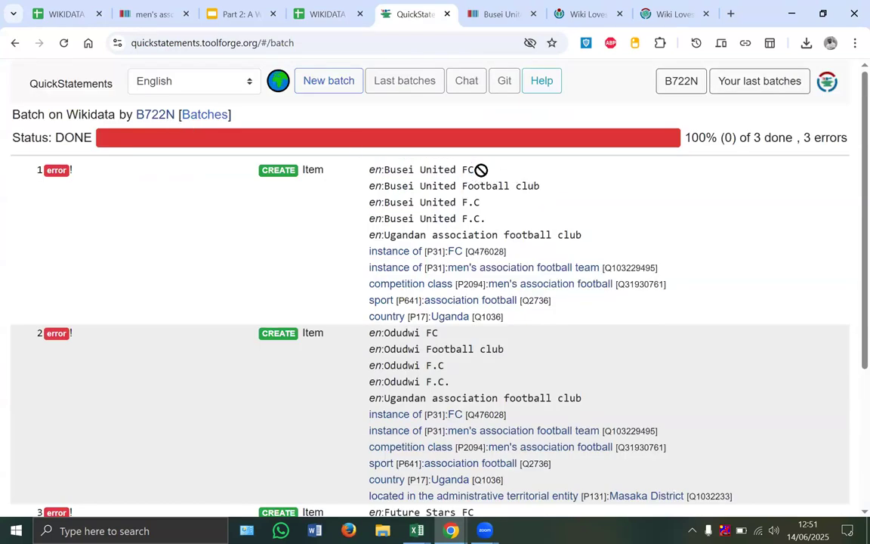
left_click_drag(514, 351, 385, 351)
key("ctrl+c")
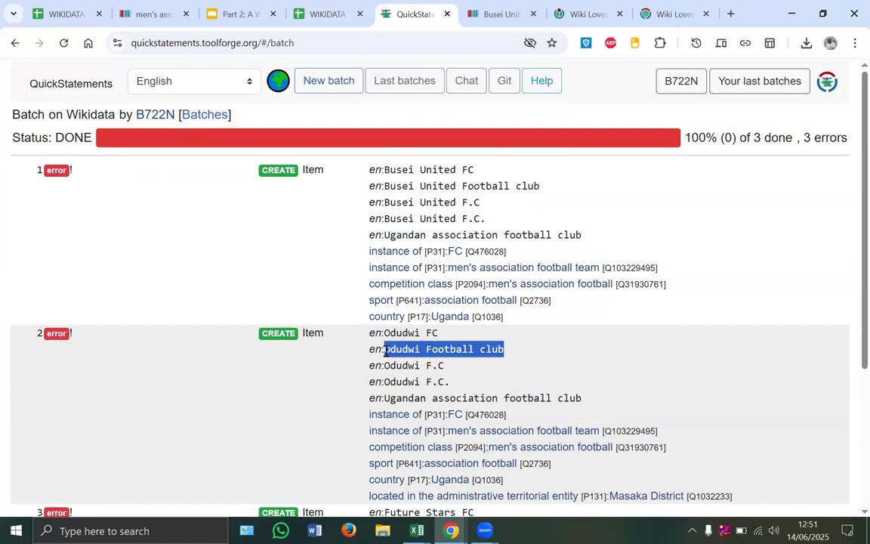
- Find Odudwi Football club in the sheet and delete rows 2–14
left_click(325, 14)
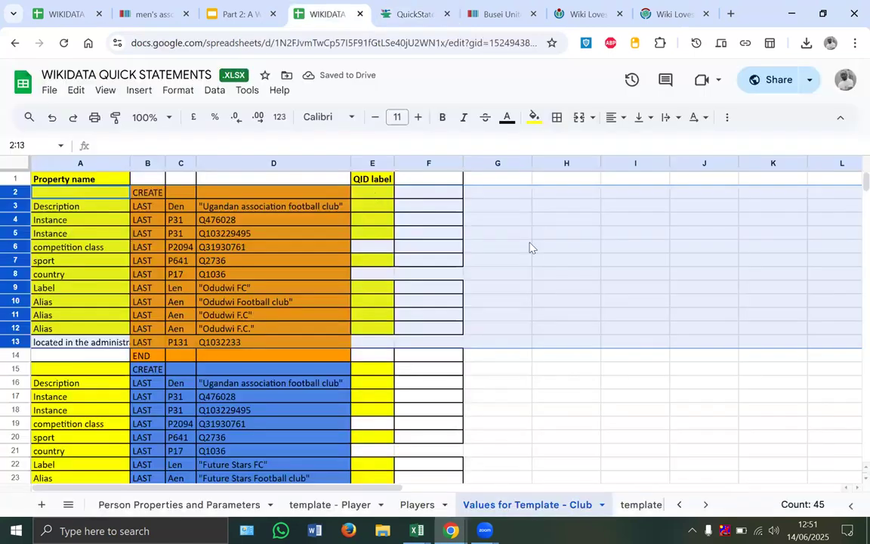
key("ctrl+f")
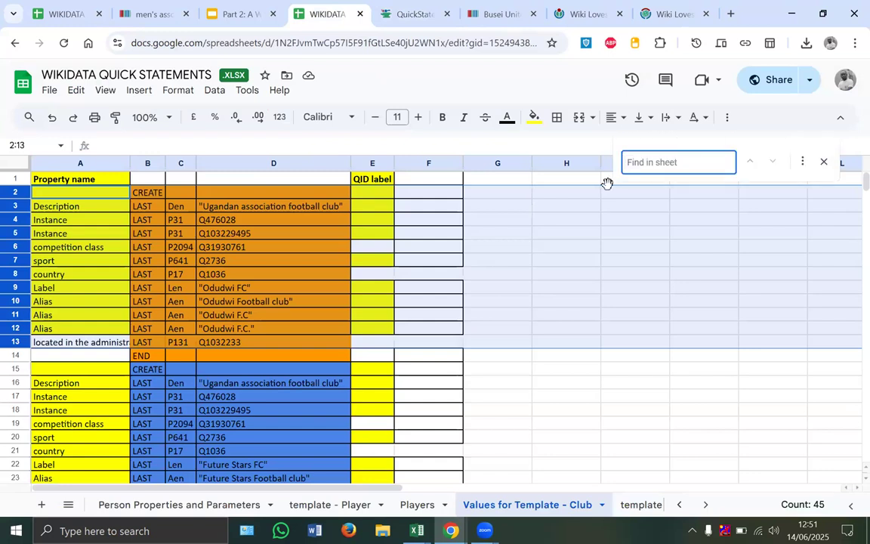
key("ctrl+v")
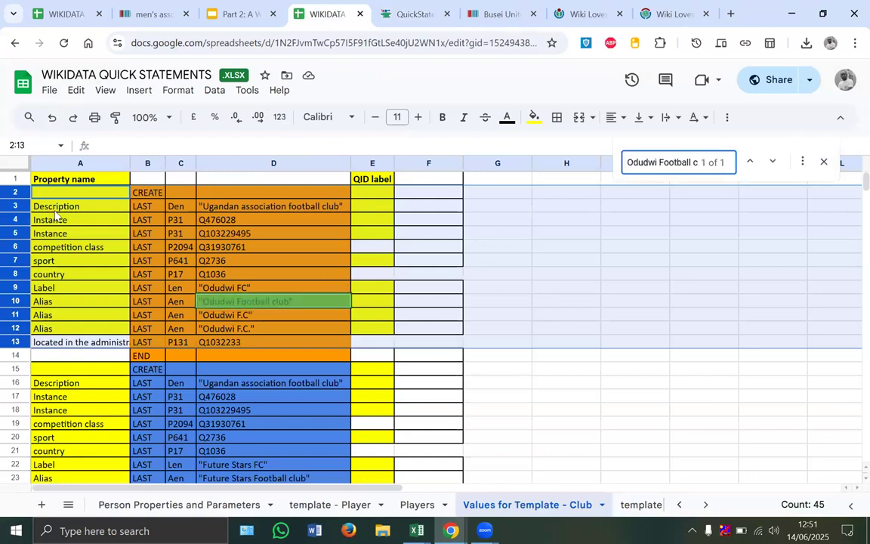
left_click(15, 191)
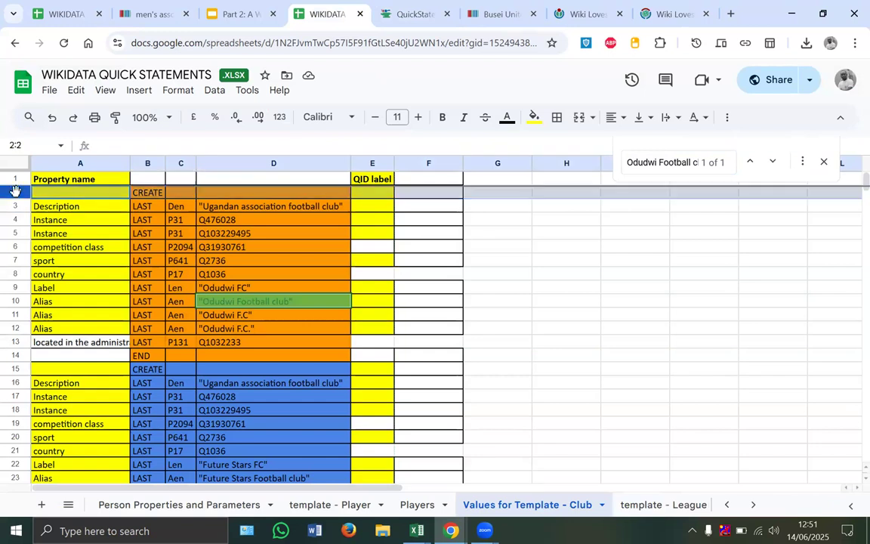
left_click(15, 352, "shift")
right_click(212, 261)
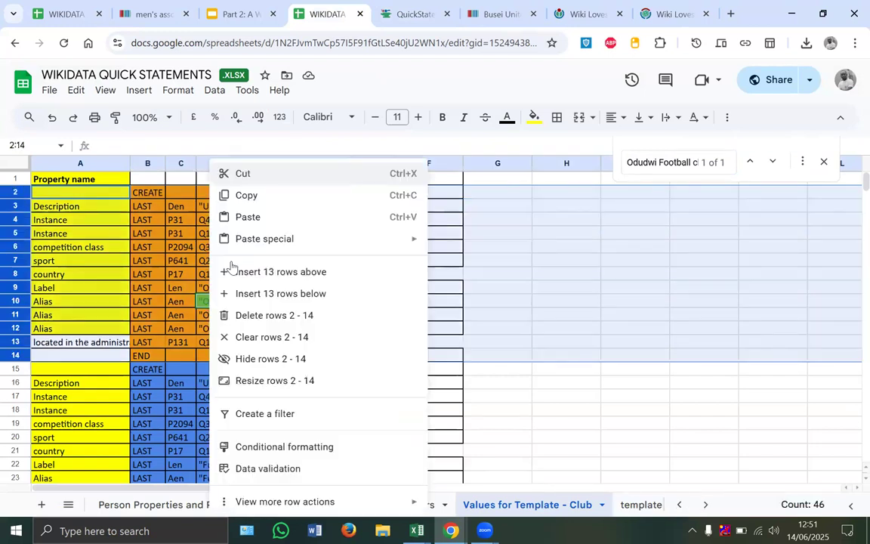
left_click(258, 316)
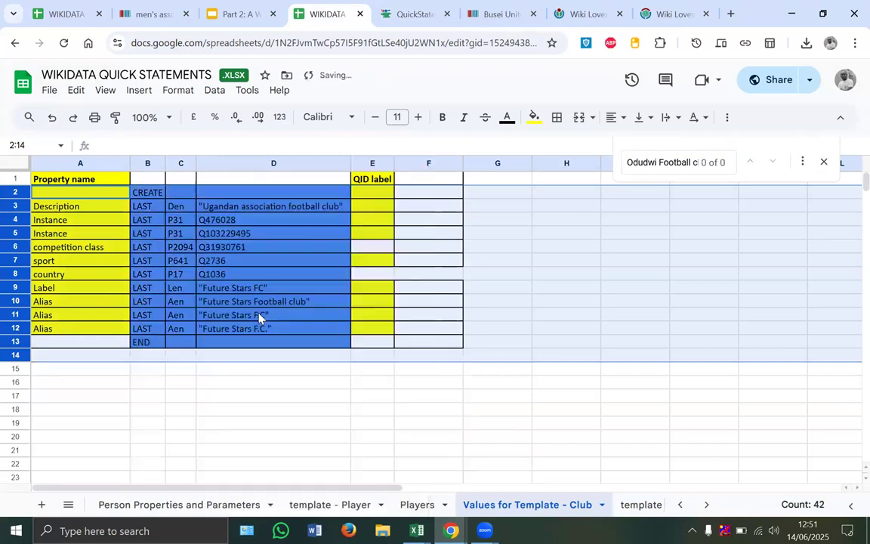
- Undo both row deletions and restore the Busei United row contents
left_click(386, 23)
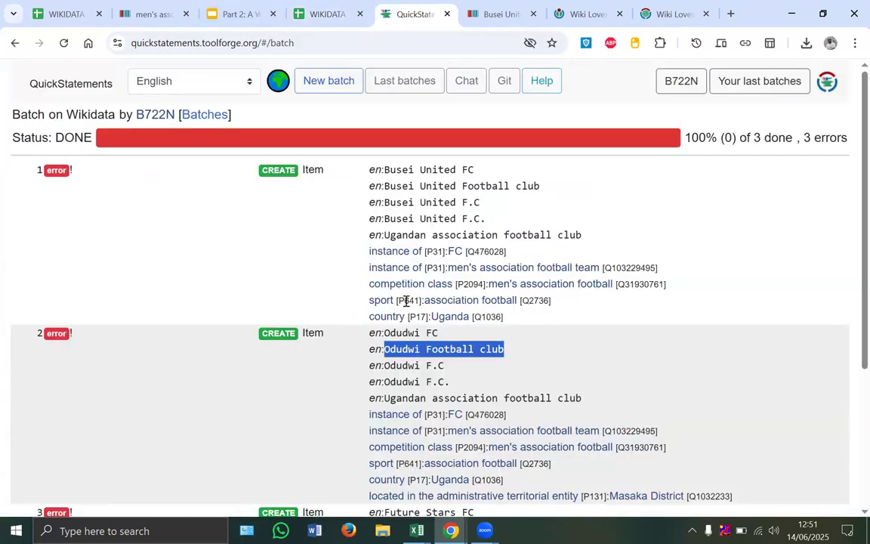
scroll(387, 376, "down", 2)
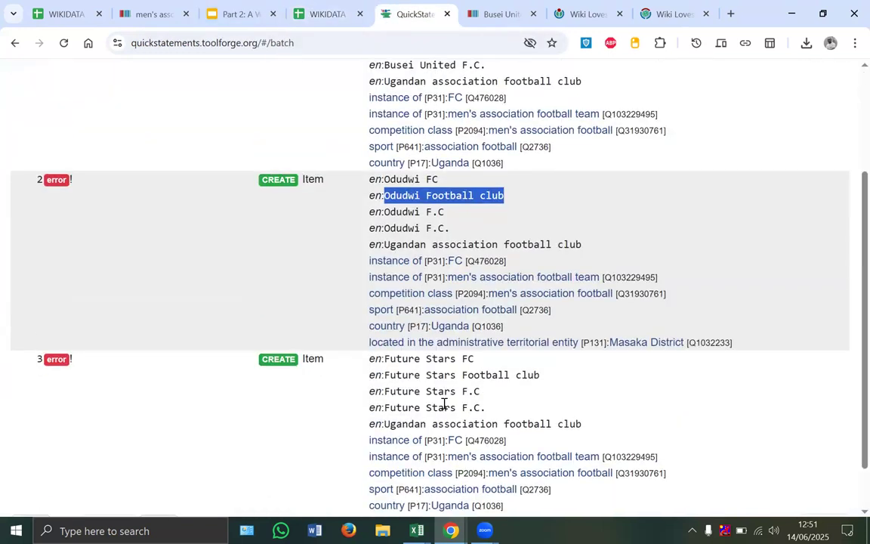
left_click(327, 25)
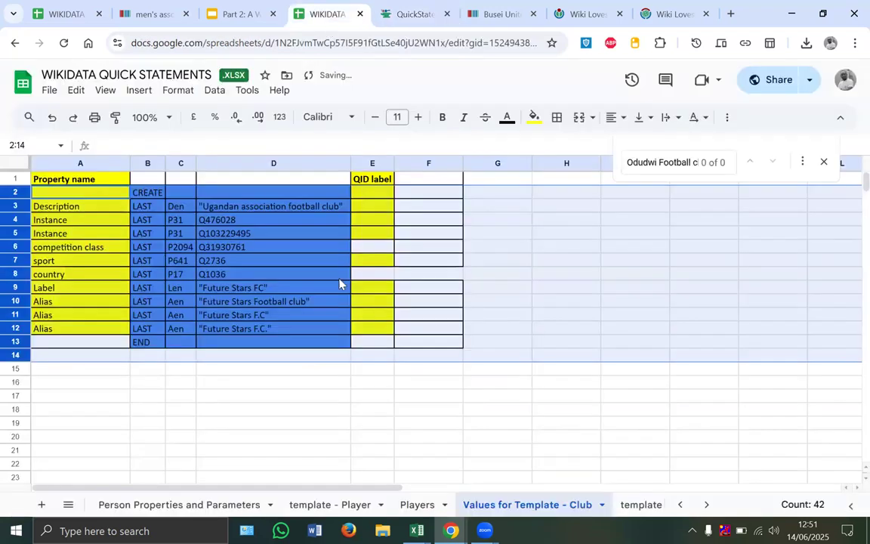
key("ctrl+z")
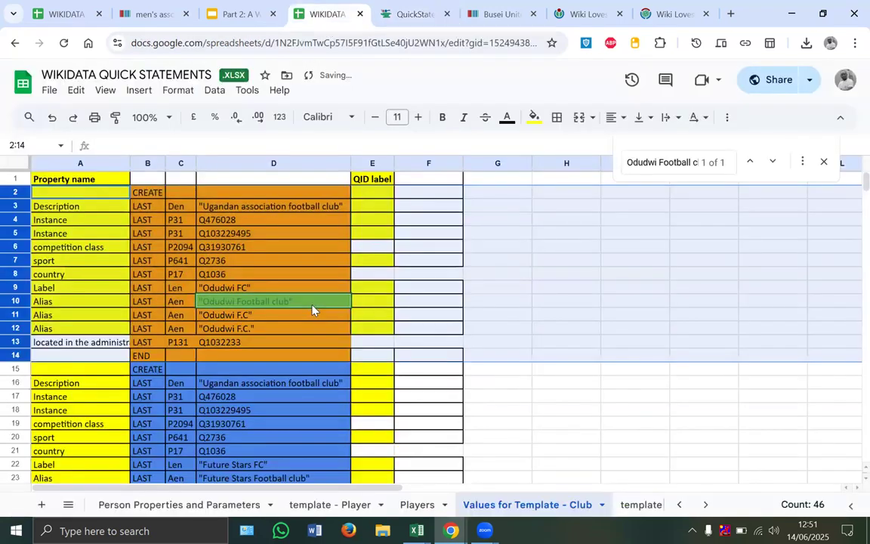
key("ctrl+z")
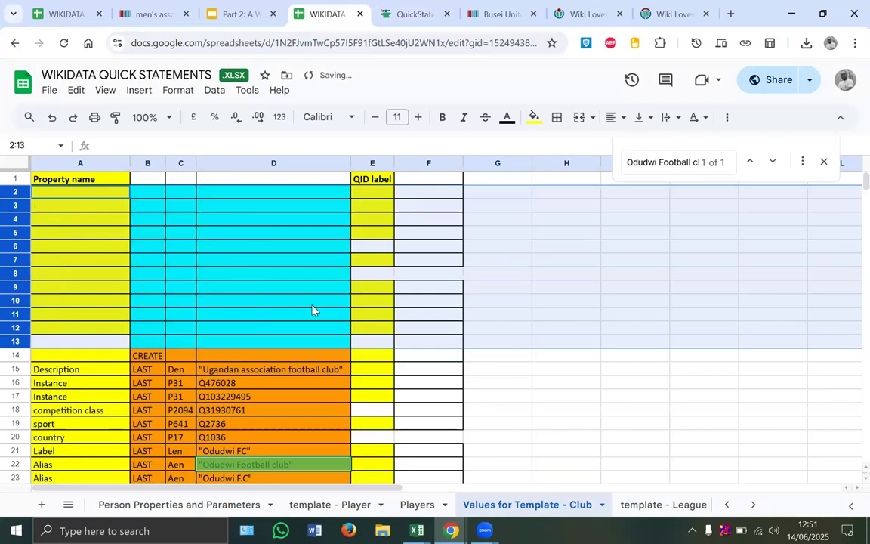
type("CREATE Description\tLAST\tDen\t\"Ugandan association football club\" Instance\tLAST\tP31\tQ476028 Instance\tLAST\tP31\tQ103229495 competition class\tLAST\tP2094\tQ31930761 sport\tLAST\tP641\tQ2736 country\tLAST\tP17\tQ1036 Label\tLAST\tLen\t\"Busei United FC\" Alias\tLAST\tAen\t\"Busei United Football club\" Alias\tLAST\tAen\t\"Busei United F.C\" Alias\tLAST\tAen\t\"Busei United F.C.\" \tEND")
- Review the restored sheet, then show slide 42, 'Adding Ganda descriptions at once'
scroll(638, 504, "right", 3)
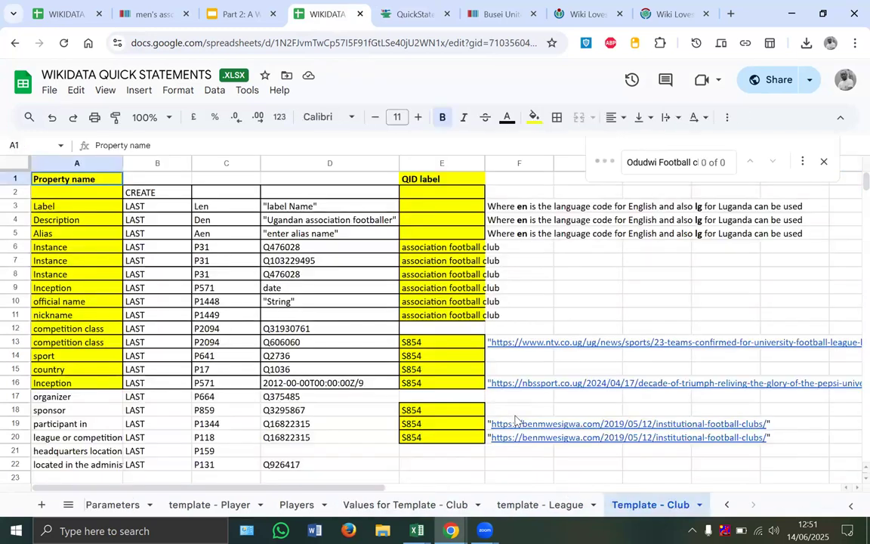
scroll(516, 420, "down", 5)
scroll(514, 419, "up", 5)
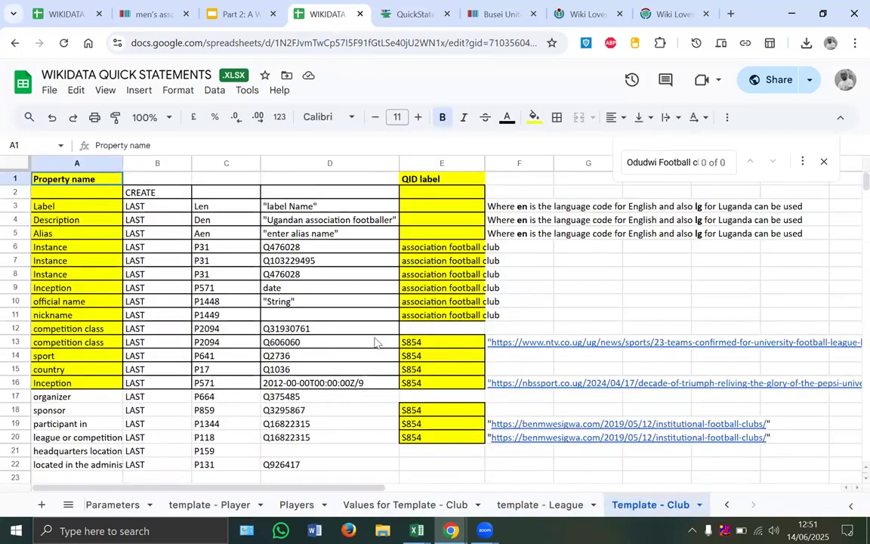
scroll(375, 342, "down", 10)
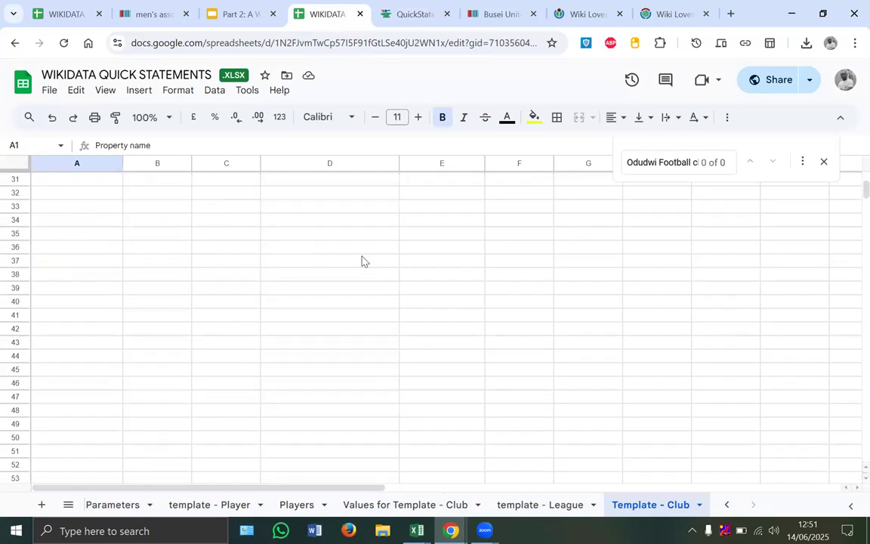
left_click(251, 6)
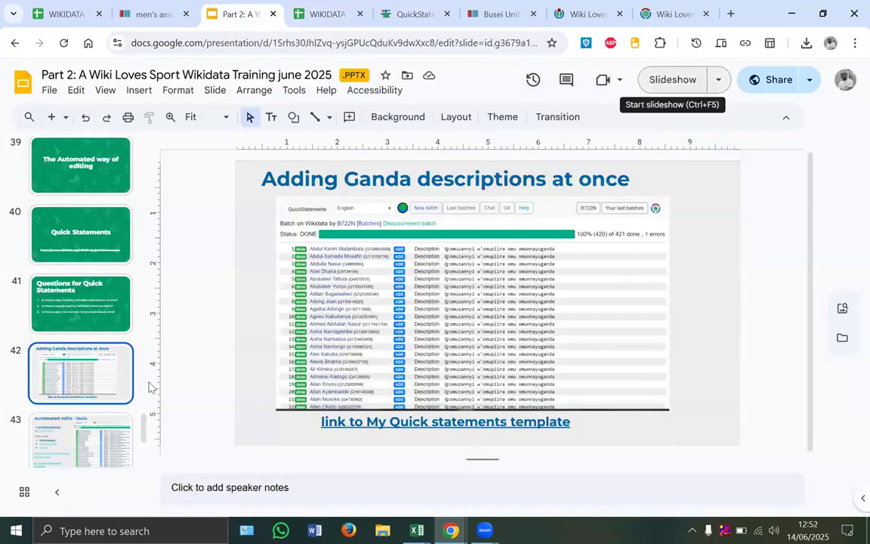